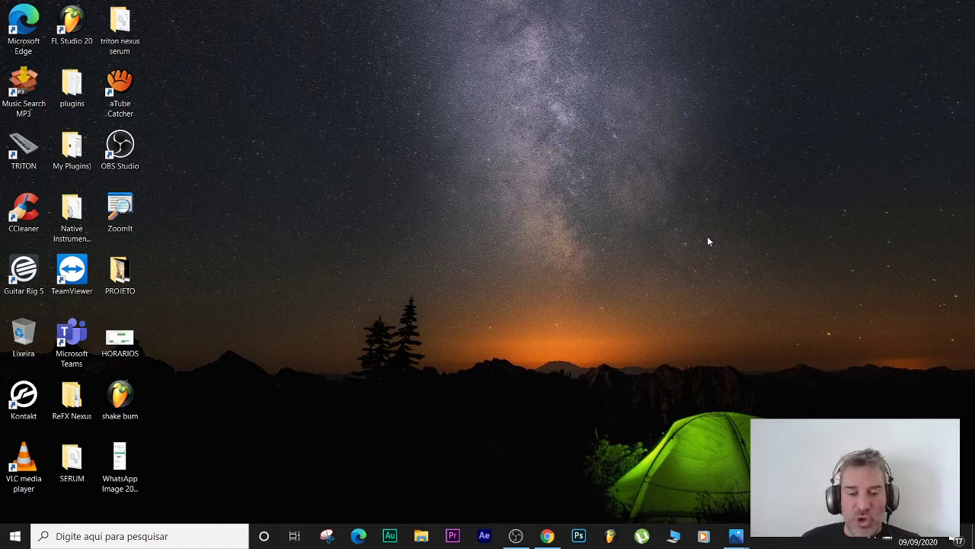
Launch FL Studio and close its Playlist window
click(612, 538)
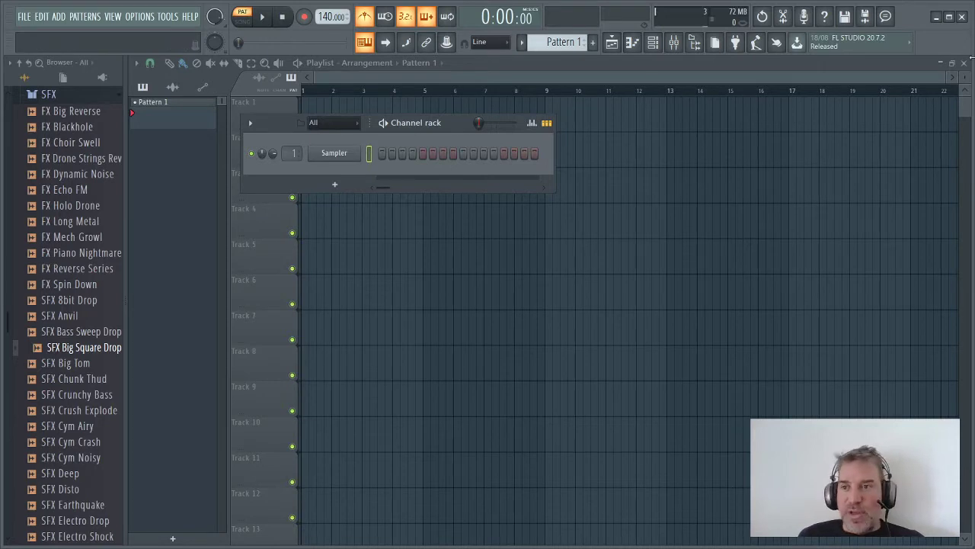
click(965, 64)
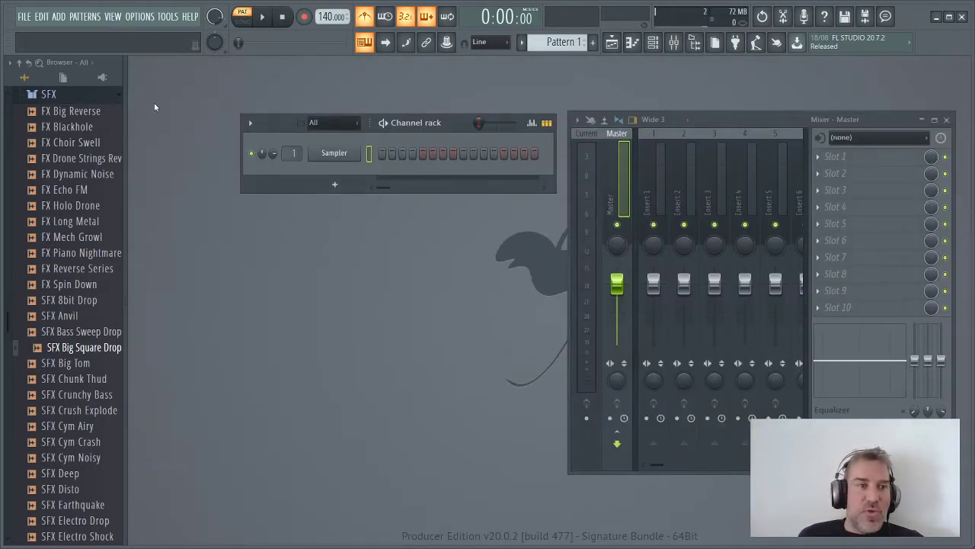
Create a new project from the Minimal "Empty" template
scroll(30, 84, up, 10)
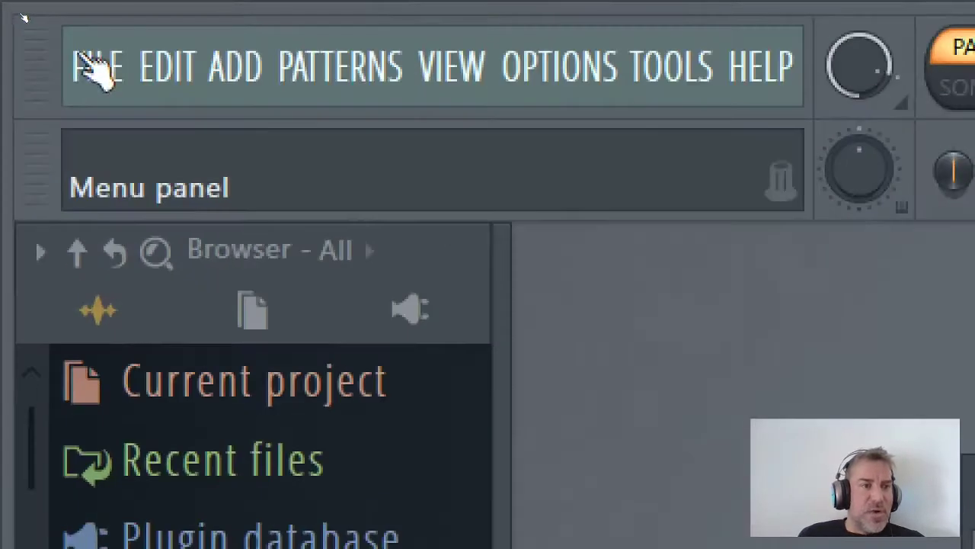
click(24, 16)
mouse_move(169, 194)
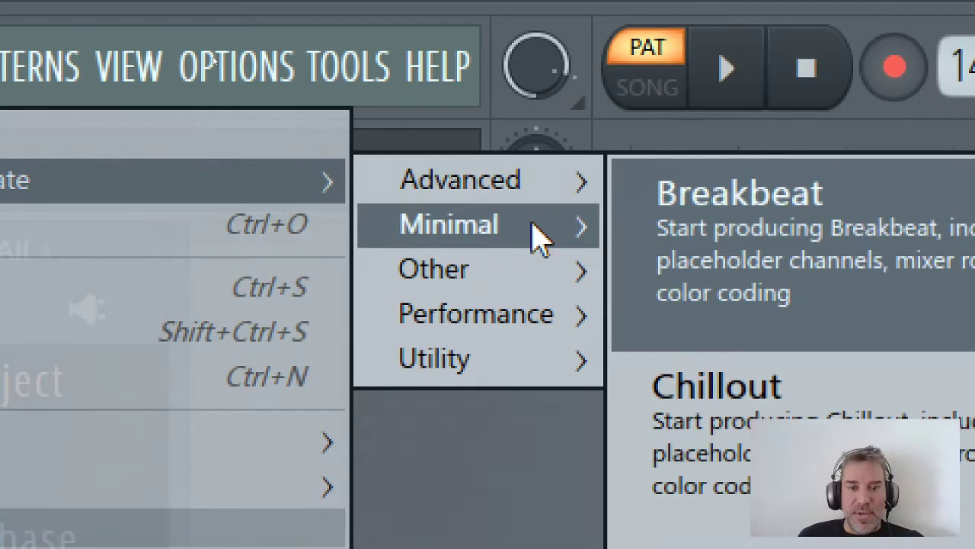
mouse_move(841, 239)
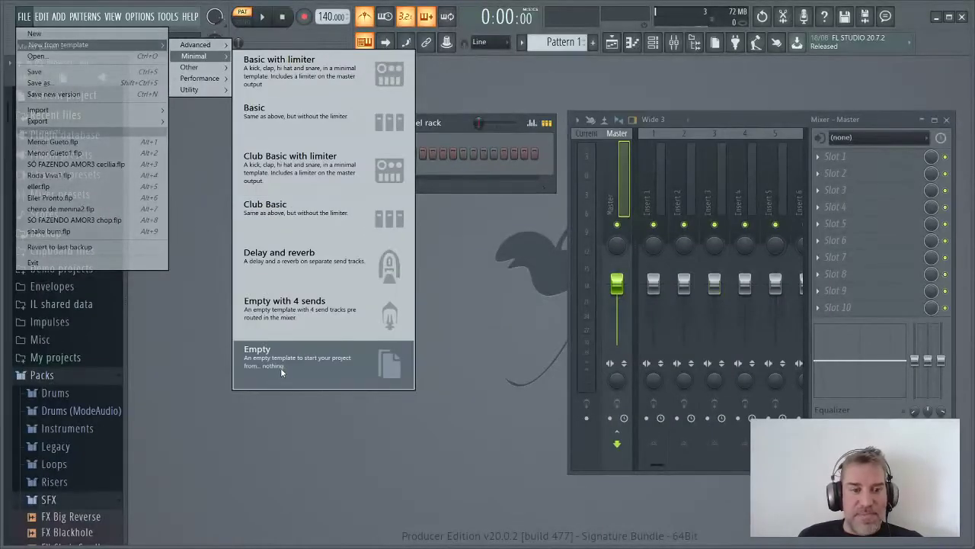
click(280, 368)
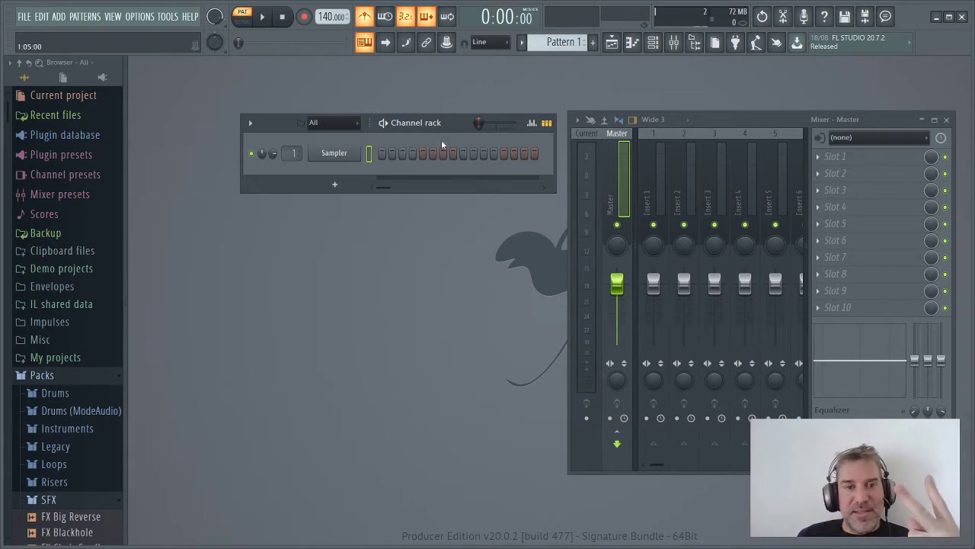
Reposition the Channel rack closer to the Browser and the Mixer lower in the workspace
drag(421, 123, 358, 119)
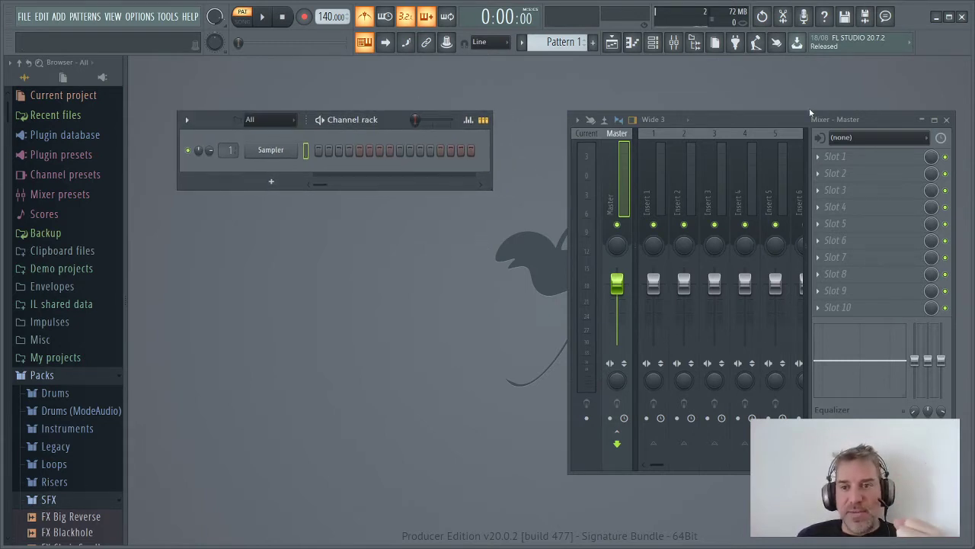
drag(780, 119, 794, 164)
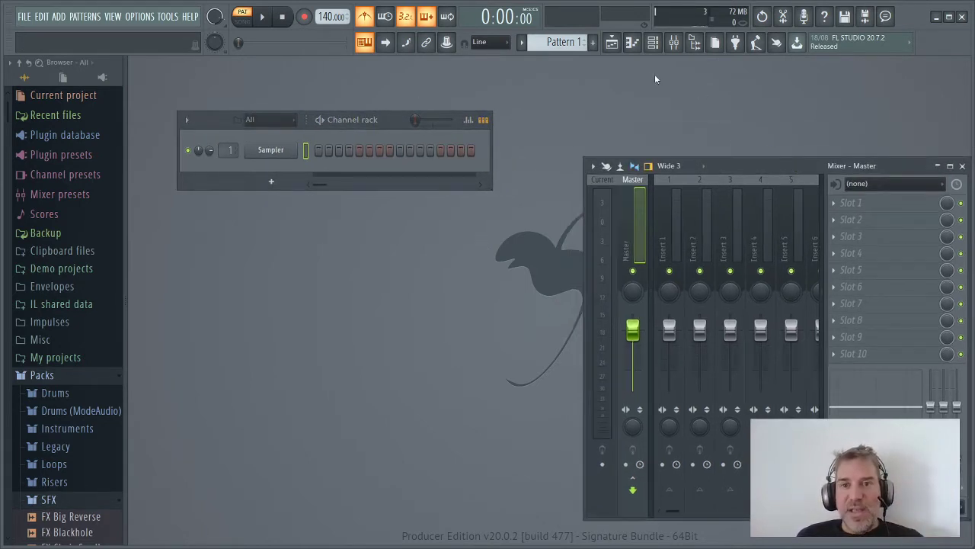
Show and hide the Playlist and Mixer windows in turn, ending with the Playlist open across the workspace
click(613, 44)
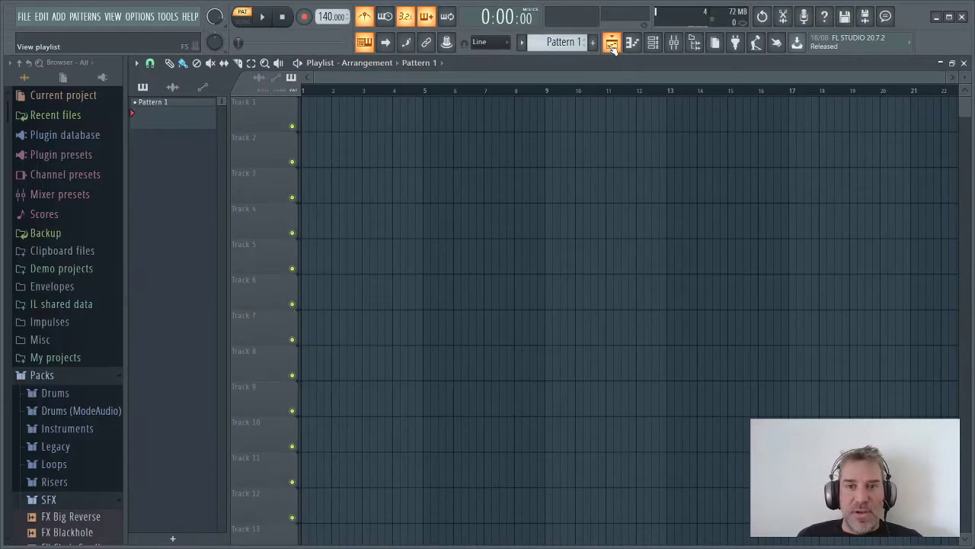
click(613, 44)
click(613, 44)
click(613, 44)
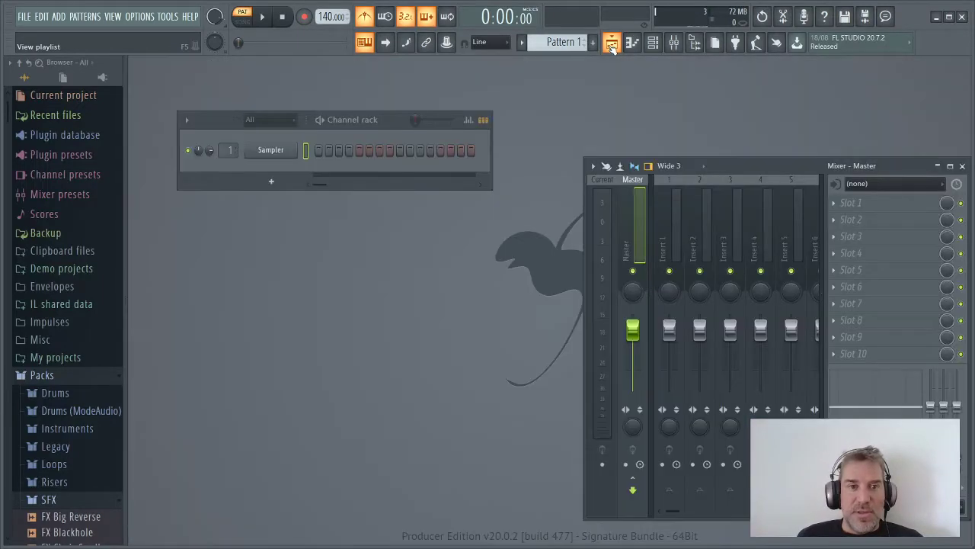
click(674, 48)
click(674, 48)
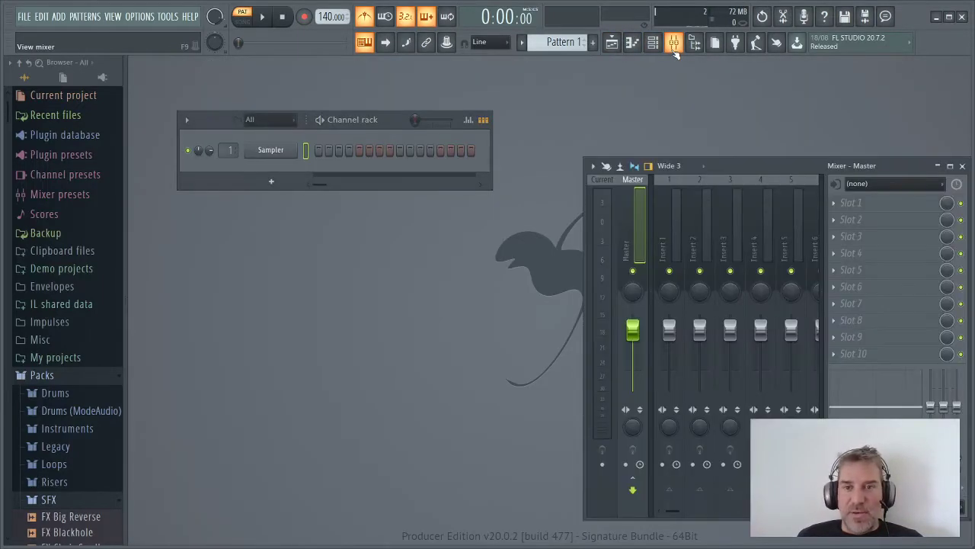
click(674, 48)
click(674, 48)
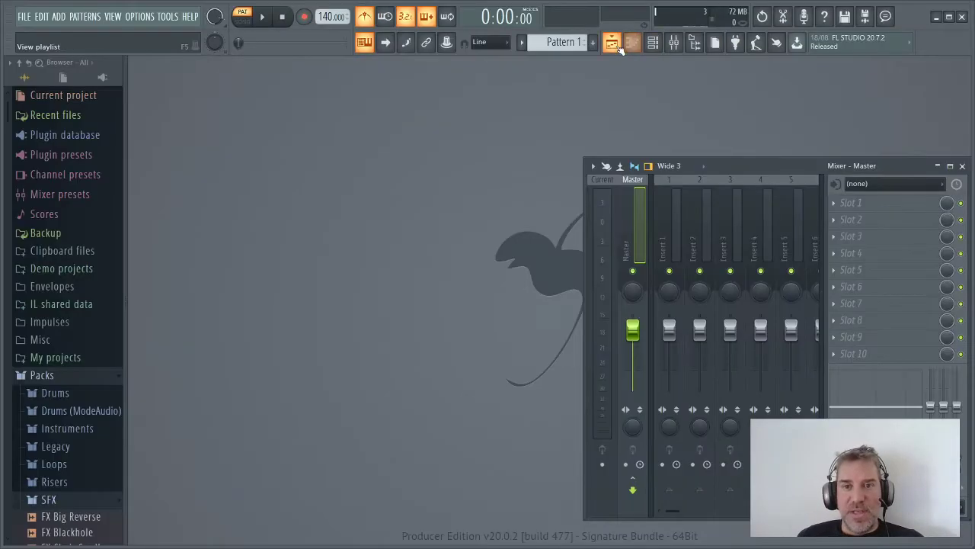
click(503, 72)
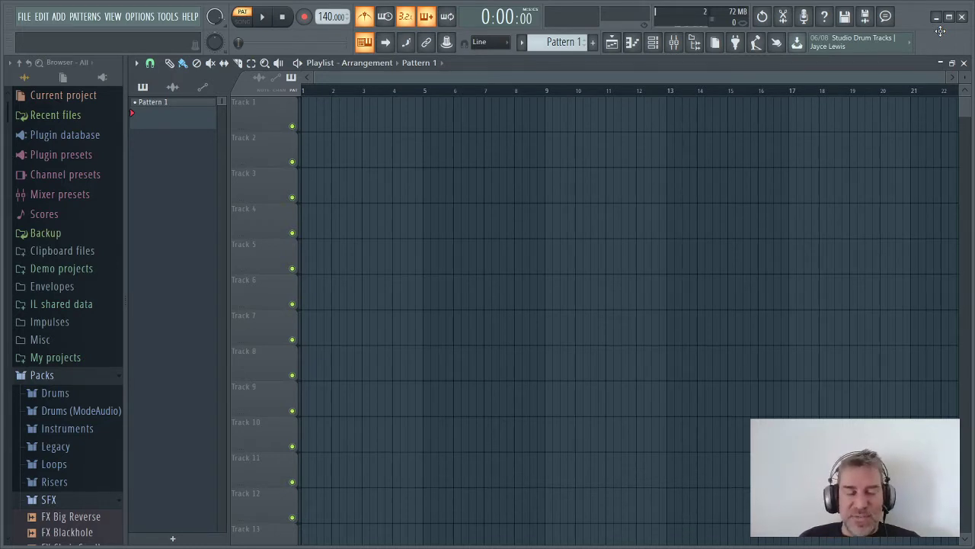
Briefly play and stop the empty pattern, and set the project tempo to 125 BPM
click(260, 23)
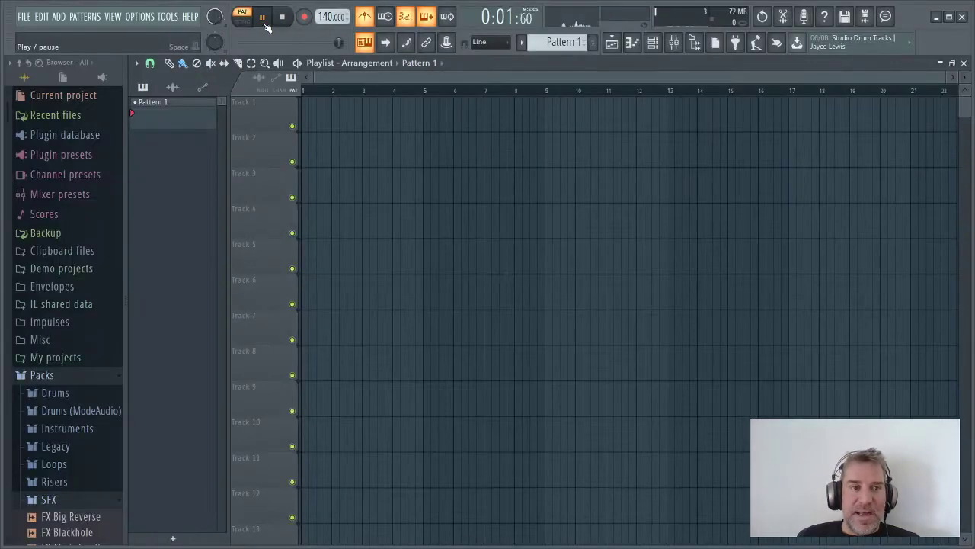
click(280, 19)
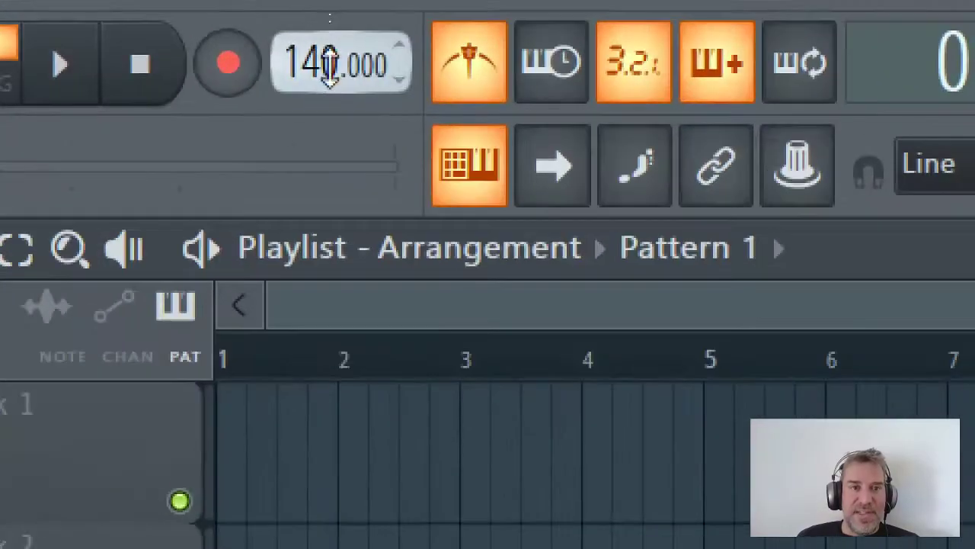
drag(321, 17, 321, 25)
drag(324, 62, 324, 72)
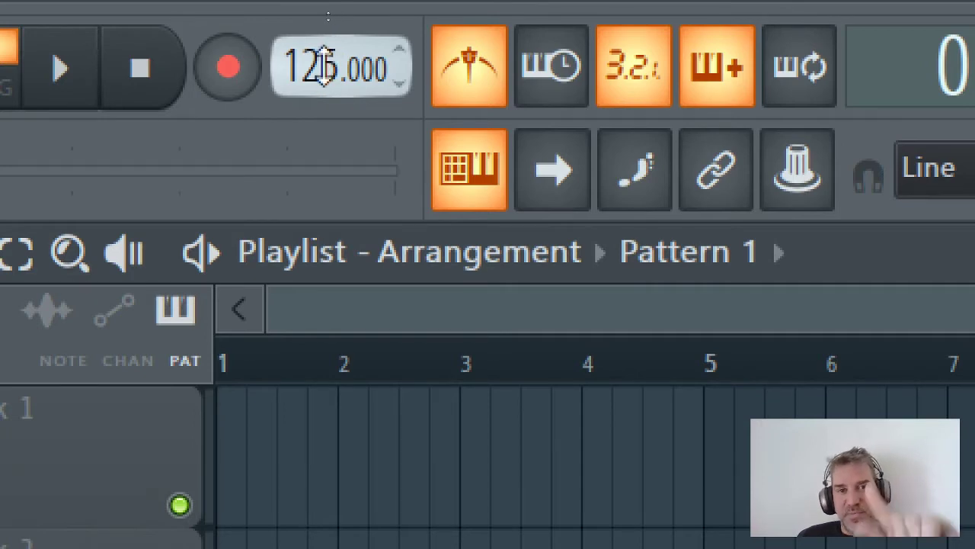
scroll(323, 67, up, 6)
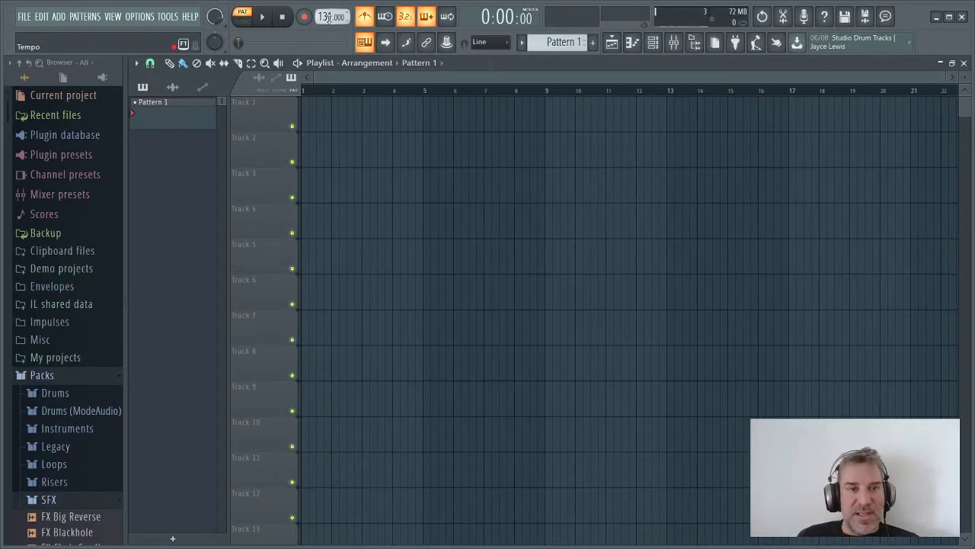
drag(329, 16, 329, 30)
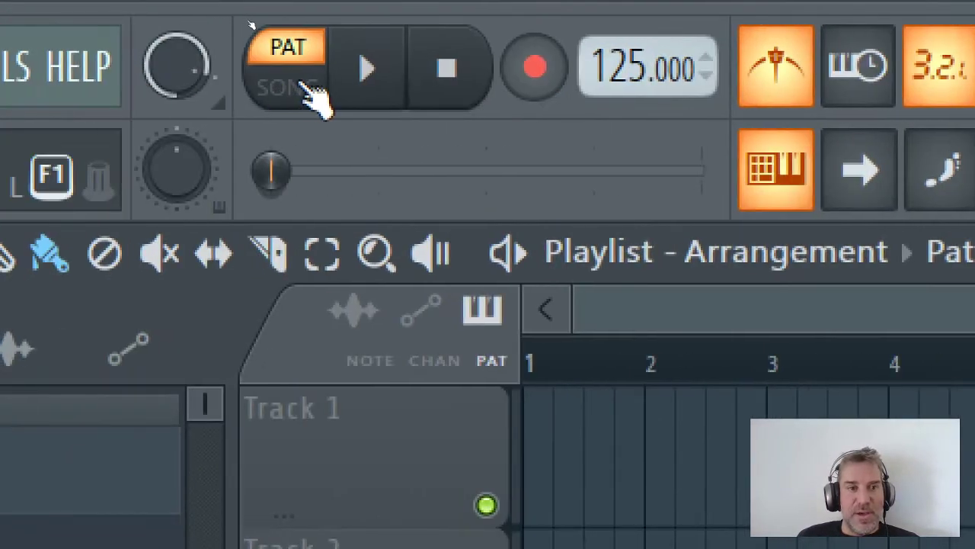
Play and stop the pattern at the new tempo, and switch playback to Song mode
click(61, 76)
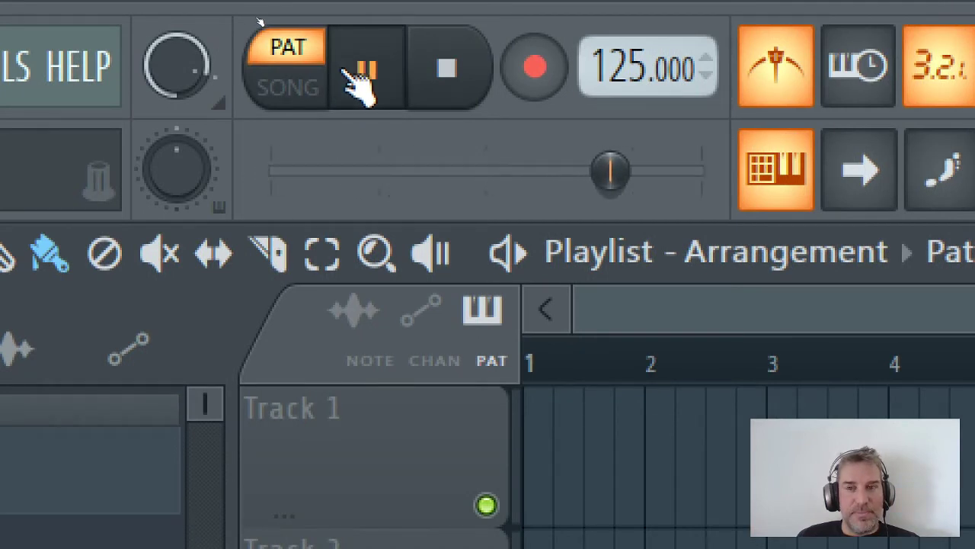
click(450, 72)
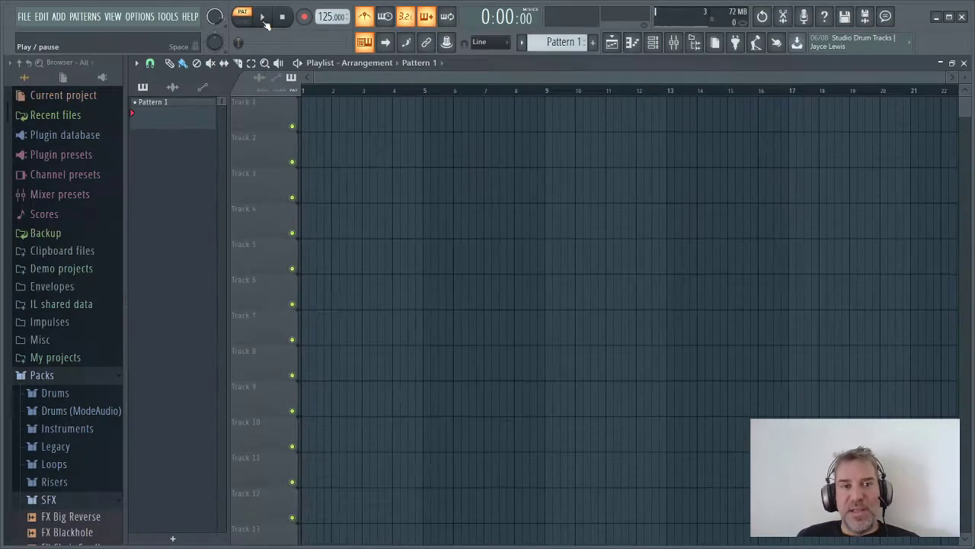
click(288, 86)
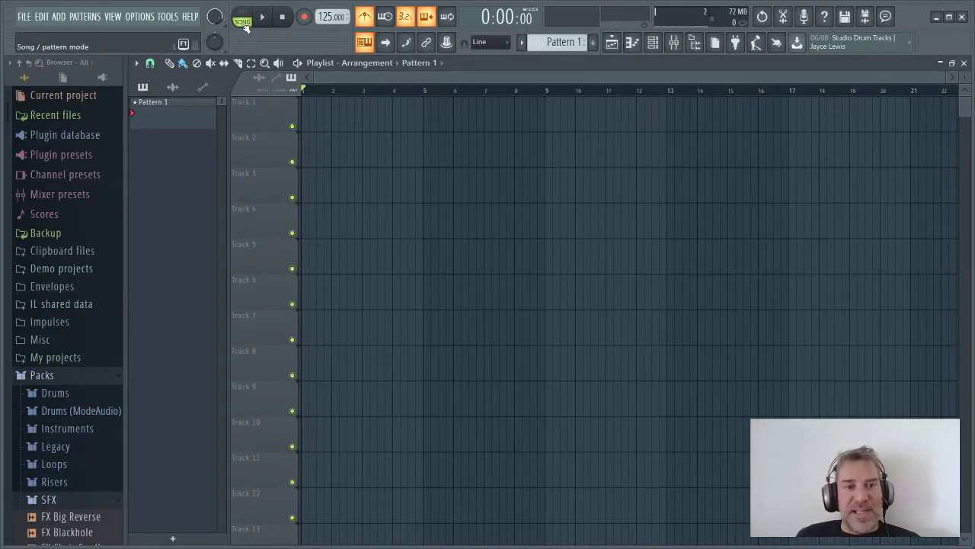
Restore the Playlist to a smaller window and show the Channel rack, arranging the rack above the Playlist beside the Mixer
click(951, 63)
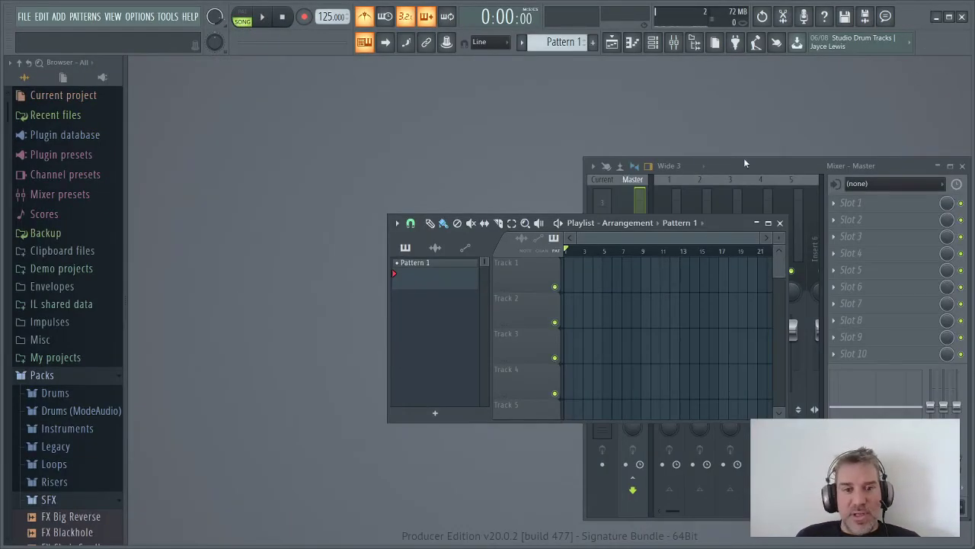
drag(722, 216, 474, 113)
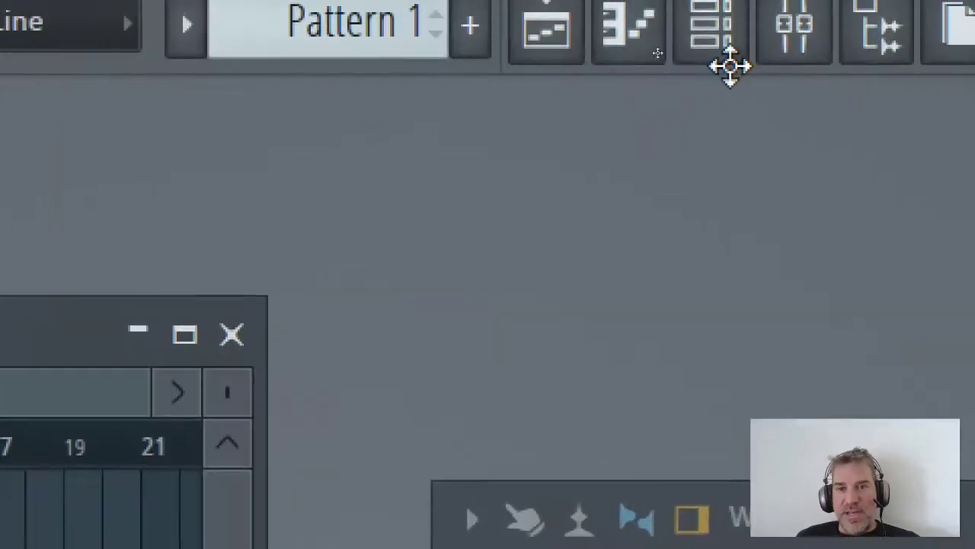
click(653, 41)
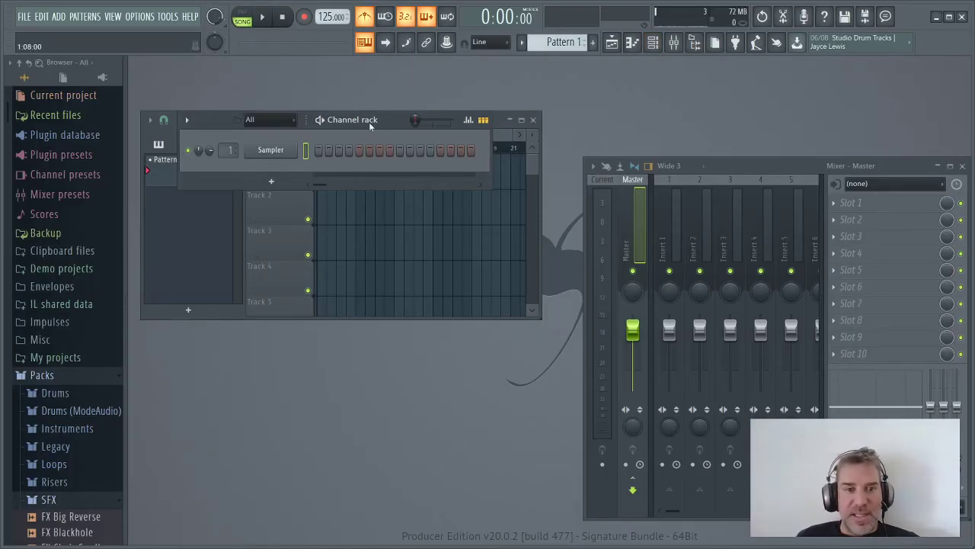
drag(369, 122, 378, 81)
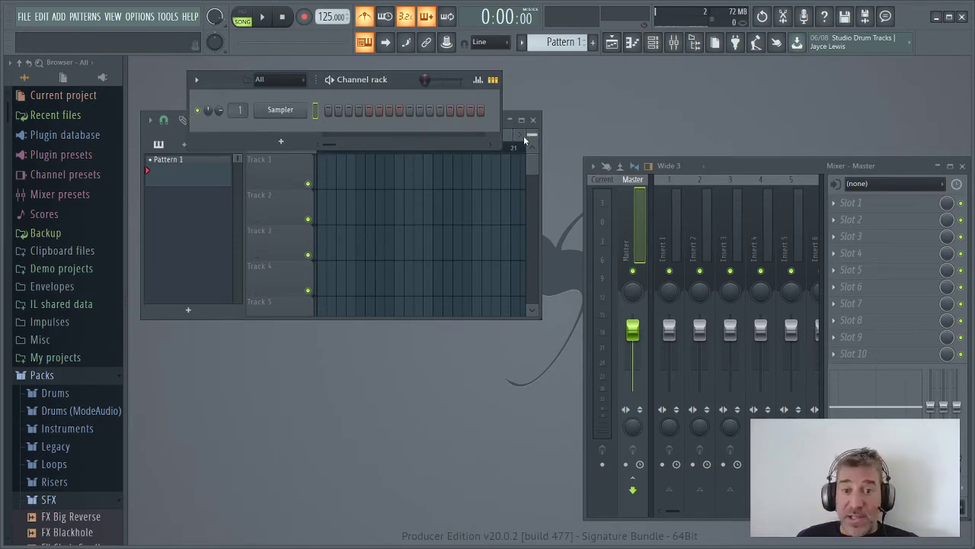
drag(372, 81, 290, 73)
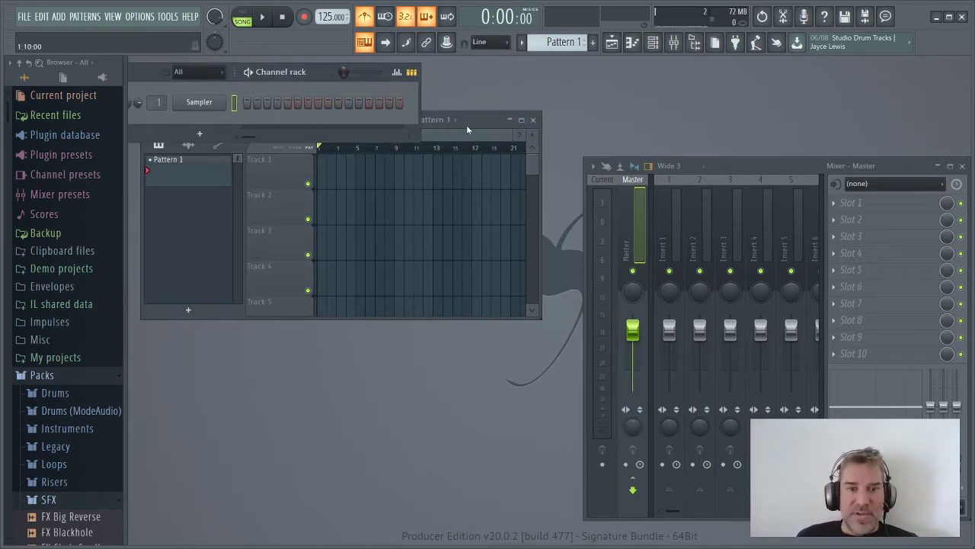
drag(467, 127, 502, 276)
drag(295, 73, 340, 122)
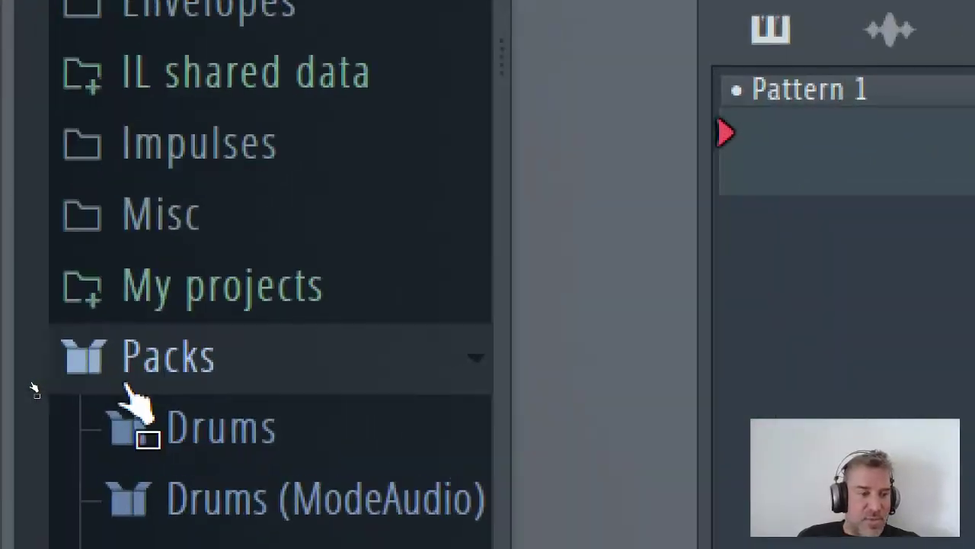
Collapse and re-expand the Packs folder in the Browser, and collapse its SFX subfolder
click(123, 385)
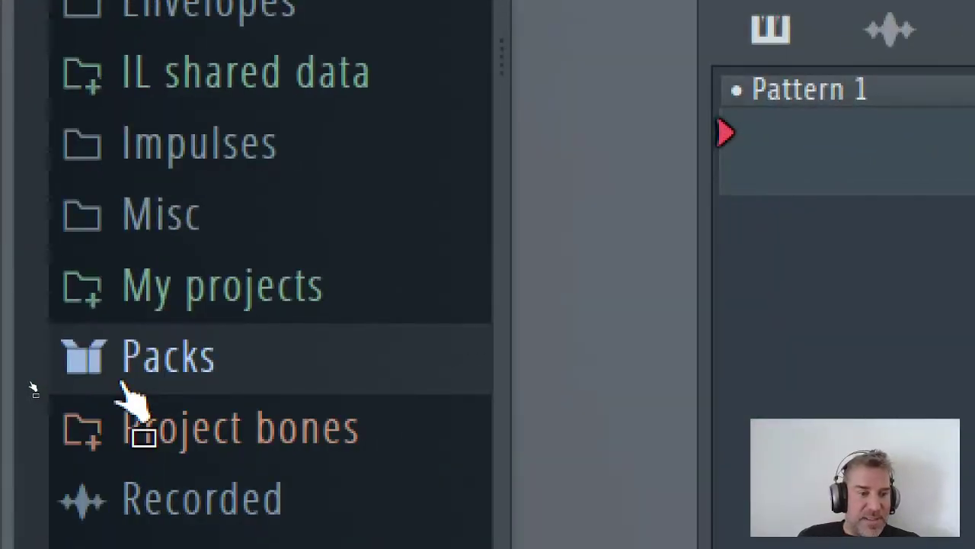
click(118, 377)
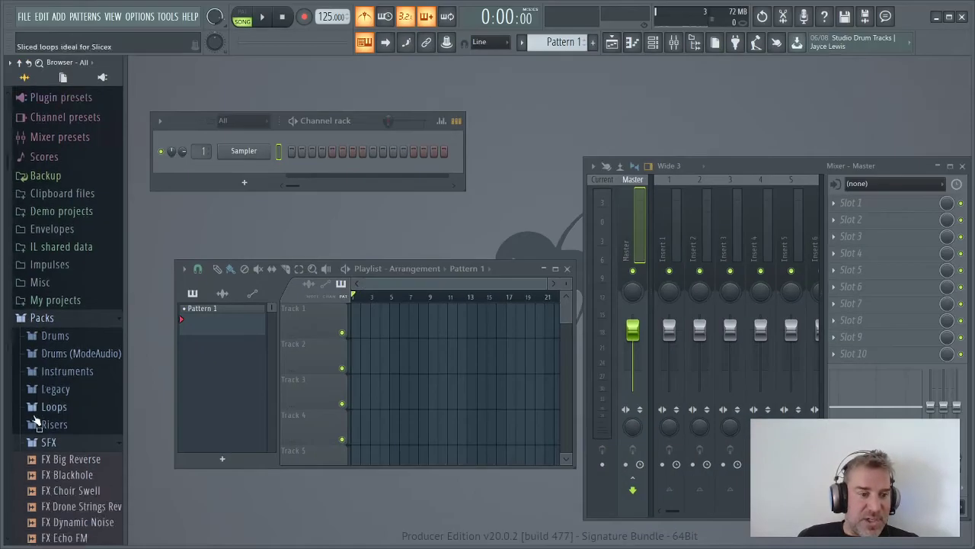
scroll(57, 320, down, 3)
click(45, 311)
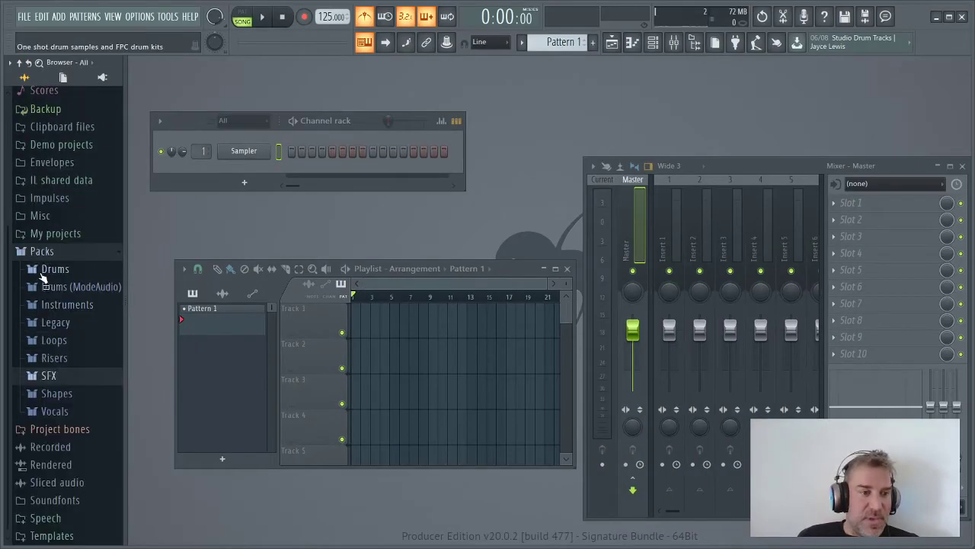
Look through the Cymbals and Hats samples in the Drums pack, and collapse the Drums folder again
click(38, 267)
scroll(25, 287, down, 3)
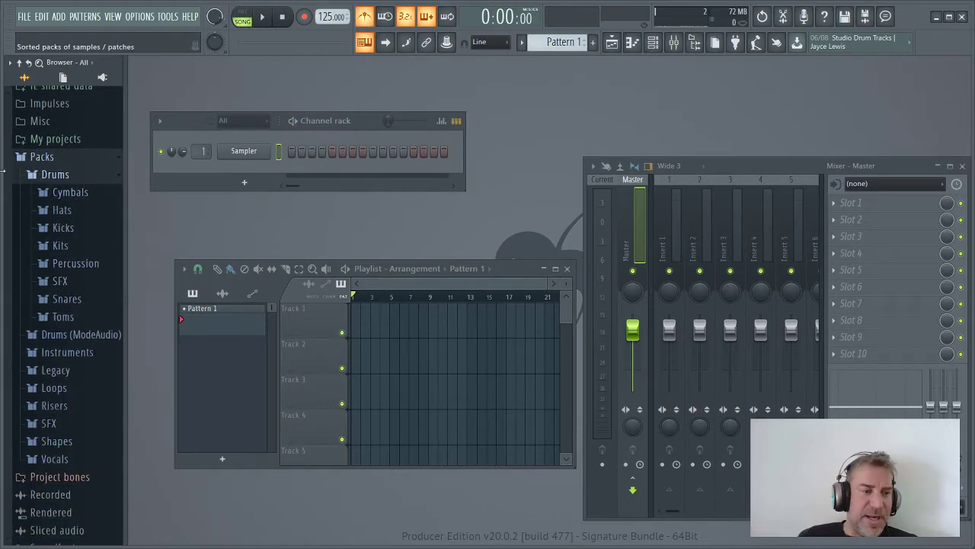
click(61, 192)
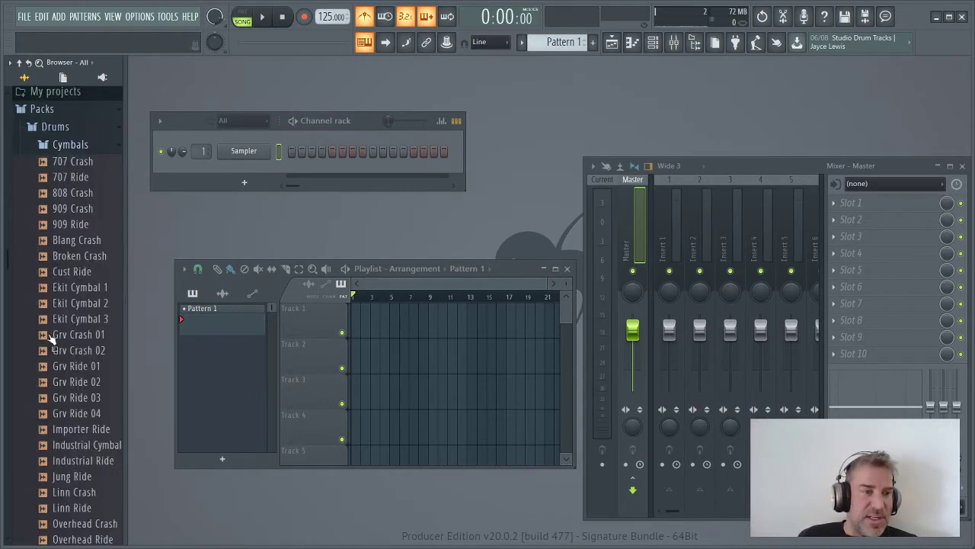
scroll(64, 320, down, 8)
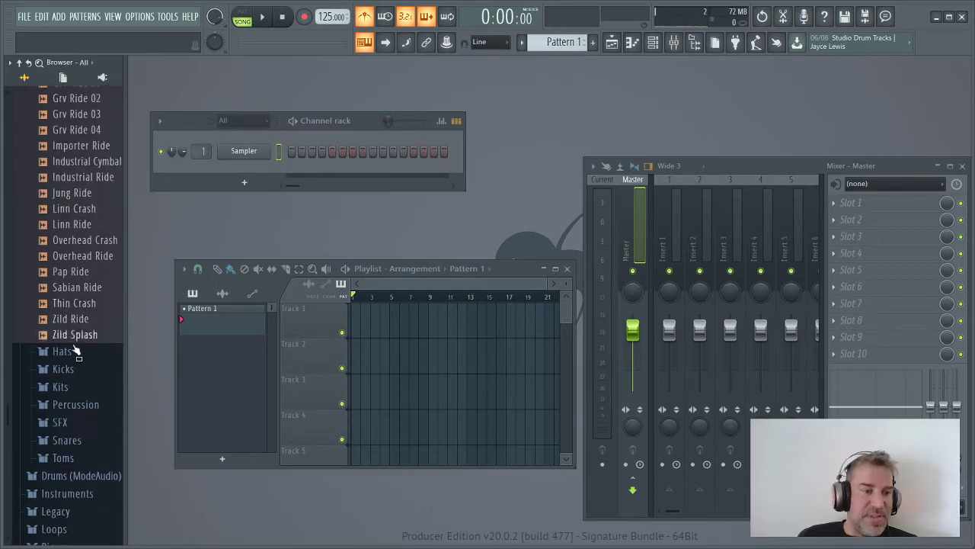
click(69, 348)
scroll(67, 416, up, 8)
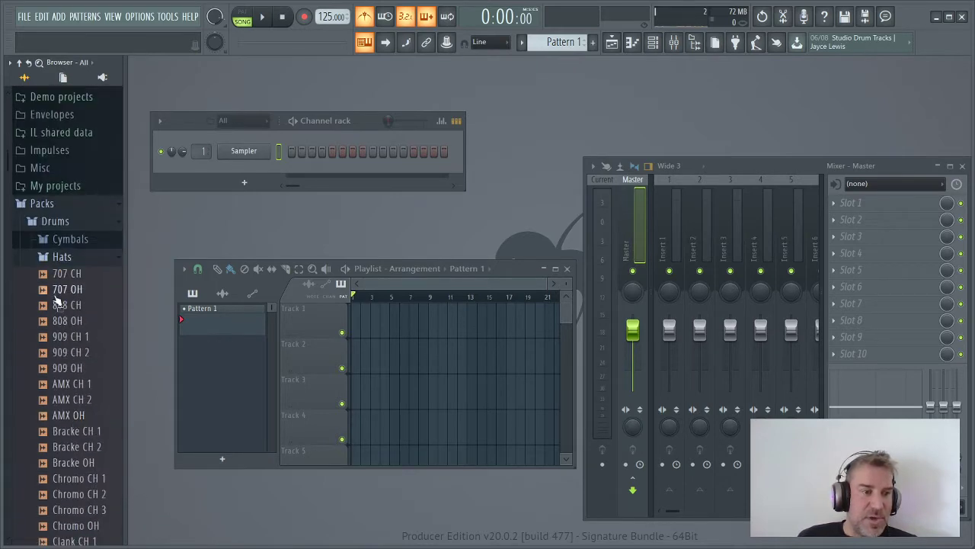
click(47, 256)
click(46, 221)
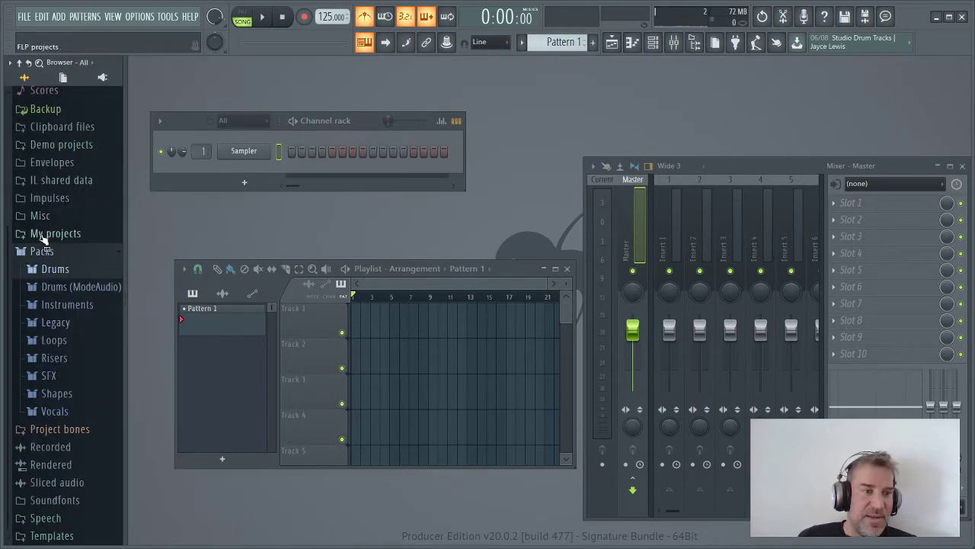
Load the Ekit Kick sample from the Drums pack's Kicks folder into the Sampler channel
click(36, 249)
click(42, 374)
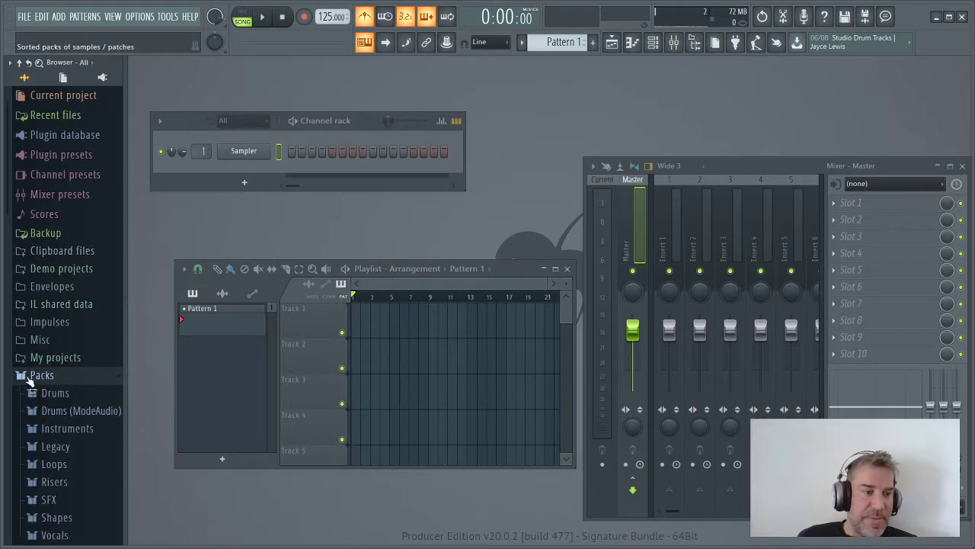
click(53, 269)
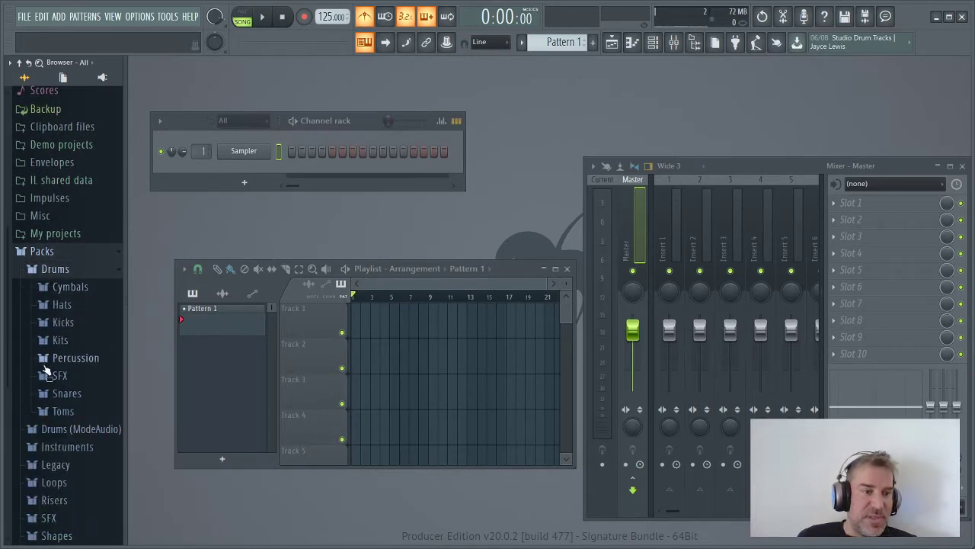
click(61, 323)
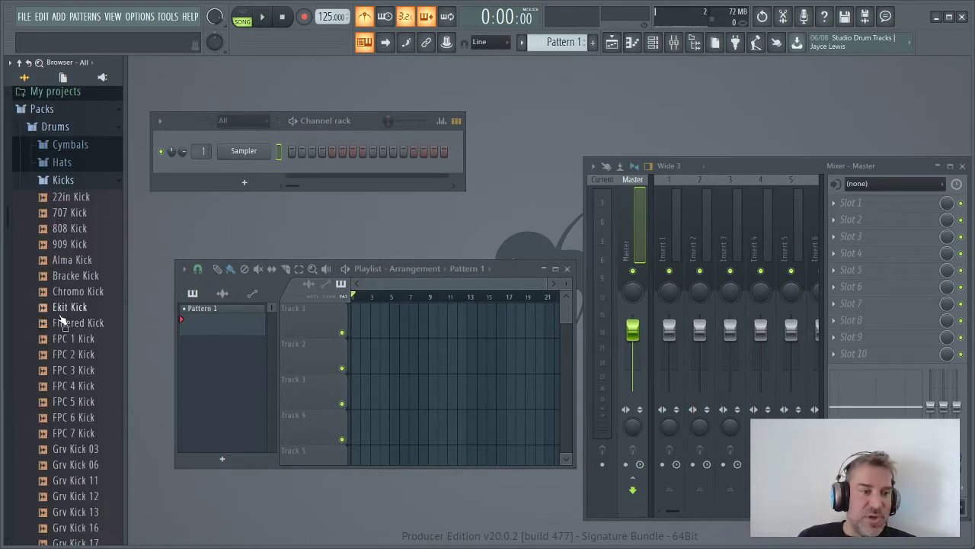
click(64, 309)
drag(62, 312, 236, 156)
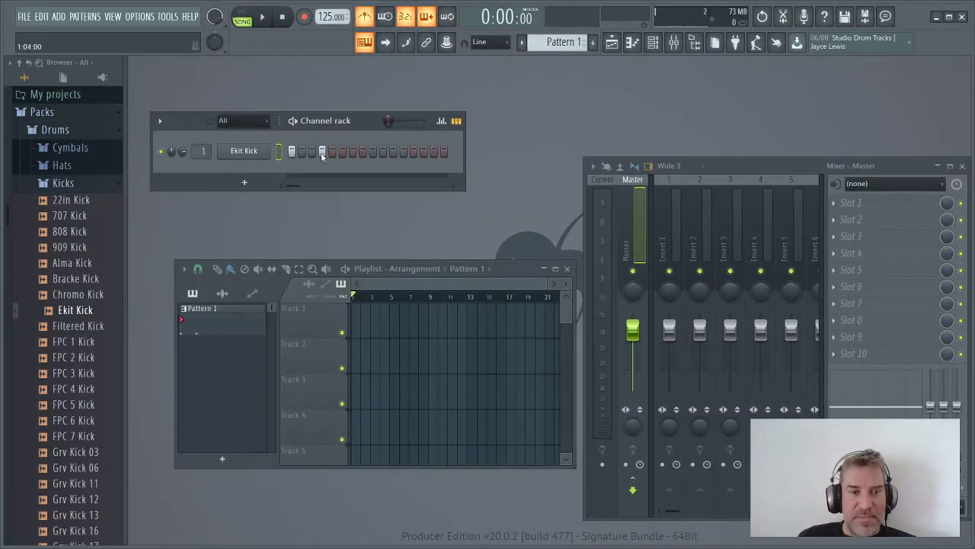
Place Ekit Kick hits on steps 1 and 4, and start playback in Pattern mode
click(320, 152)
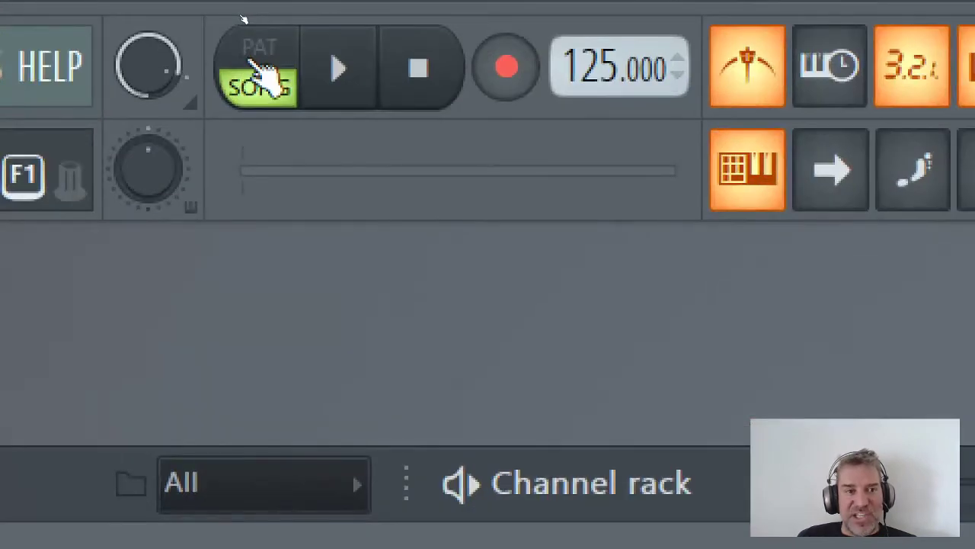
click(259, 76)
key(space)
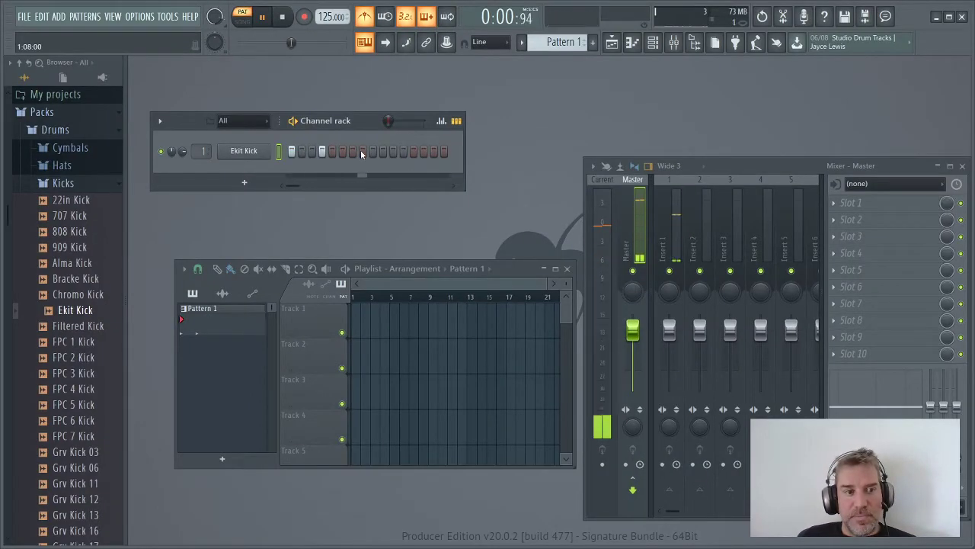
Audition samples in the Drums pack's Snares folder, and add the 909 Snare as a new channel below the kick
click(52, 182)
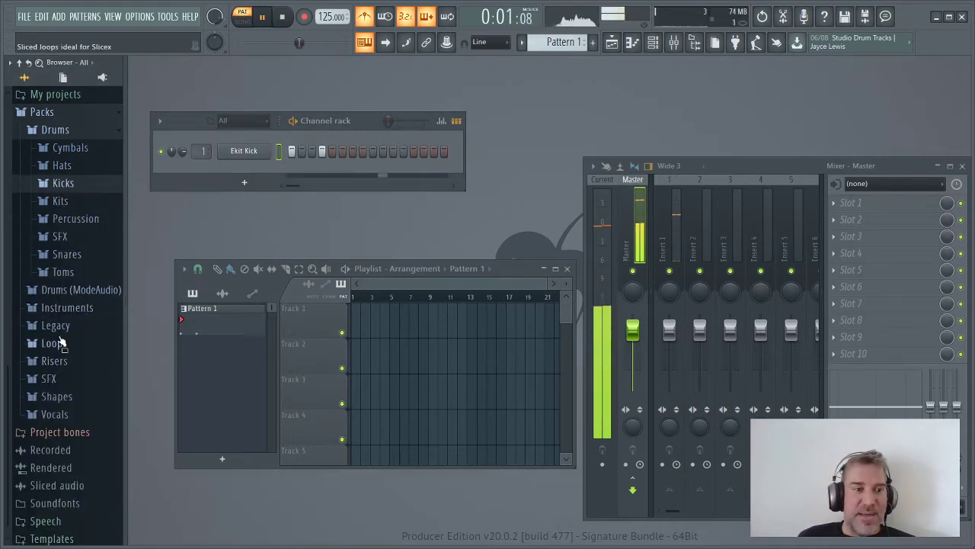
scroll(48, 218, down, 1)
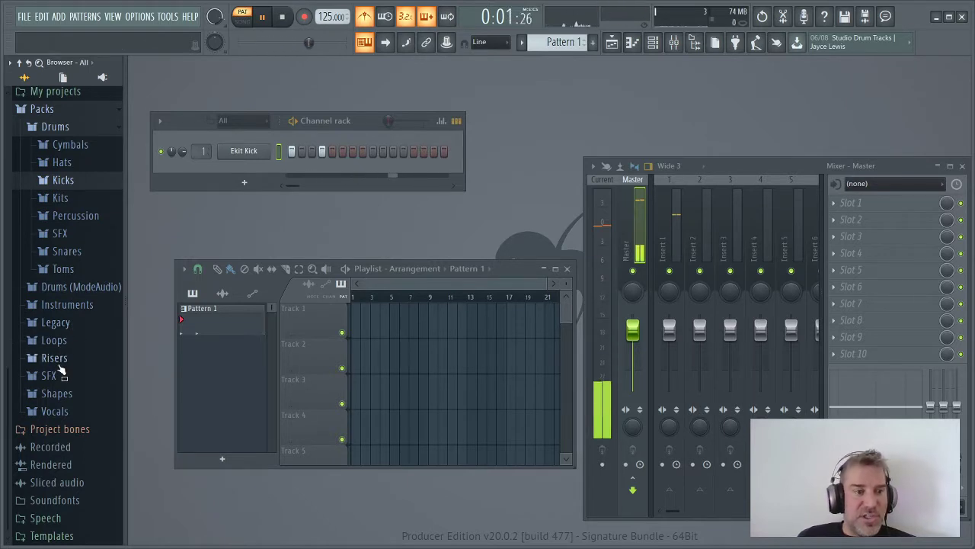
click(61, 251)
click(65, 319)
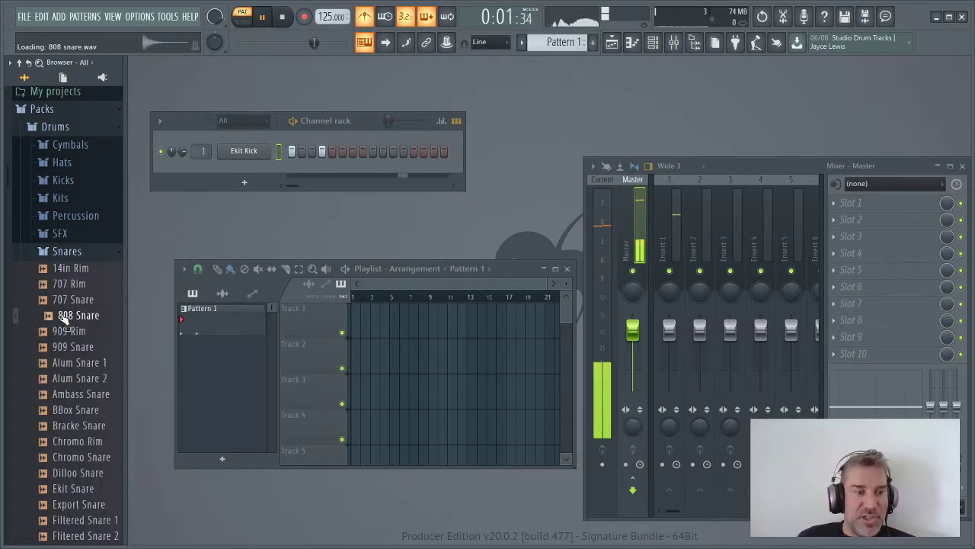
click(66, 332)
click(66, 348)
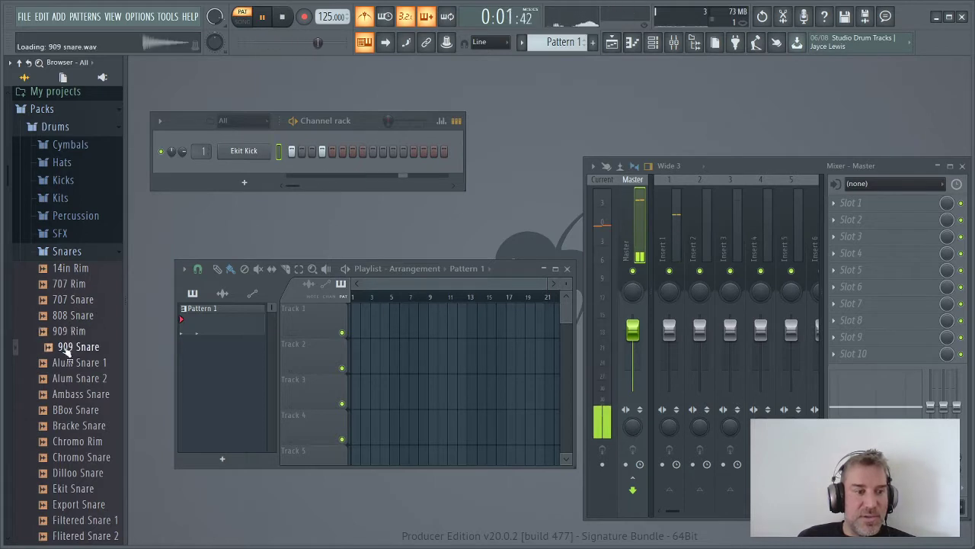
drag(66, 351, 268, 176)
drag(251, 174, 253, 174)
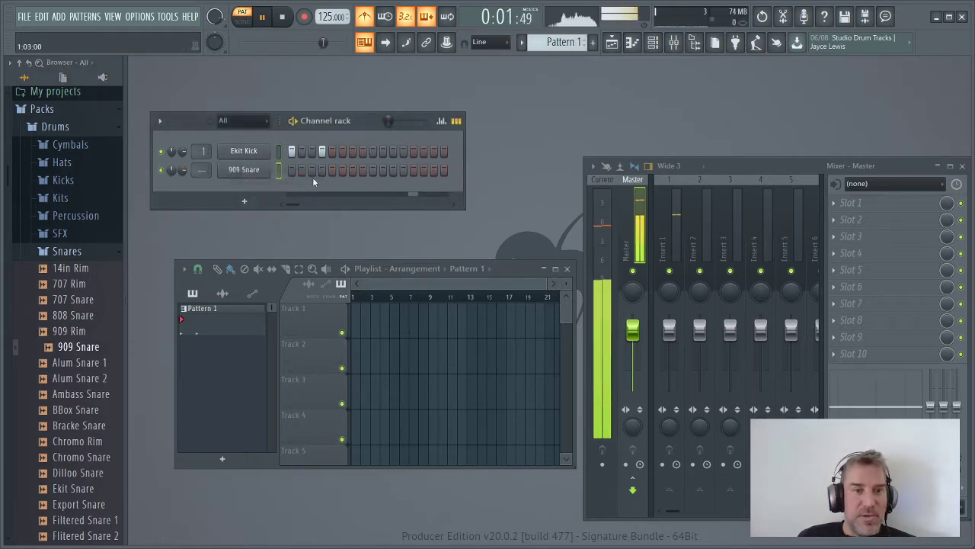
Place 909 Snare hits on steps 9 and 13 and an Ekit Kick hit on step 14, and stop playback
click(352, 170)
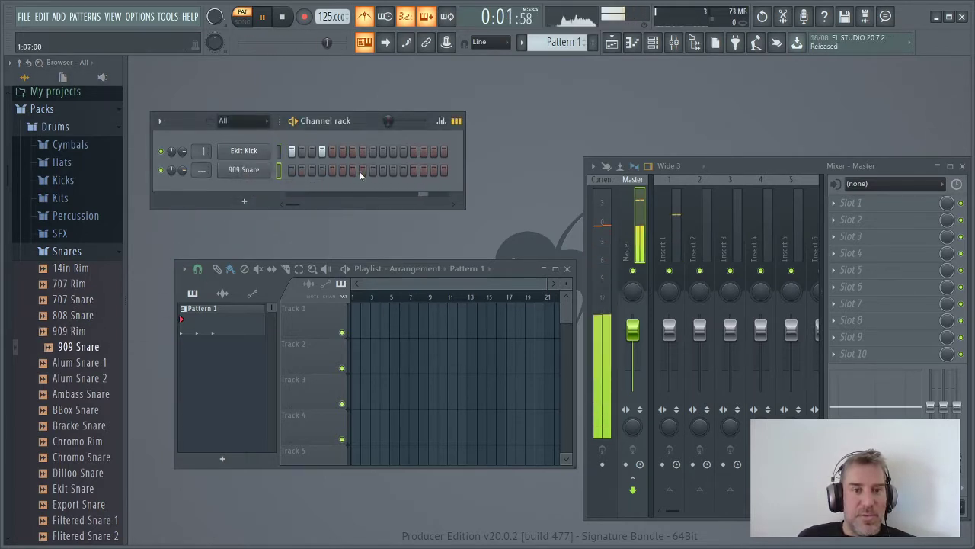
click(412, 174)
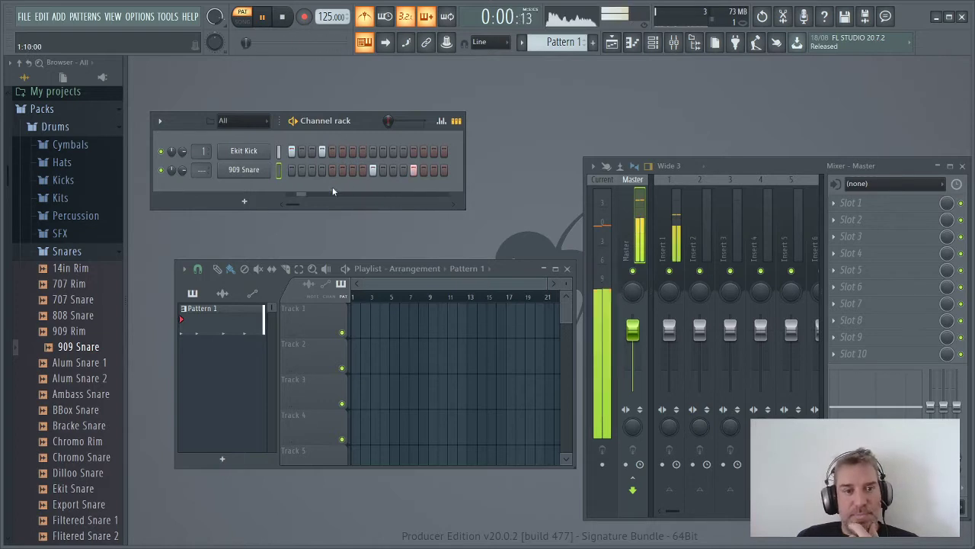
click(423, 152)
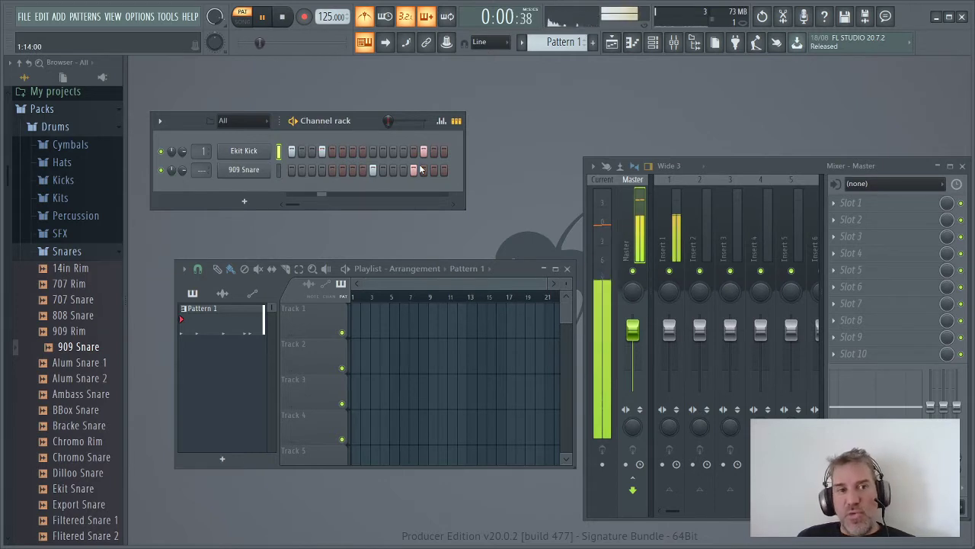
click(282, 17)
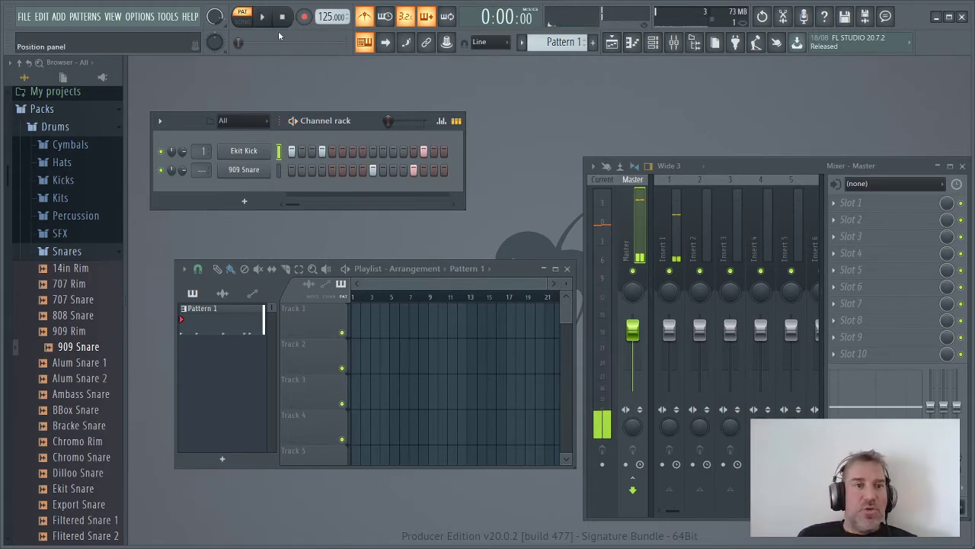
Create a new project from the Minimal category's Empty template without saving the current untitled.flp
click(22, 16)
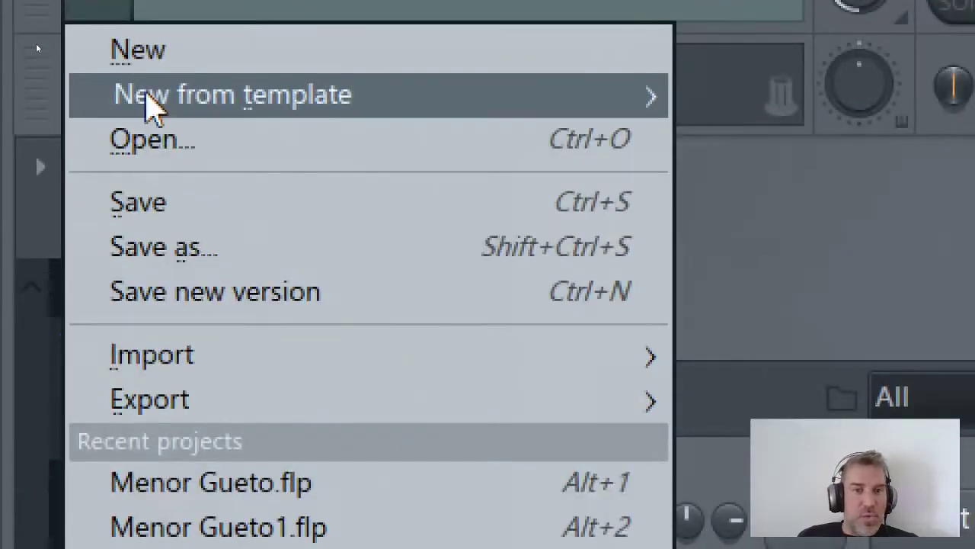
mouse_move(36, 45)
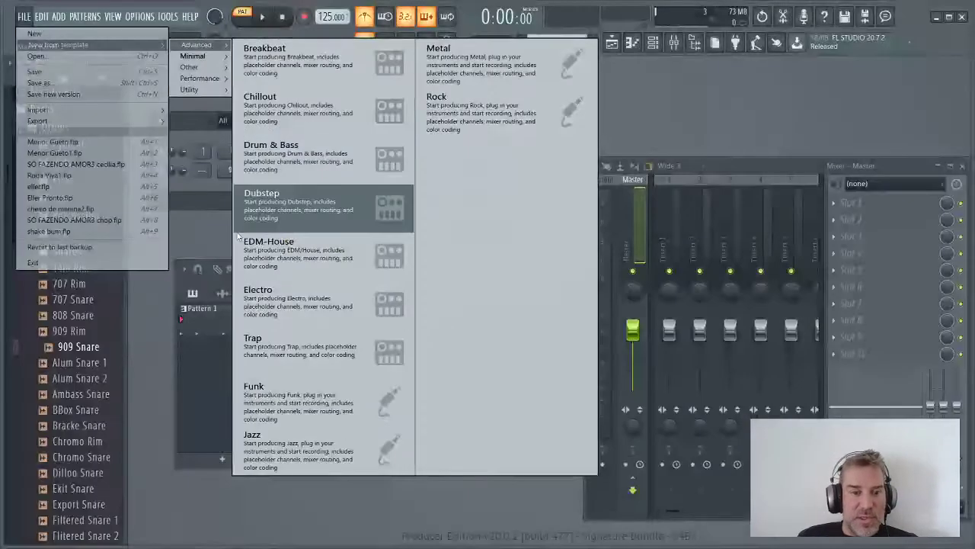
click(89, 16)
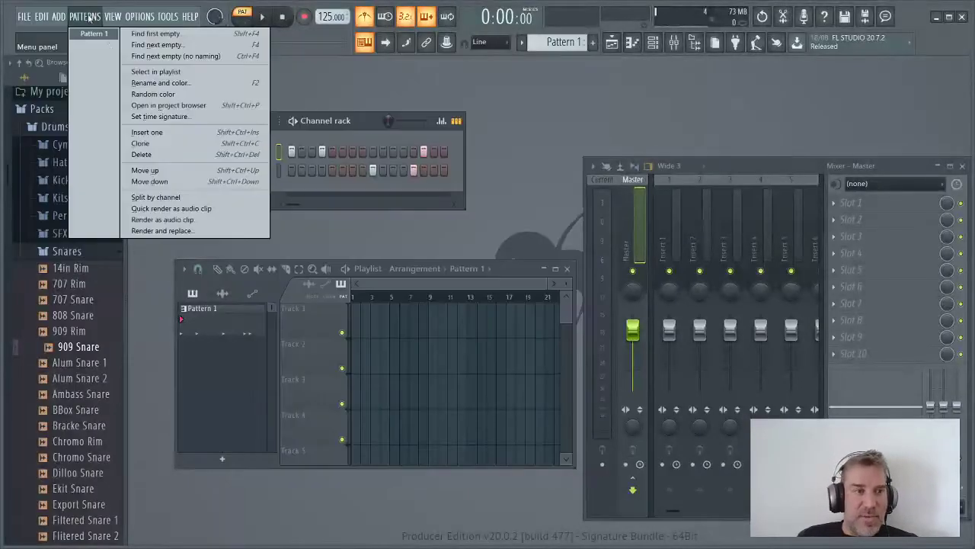
mouse_move(24, 16)
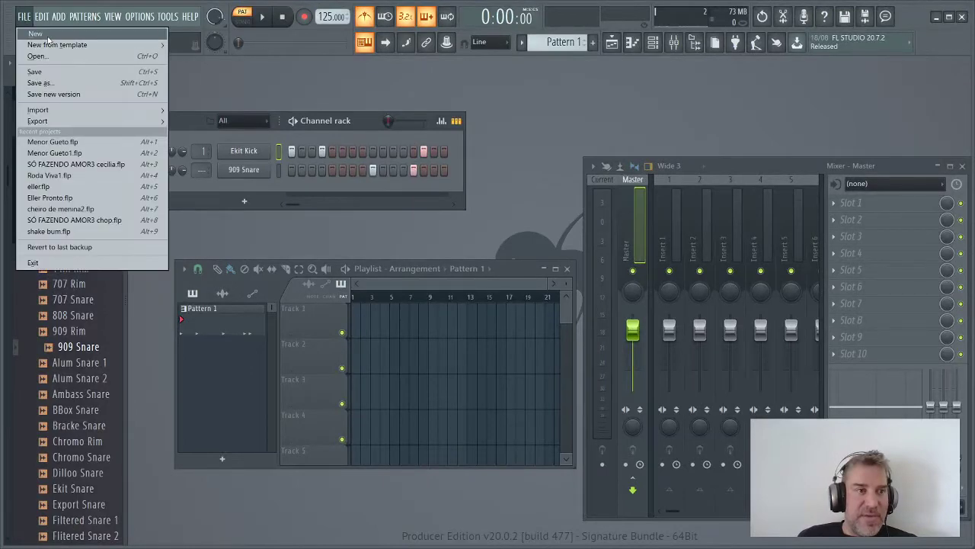
mouse_move(57, 44)
mouse_move(193, 56)
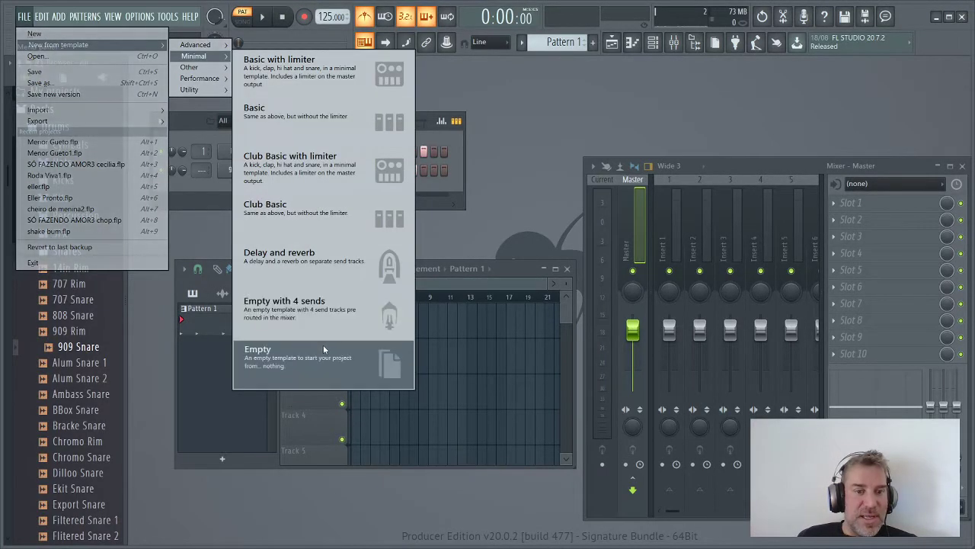
click(323, 344)
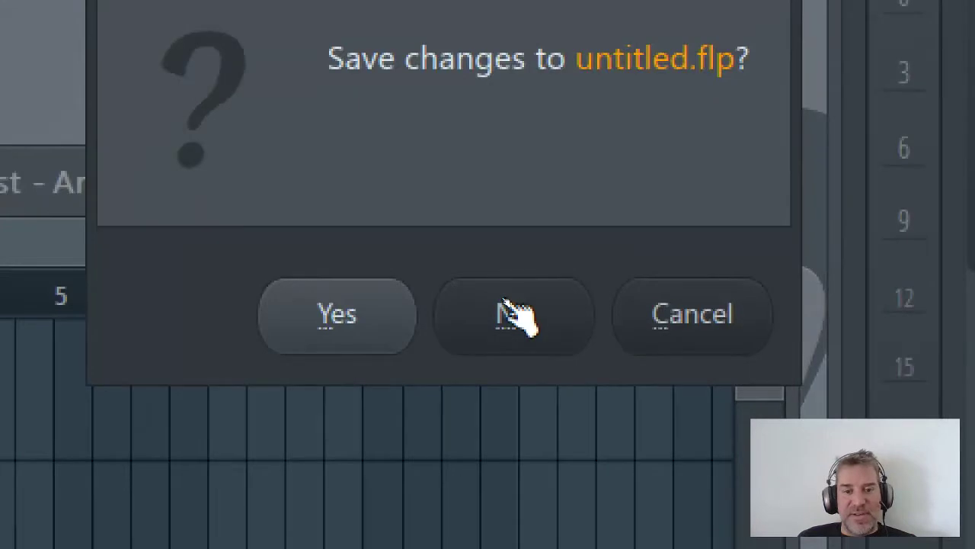
click(504, 302)
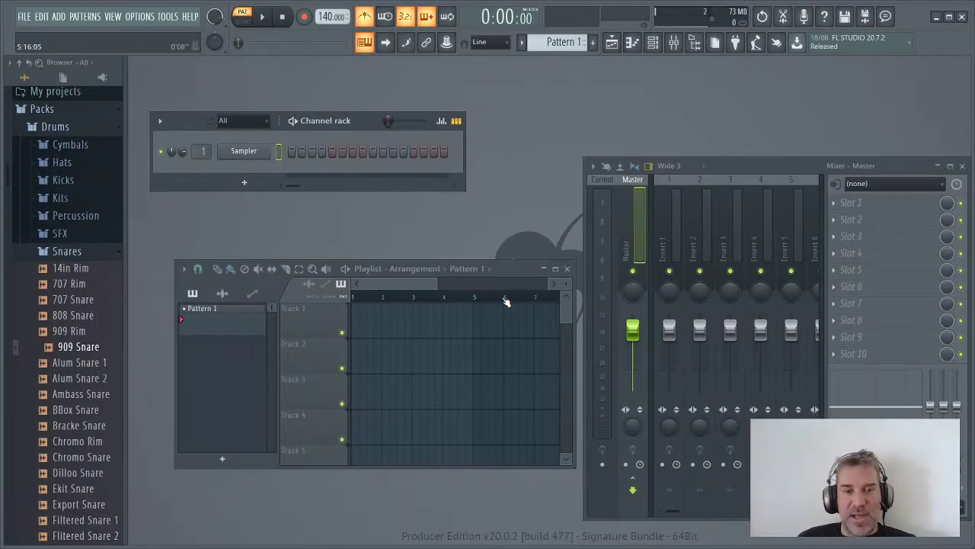
Rearrange the Mixer, Channel rack and Playlist windows, and maximize the Playlist
drag(829, 166, 862, 165)
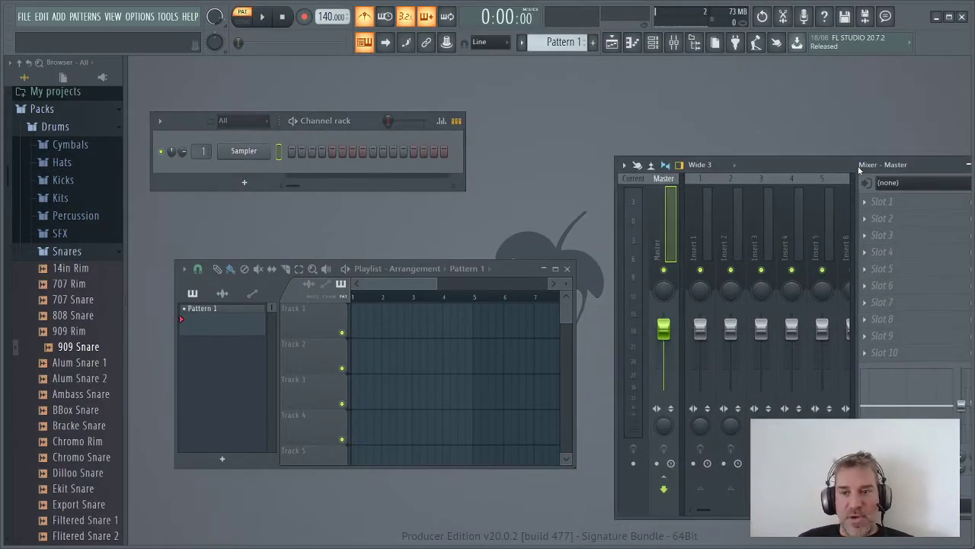
drag(317, 117, 320, 91)
drag(518, 268, 533, 181)
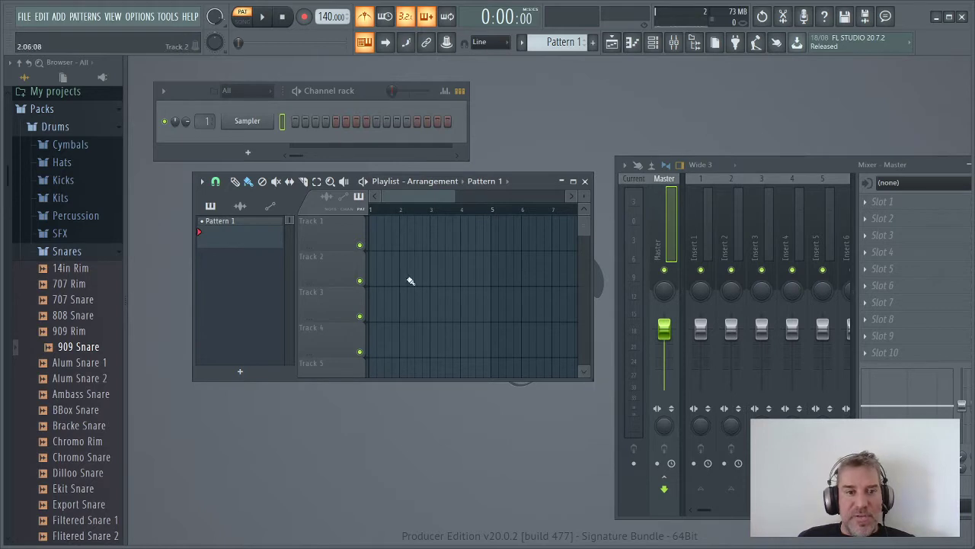
click(573, 180)
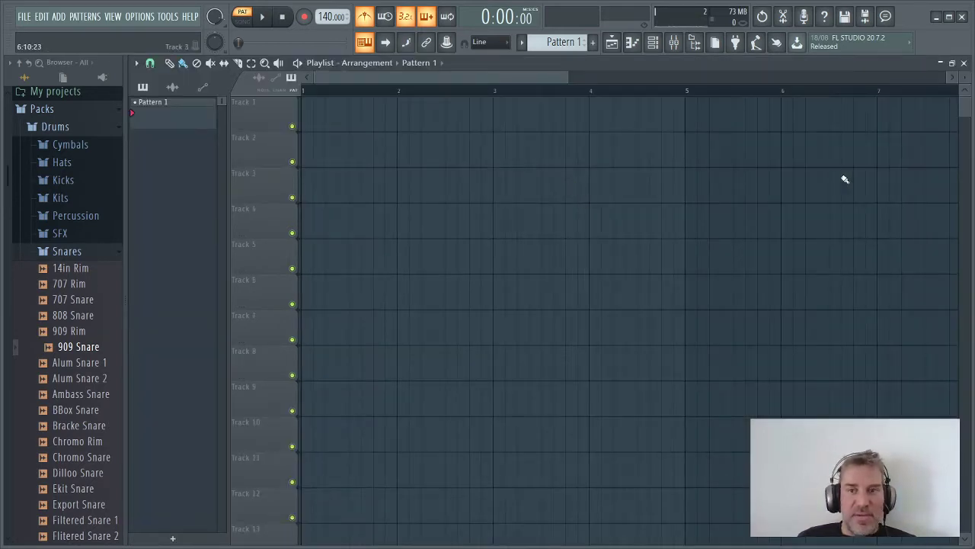
Collapse the Snares, Drums and Packs folders in the Browser, and expand Packs again
click(64, 250)
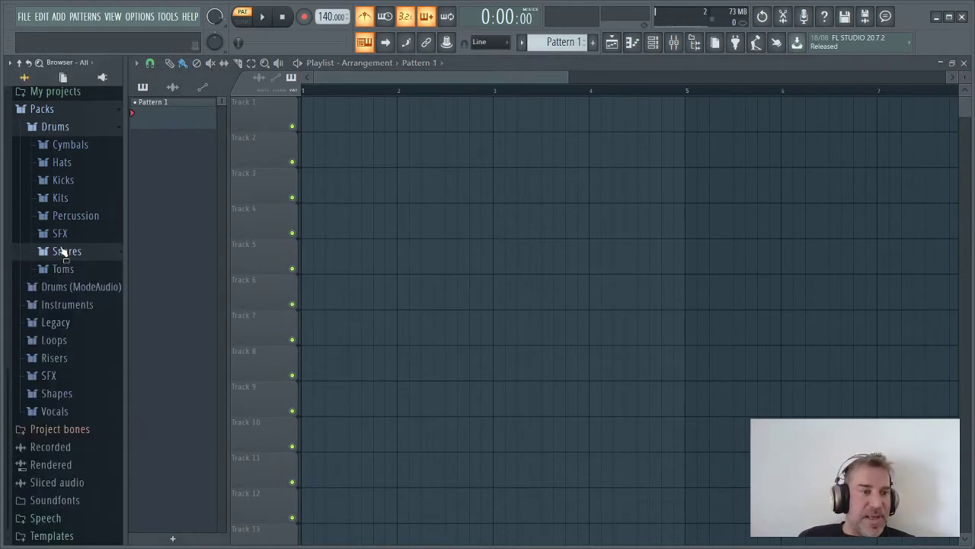
click(53, 127)
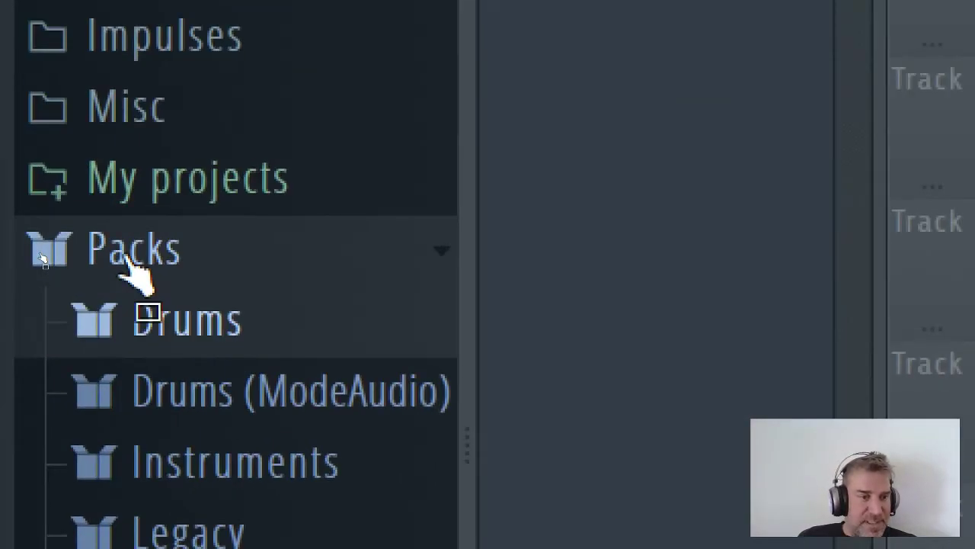
click(126, 263)
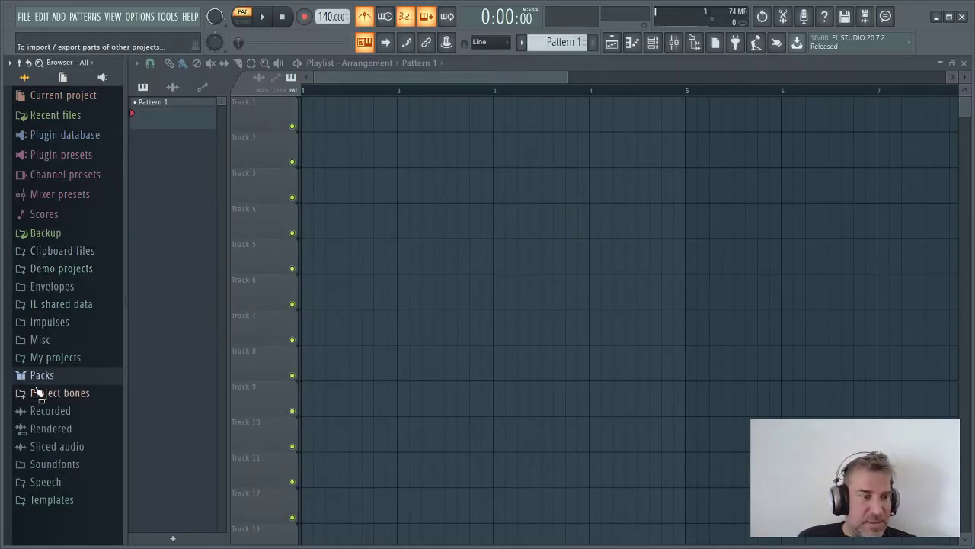
click(35, 383)
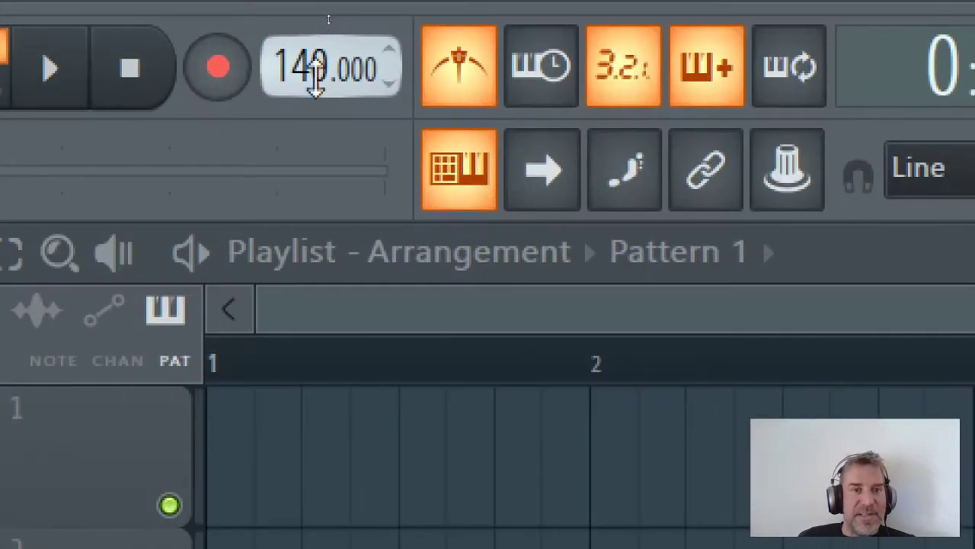
Set the new project's tempo to 125 BPM
drag(328, 17, 328, 19)
drag(327, 67, 315, 82)
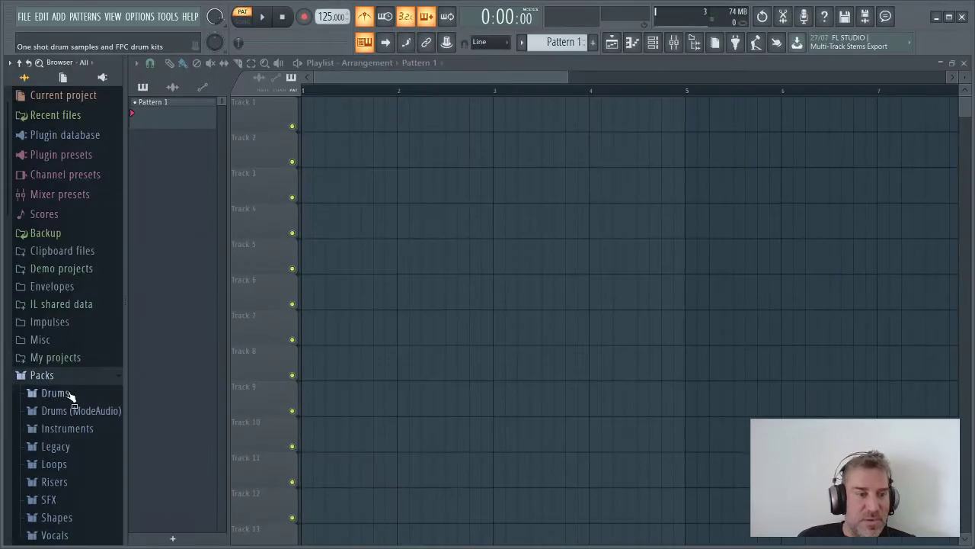
Audition the Ekit, Chromo, Bracke, Alma and 909 Kick samples in the Drums pack's Kicks folder
scroll(36, 405, down, 5)
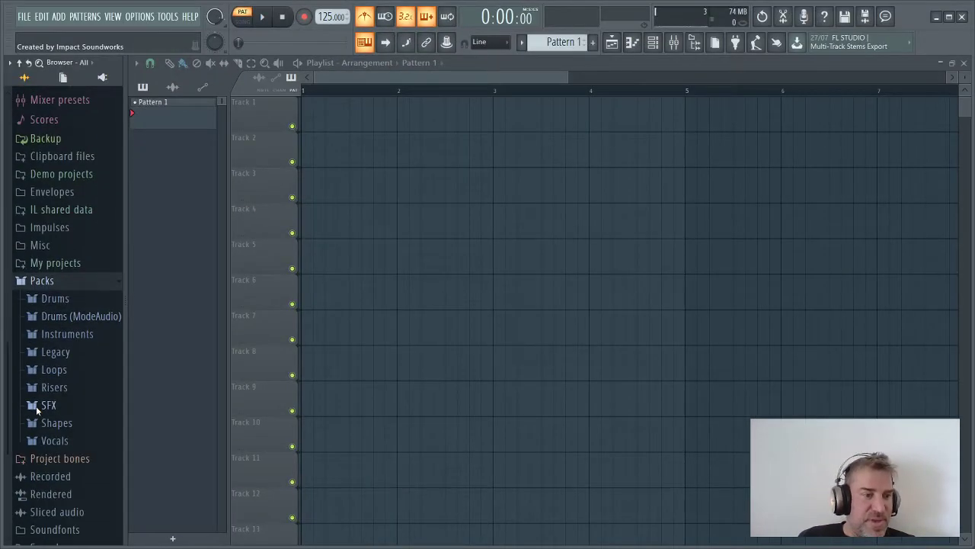
click(41, 269)
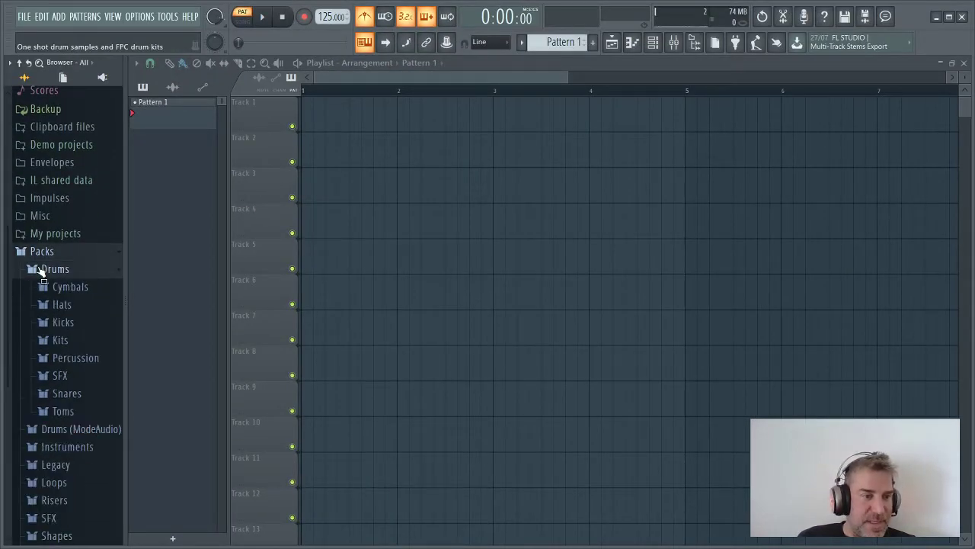
click(52, 322)
click(58, 308)
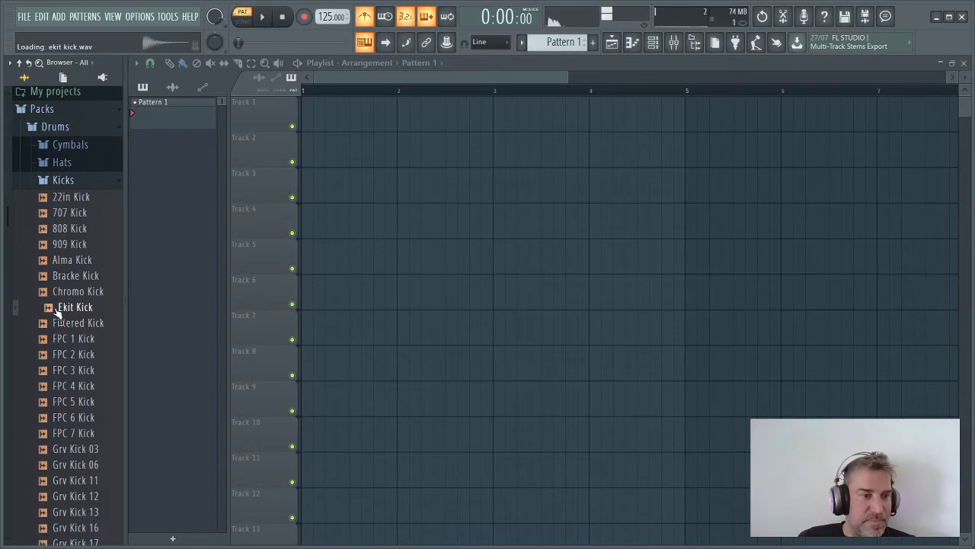
click(60, 291)
click(57, 276)
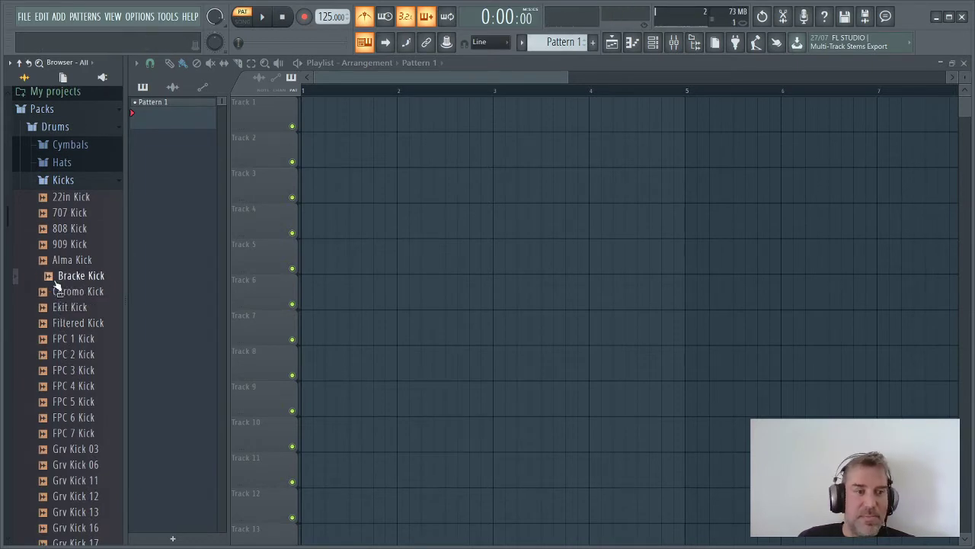
click(56, 261)
click(58, 244)
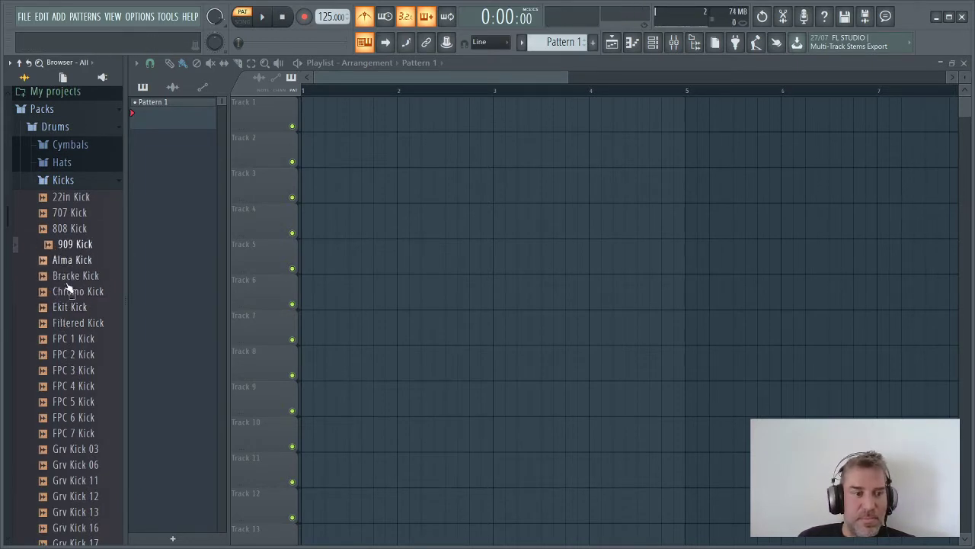
Place the FPC 2 Kick sample at the start of Track 1 and check its channel in the Channel rack
click(76, 355)
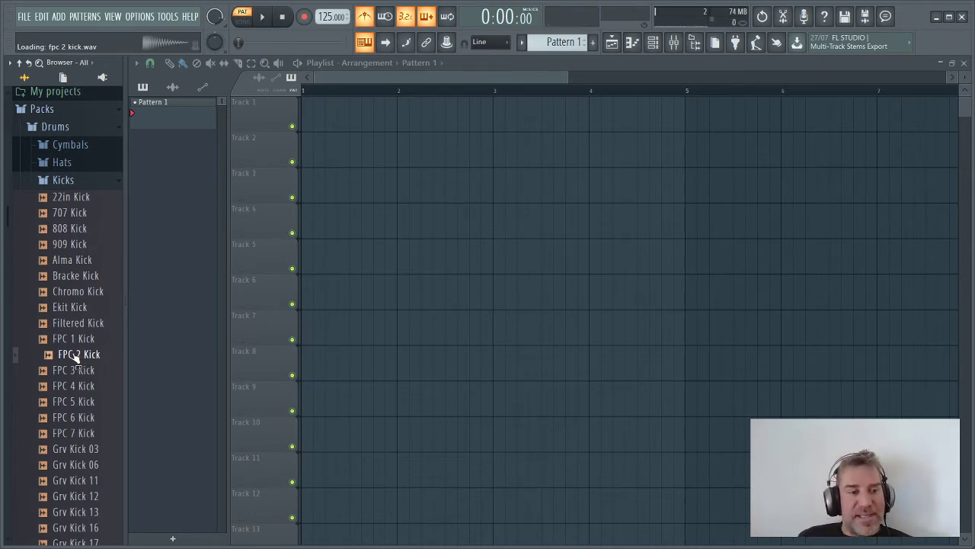
drag(76, 358, 301, 102)
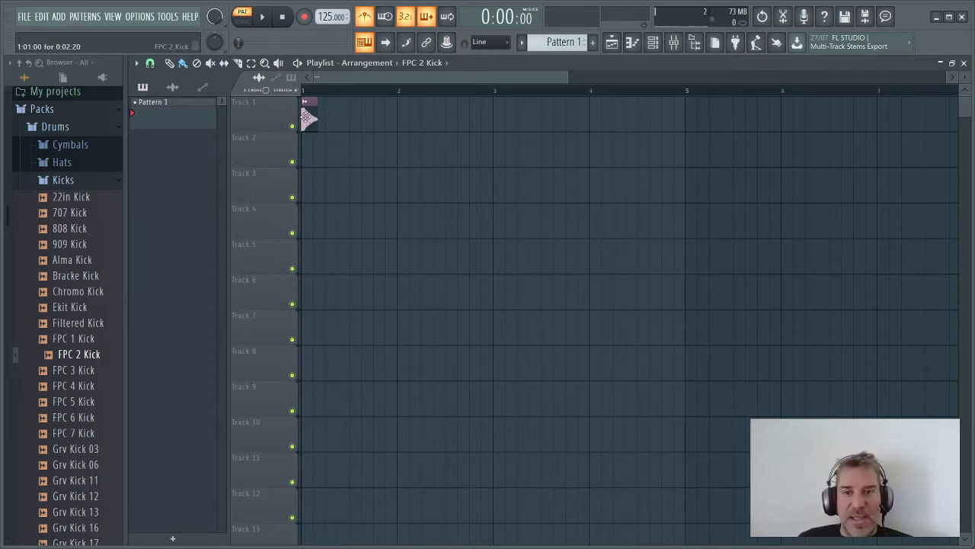
click(653, 42)
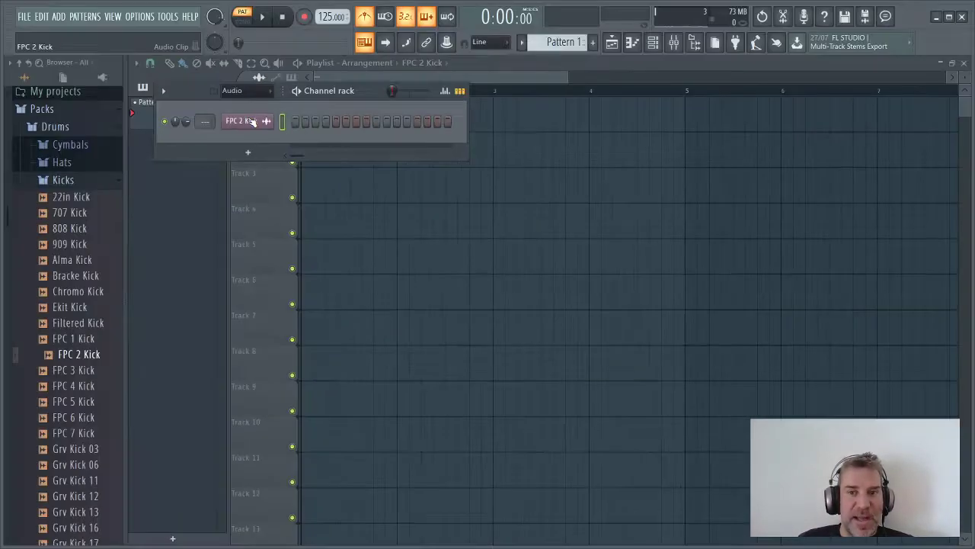
click(637, 62)
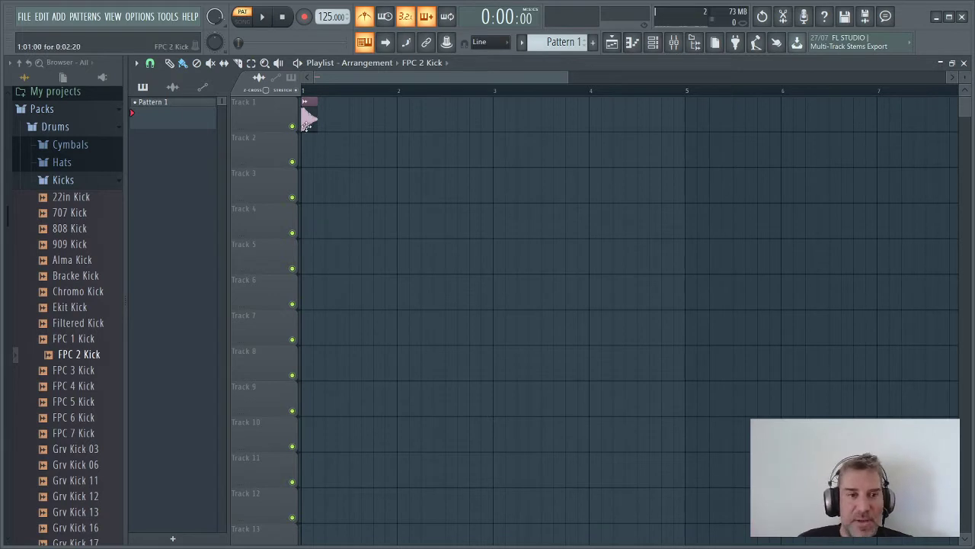
Try moving the FPC 2 Kick clip along Track 1, and add and remove a second kick on beat 2
mouse_move(307, 114)
mouse_down()
mouse_move(371, 119)
mouse_move(349, 118)
mouse_move(355, 107)
mouse_move(309, 102)
mouse_move(215, 104)
mouse_move(784, 104)
mouse_up()
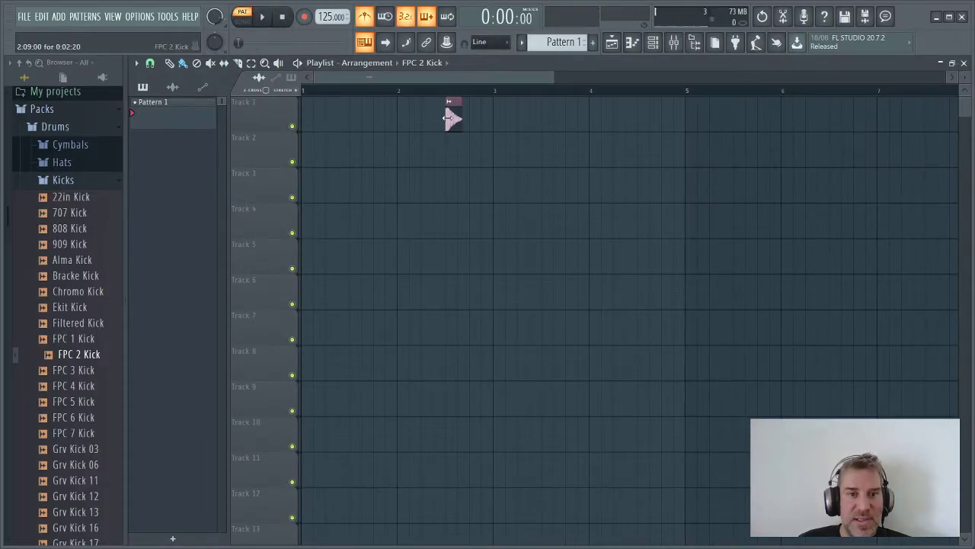
drag(450, 118, 297, 119)
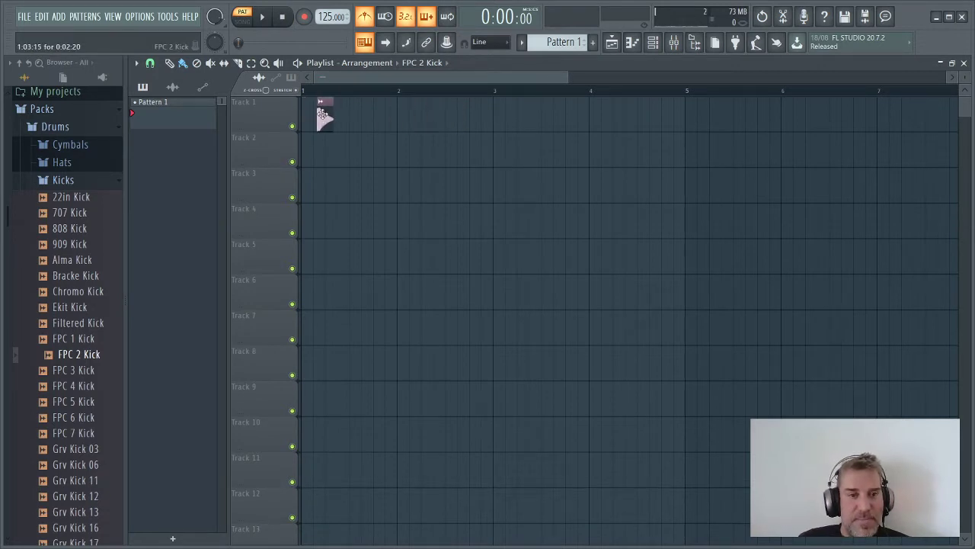
click(328, 114)
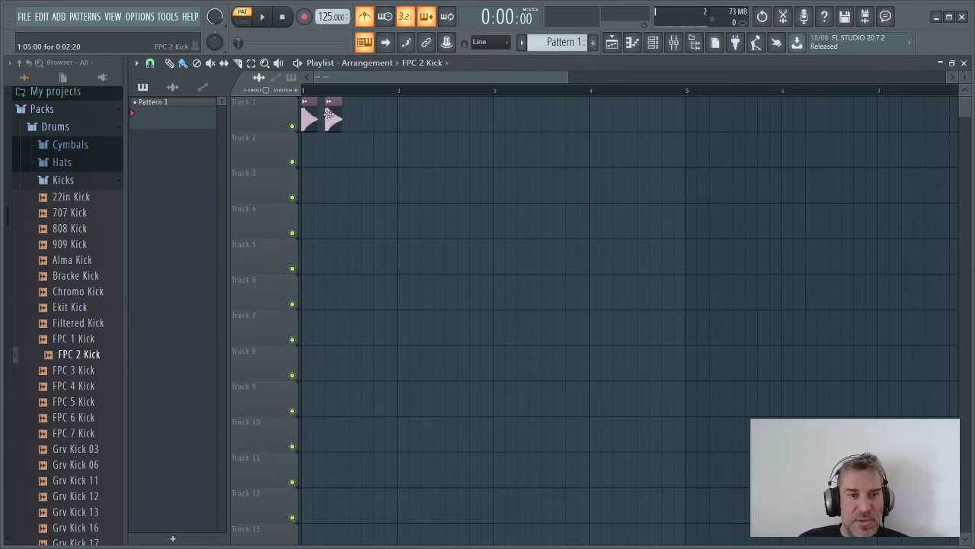
right_click(331, 114)
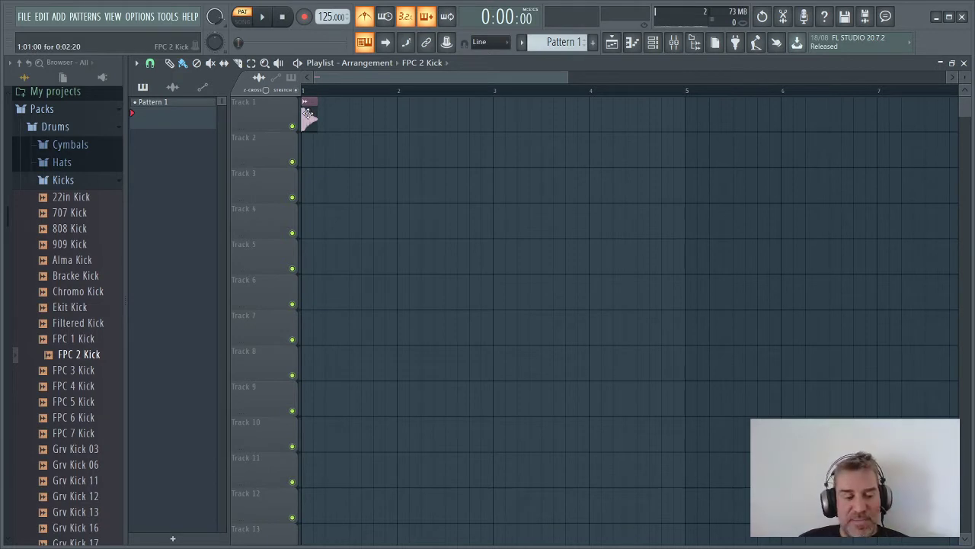
Fill bar 1 of Track 1 with four FPC 2 Kick clips and shift the fourth one half a beat later
drag(311, 114, 381, 118)
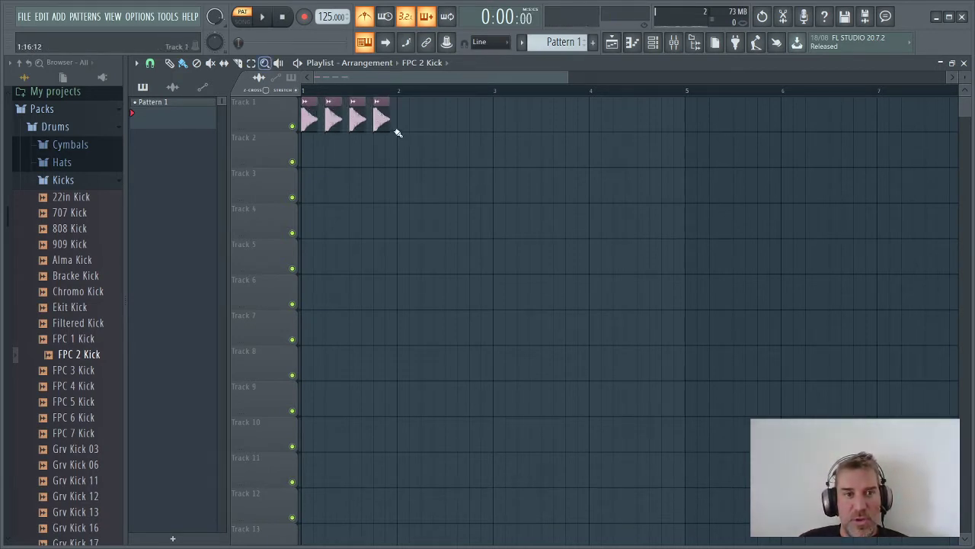
drag(382, 117, 396, 120)
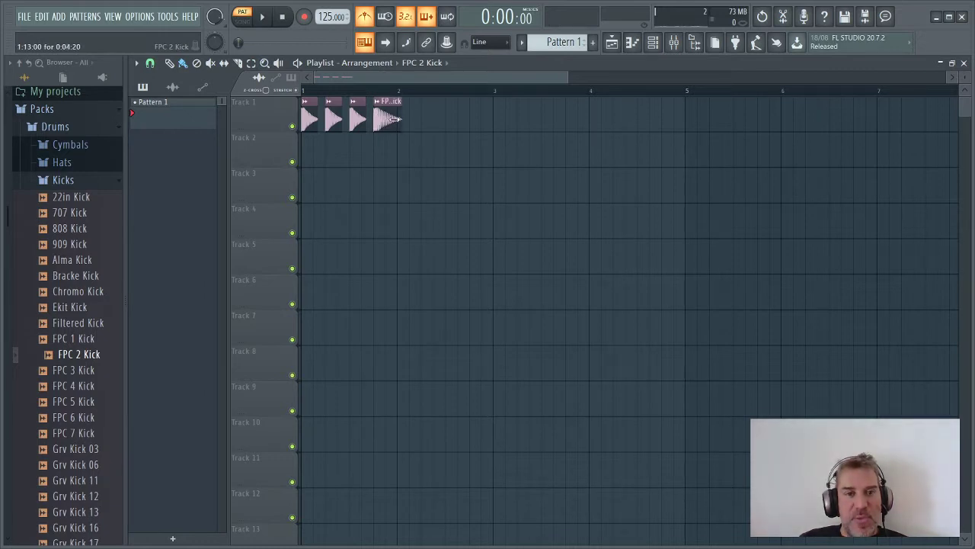
key(ctrl+z)
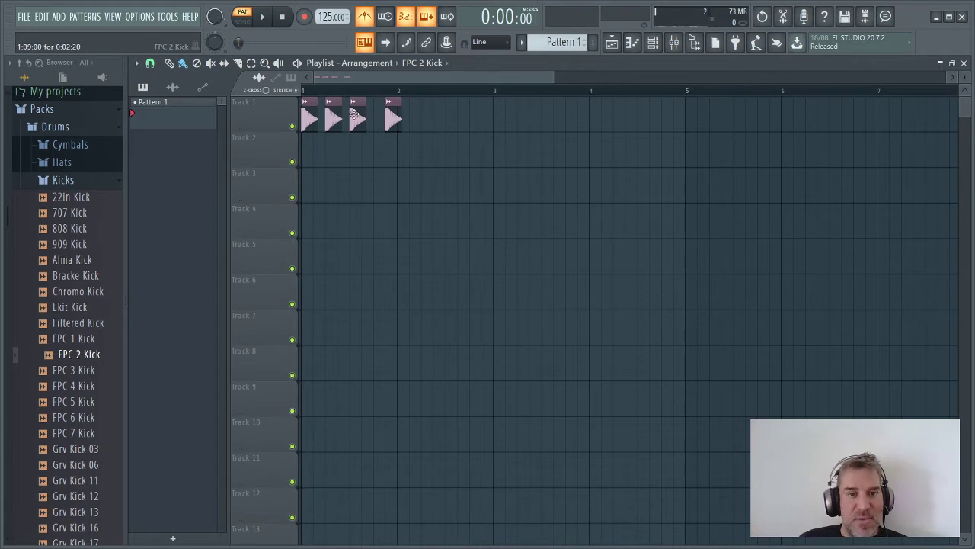
mouse_move(359, 115)
mouse_down()
mouse_move(370, 115)
mouse_move(326, 114)
mouse_move(354, 114)
mouse_up()
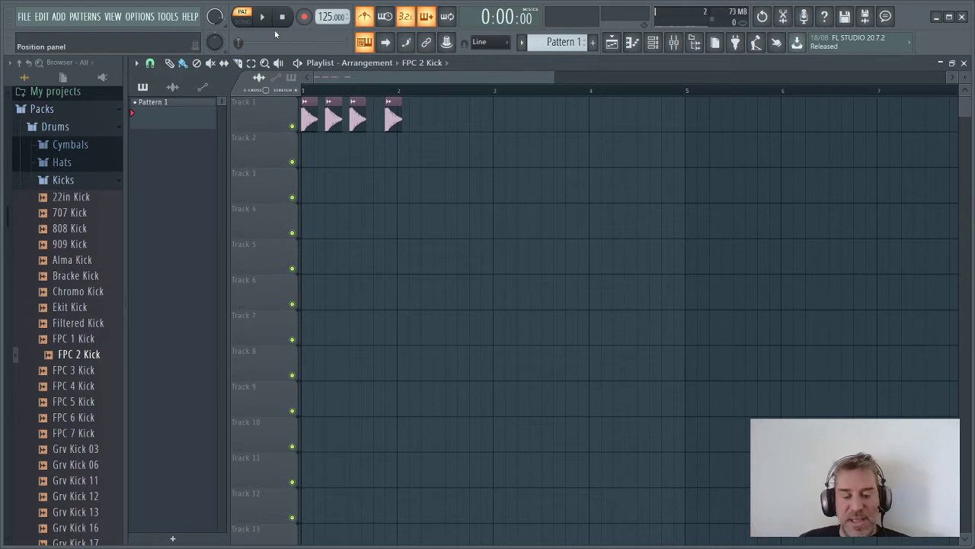
Switch playback from pattern to Song mode and play the kick clips on Track 1
click(263, 16)
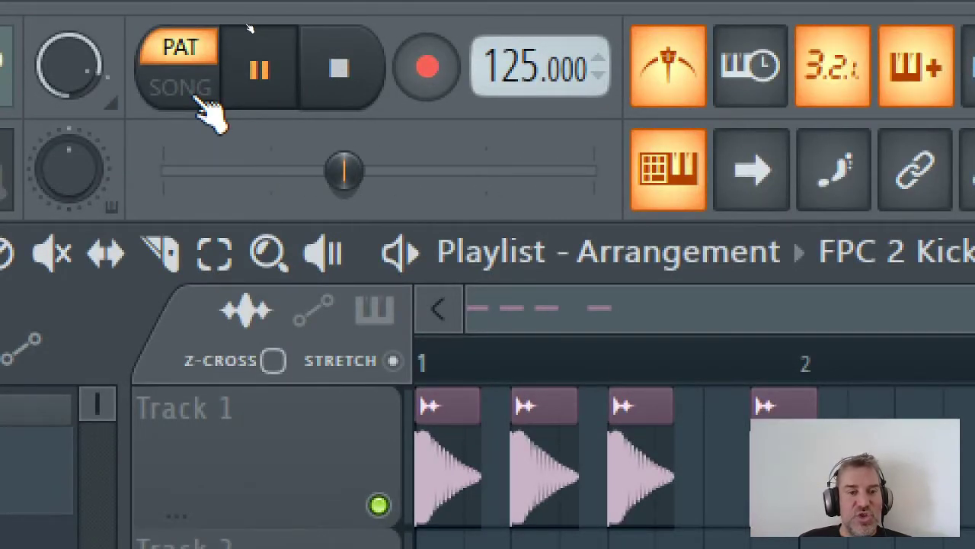
click(200, 101)
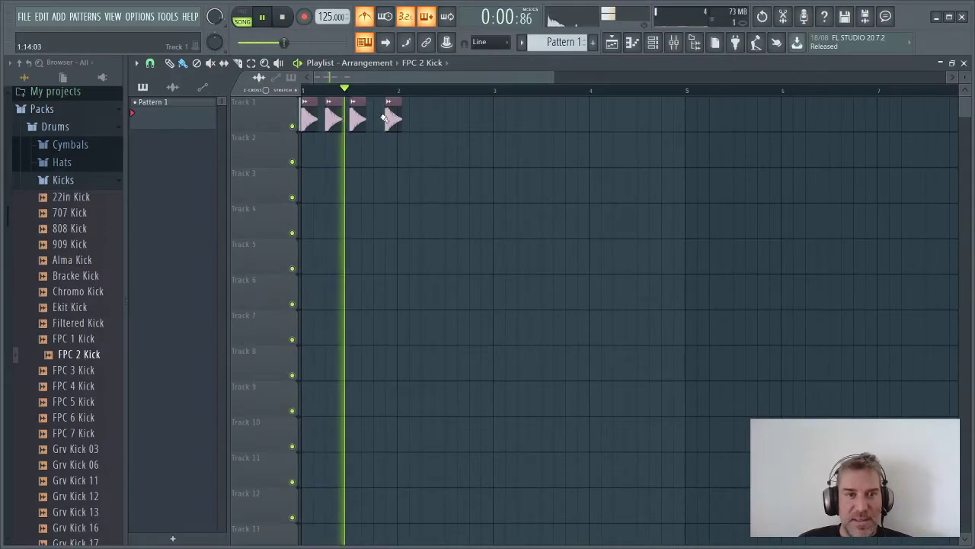
key(space)
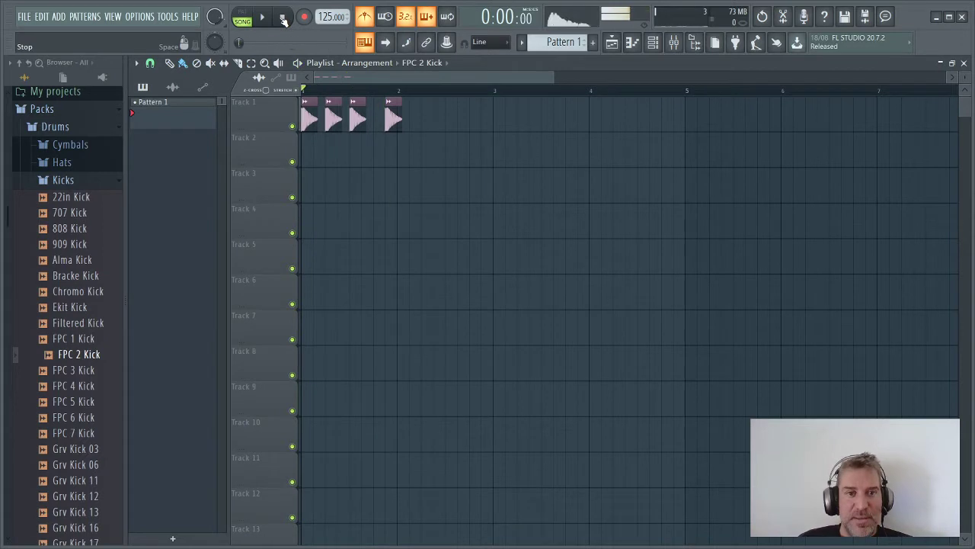
Delete all four FPC 2 Kick clips from Track 1
right_click(392, 115)
right_click(357, 118)
right_click(333, 118)
right_click(311, 118)
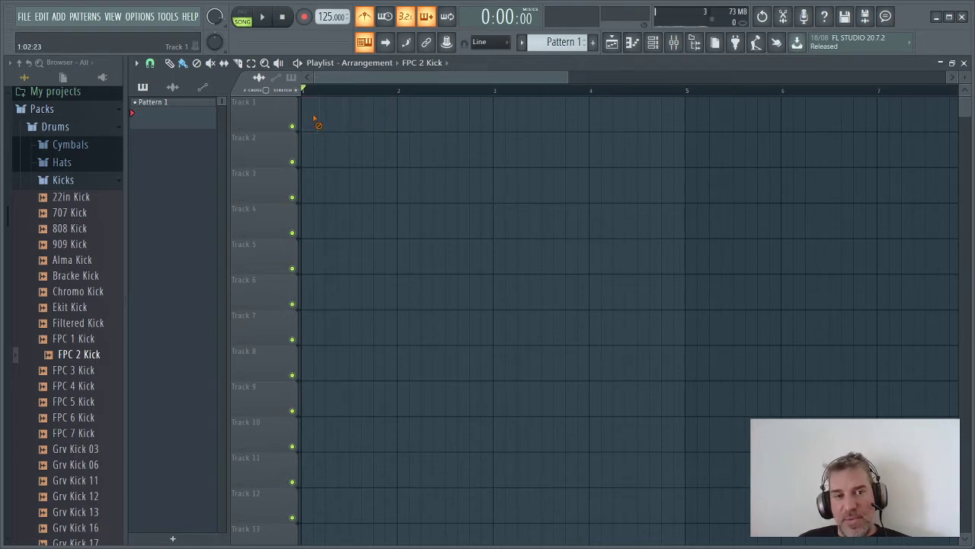
Place an FPC 2 Kick clip on each of the four beats of bar 1 in Track 1 and play them
click(306, 114)
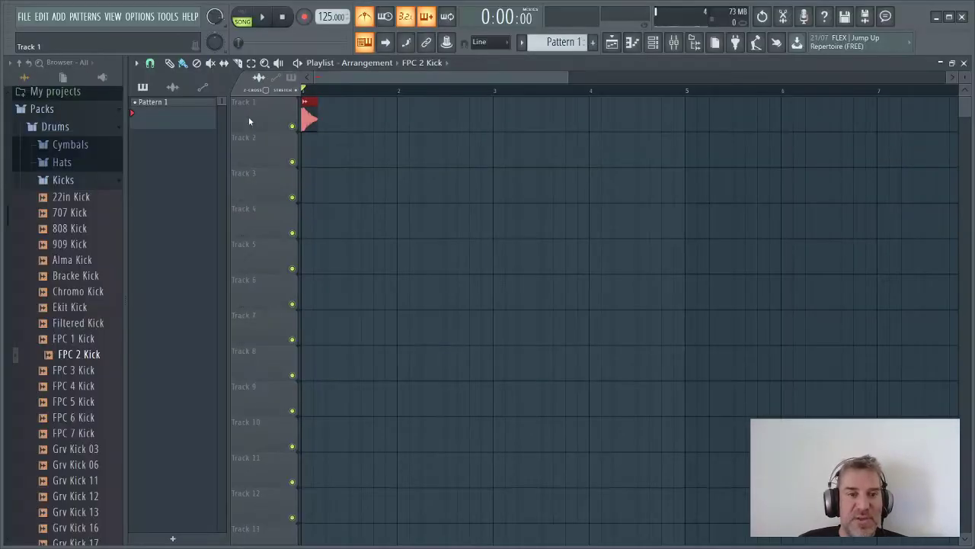
drag(307, 116, 362, 115)
key(space)
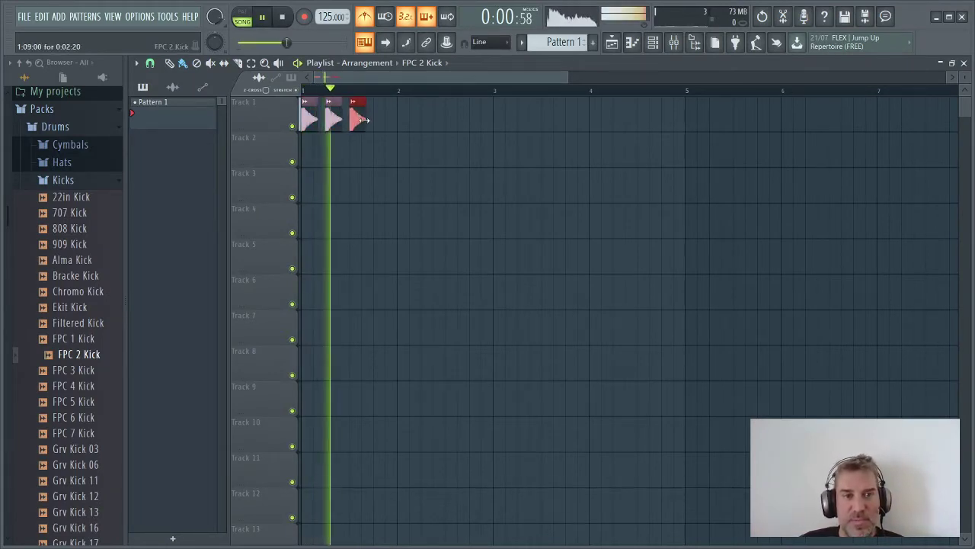
key(space)
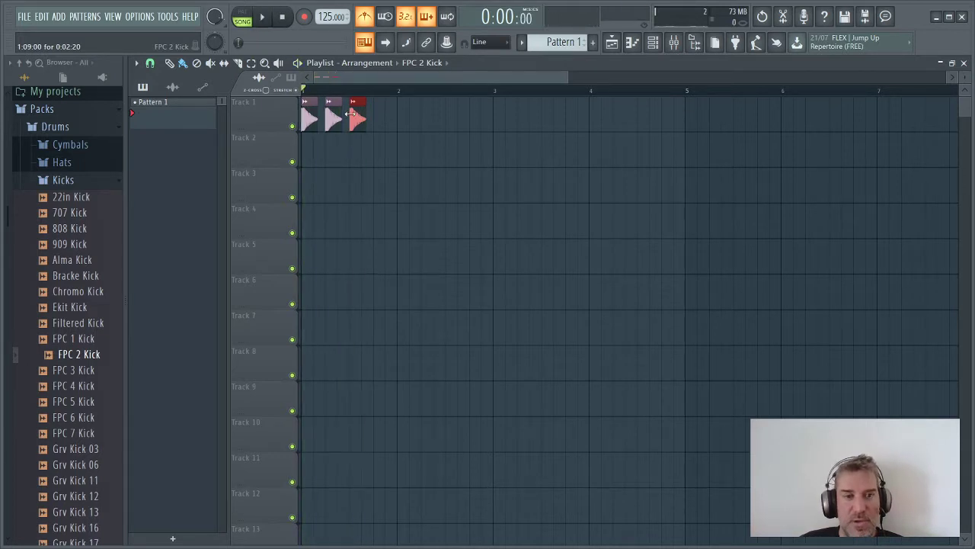
drag(354, 114, 390, 114)
drag(382, 115, 381, 114)
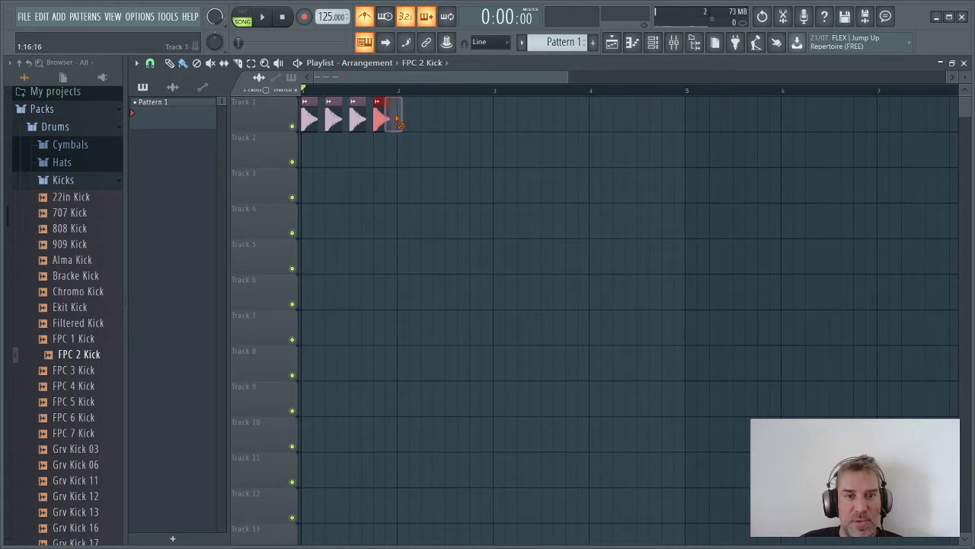
key(space)
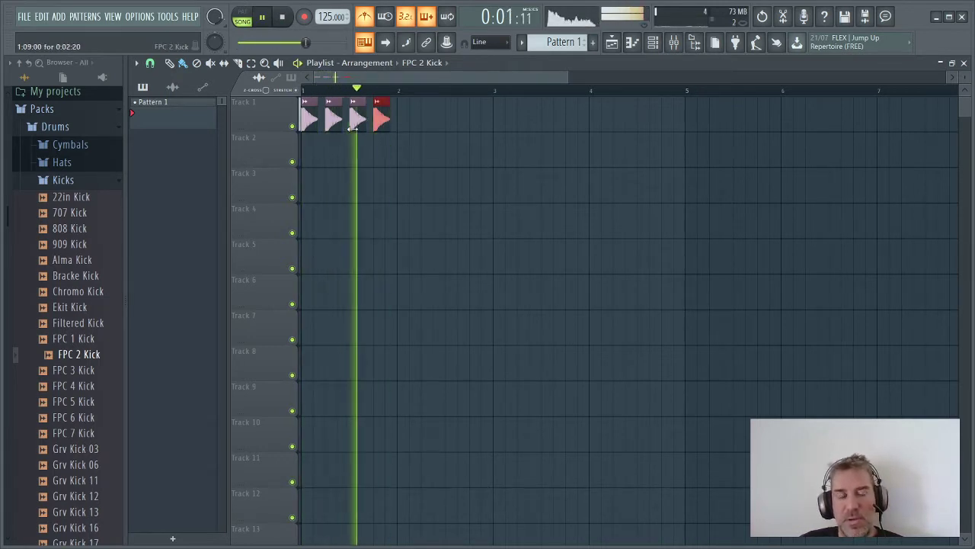
key(space)
Clear the four kicks placed on the beats of bar 1 from Track 1
right_click(381, 120)
right_click(357, 122)
right_click(334, 120)
right_click(305, 121)
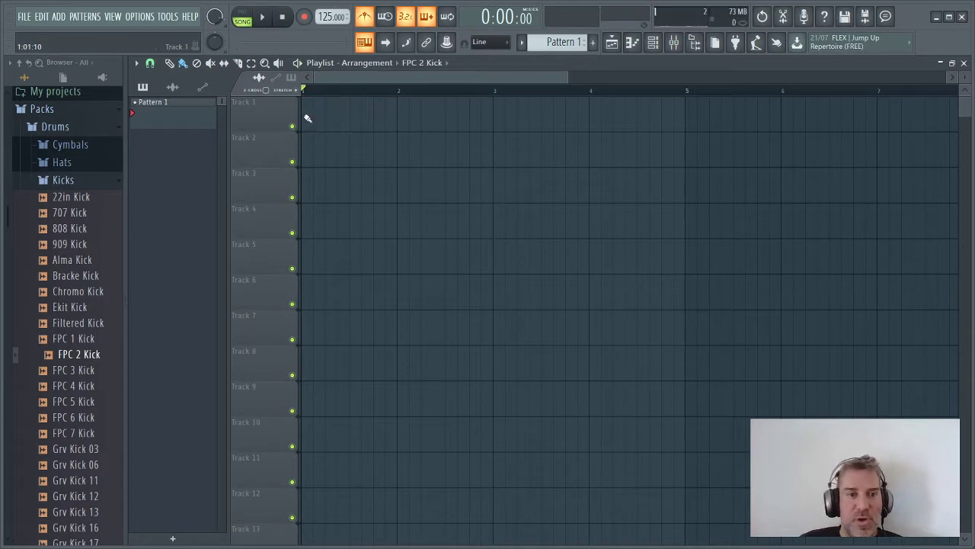
Fill bars 1 to 4 of Track 1 with a kick on every beat using the Paint tool, and play them
click(306, 118)
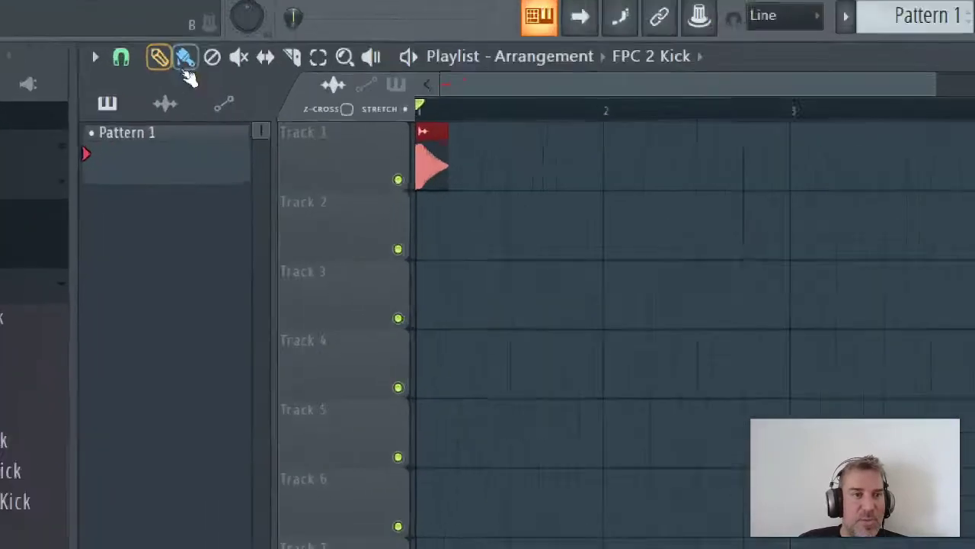
click(185, 61)
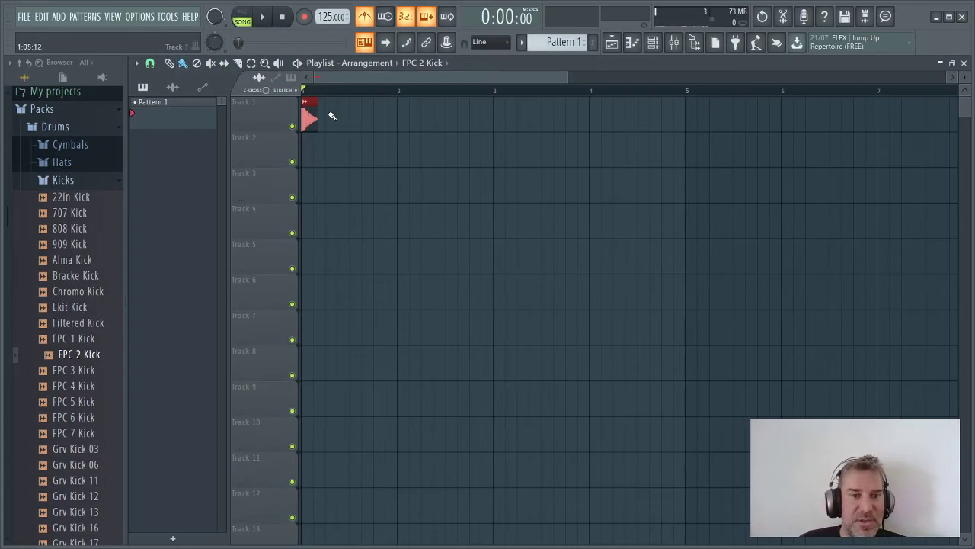
mouse_move(332, 116)
mouse_down()
mouse_move(587, 118)
mouse_move(639, 135)
mouse_up()
key(space)
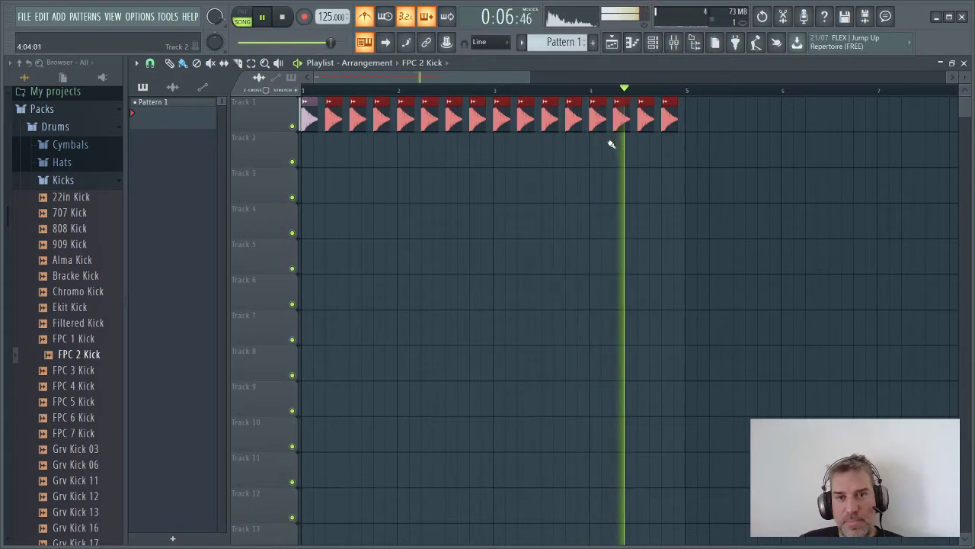
key(space)
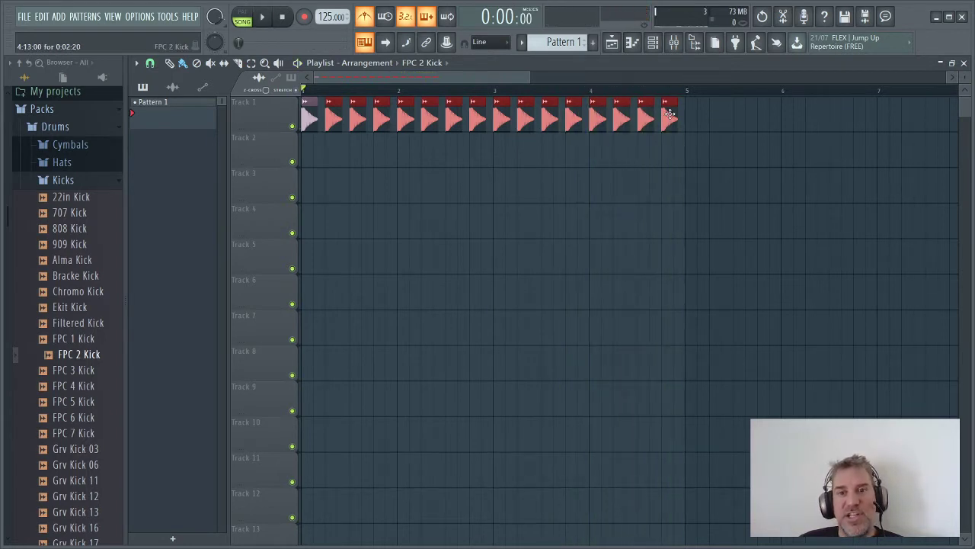
Replace the kicks on Track 1 with seven painted from bar 1 on consecutive beats, and toggle the metronome during playback
right_click(669, 114)
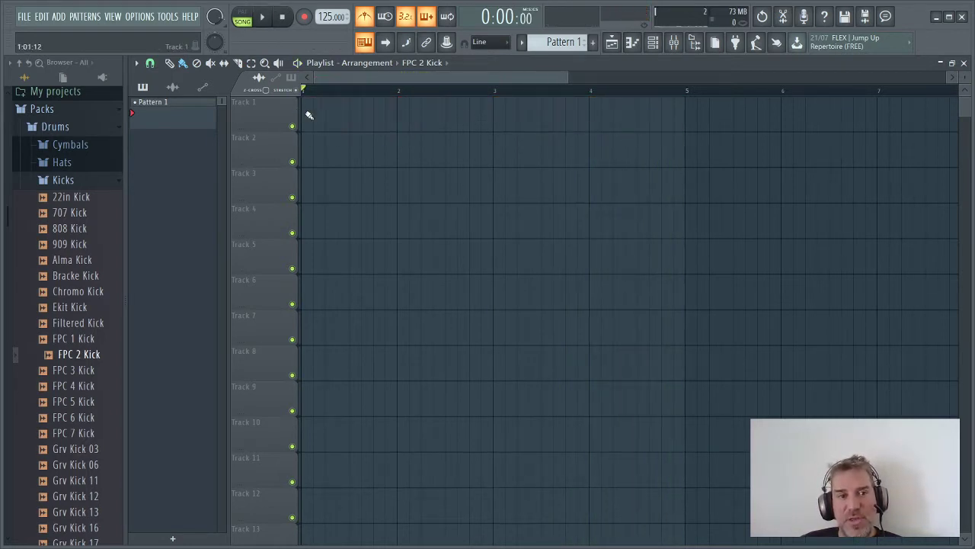
drag(309, 115, 438, 127)
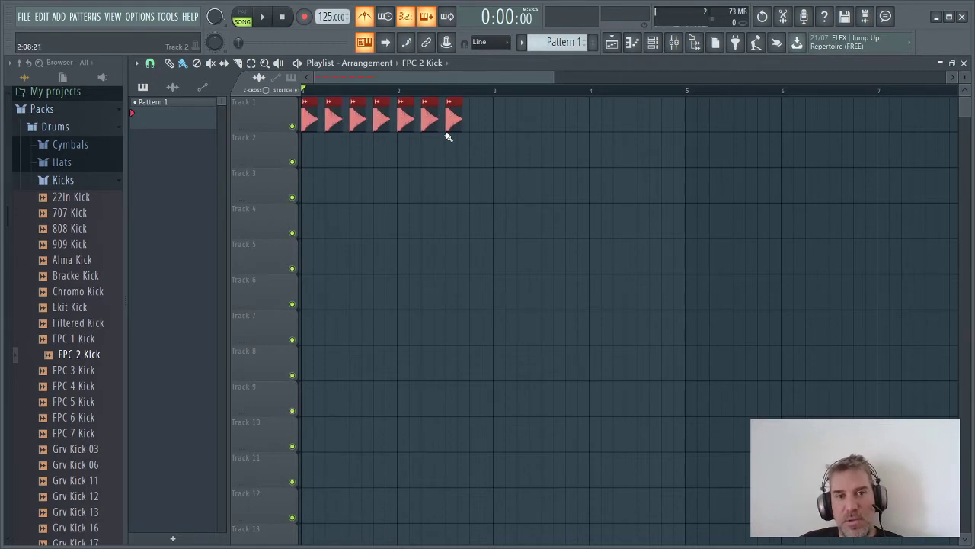
key(space)
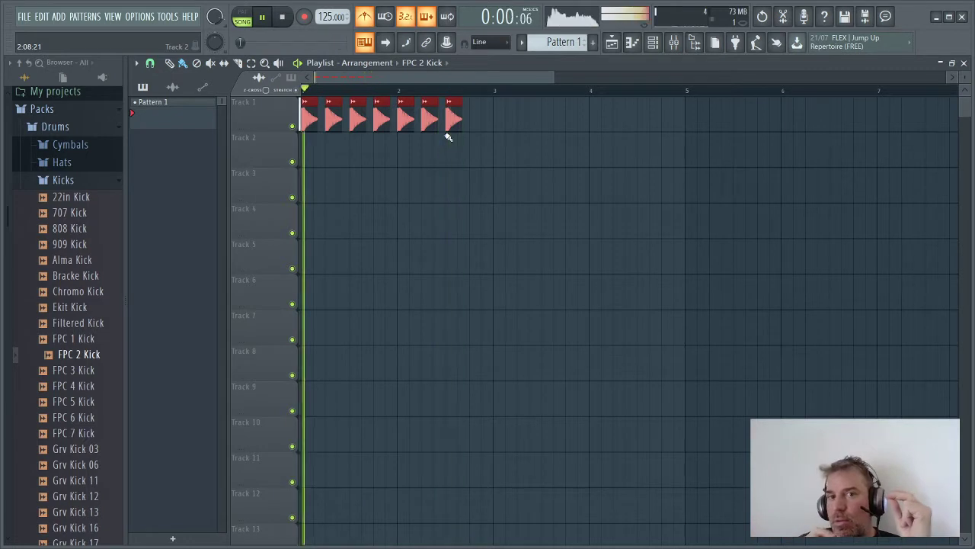
click(364, 19)
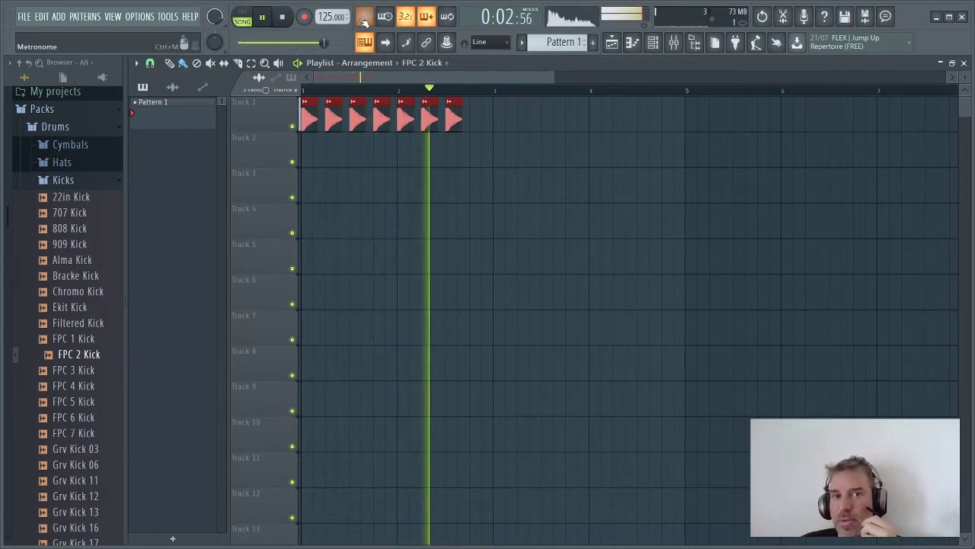
click(365, 19)
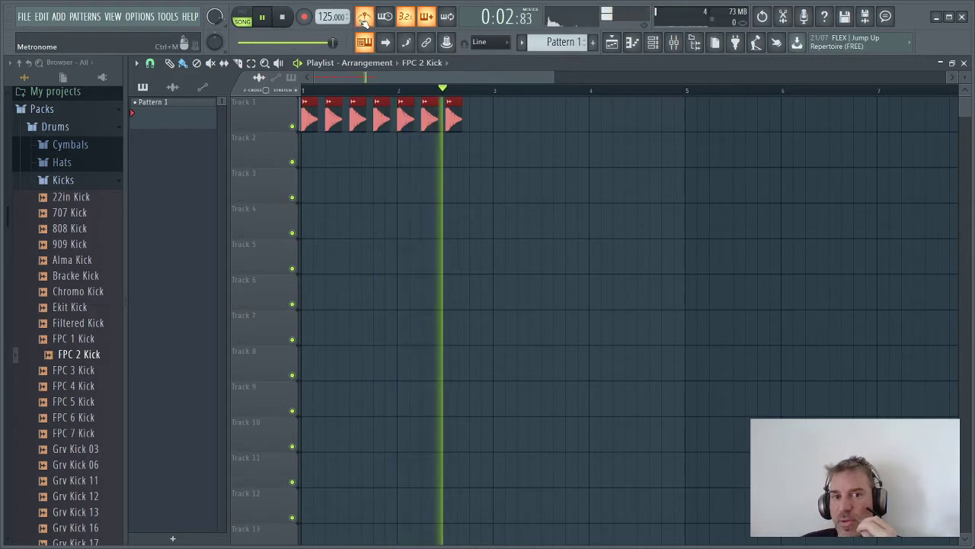
Remove all seven kicks from Track 1 and turn the metronome back on
right_click(455, 120)
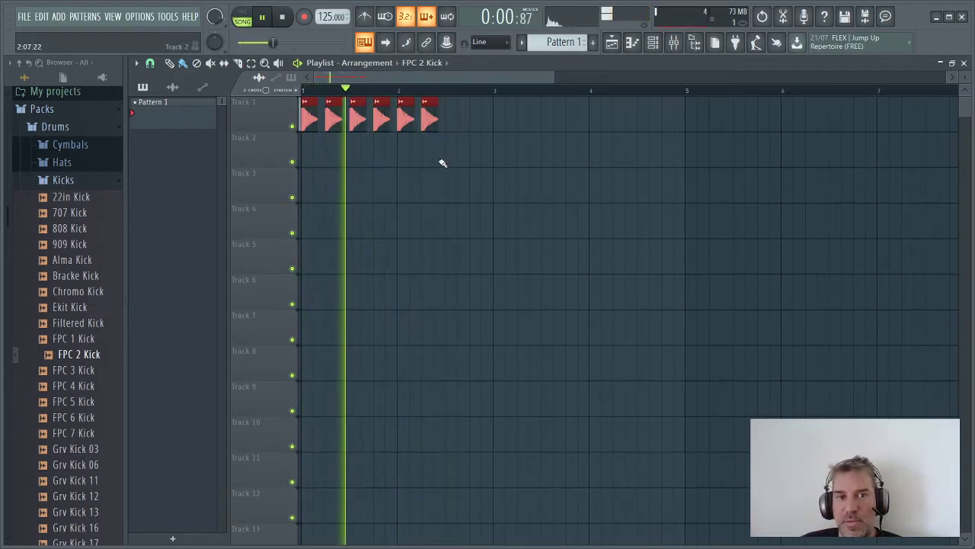
key(space)
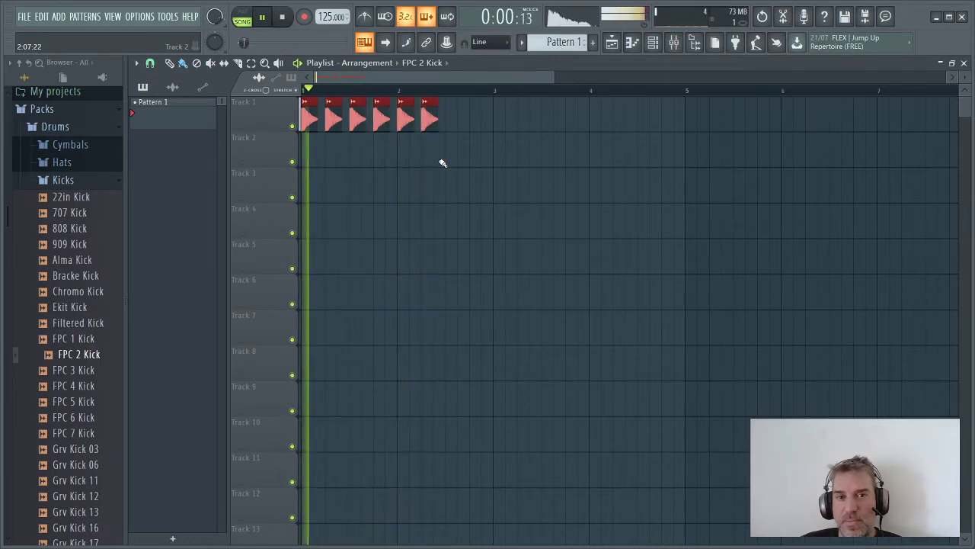
right_click(429, 118)
right_click(405, 118)
right_click(381, 118)
right_click(357, 118)
right_click(333, 118)
right_click(310, 118)
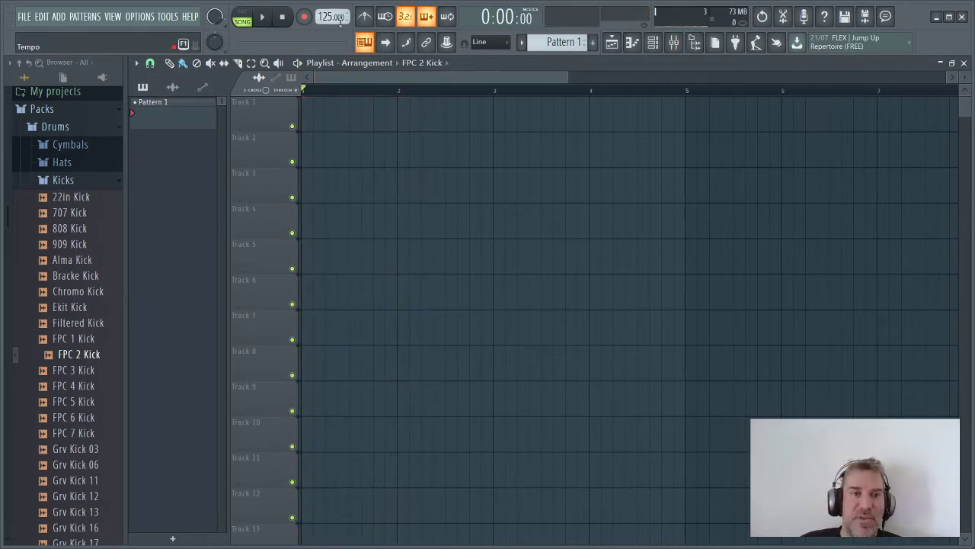
click(368, 16)
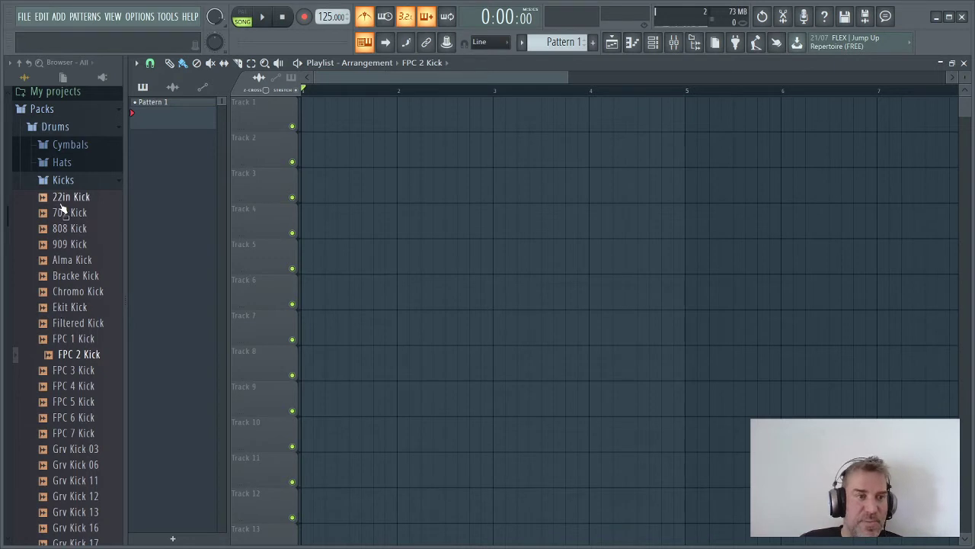
Audition the Ekit Kick and Grv Kick 29 samples, and place Grv Kick 29 at the start of Track 1
click(81, 321)
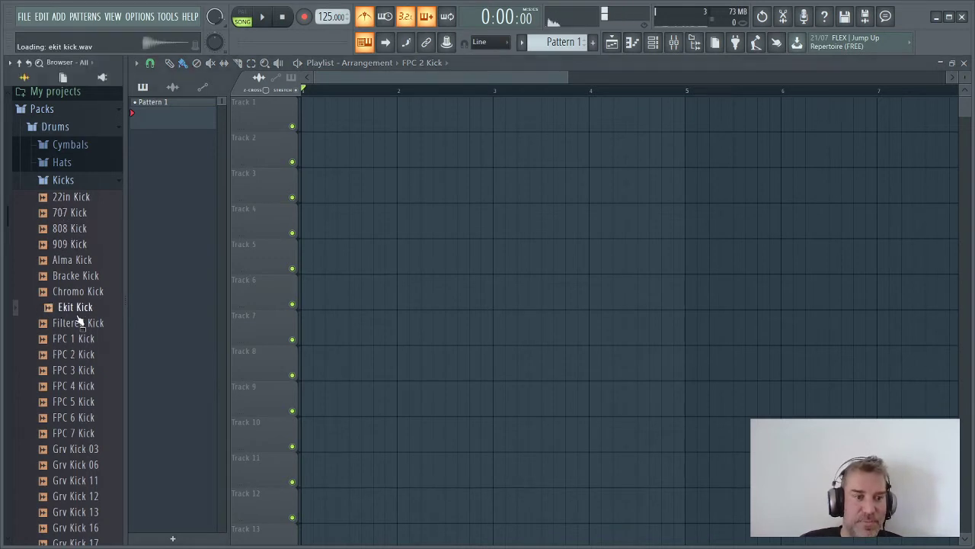
scroll(73, 336, down, 8)
click(54, 354)
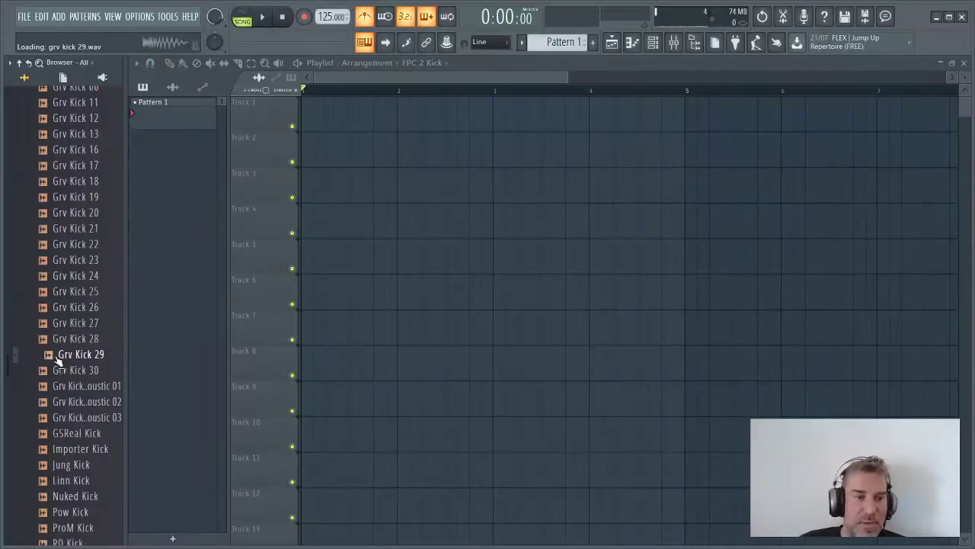
drag(92, 358, 305, 120)
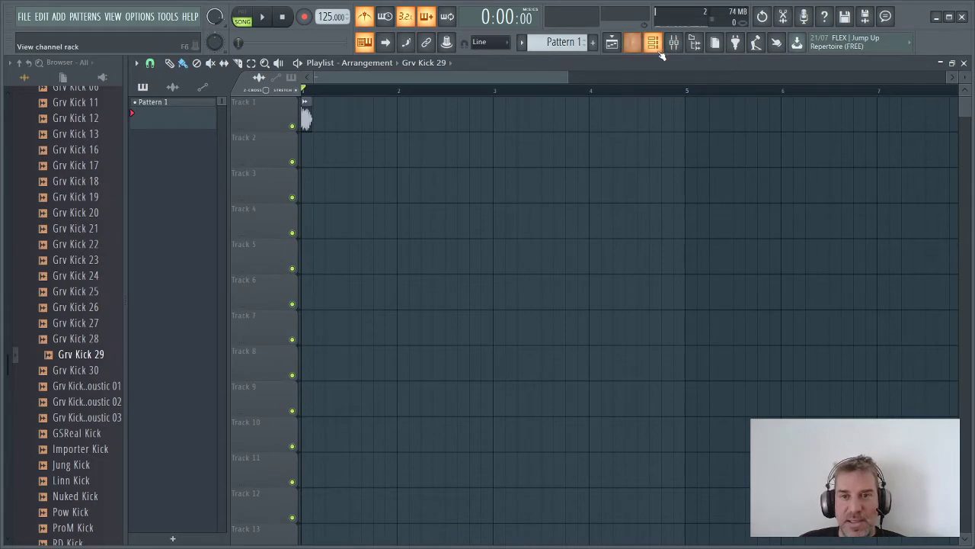
View the sample settings of the FPC 2 Kick channel in the Channel rack, and close them along with the rack
click(653, 45)
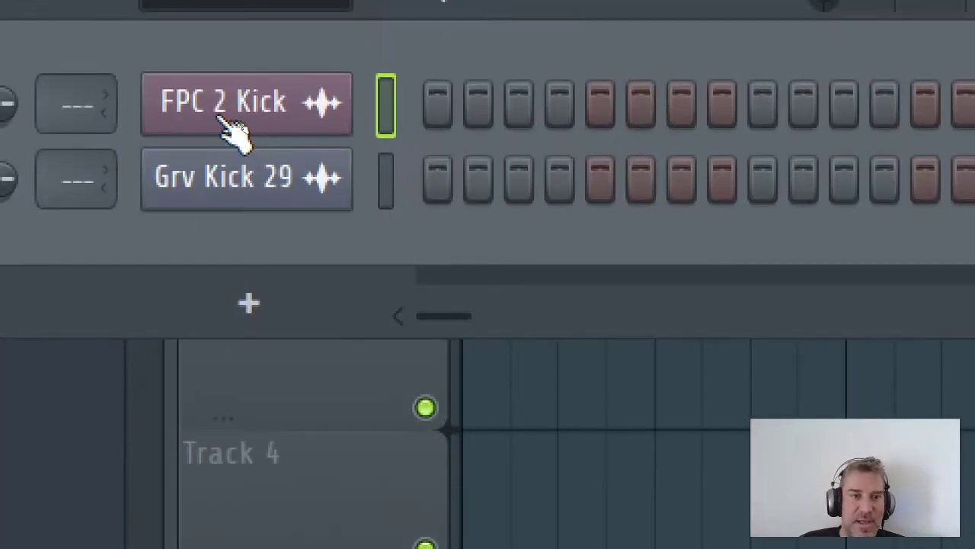
click(232, 128)
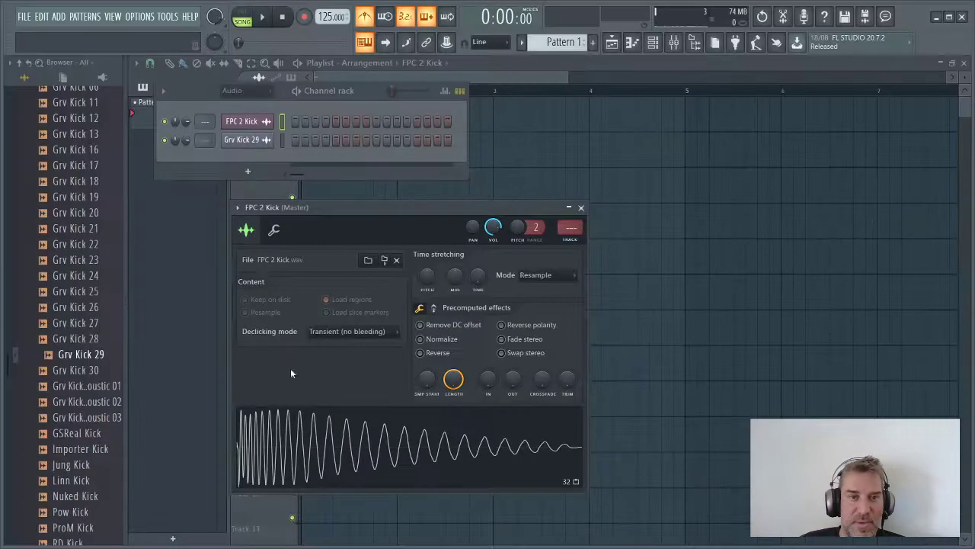
click(581, 207)
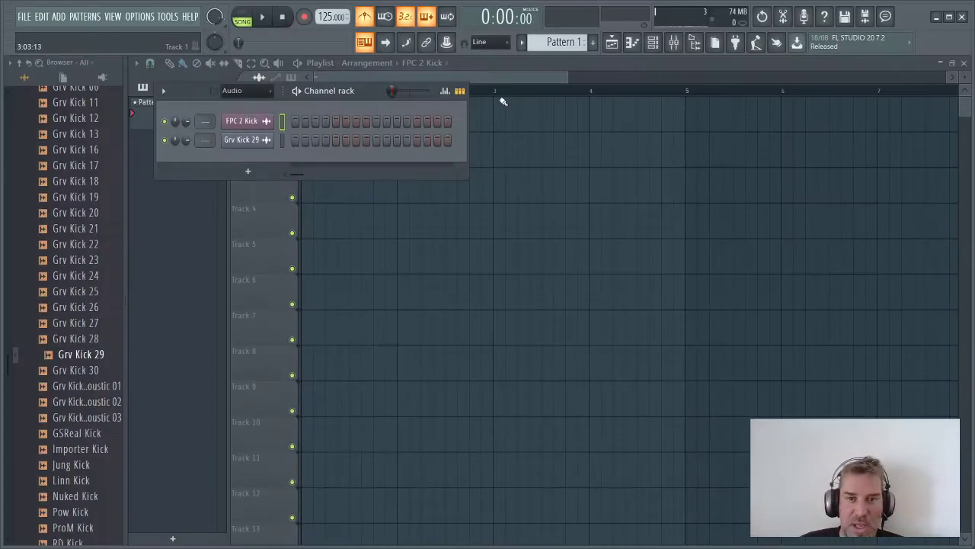
key(F6)
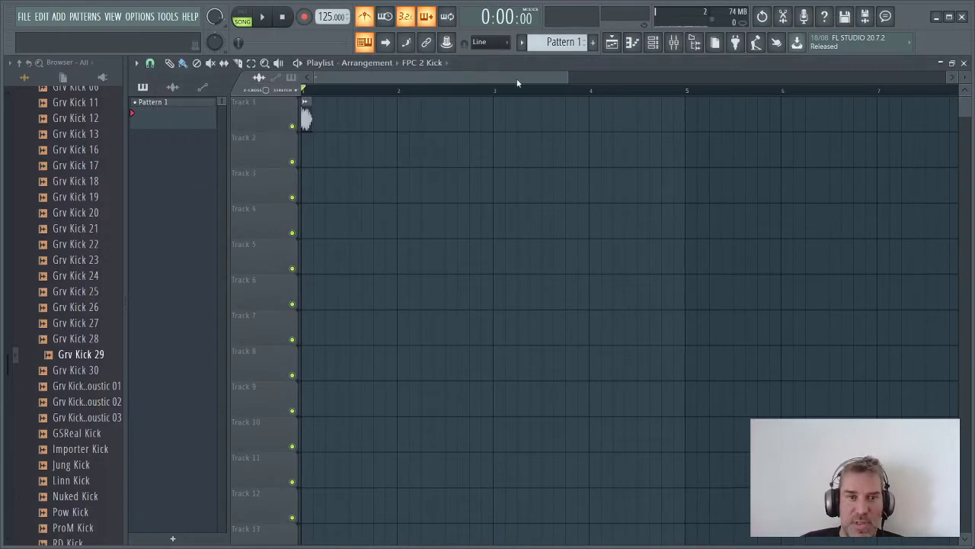
Paint Grv Kick 29 back to back on Track 1 through to the start of bar 2, play it, and remove the copies
click(305, 115)
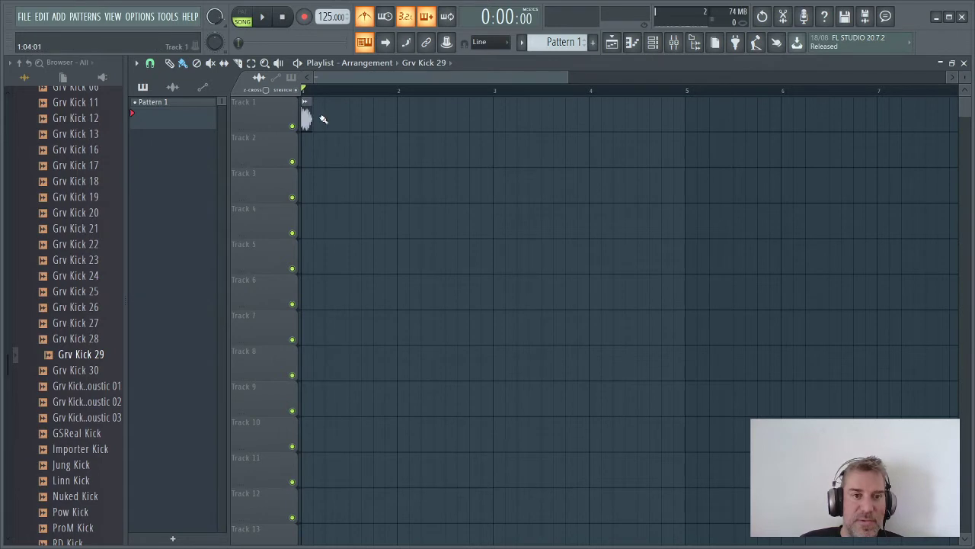
drag(329, 120, 402, 124)
key(space)
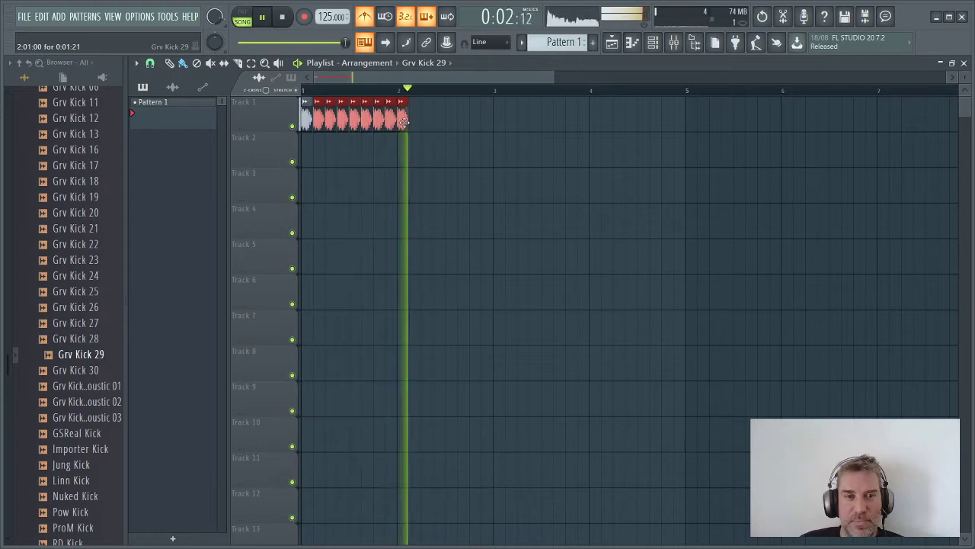
key(space)
right_click(404, 121)
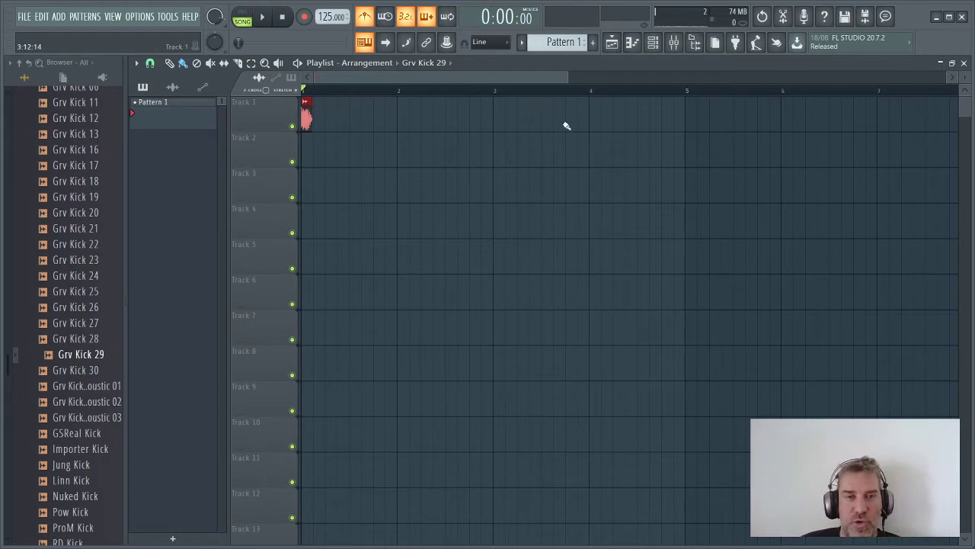
Examine the Grv Kick 29 waveform on Track 1 up close, enlarging both the time scale and the track height
scroll(566, 126, up, 4)
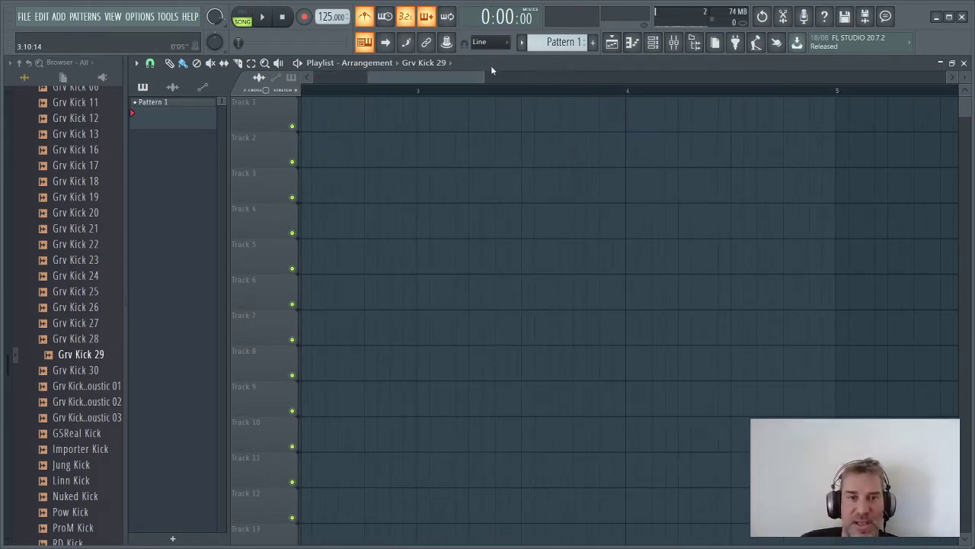
drag(459, 77, 320, 79)
scroll(312, 110, up, 3)
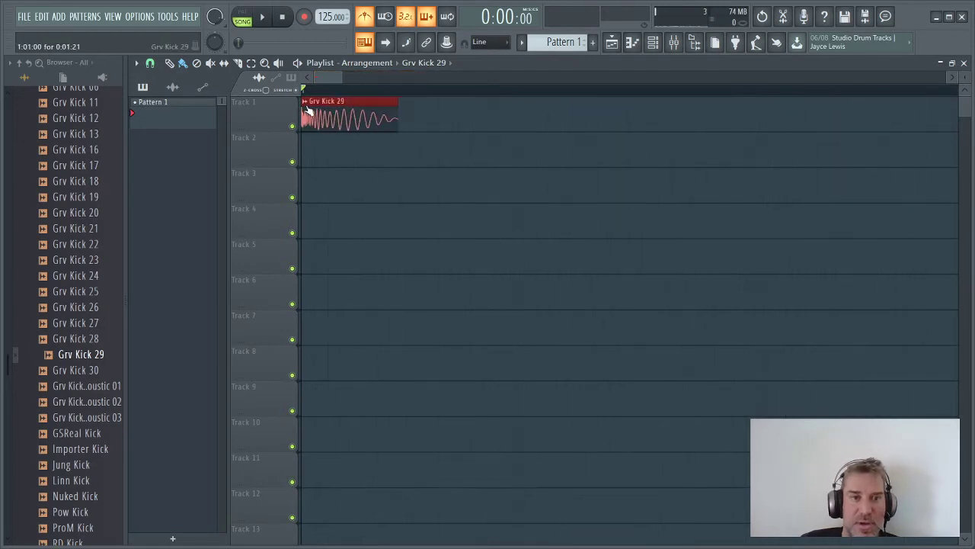
scroll(357, 117, down, 4)
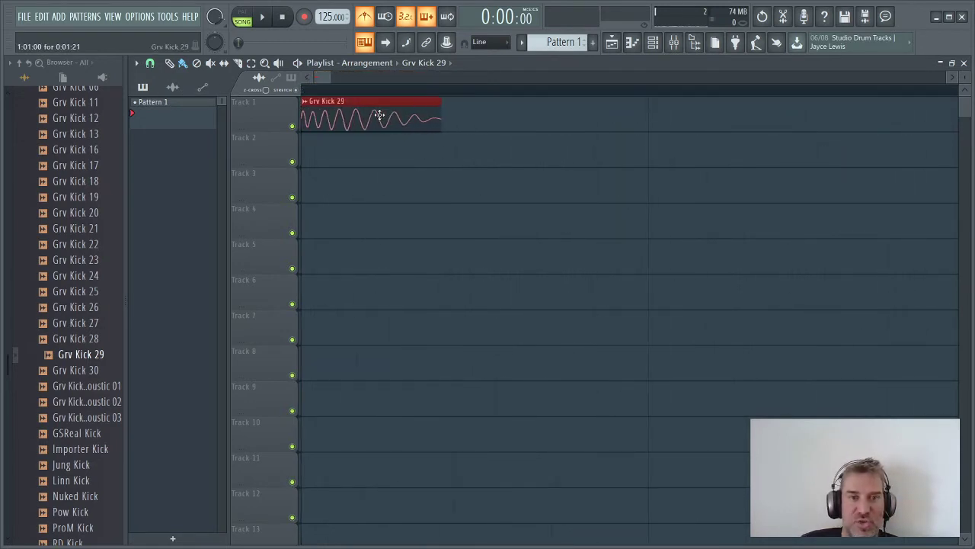
scroll(310, 109, up, 2)
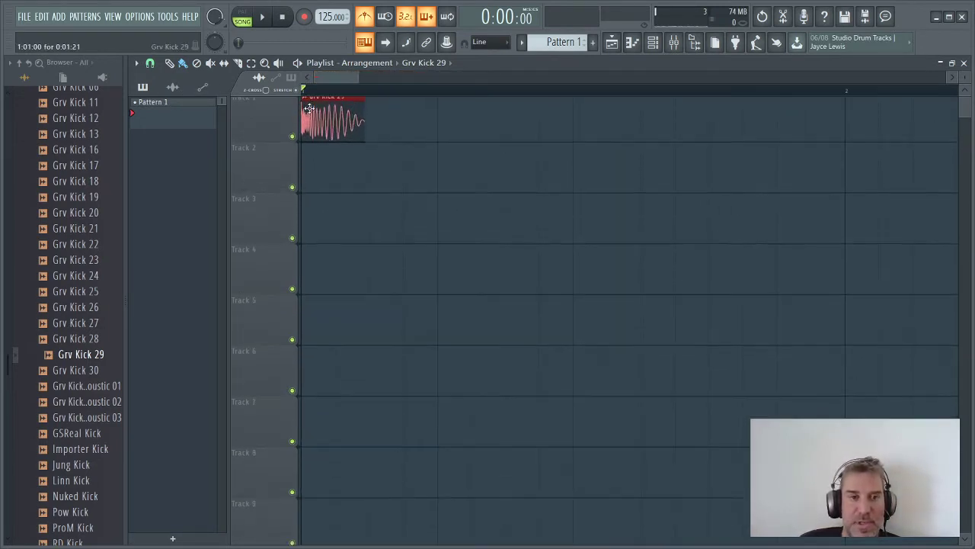
scroll(308, 108, up, 5)
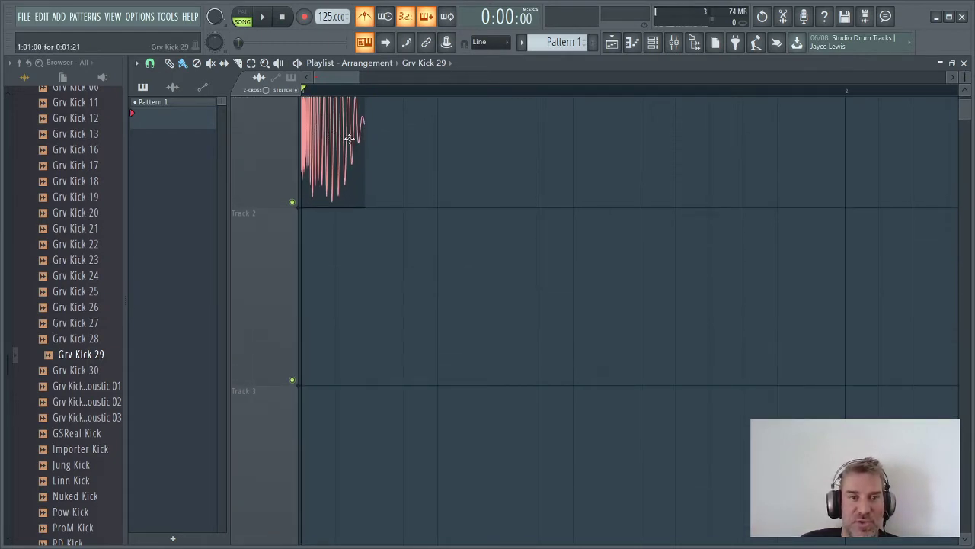
scroll(349, 139, up, 2)
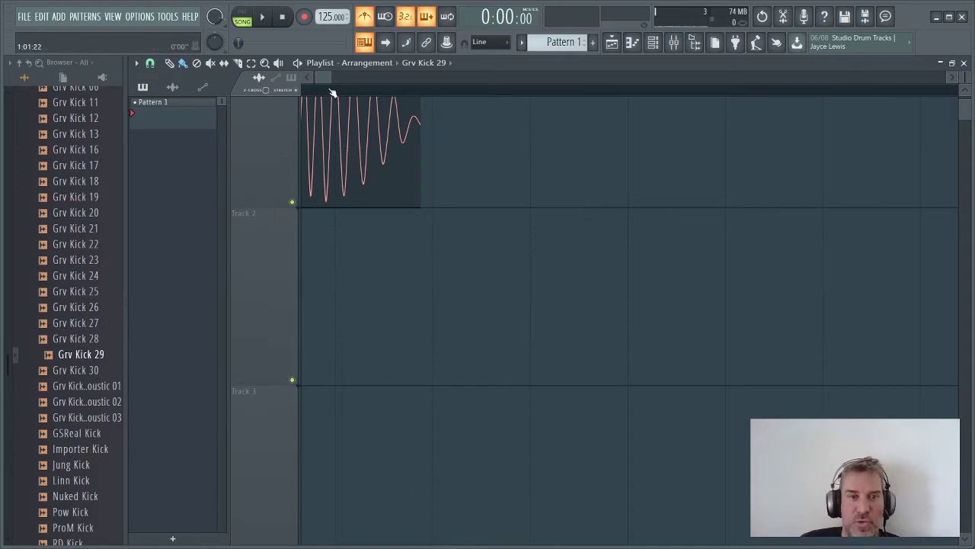
scroll(332, 92, up, 2)
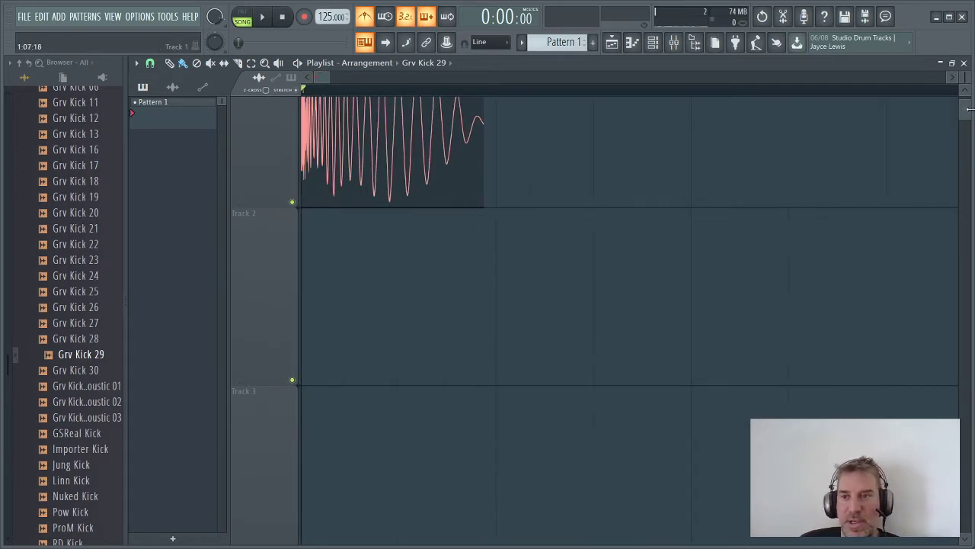
drag(969, 109, 964, 64)
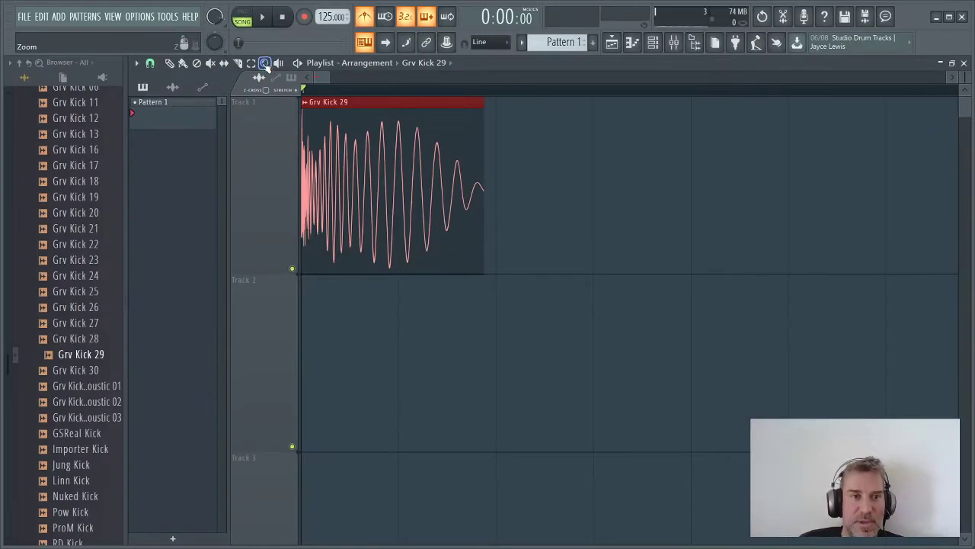
Apply the Quick zoom 3 and Quick zoom 1 presets to the Playlist view
click(266, 66)
click(281, 82)
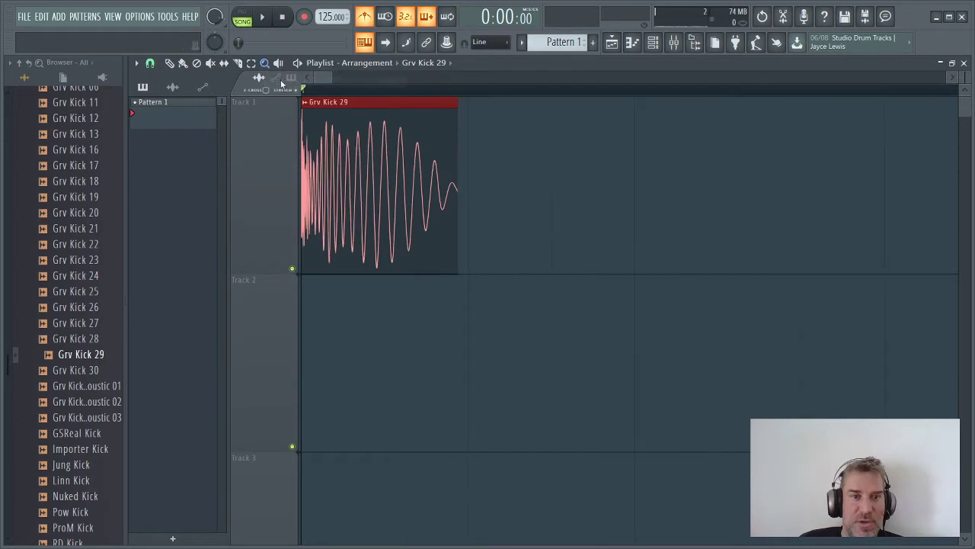
click(266, 64)
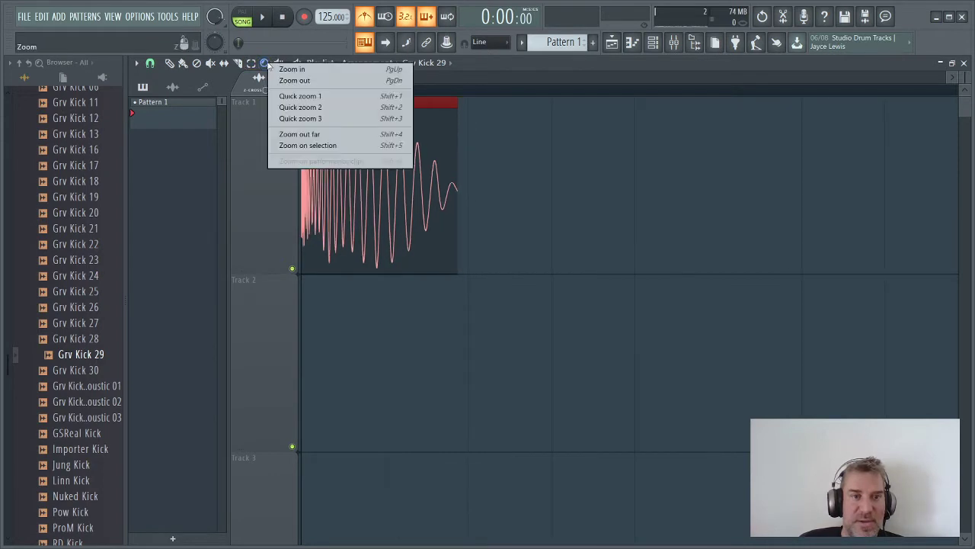
click(299, 116)
click(264, 64)
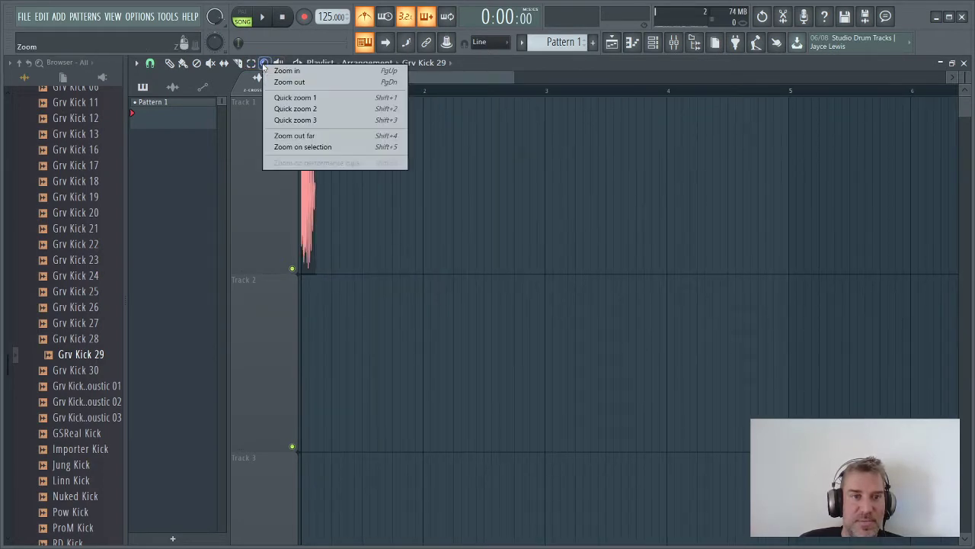
click(287, 97)
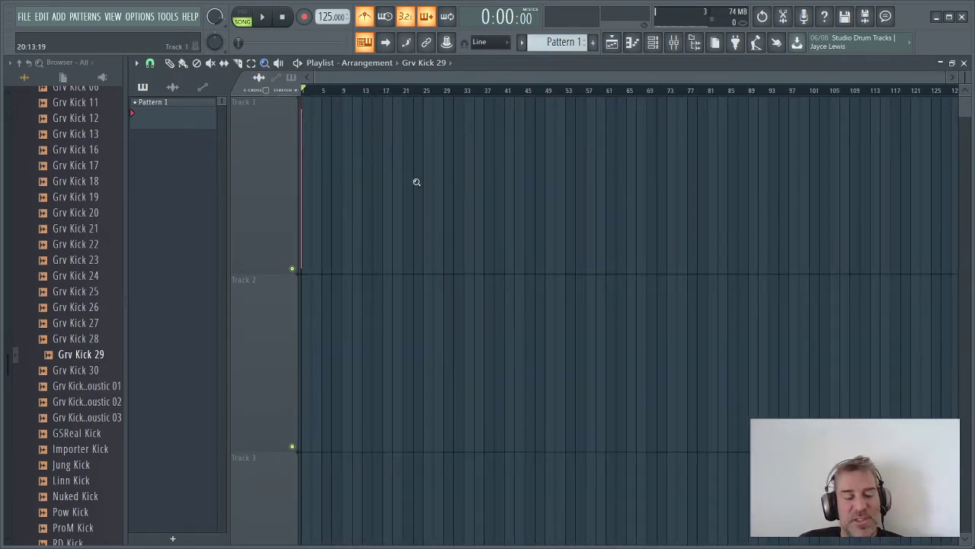
Reduce the Playlist track height and zoom back in on the Grv Kick 29 clip so bar 1 fills the view
click(388, 180)
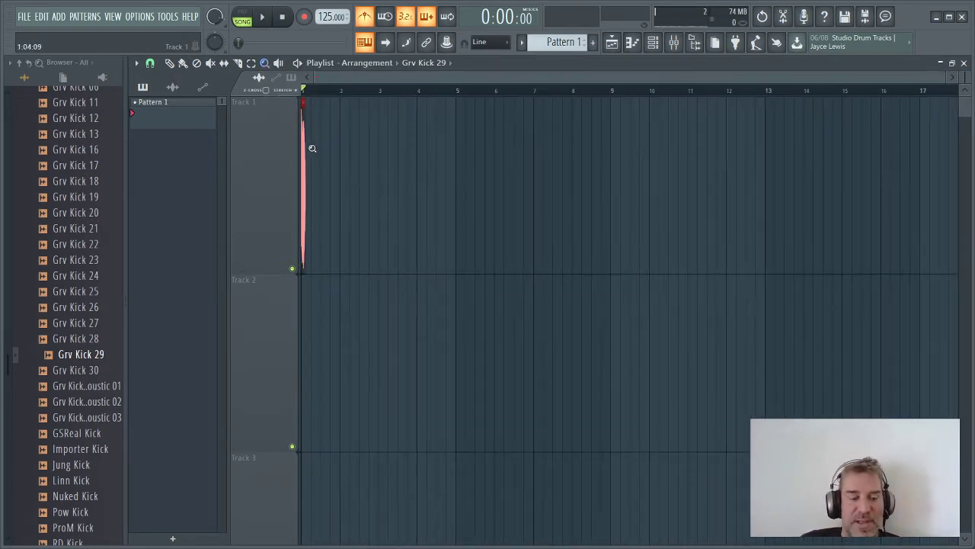
scroll(312, 148, down, 2)
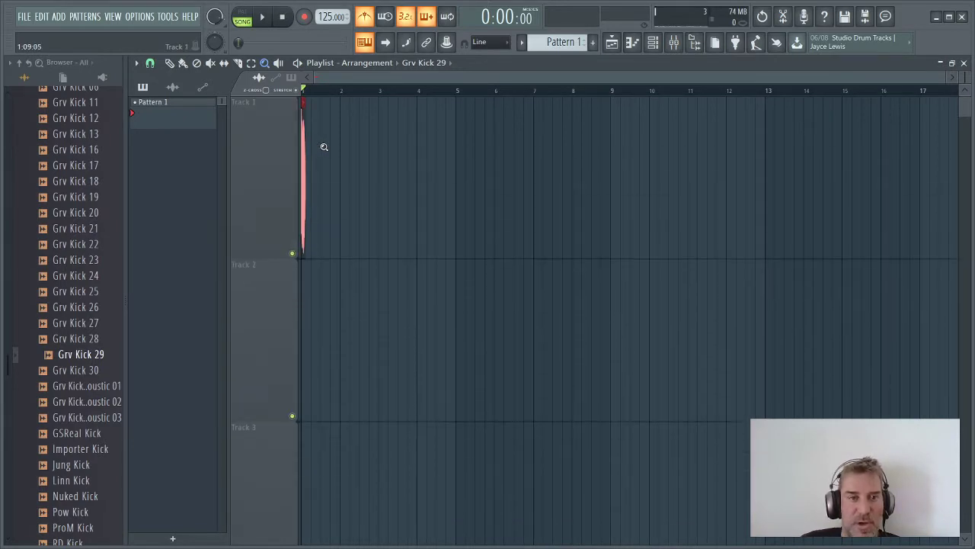
scroll(324, 146, down, 5)
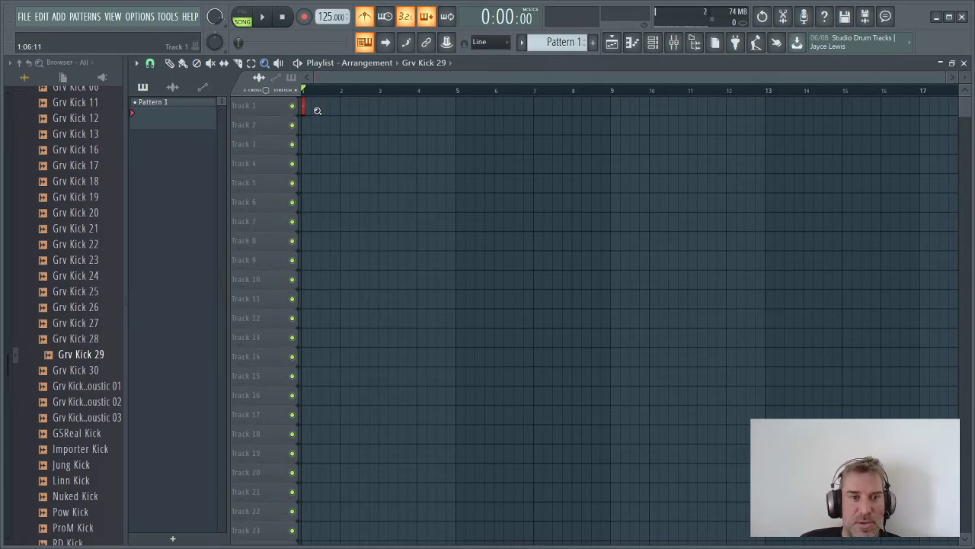
click(317, 111)
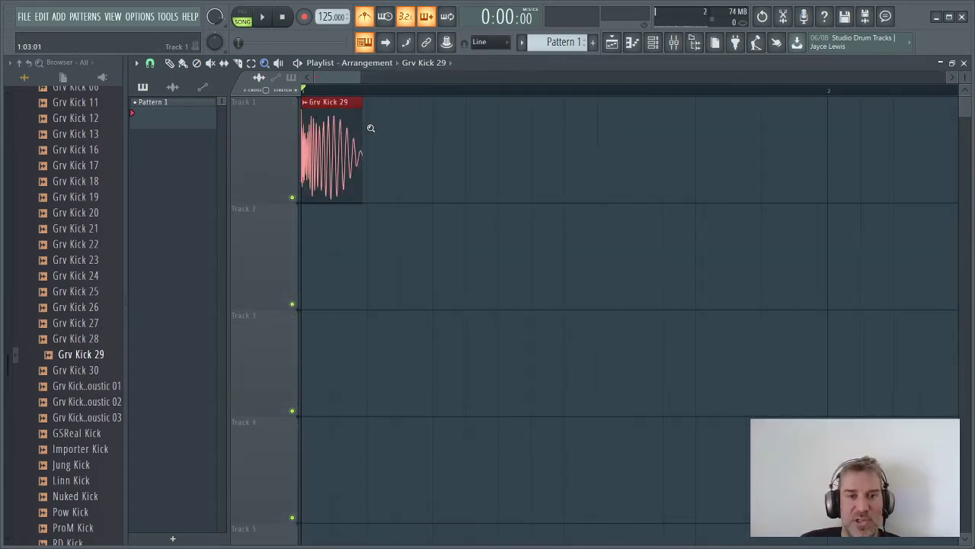
scroll(361, 130, down, 3)
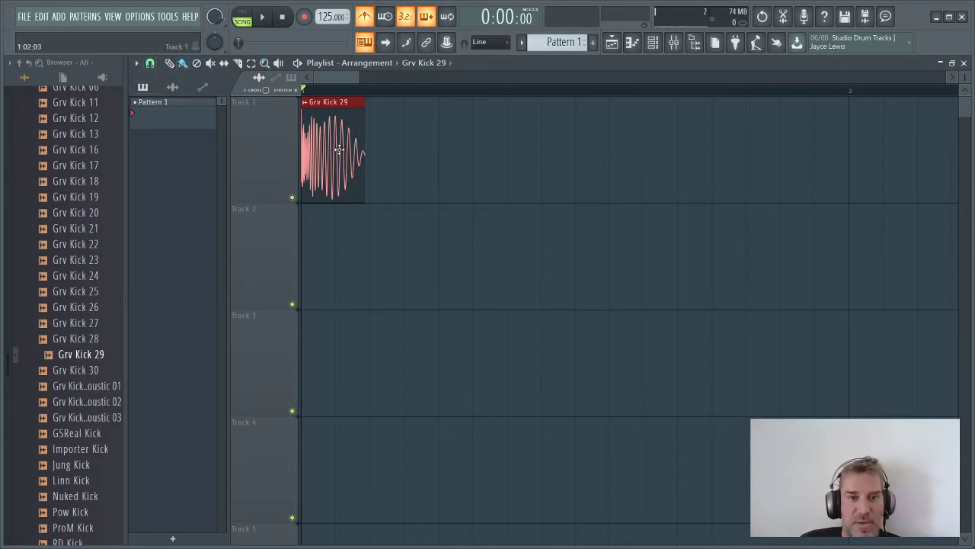
Add Grv Kick 29 on beats 2, 3 and 4 of bar 1 on Track 1, and play the four kicks
click(462, 144)
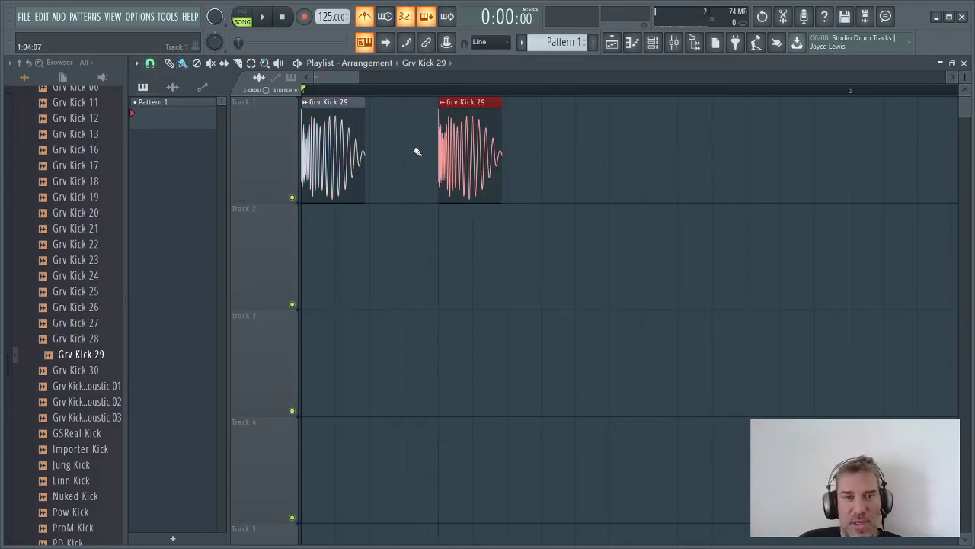
click(579, 151)
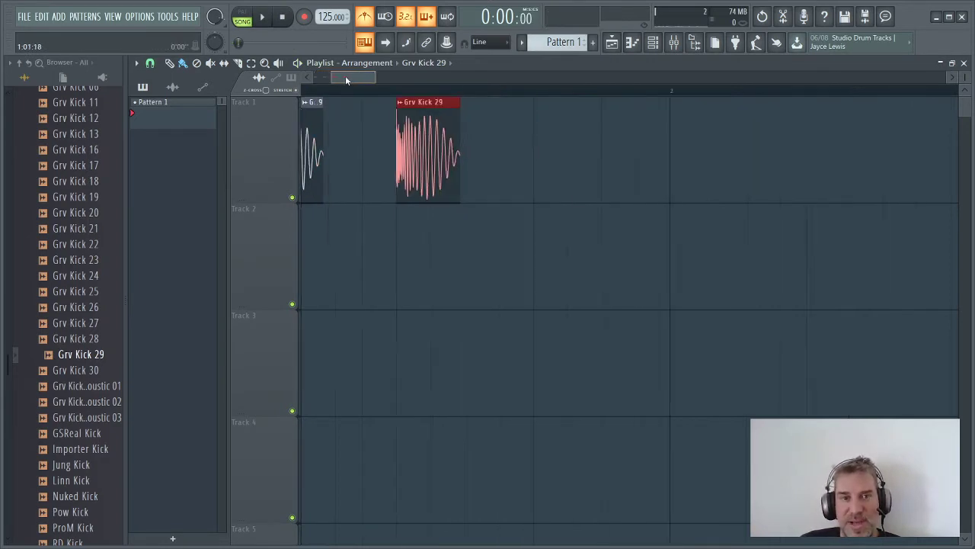
scroll(358, 143, down, 4)
scroll(358, 143, up, 4)
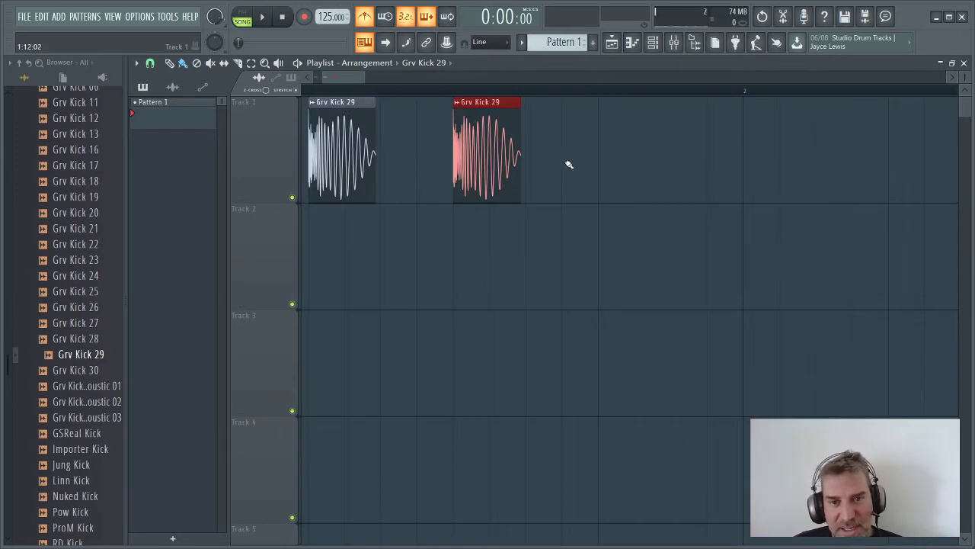
key(space)
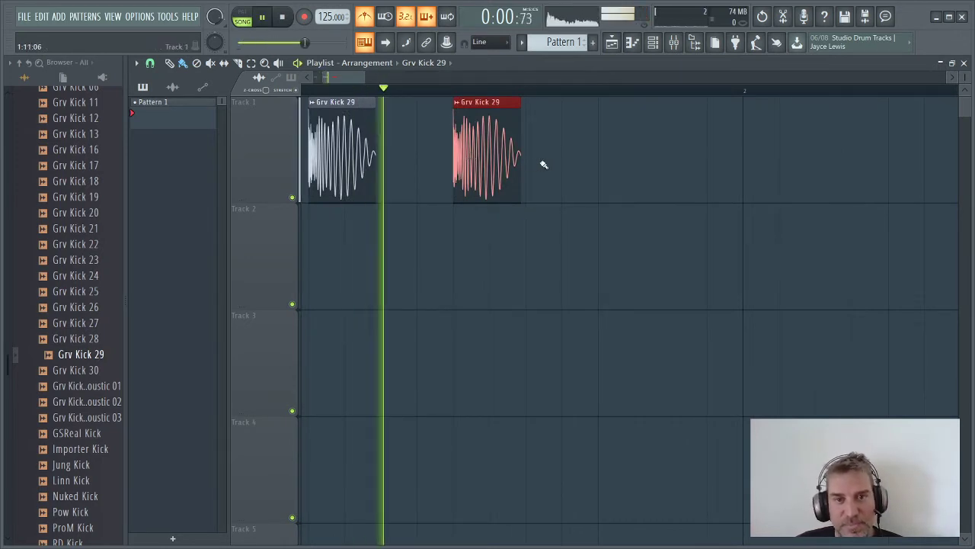
click(590, 152)
key(space)
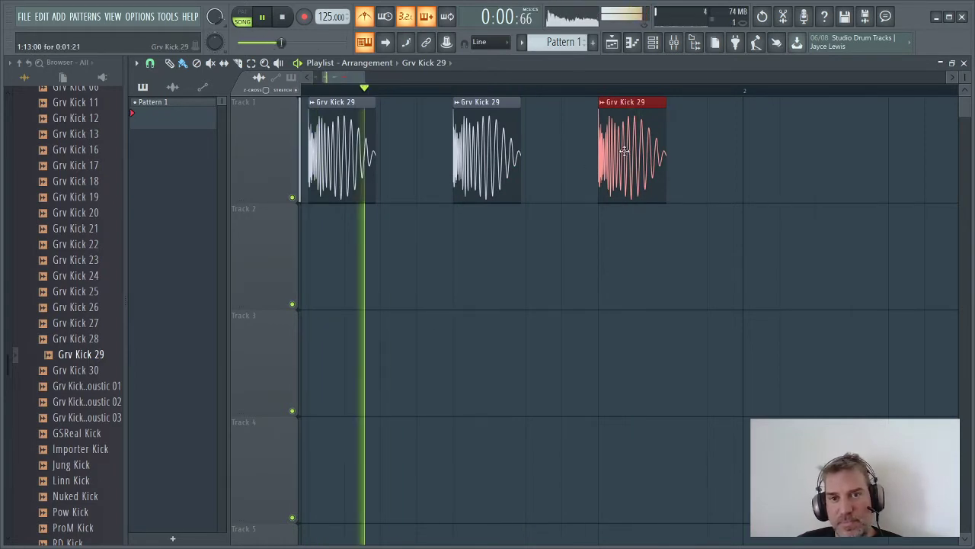
scroll(619, 164, down, 4)
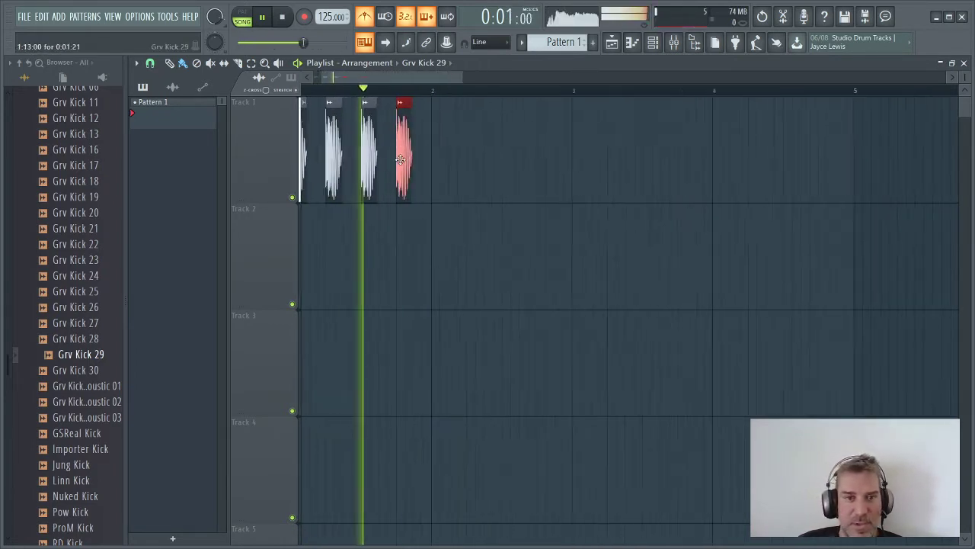
scroll(400, 159, up, 4)
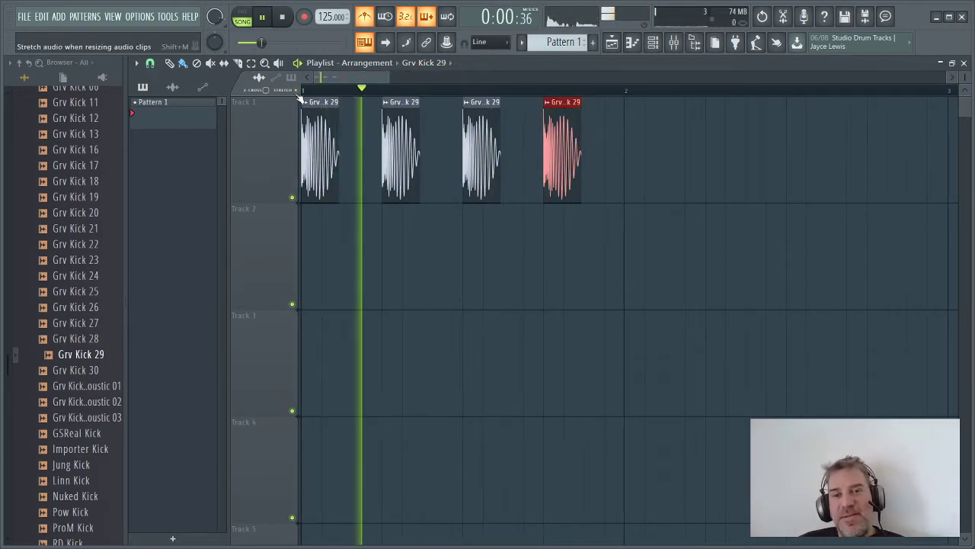
key(space)
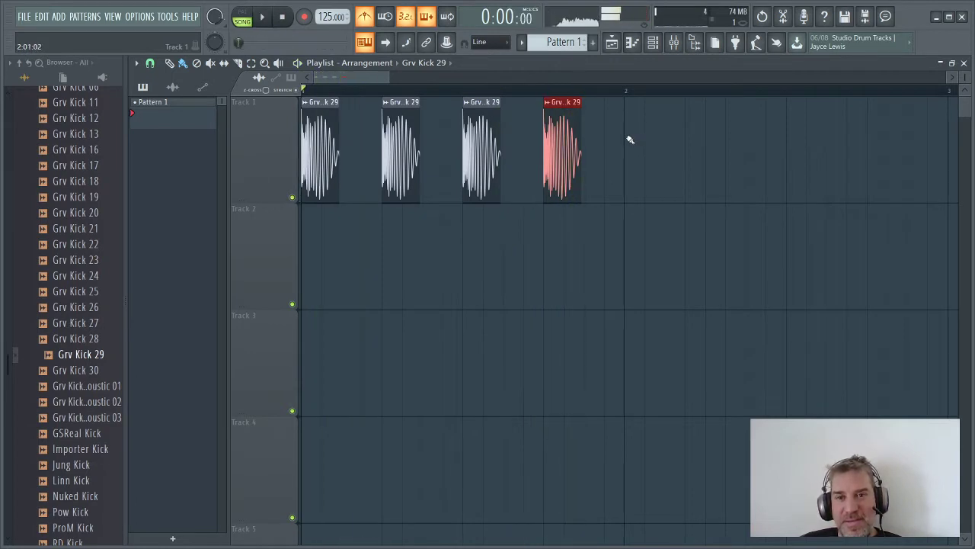
Add Grv Kick 29 on beat 1 of bar 2 on Track 1 and play the five kicks
click(625, 138)
key(space)
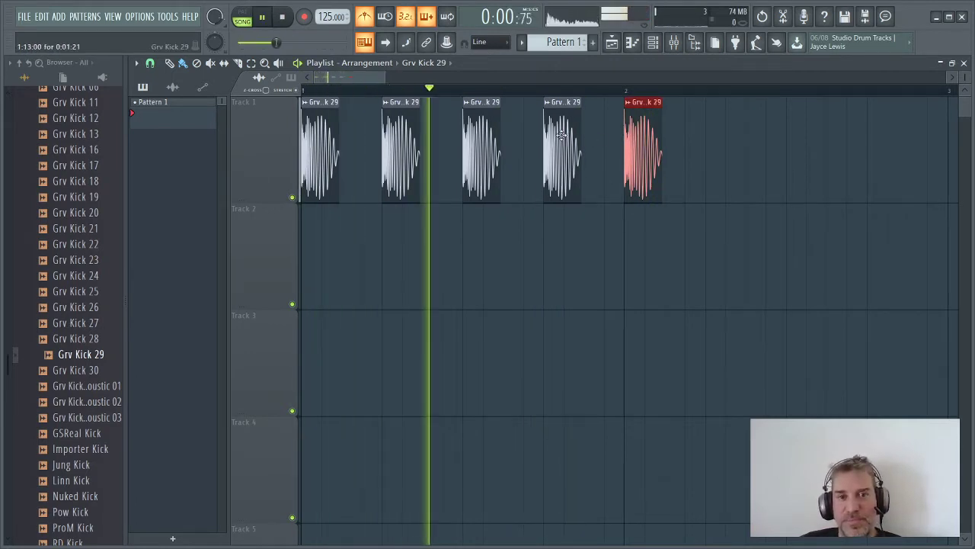
key(space)
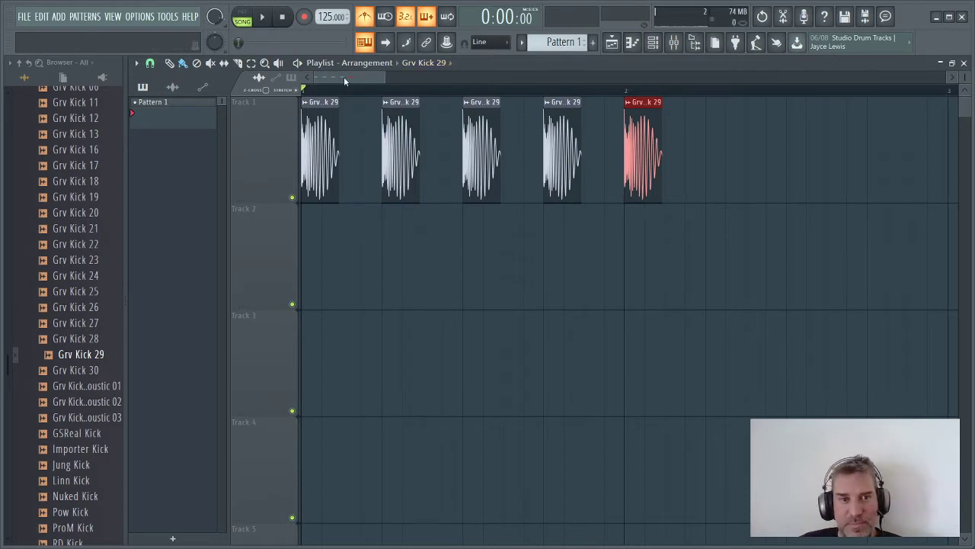
Add another Grv Kick 29 clip on step 4 of bar 2 on Track 1
scroll(346, 79, right, 3)
scroll(358, 76, left, 2)
scroll(612, 144, up, 3)
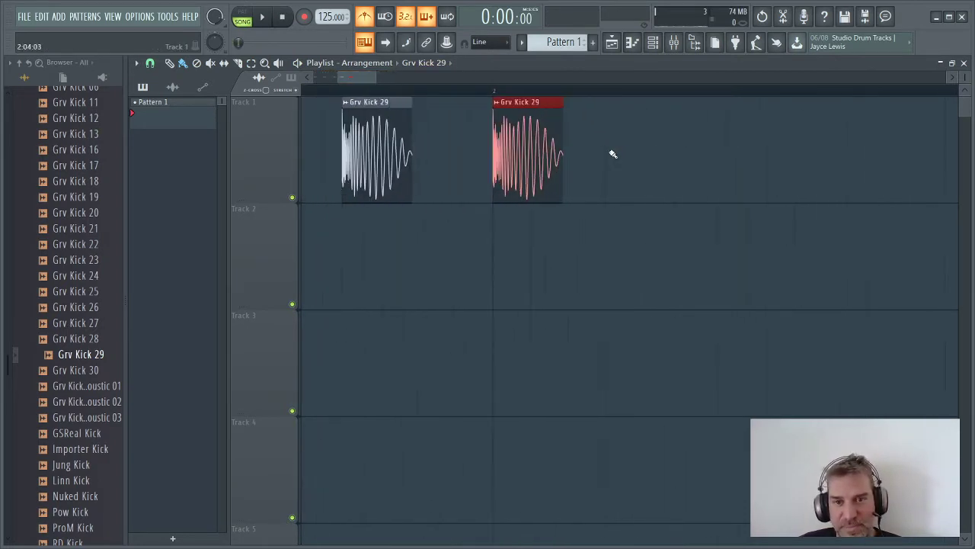
drag(613, 154, 705, 154)
right_click(743, 153)
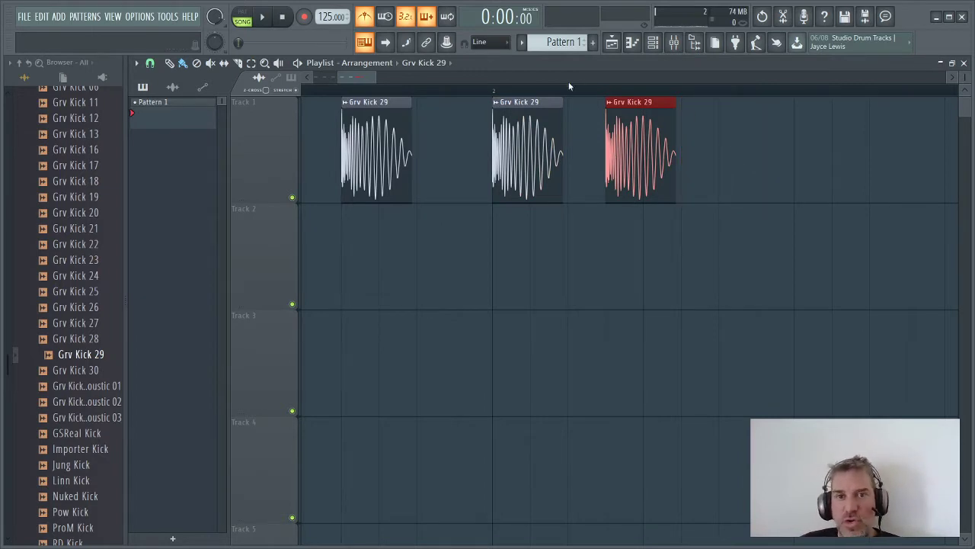
scroll(360, 76, left, 3)
scroll(388, 177, down, 4)
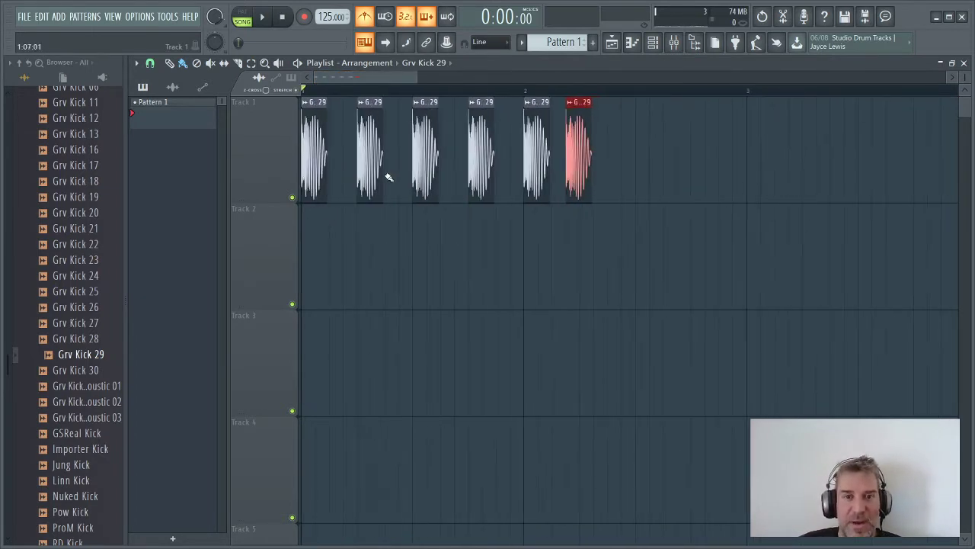
Move the last Grv Kick 29 clip onto beat 2 of bar 2 and play the six kicks
drag(578, 132, 592, 132)
key(space)
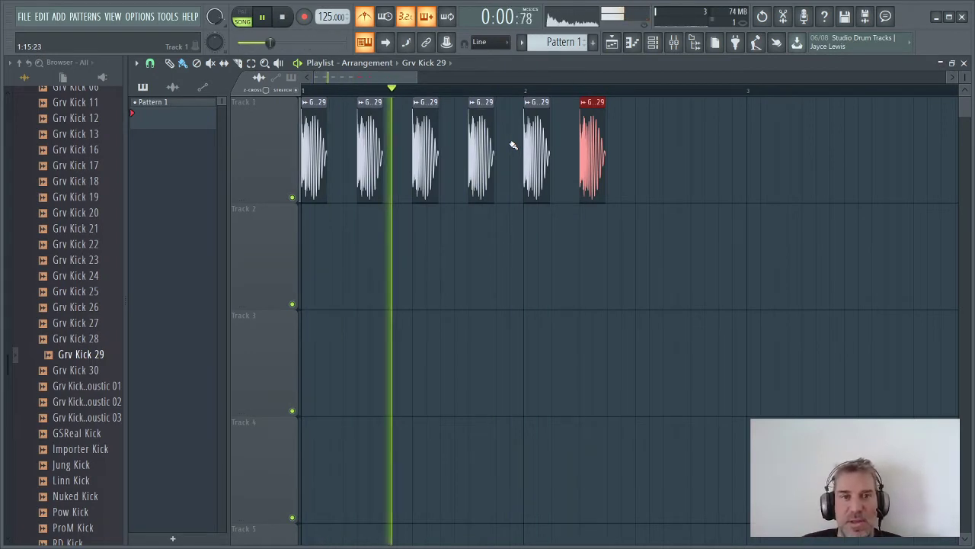
key(space)
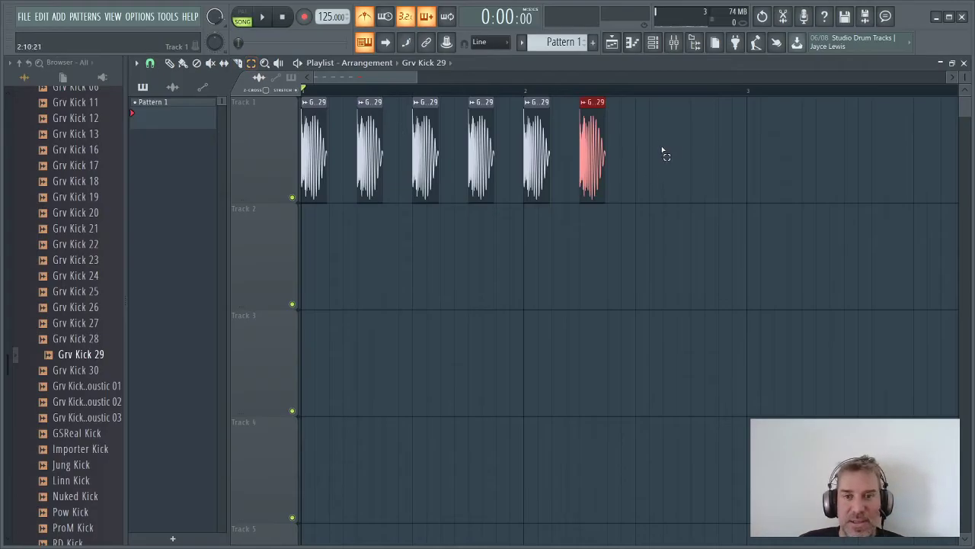
Select all six kicks on Track 1, duplicate them starting at beat 3 of bar 2, and play the result
drag(663, 151, 321, 210)
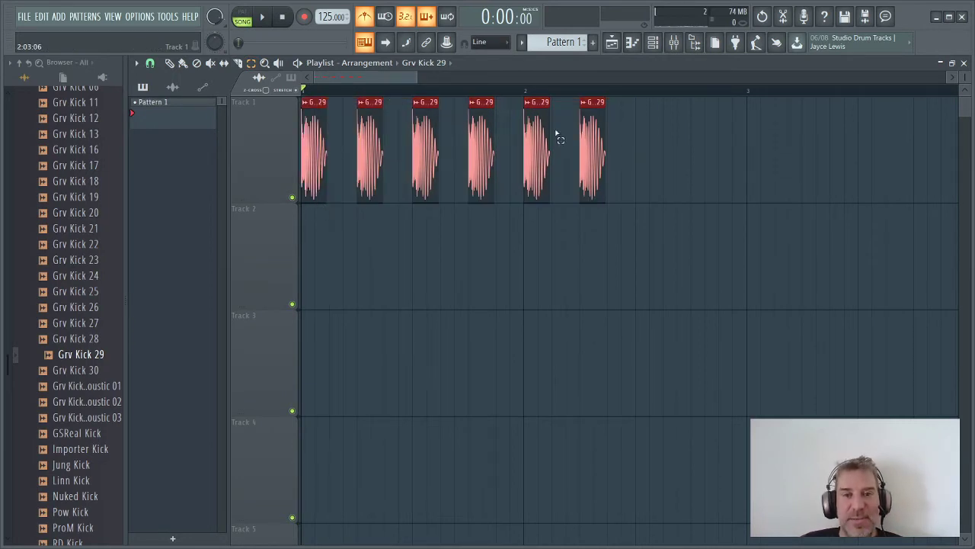
drag(531, 133, 538, 136)
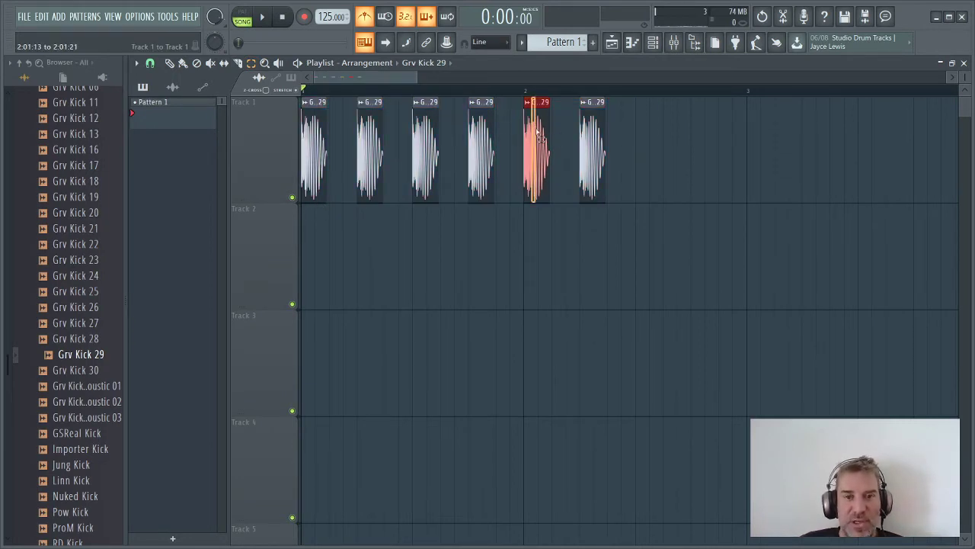
drag(690, 124, 282, 202)
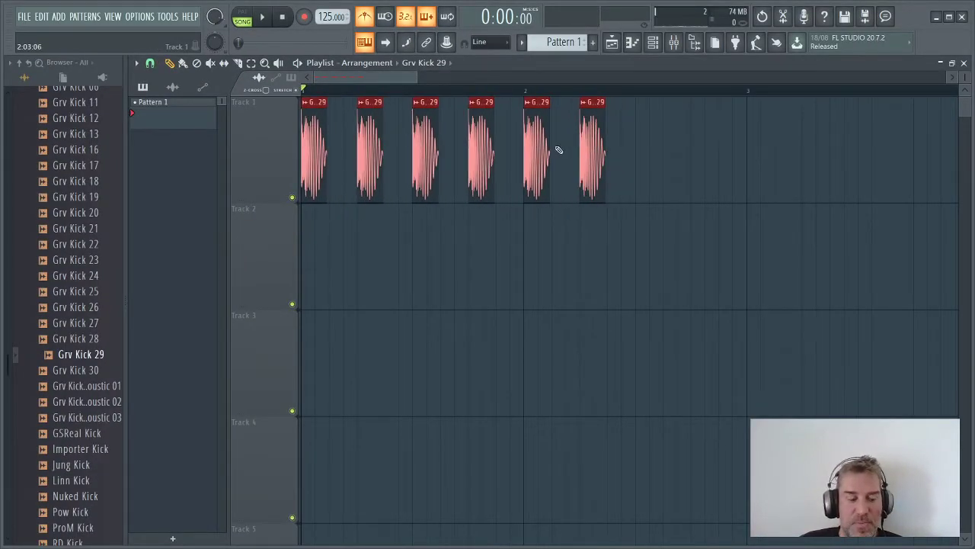
drag(586, 135, 908, 165)
key(space)
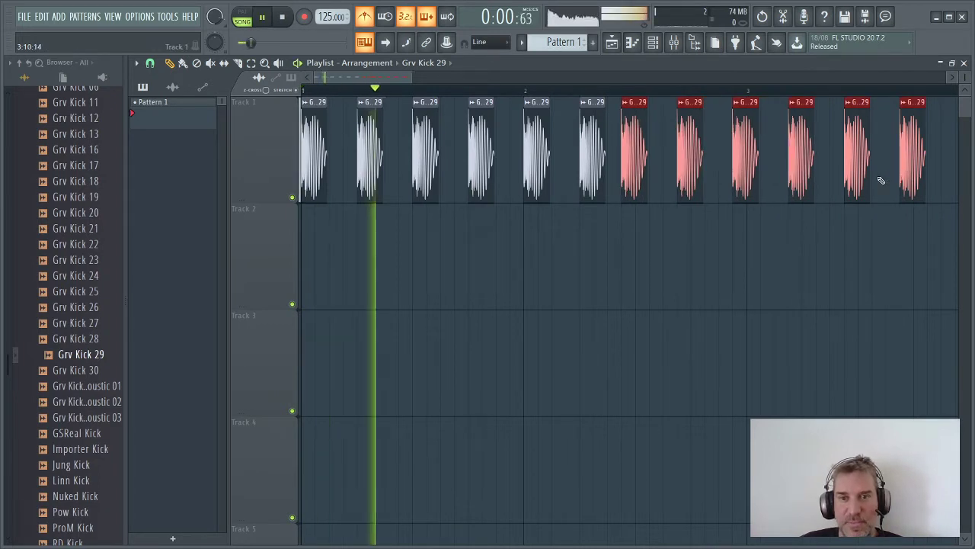
key(ctrl+z)
key(space)
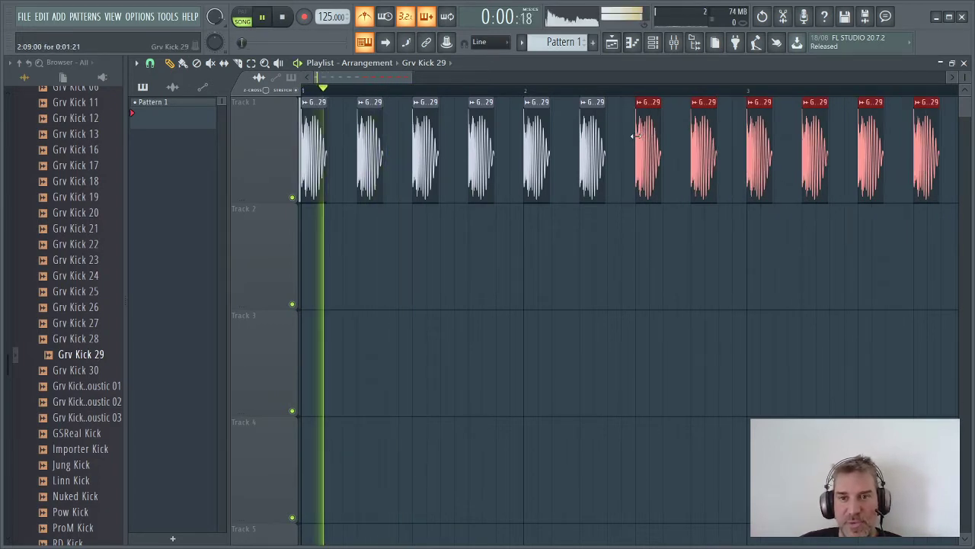
scroll(630, 156, down, 3)
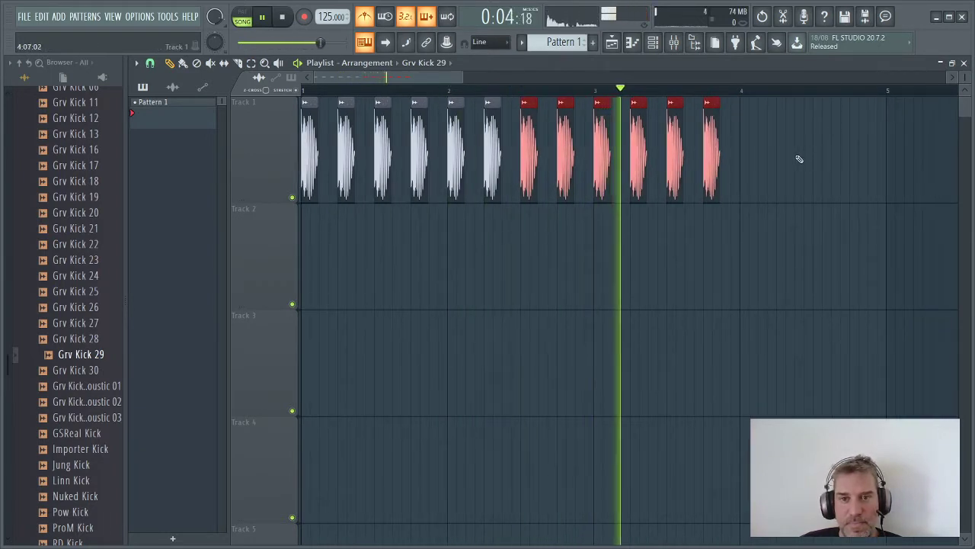
key(space)
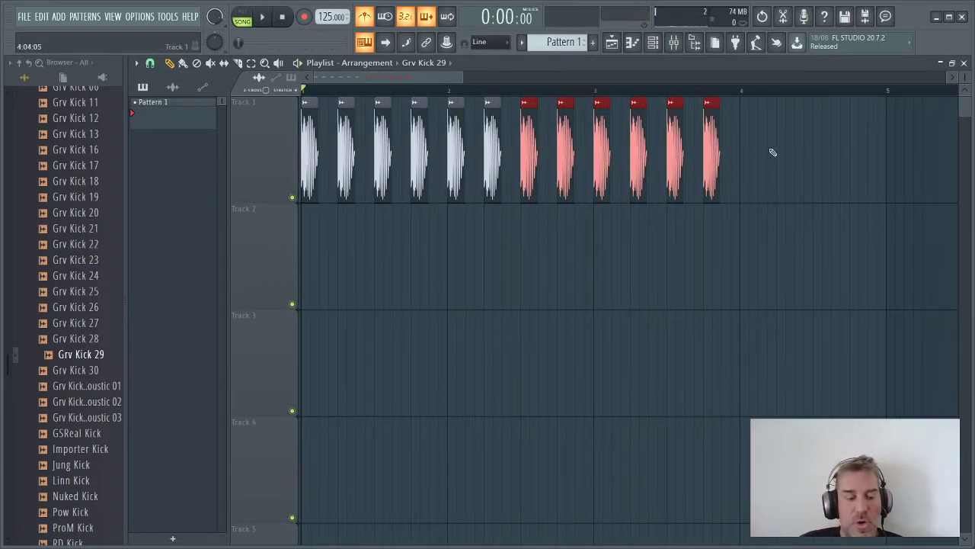
Select all twelve kicks on Track 1, duplicate them starting at bar 4, and play the longer sequence
click(771, 140)
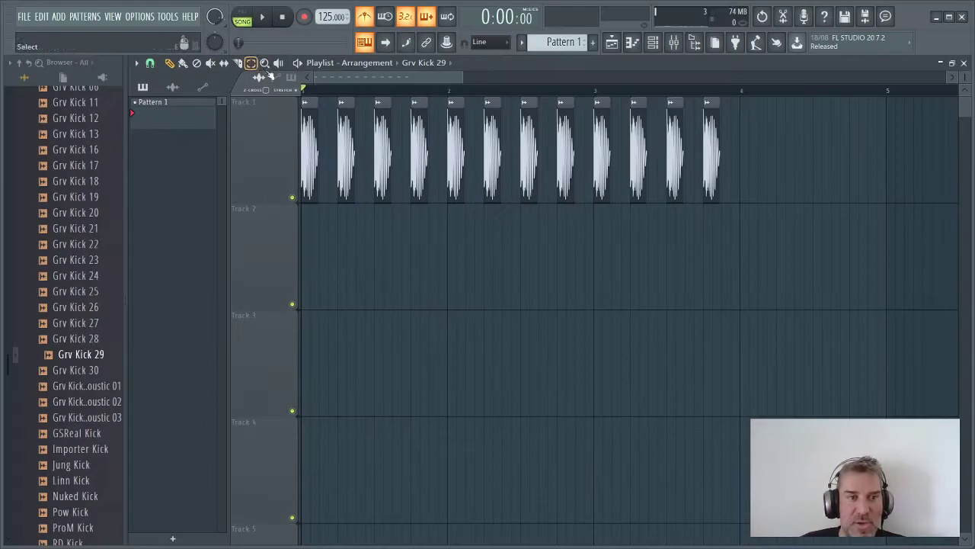
drag(768, 127, 279, 203)
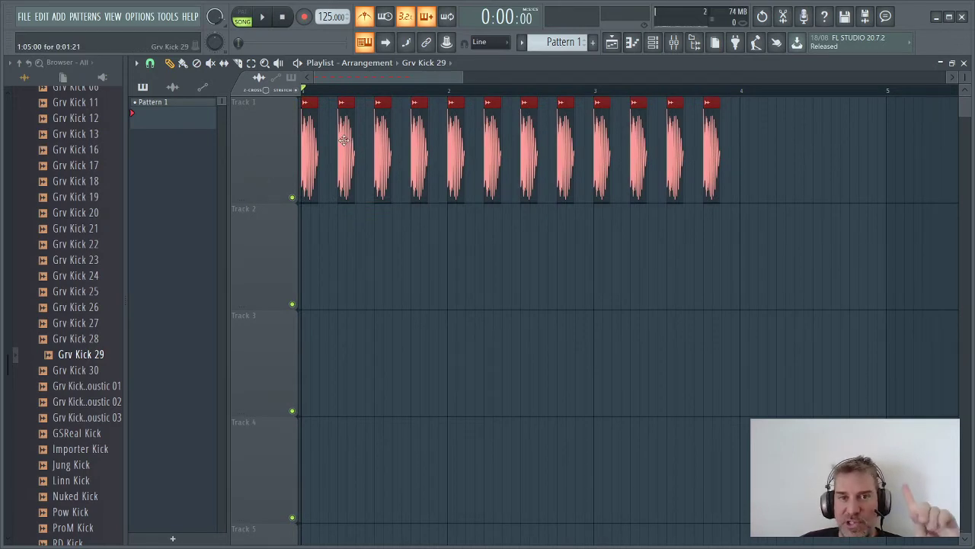
drag(344, 140, 783, 204)
key(space)
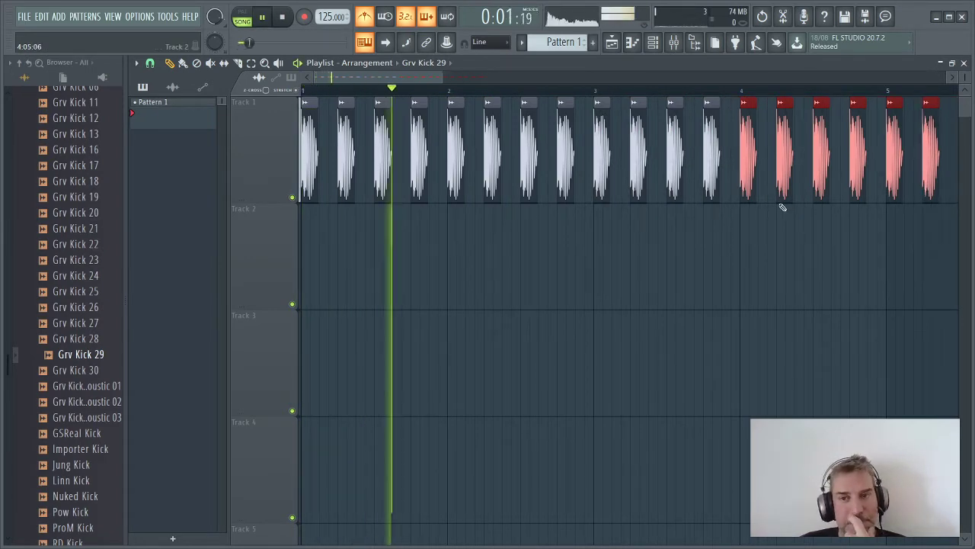
scroll(524, 103, down, 2)
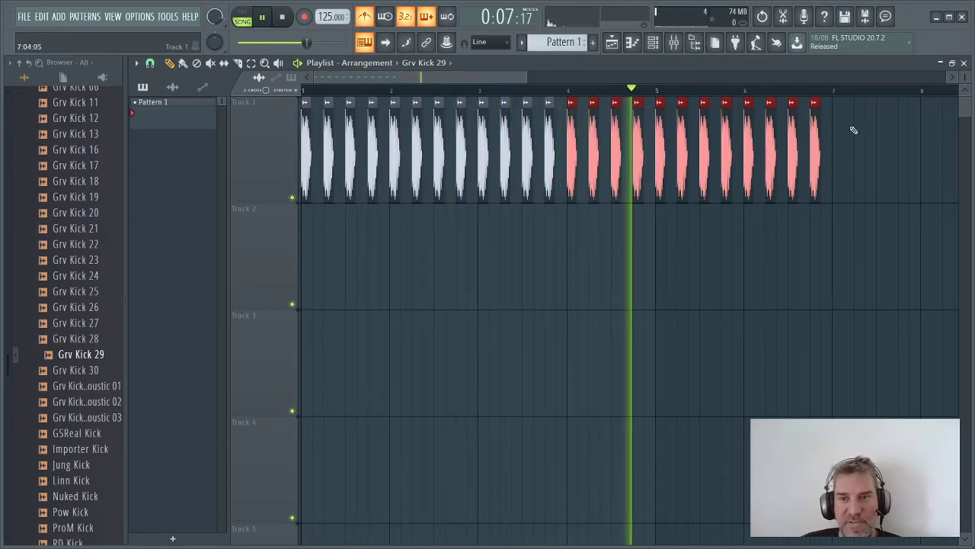
Select every kick in bars 1 to 6 and duplicate the selection starting at beat 3 of bar 6
drag(853, 130, 261, 207)
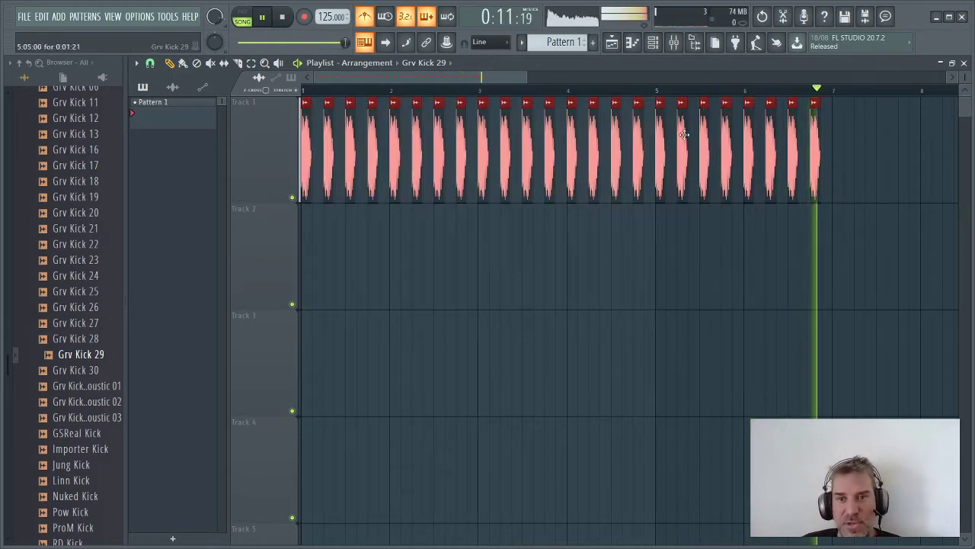
drag(681, 140, 945, 166)
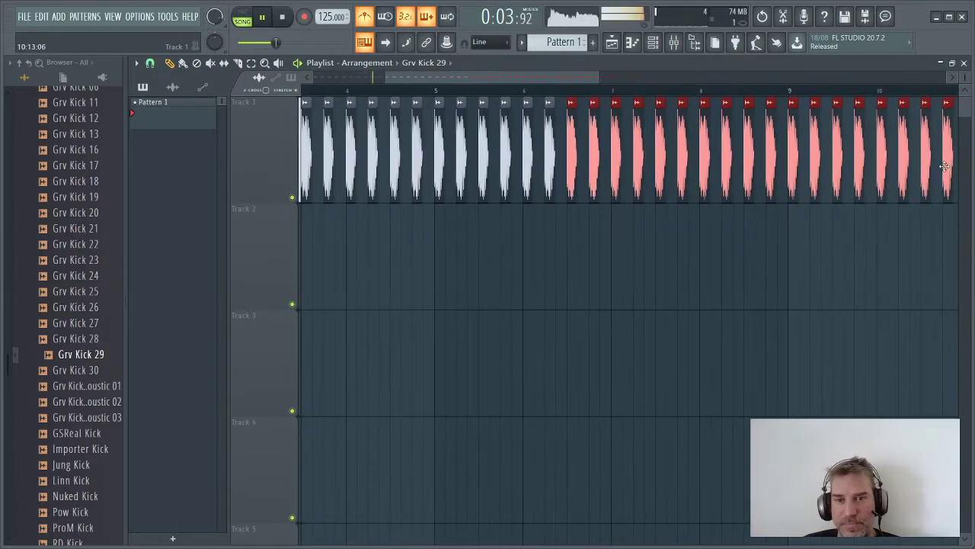
drag(537, 77, 738, 90)
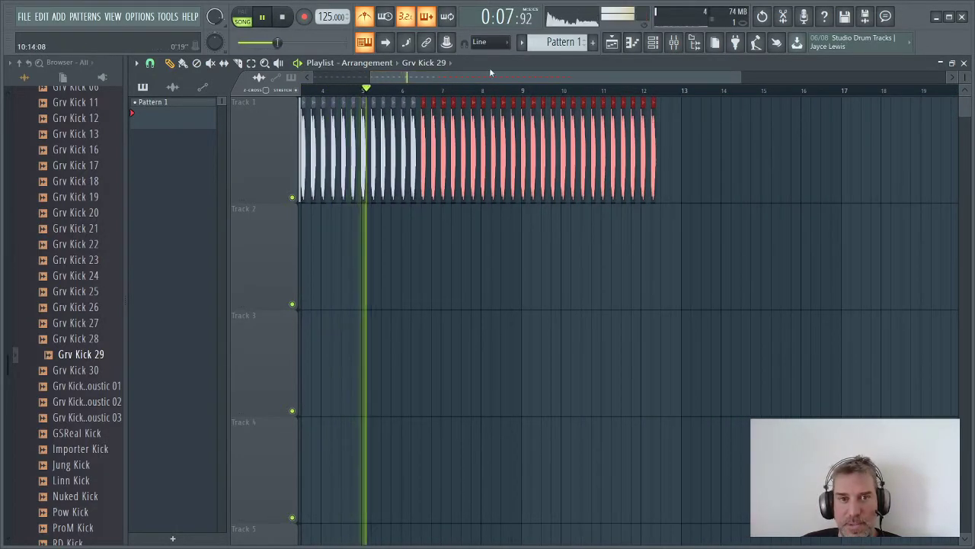
click(294, 28)
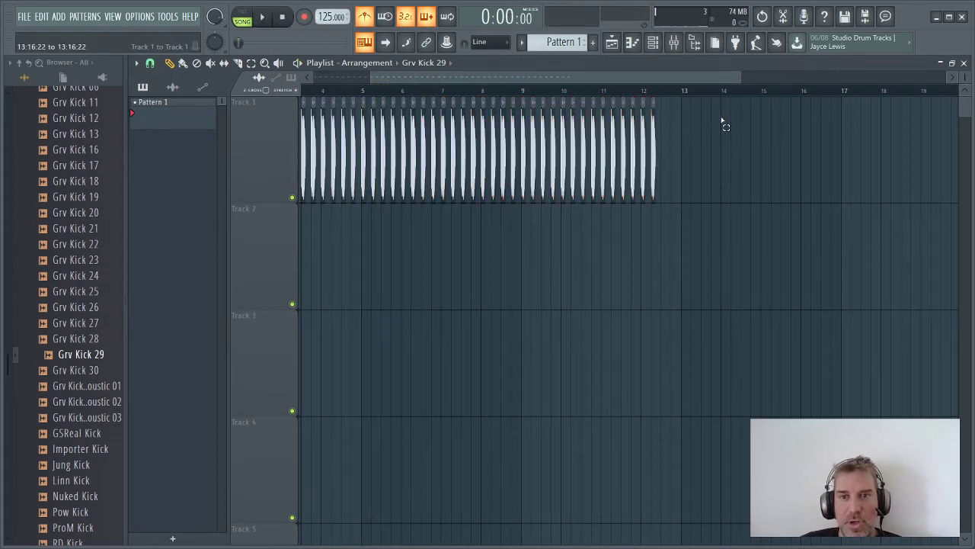
Select every kick through bar 12, duplicate them starting at beat 3 of bar 12, and place the playhead in bar 23
drag(723, 122, 266, 195)
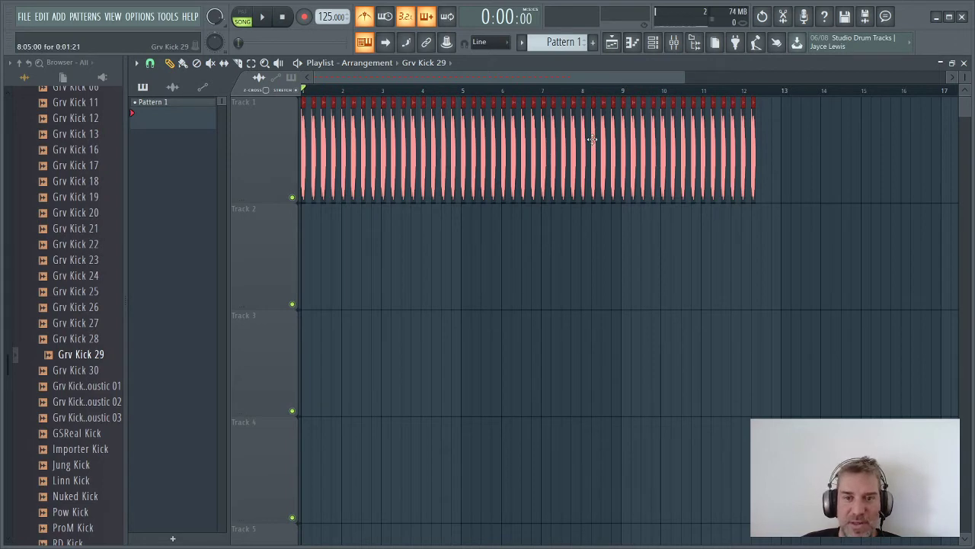
drag(596, 140, 920, 157)
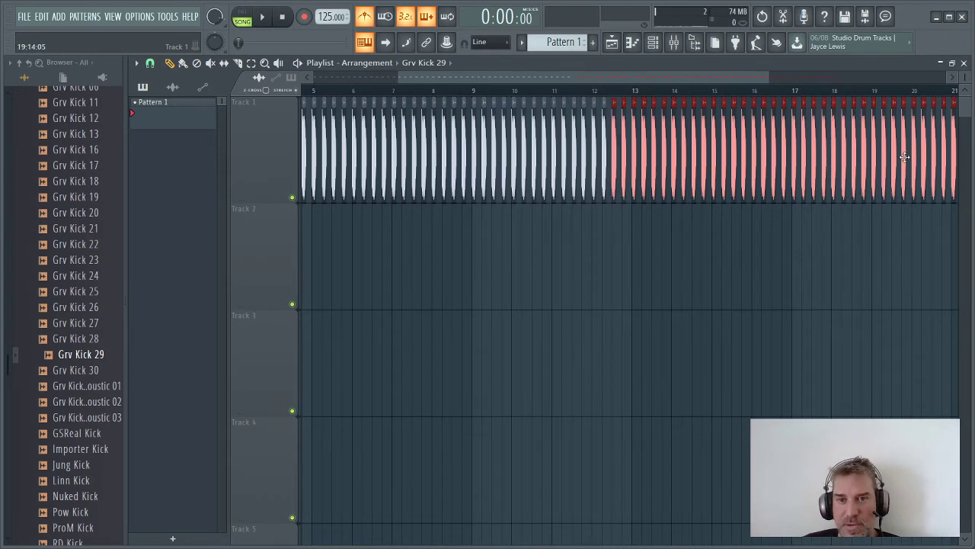
drag(638, 73, 677, 79)
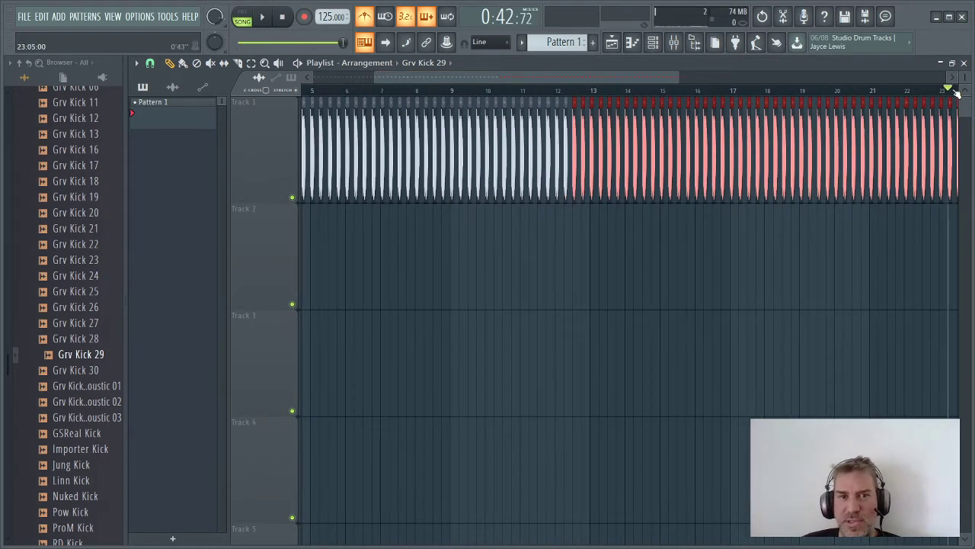
drag(957, 91, 871, 108)
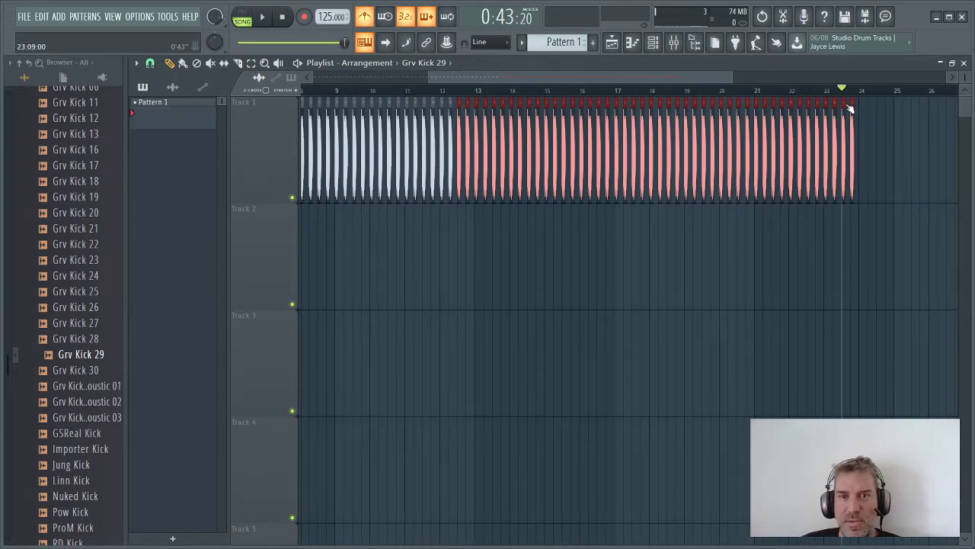
Delete all Grv Kick 29 clips on Track 1 from bar 4 onward
drag(628, 77, 340, 76)
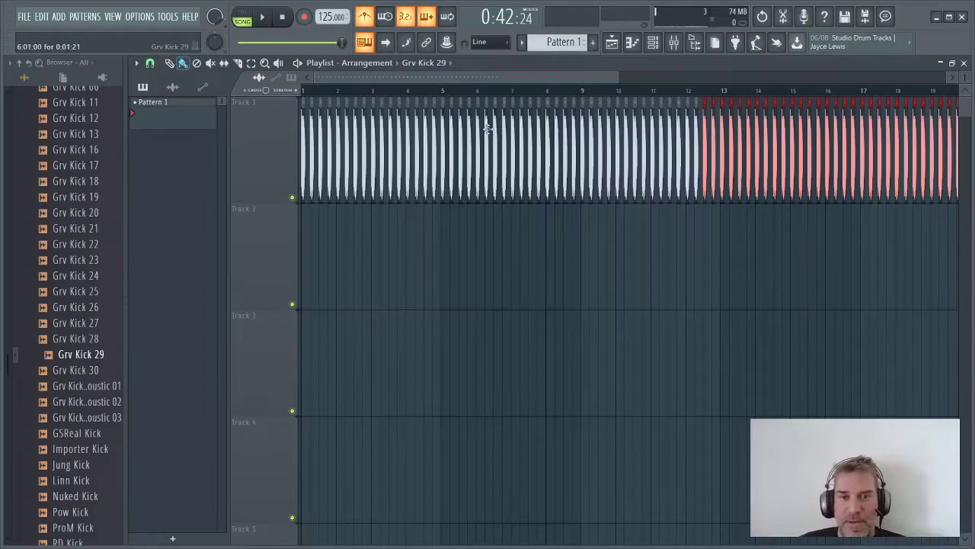
ctrl+scroll(583, 182, down, 3)
click(844, 154)
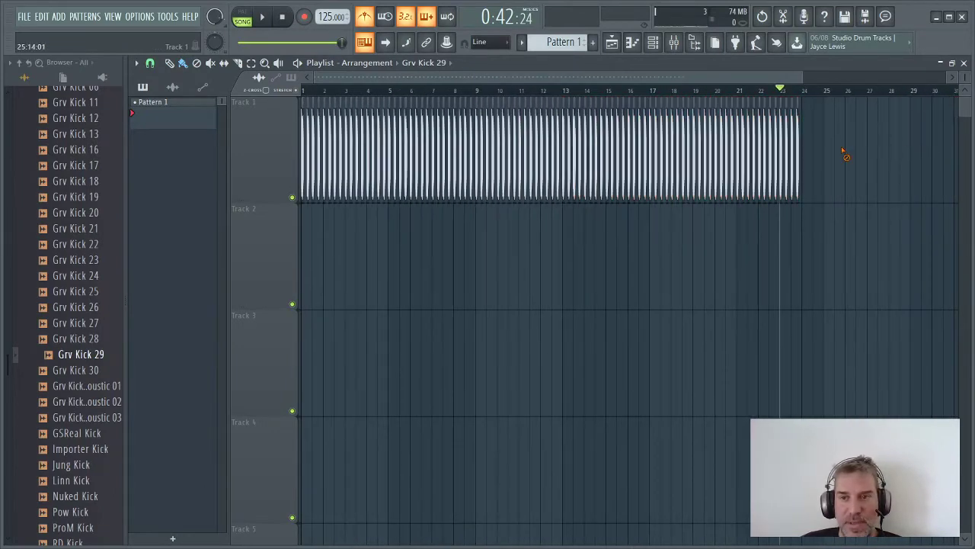
drag(844, 155, 373, 156)
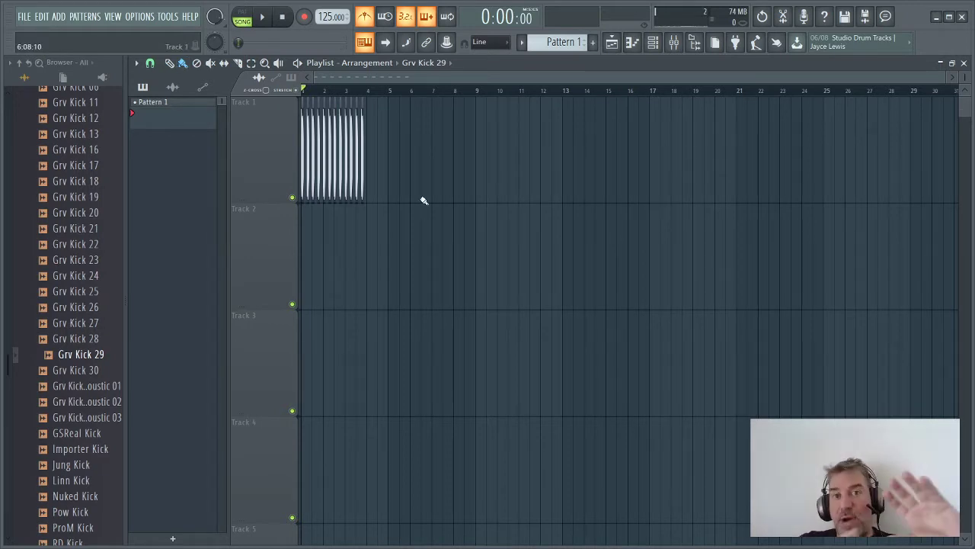
Enlarge the view of the kicks in bars 1 to 3 on Track 1 and play them from the start
ctrl+scroll(343, 142, up, 5)
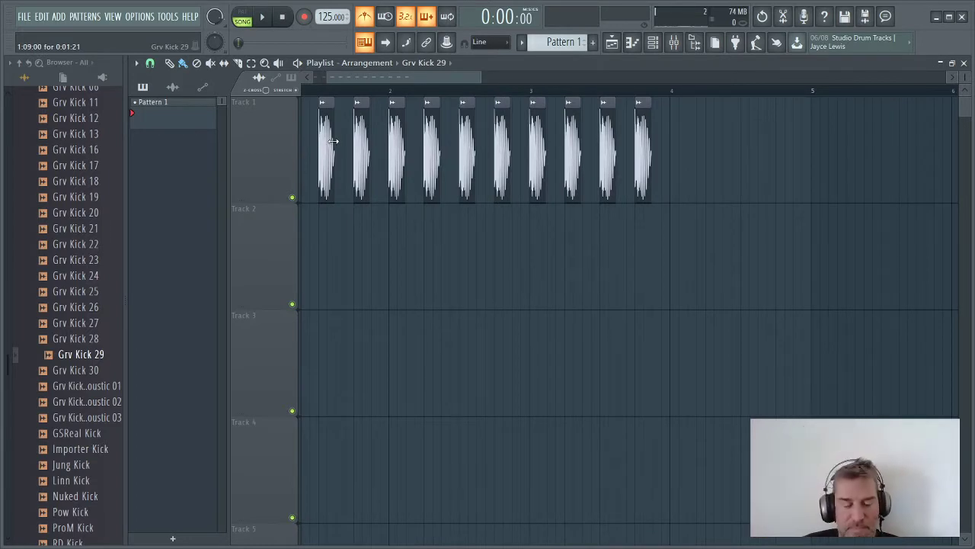
alt+scroll(358, 147, up, 5)
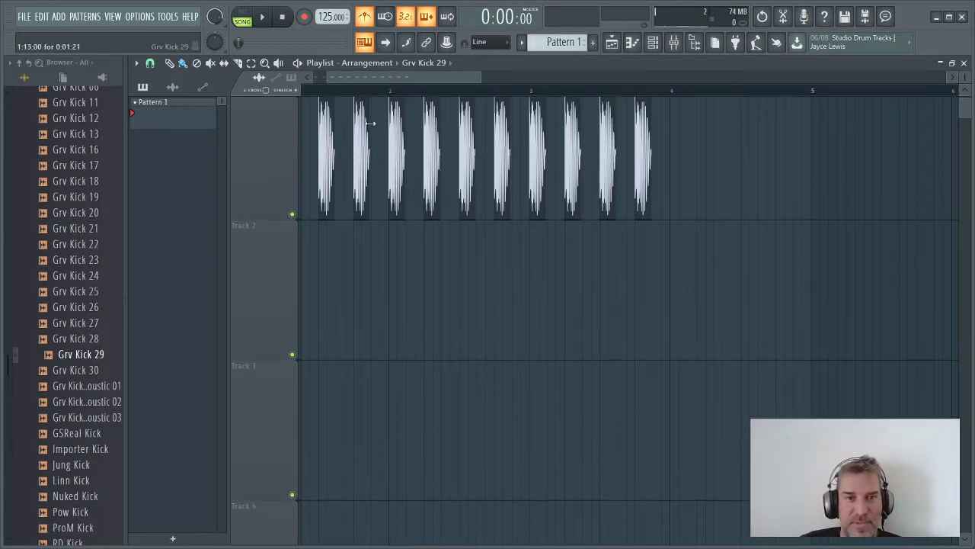
scroll(388, 90, left, 2)
key(space)
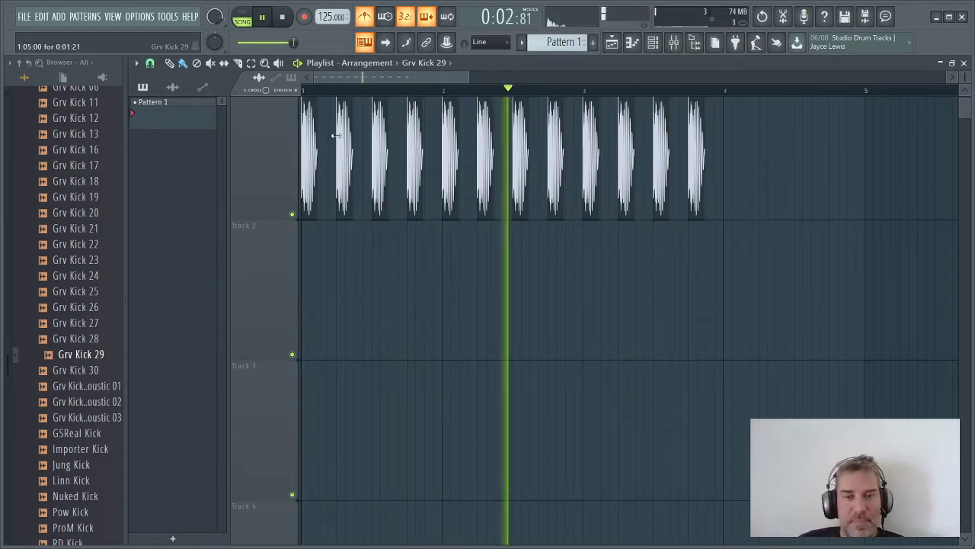
key(space)
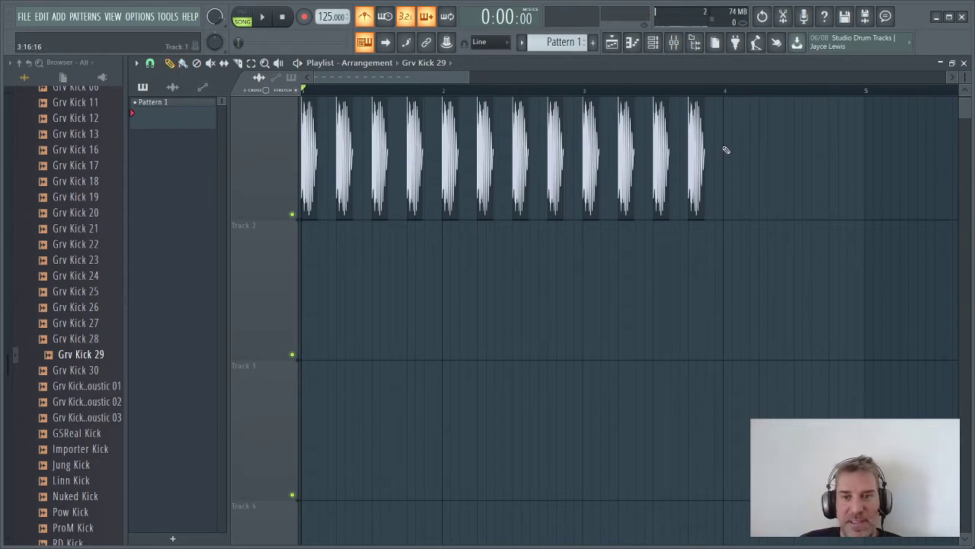
Select the twelve kicks in bars 1 to 3, duplicate them starting at bar 4, and start playback
drag(726, 150, 224, 223)
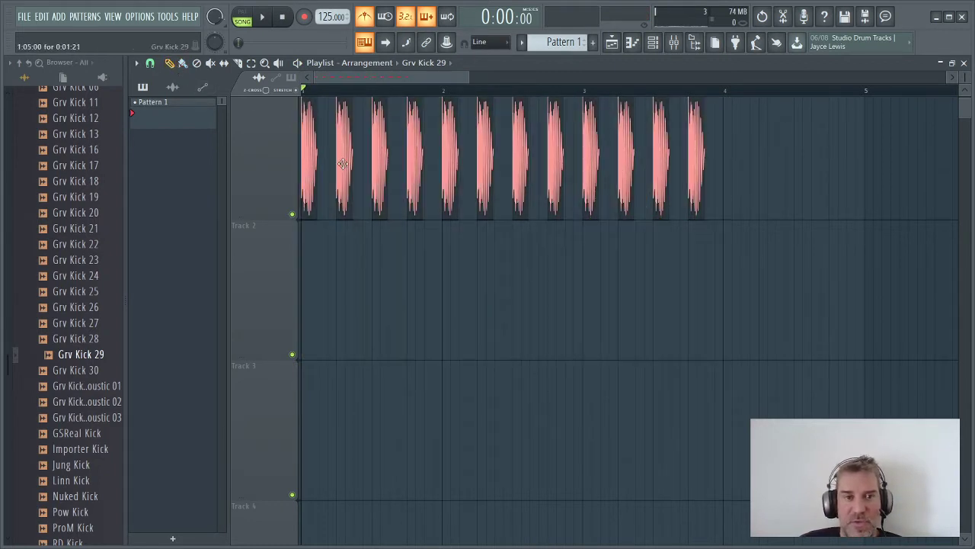
drag(379, 151, 802, 181)
key(space)
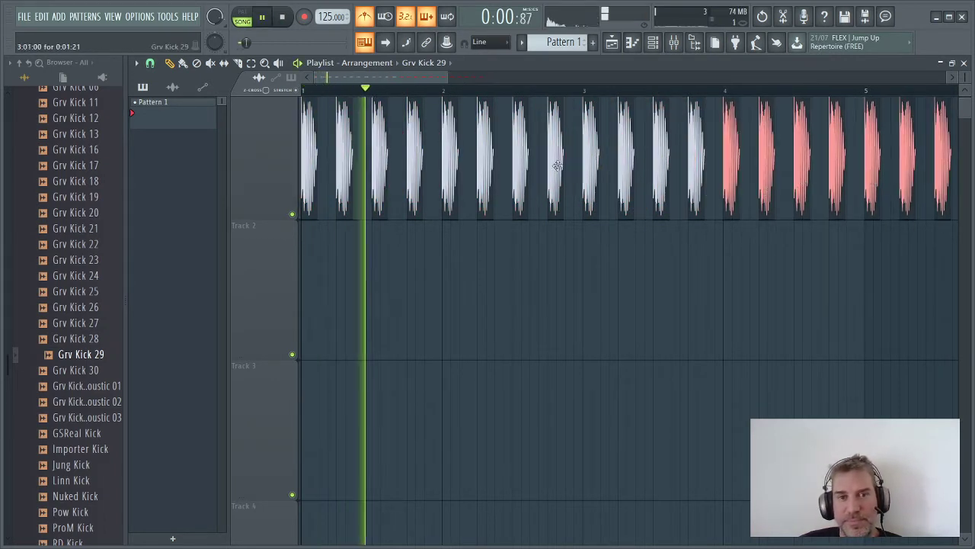
Play the extended kick pattern into bar 5, stop playback, and deselect the duplicated kicks in bars 4 to 6
scroll(476, 80, down, 2)
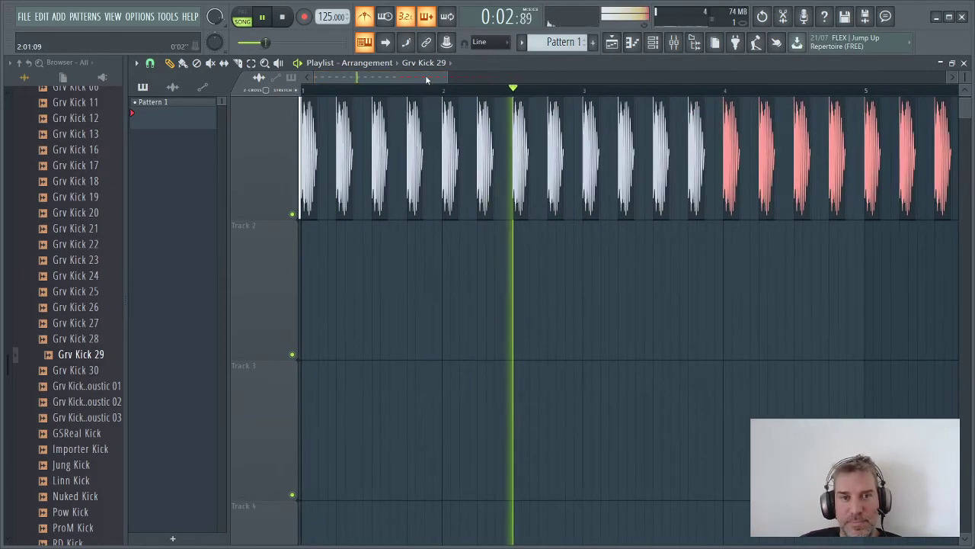
scroll(476, 80, down, 1)
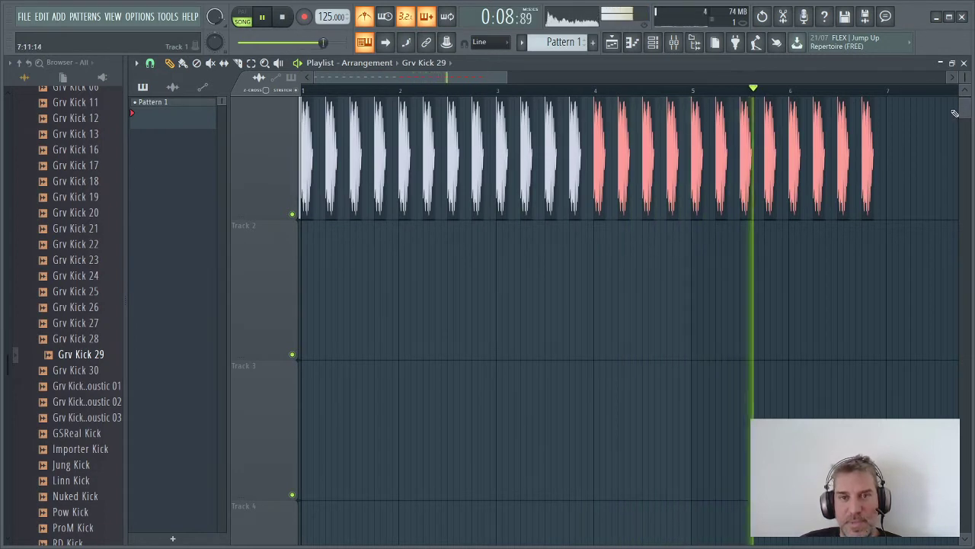
key(space)
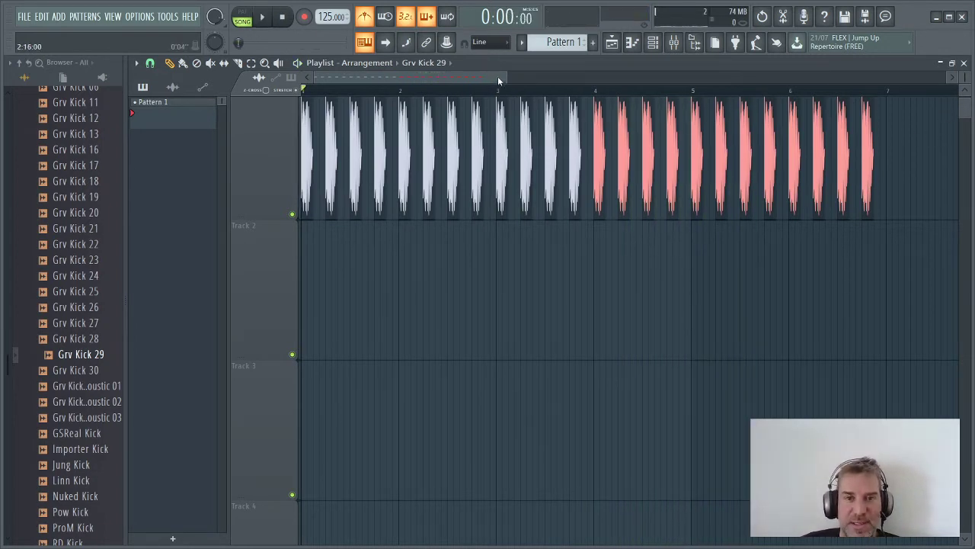
click(773, 259)
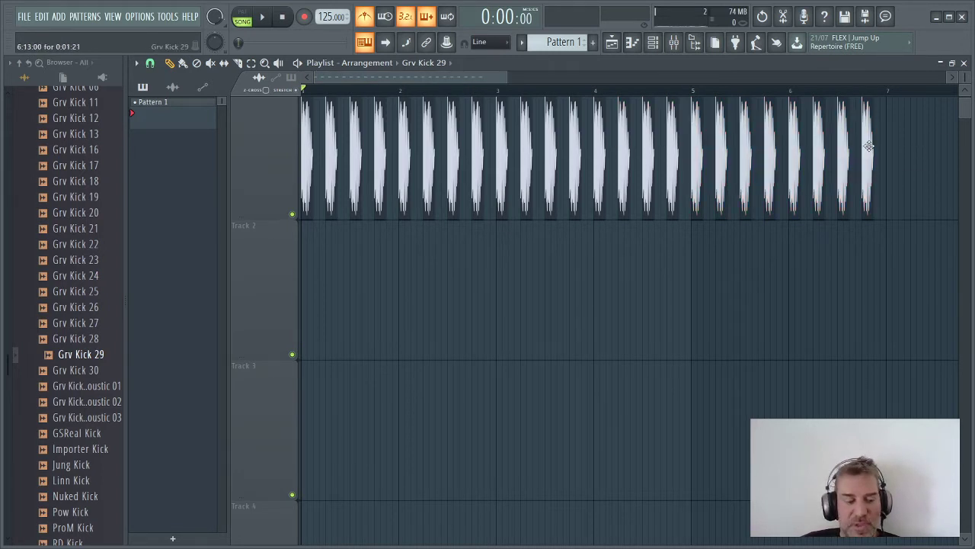
Add an extra Grv Kick 29 clip, place it on Track 2 at step 3 of bar 1, and play the pattern
drag(883, 145, 908, 147)
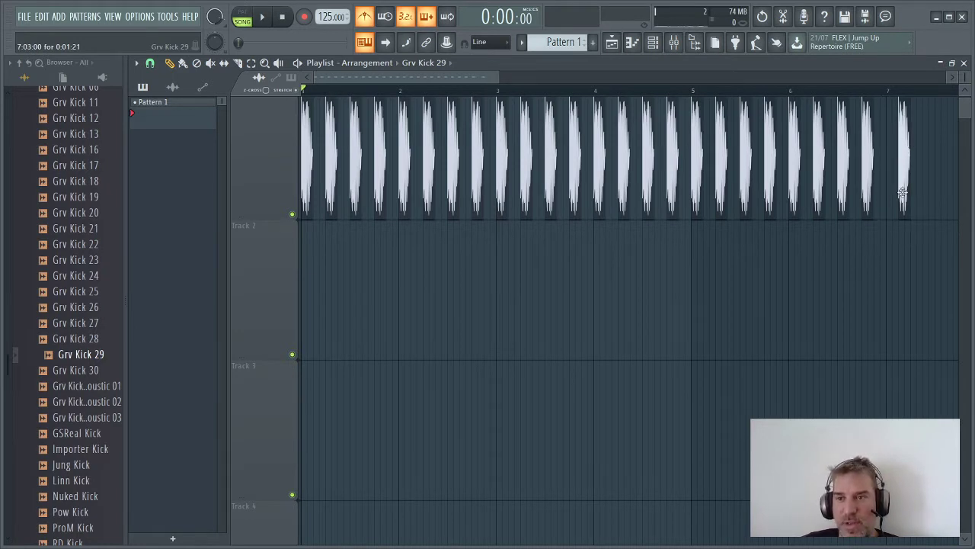
drag(902, 192, 317, 254)
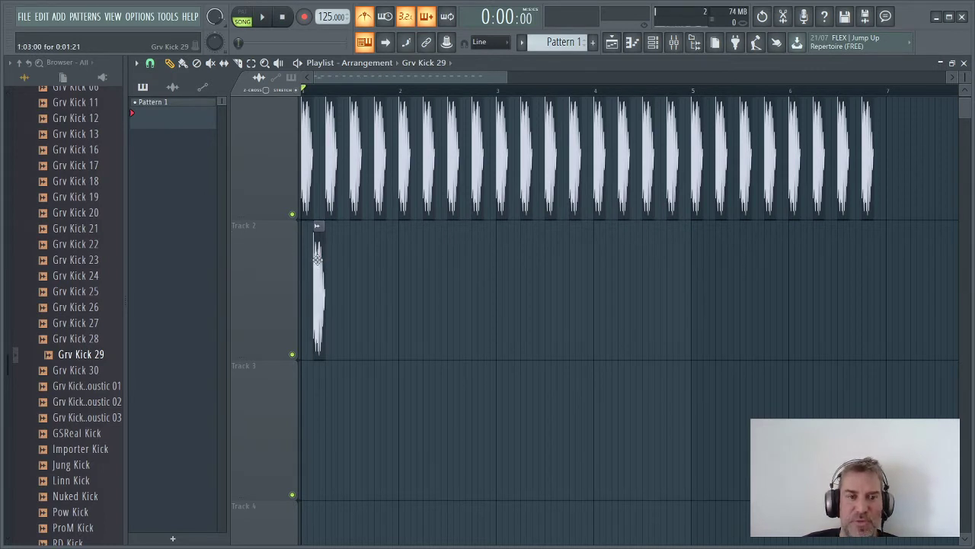
key(space)
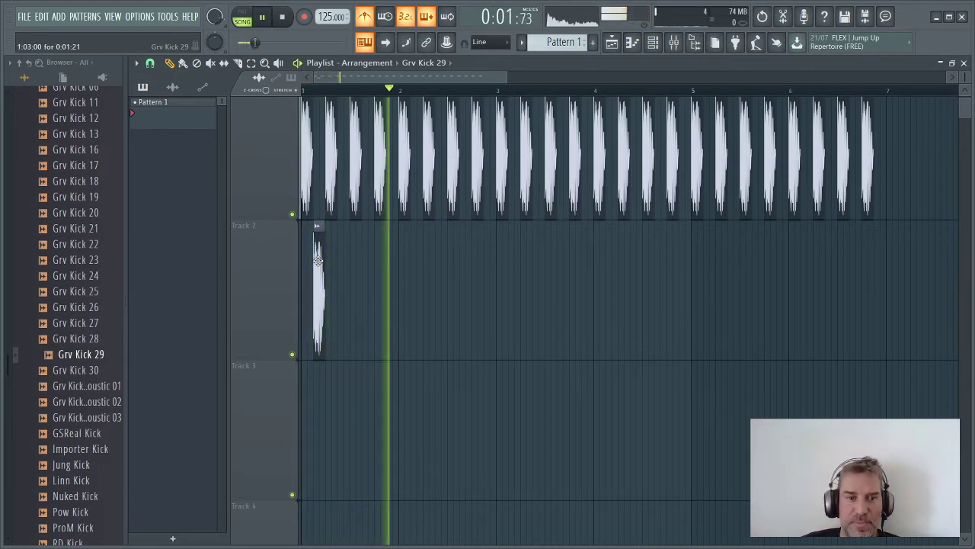
key(space)
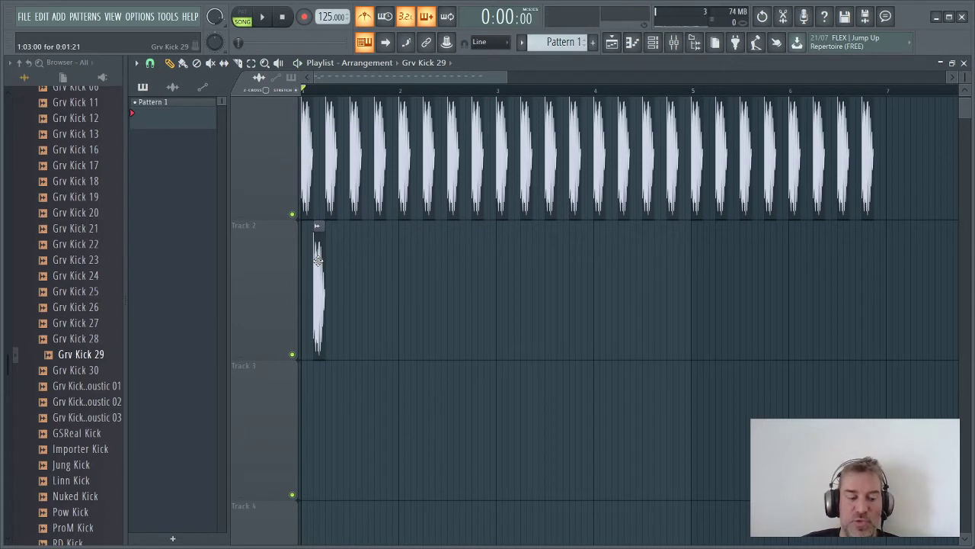
key(space)
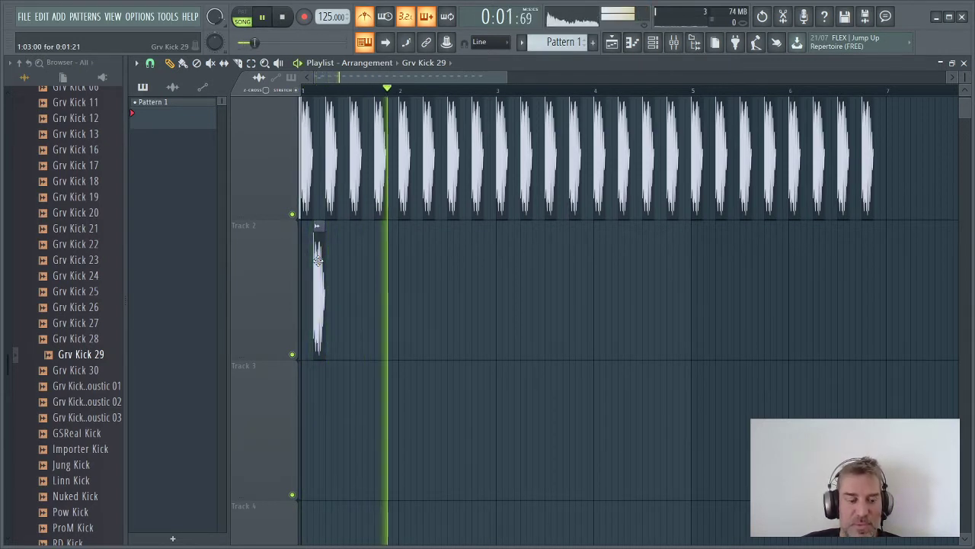
Add a second Grv Kick 29 clip on Track 2 at step 7 of bar 1 and play both off-beat kicks
drag(317, 261, 364, 272)
key(space)
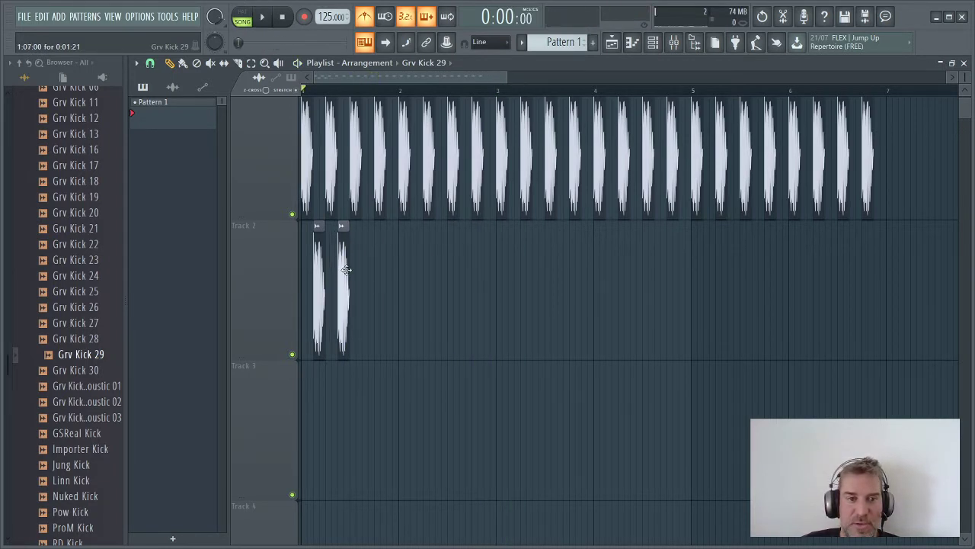
key(space)
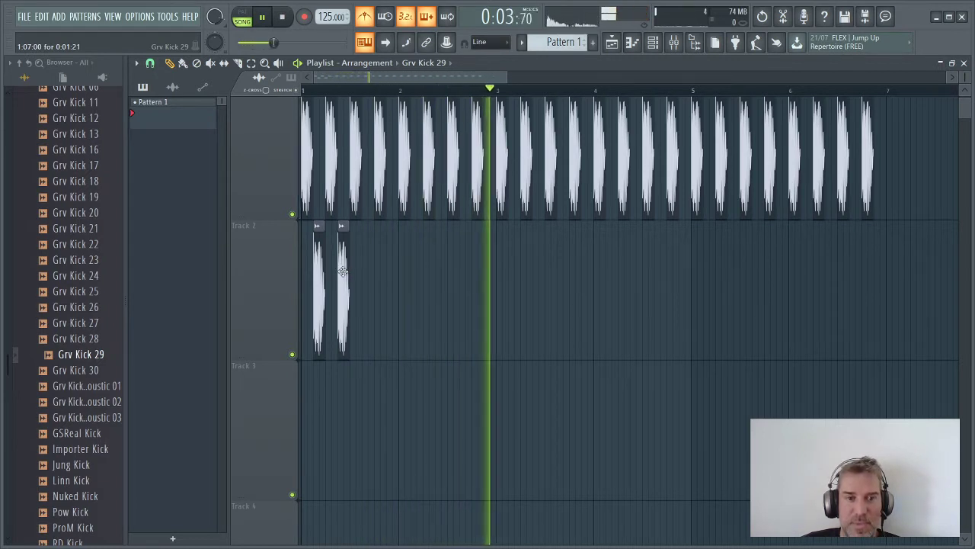
key(space)
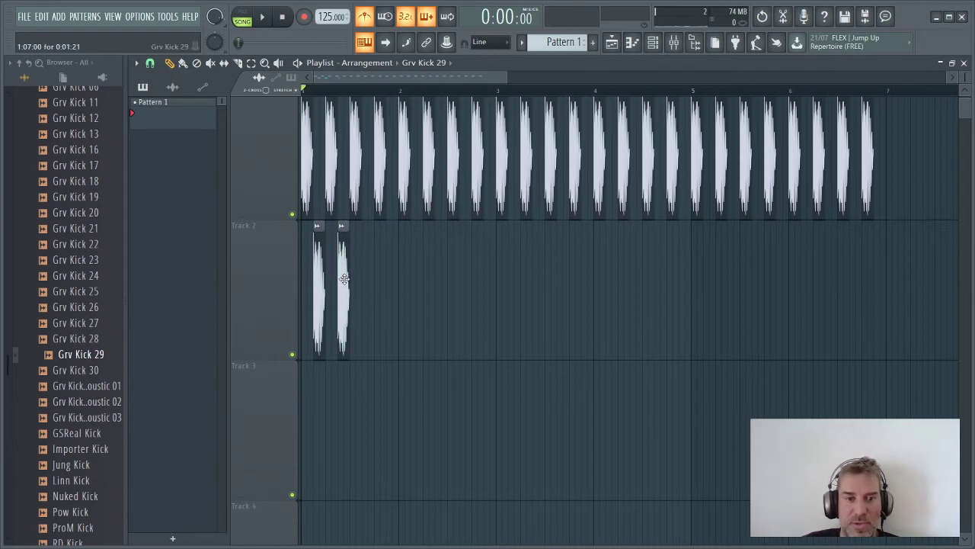
Place four Grv Kick 29 clips one step apart on Track 2, starting at step 15 of bar 2, and play them
drag(429, 286, 494, 293)
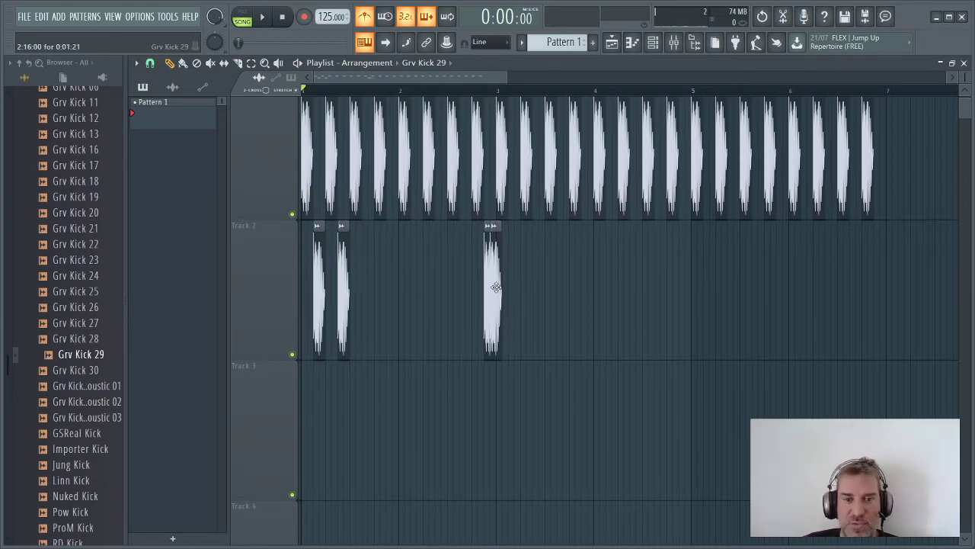
key(space)
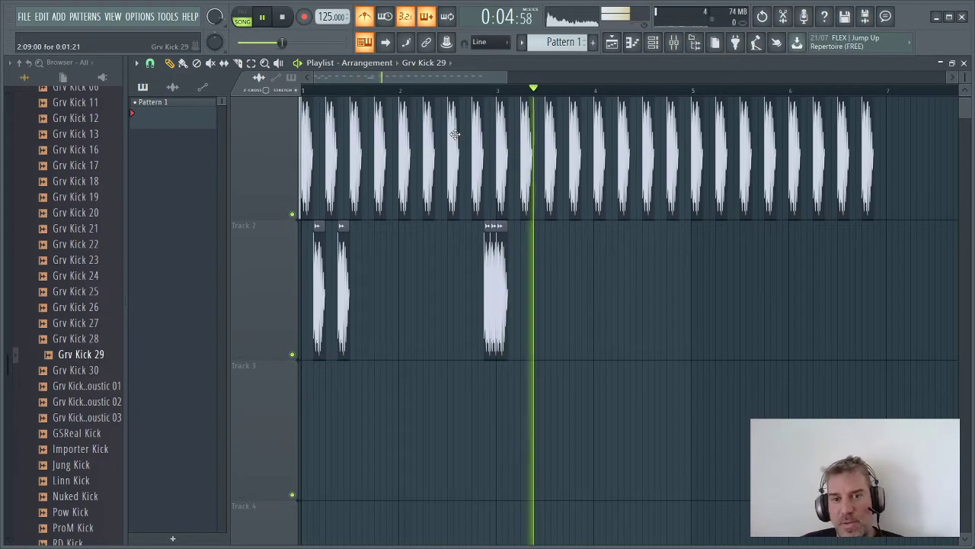
key(space)
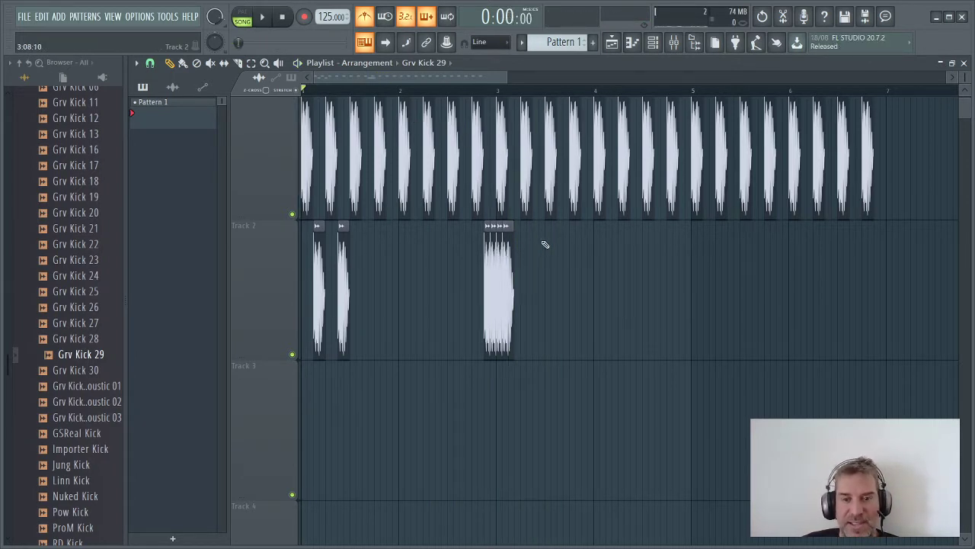
Duplicate the four-kick roll on Track 2 starting at step 3 of bar 3 and play it from the second half of bar 2
mouse_move(545, 271)
mouse_down()
mouse_move(475, 276)
mouse_move(536, 278)
mouse_up()
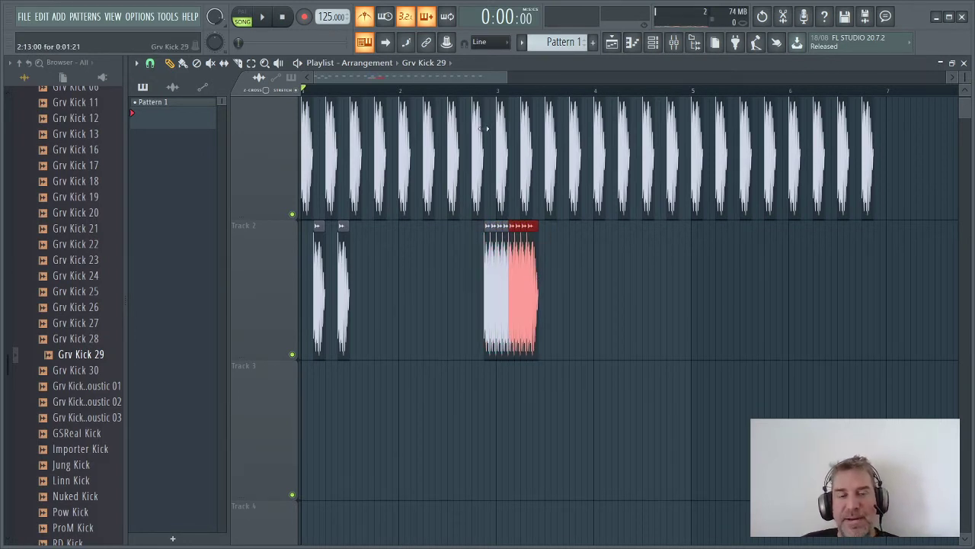
drag(507, 76, 541, 80)
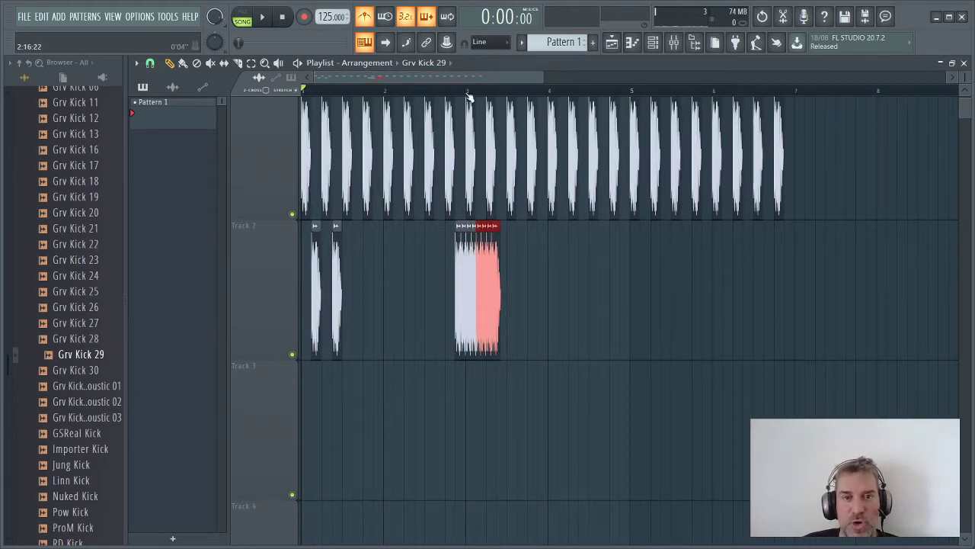
click(432, 90)
key(space)
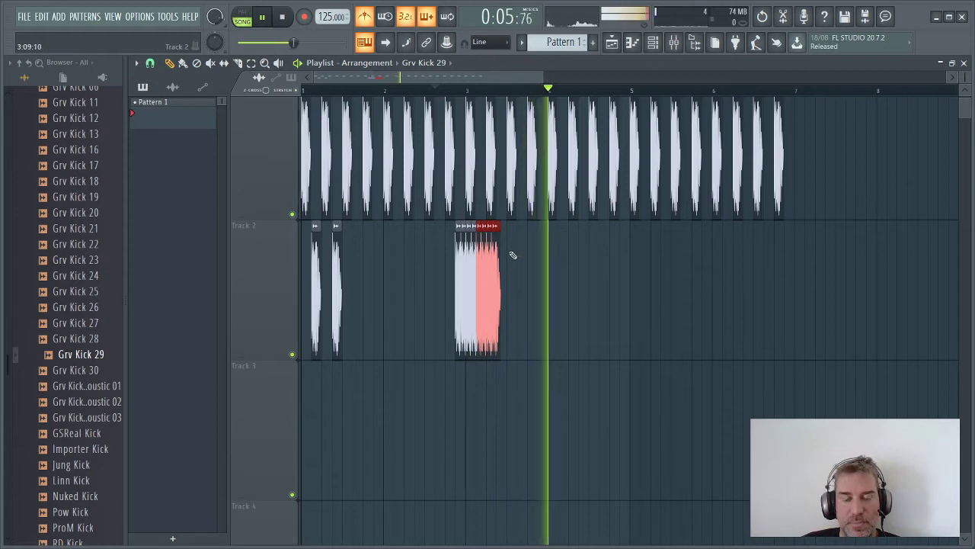
key(space)
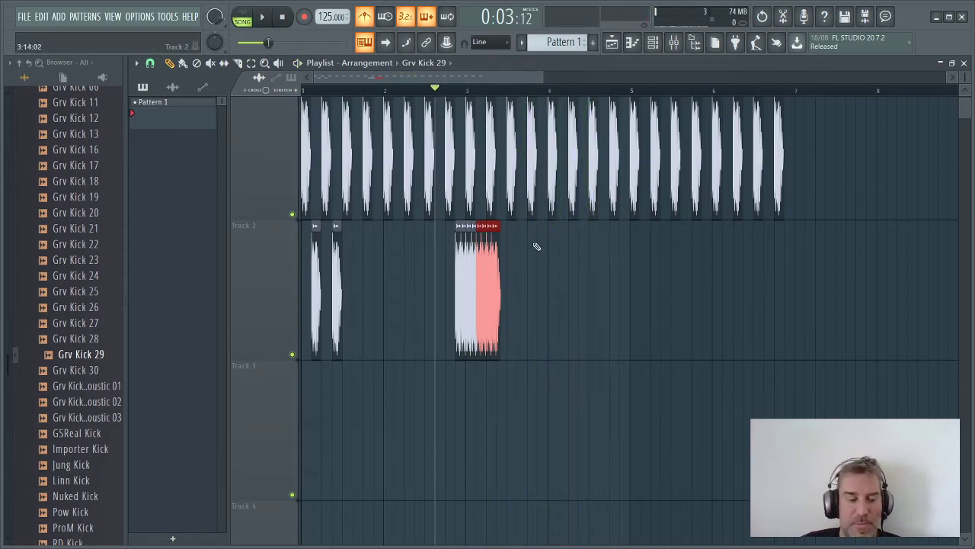
Select the whole eight-kick roll on Track 2, duplicate it starting at step 3 of bar 4, and play both rolls
click(479, 260)
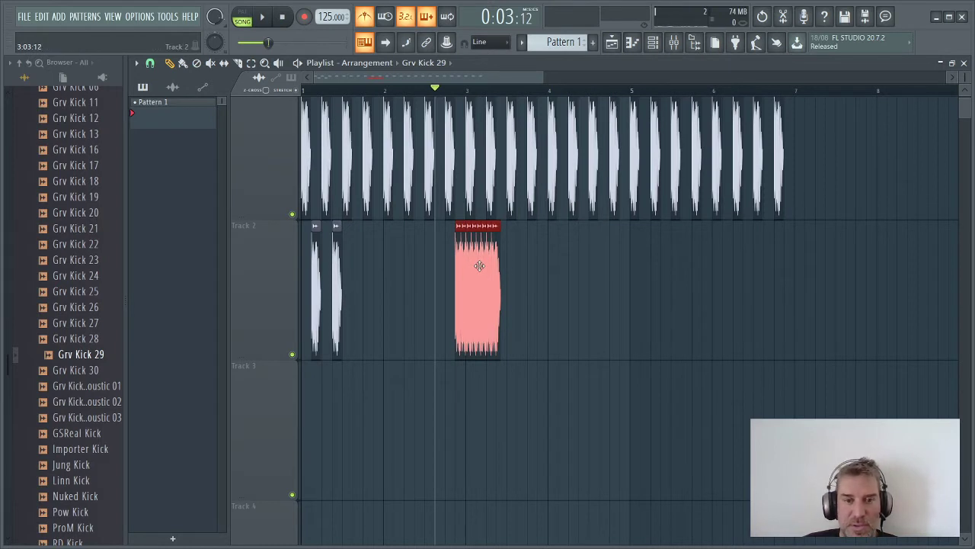
mouse_move(480, 265)
mouse_down()
mouse_move(590, 272)
mouse_move(577, 275)
mouse_up()
key(space)
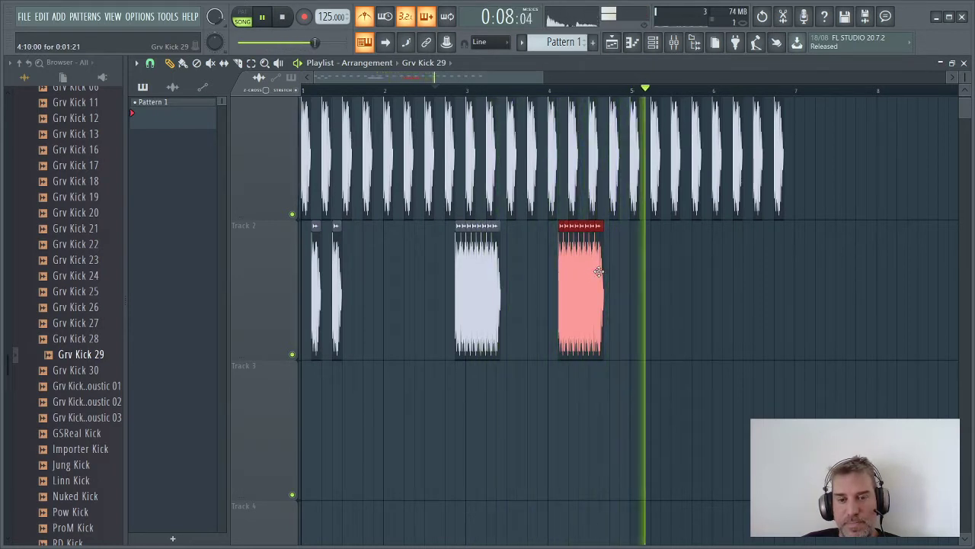
Delete the last two kicks of the bar 4 roll on Track 2 and play the shortened roll
key(space)
drag(603, 272, 601, 273)
key(space)
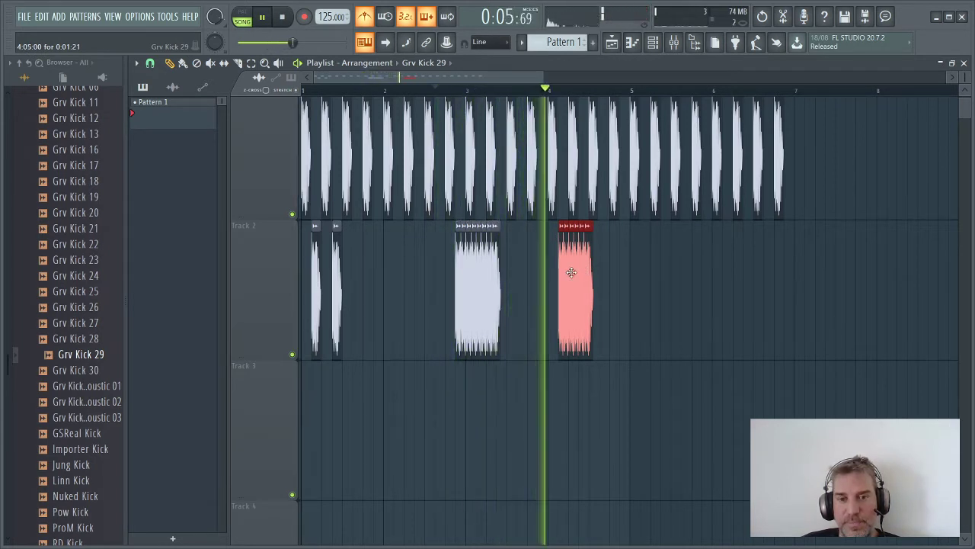
key(space)
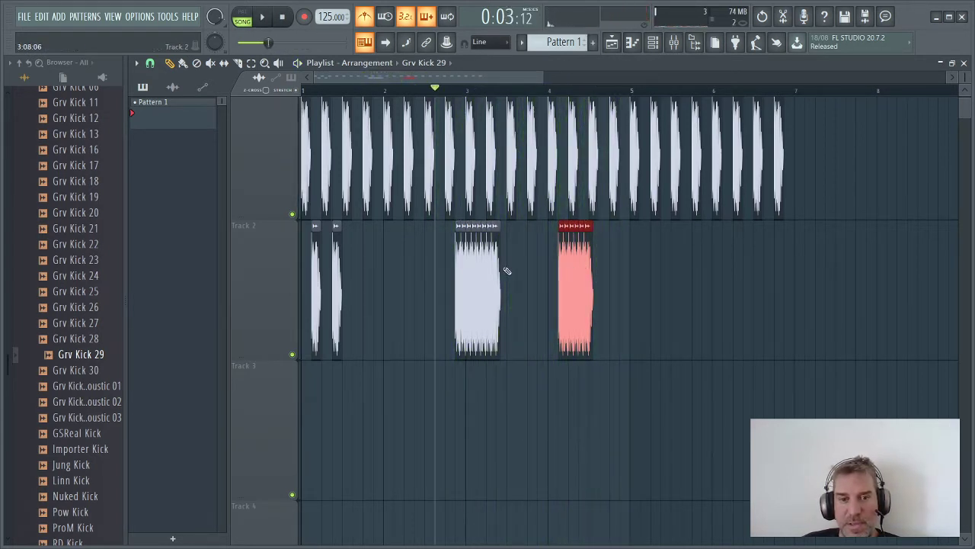
Delete the eight-kick roll around bar 3 on Track 2 and move the remaining roll to the start of bar 4
right_click(487, 274)
ctrl+click(587, 264)
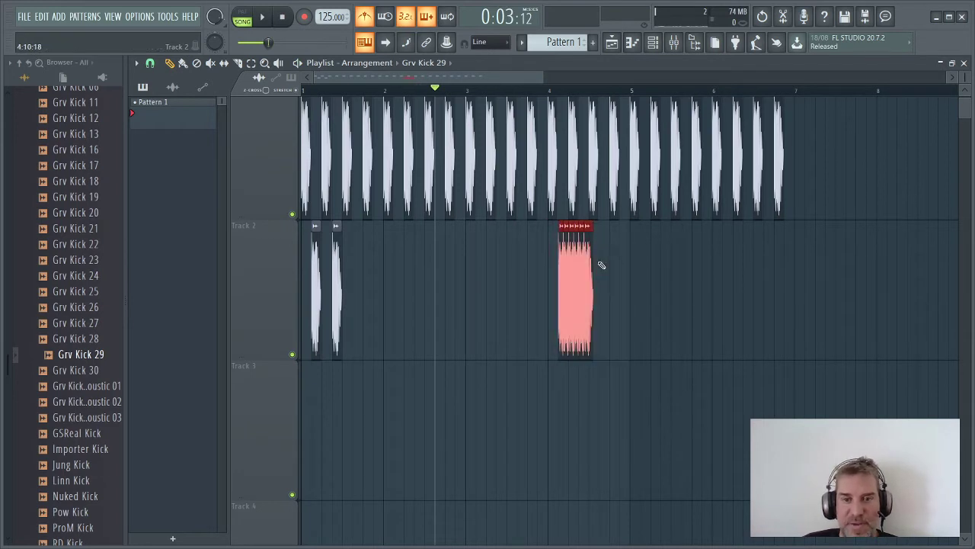
mouse_move(572, 260)
mouse_down()
mouse_move(551, 262)
mouse_move(566, 263)
mouse_up()
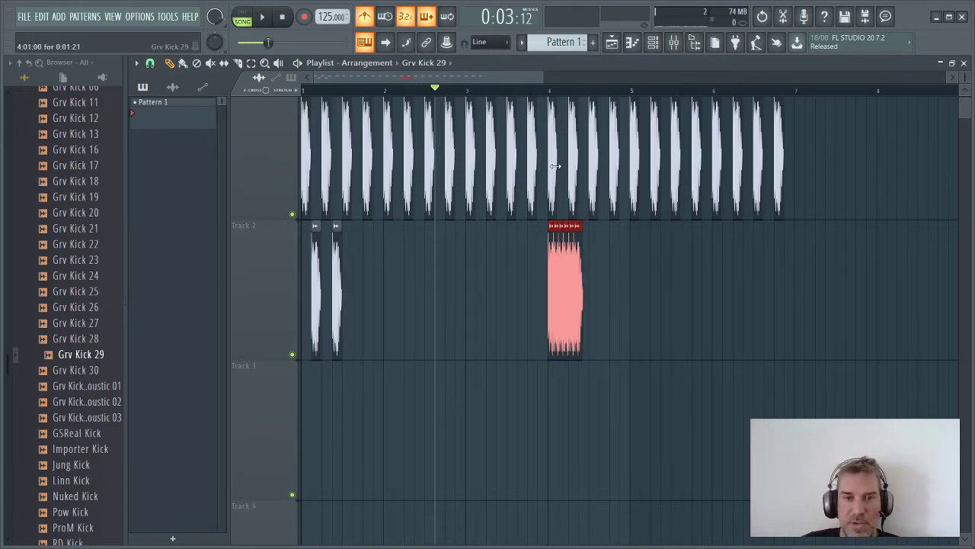
Remove the Track 1 kick at the start of bar 4, keep the Track 2 roll starting there, and play the transition
drag(565, 253, 561, 257)
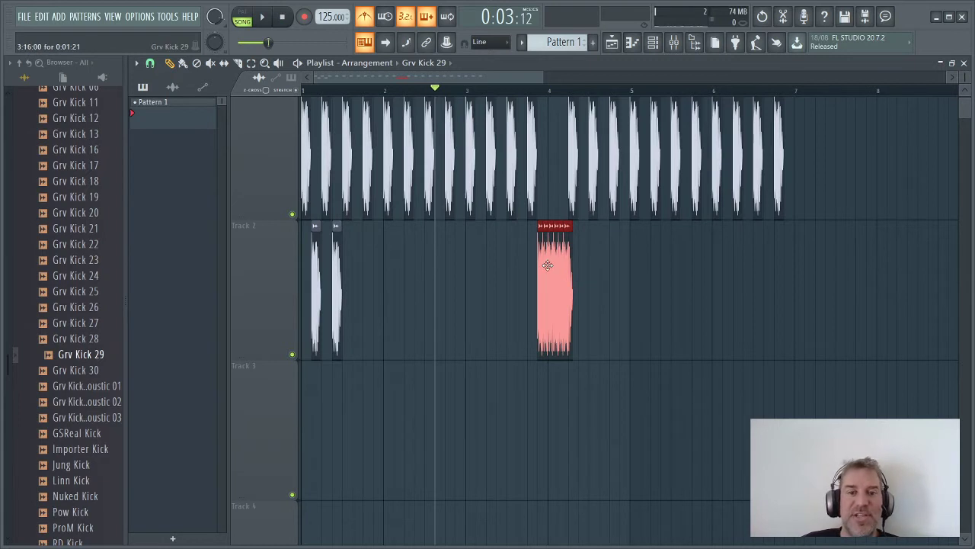
drag(550, 264, 562, 264)
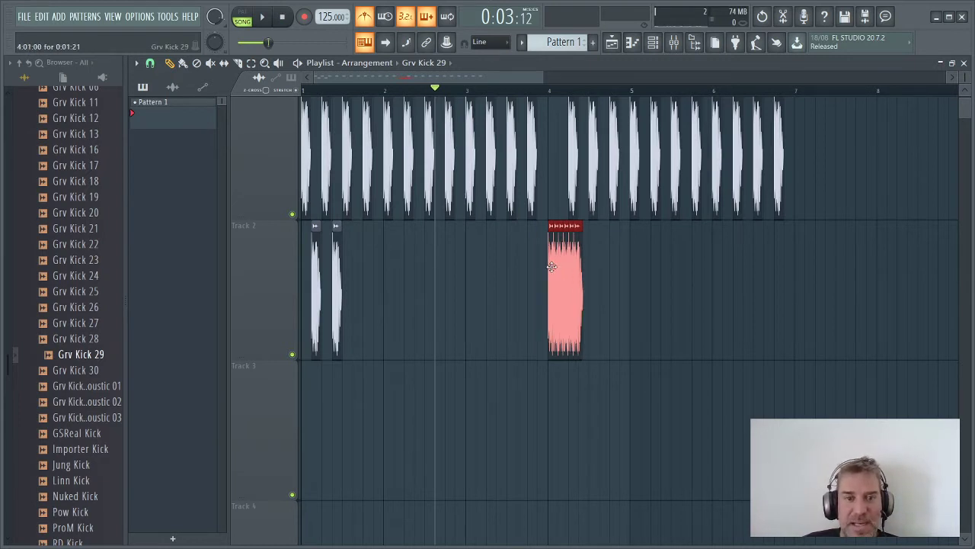
key(space)
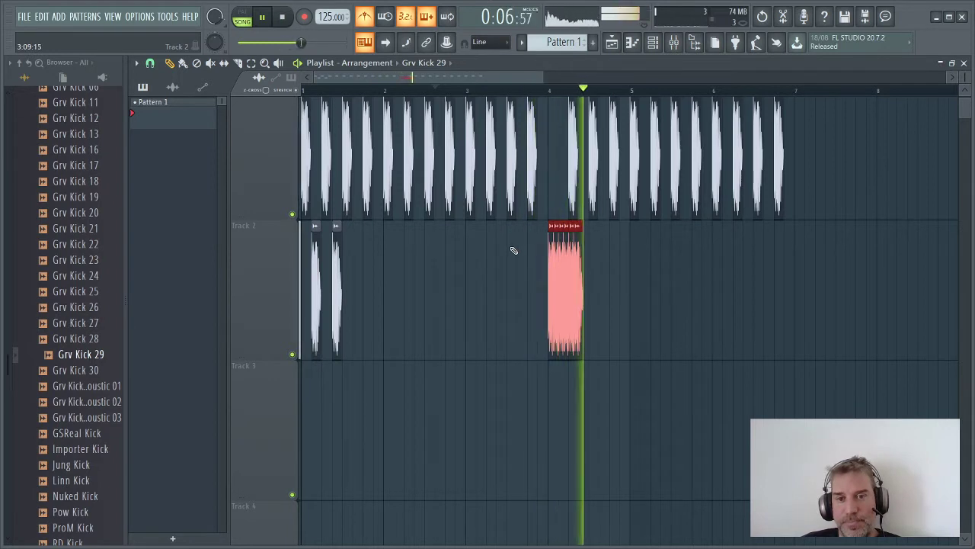
Trim the bar 4 roll to four kicks and delete the two Track 2 kicks in bar 1
drag(582, 243, 573, 243)
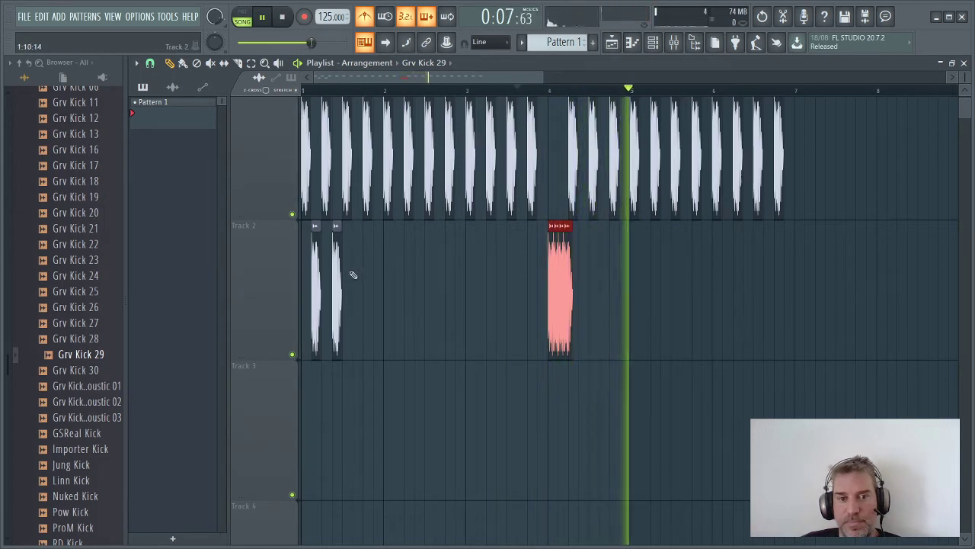
drag(350, 272, 303, 274)
key(space)
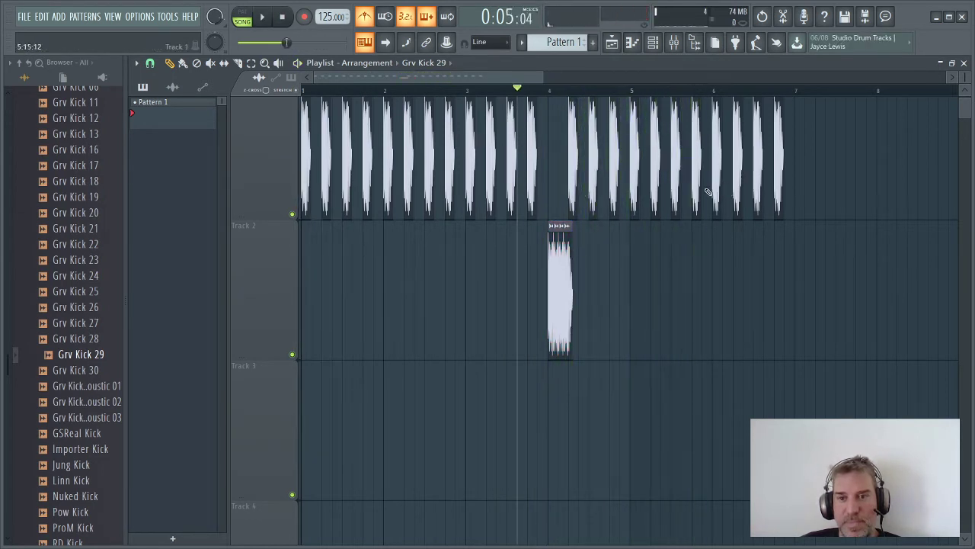
Select the four-kick roll, move it onto Track 1 at the start of bar 4, and play it with the main kicks
drag(601, 255, 568, 276)
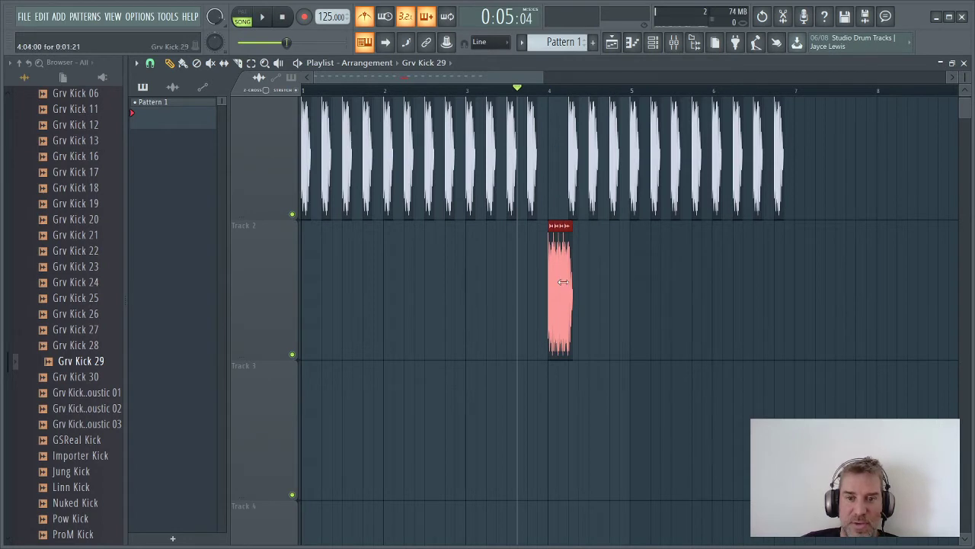
drag(556, 286, 554, 161)
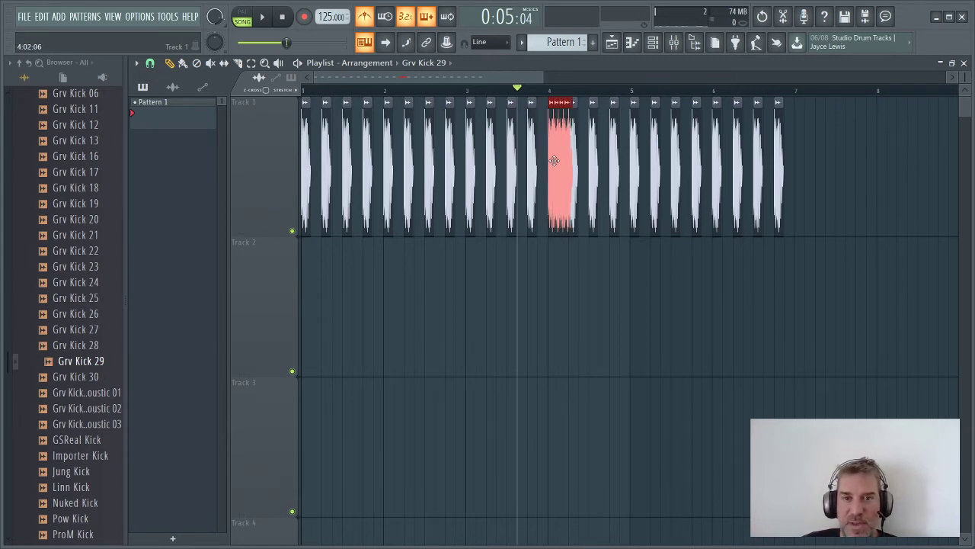
key(space)
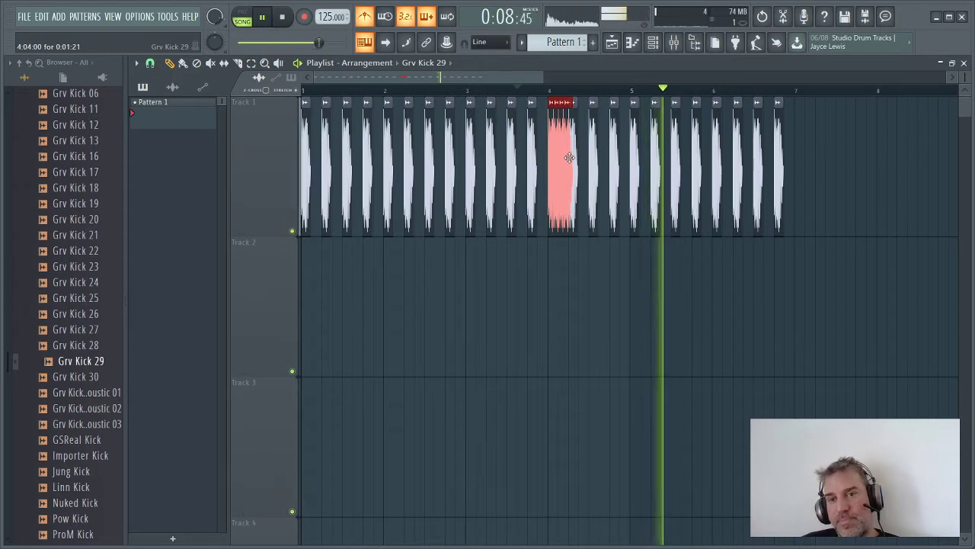
key(space)
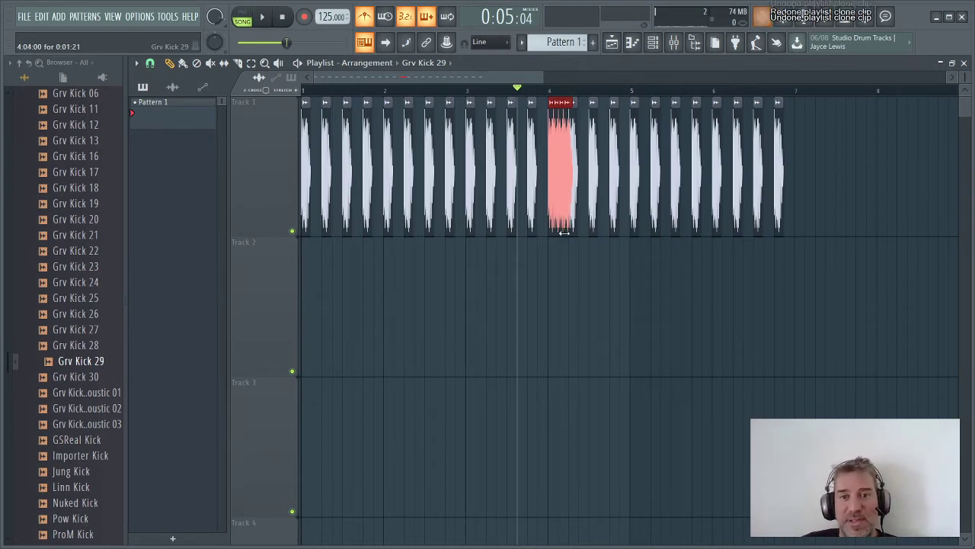
Undo and redo the last playlist clip clone
key(ctrl+z)
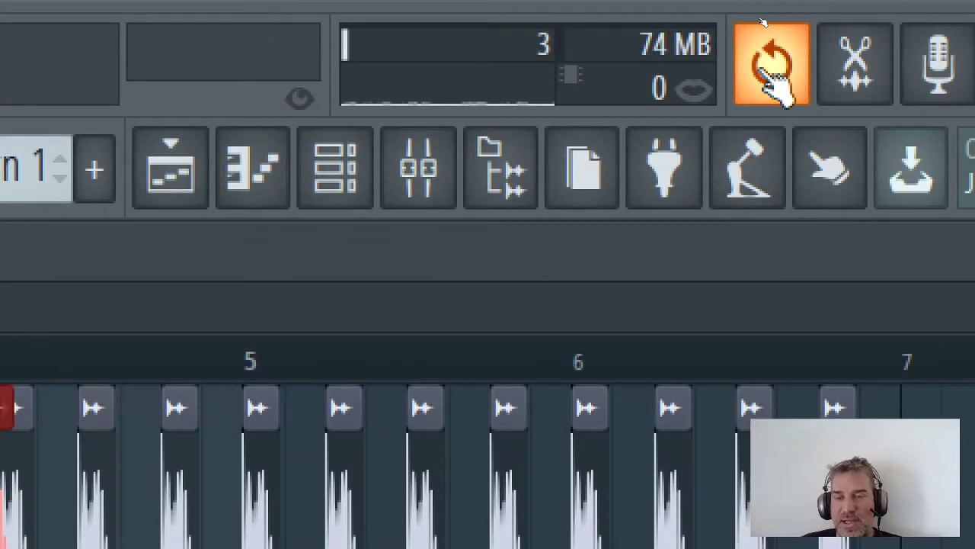
Undo the last playlist clip clone and show the project's undo history in the browser
click(764, 26)
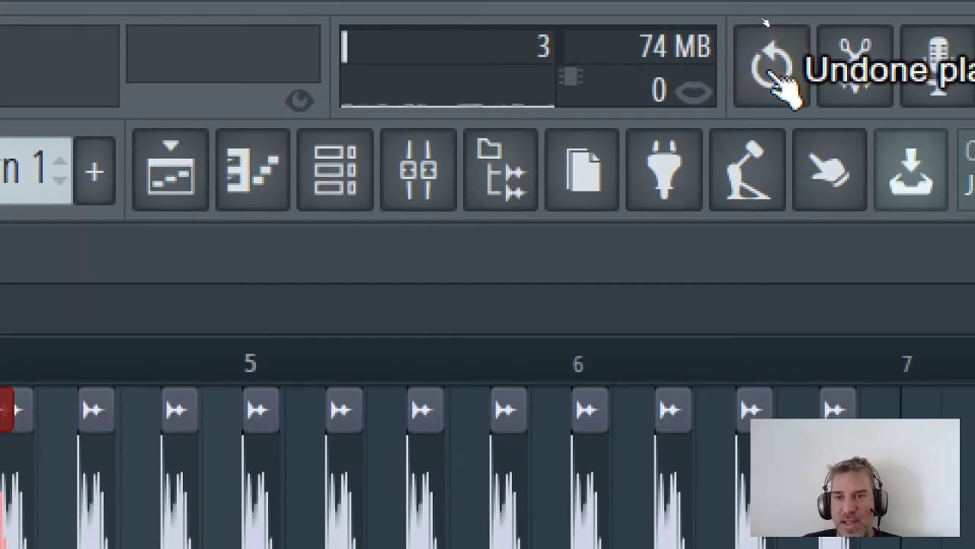
scroll(61, 175, up, 10)
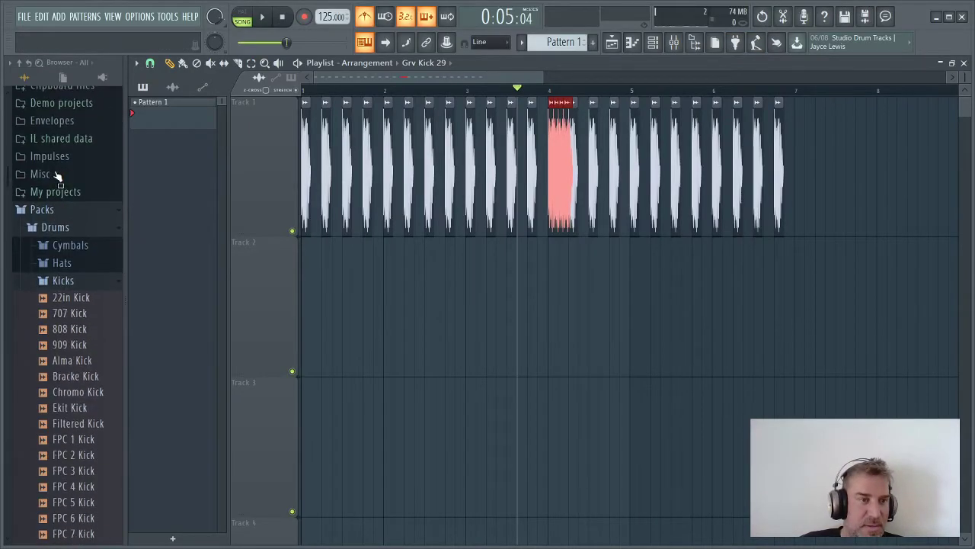
scroll(63, 191, down, 15)
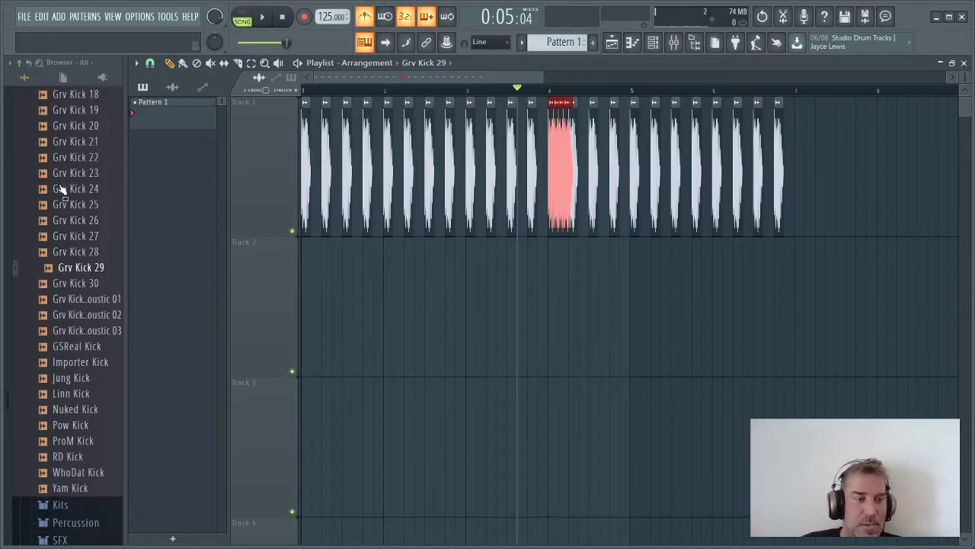
right_click(764, 23)
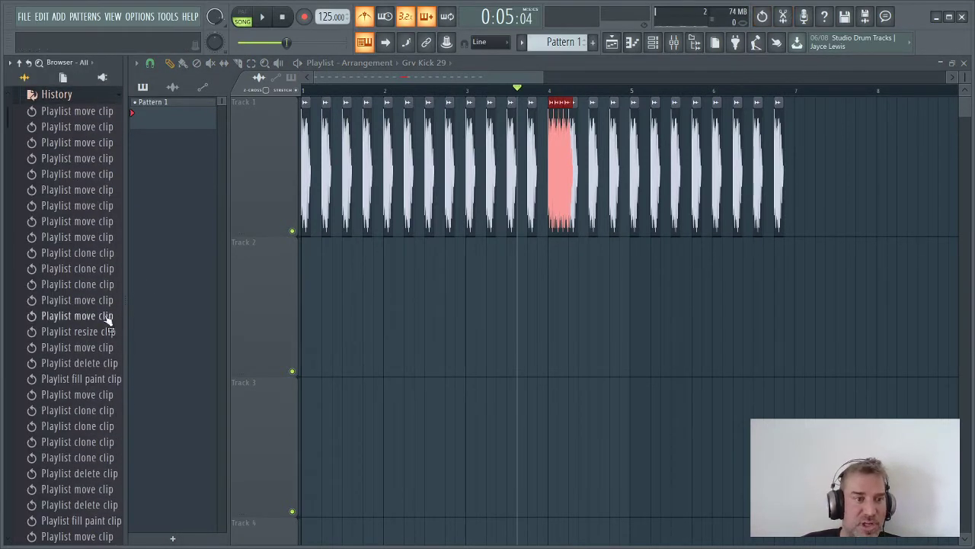
Step back through the undo history to the playlist deselect state, then forward one entry to restore the deletion of the two Track 2 kicks
scroll(84, 358, down, 10)
scroll(68, 392, up, 3)
scroll(67, 335, down, 1)
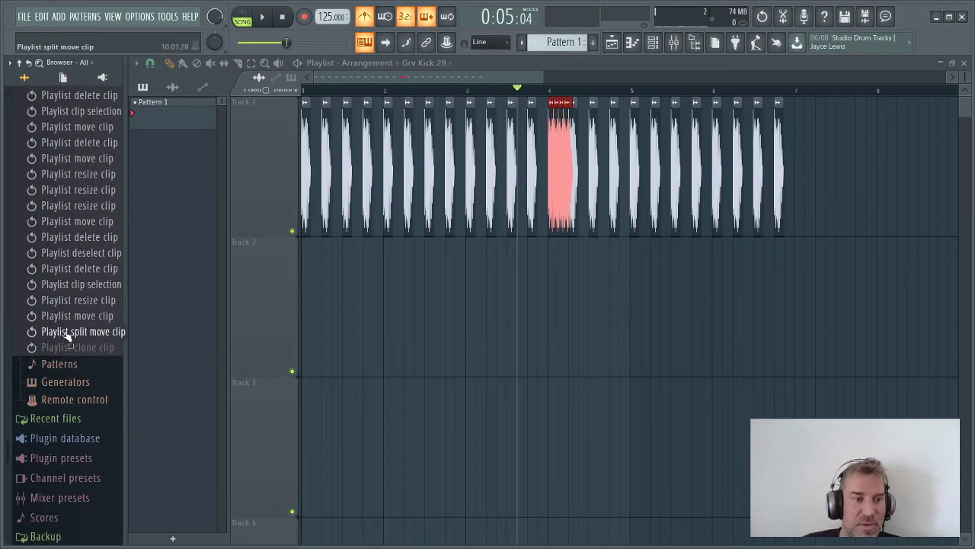
click(57, 300)
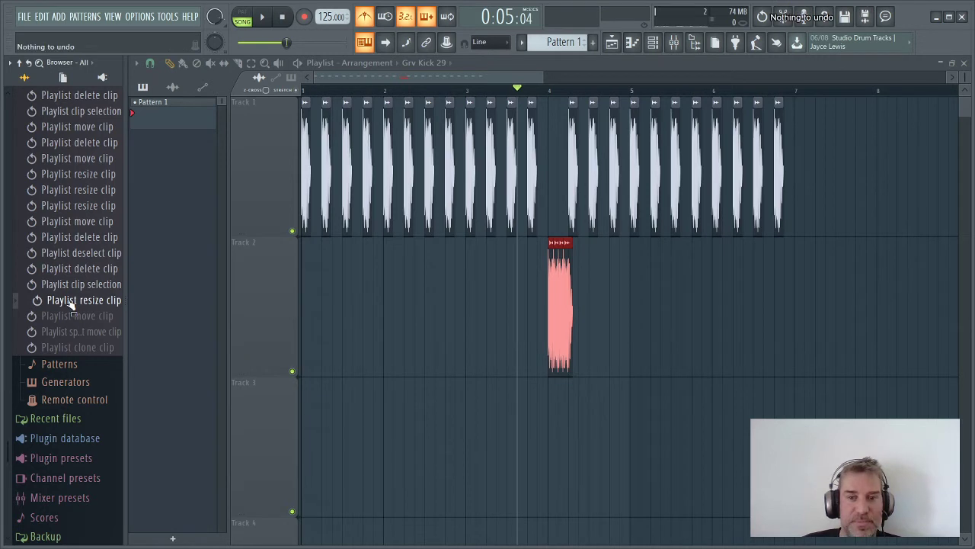
click(69, 285)
click(70, 268)
click(75, 252)
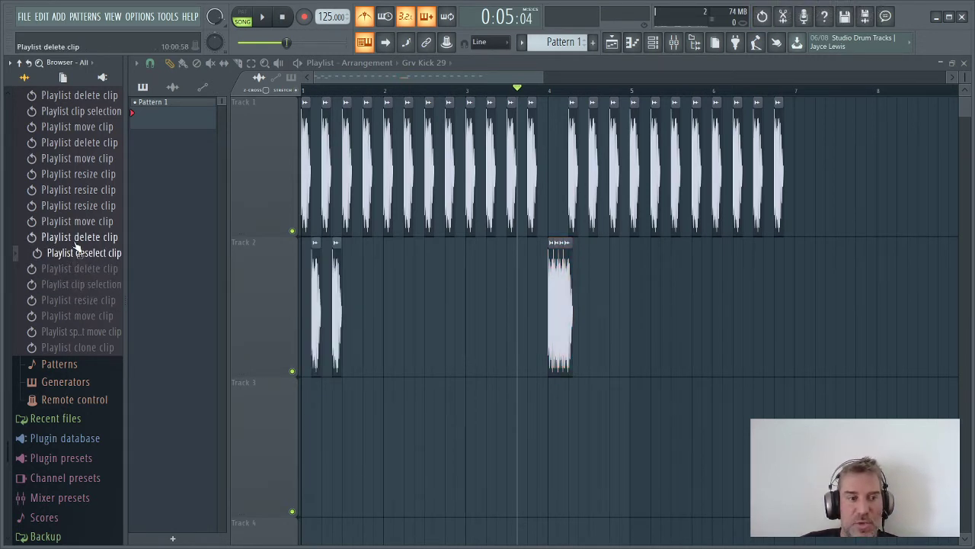
click(68, 270)
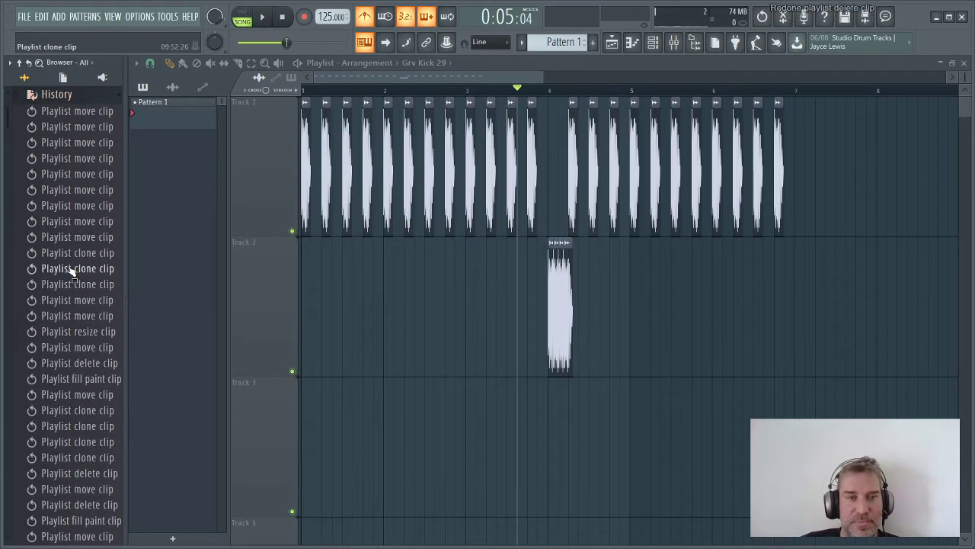
scroll(69, 271, down, 15)
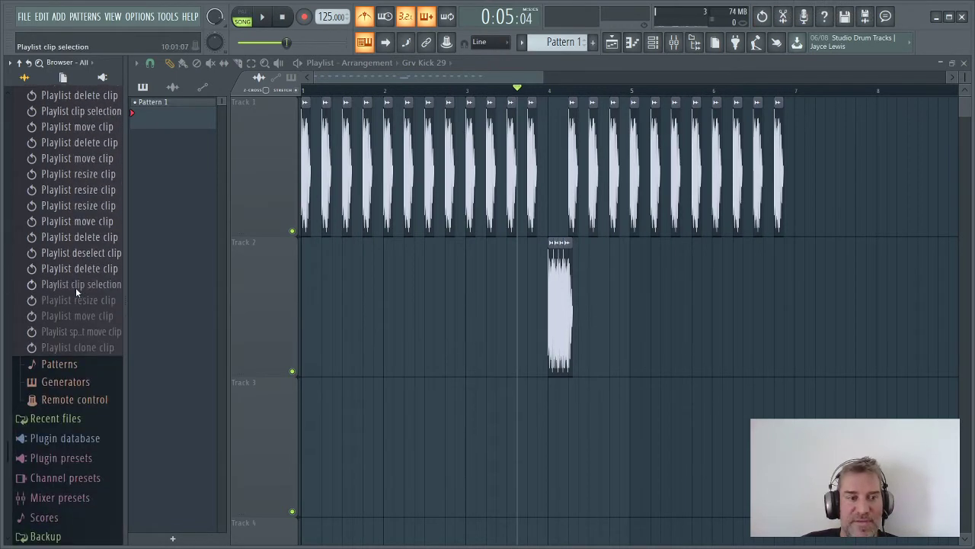
Play the arrangement from the start of bar 4 to hear the Track 2 roll
drag(518, 91, 537, 96)
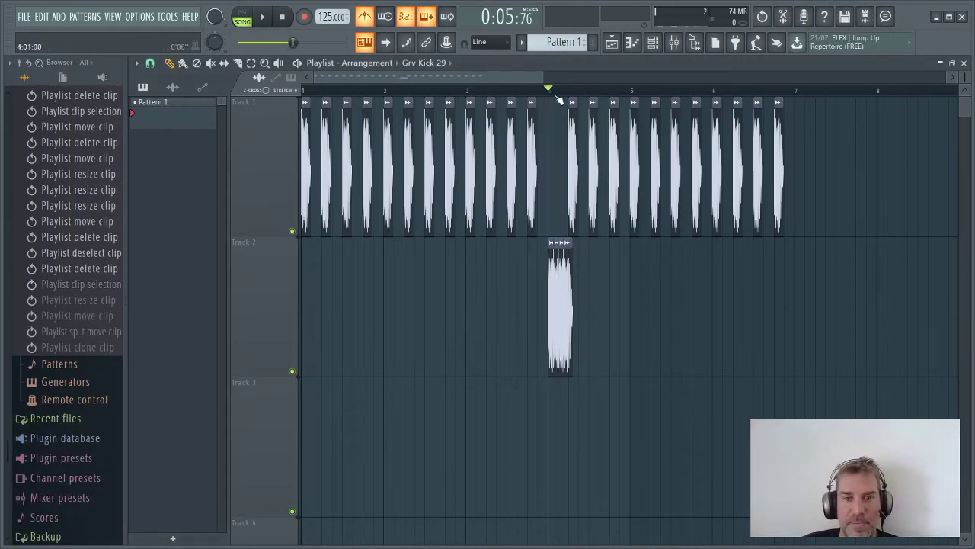
key(space)
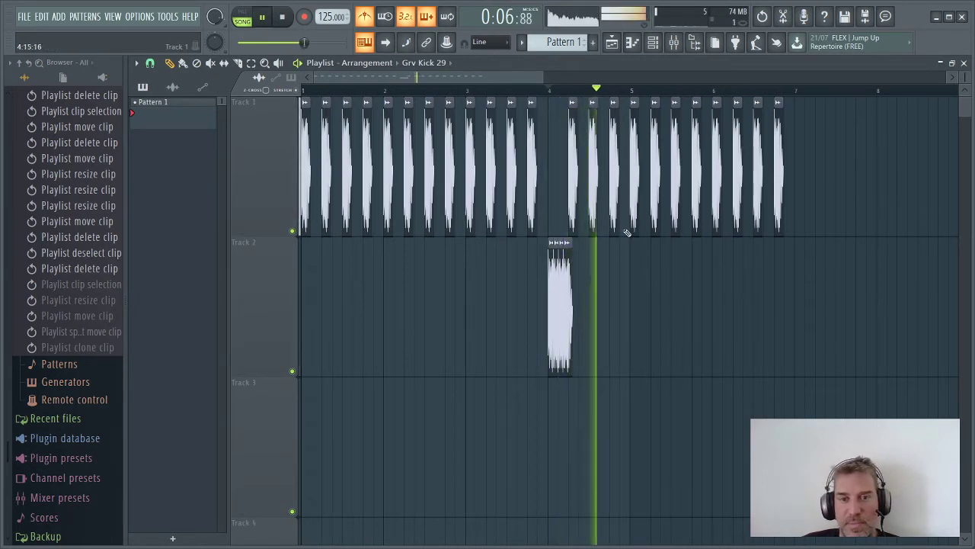
key(space)
Replace the Track 1 kick at the start of bar 6 with a clone of the four-kick roll on Track 2, and play the arrangement
right_click(716, 183)
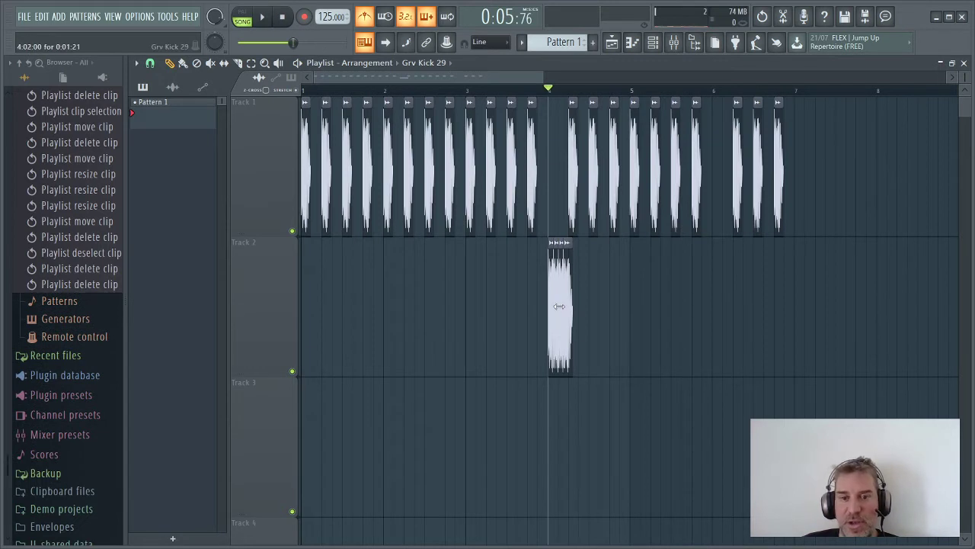
mouse_move(601, 285)
mouse_down()
mouse_move(551, 289)
mouse_move(724, 293)
mouse_up()
key(space)
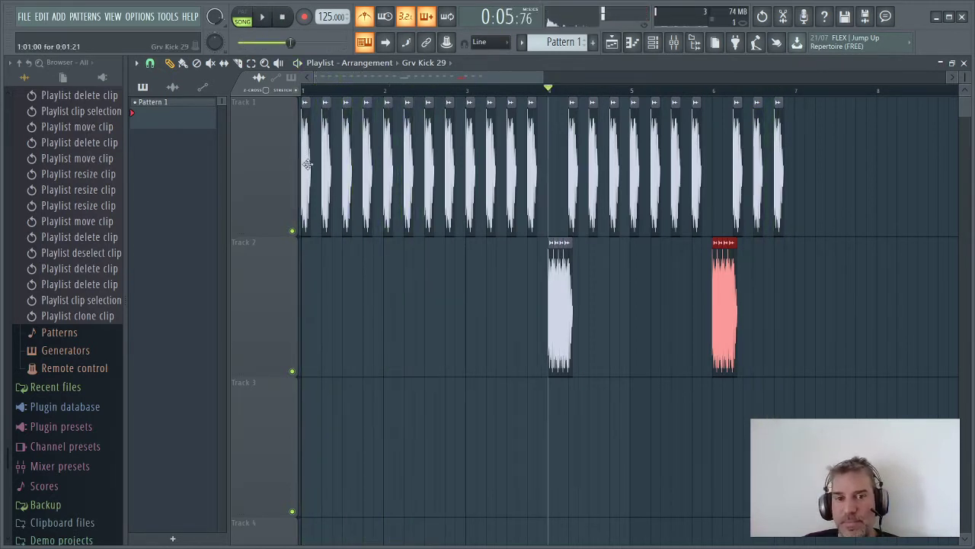
key(space)
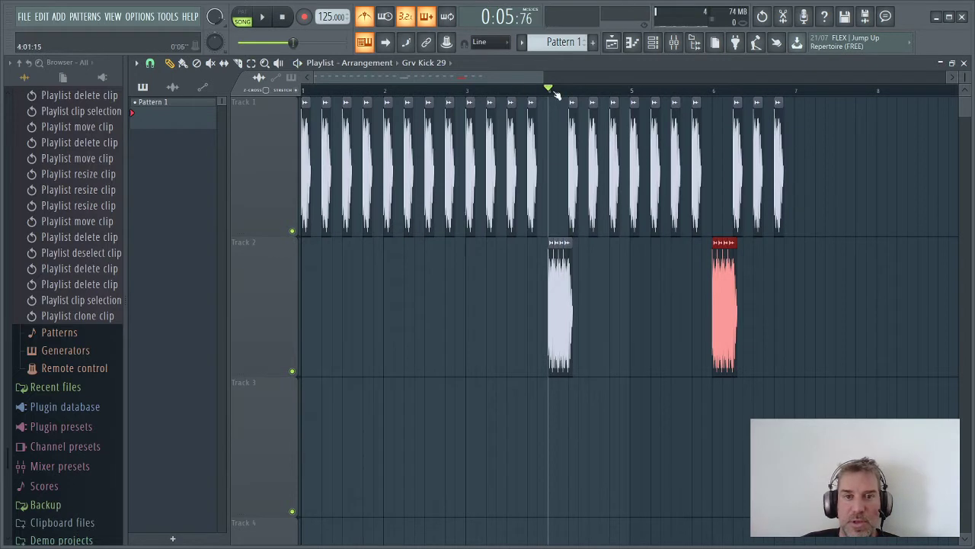
key(space)
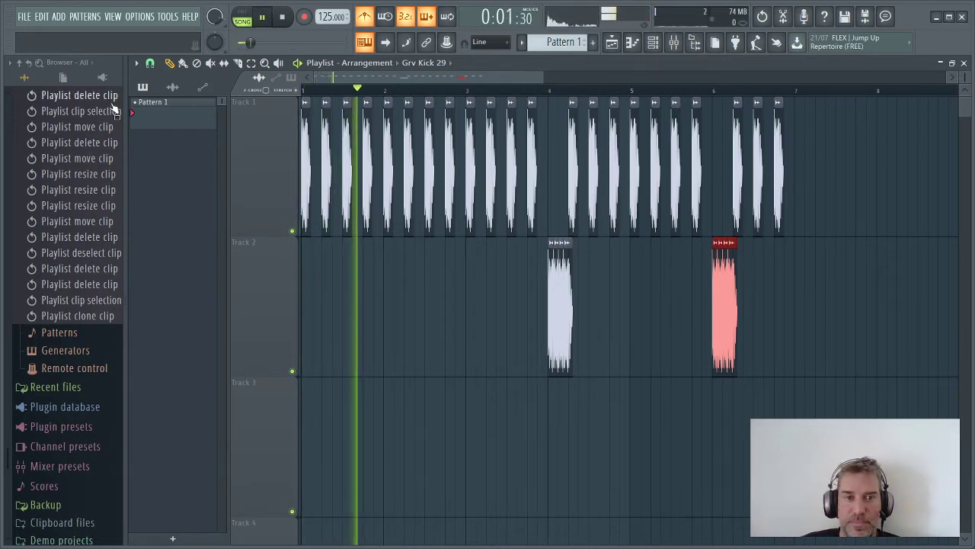
key(space)
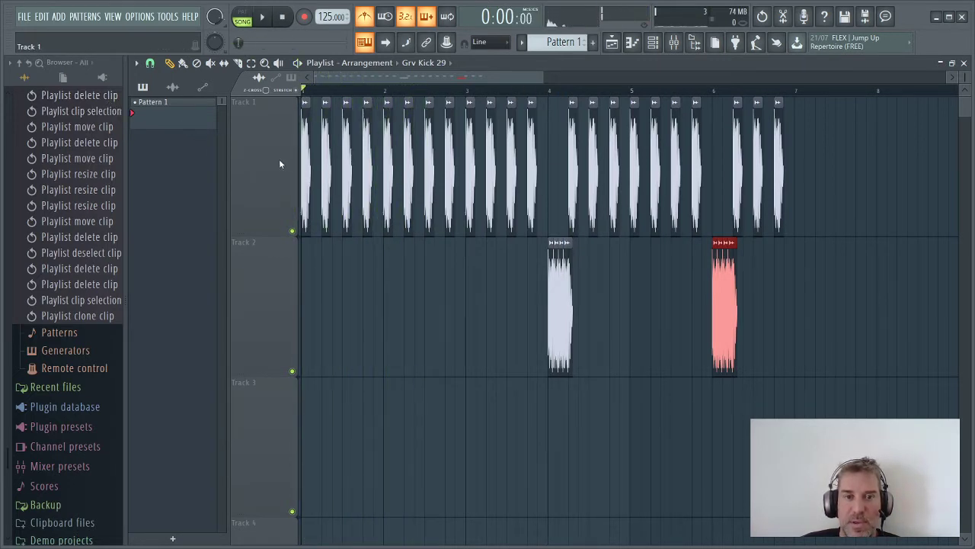
Replace the last Track 1 kick of bar 2 with a clone of the four-kick roll on Track 2, and play from bar 2
right_click(452, 160)
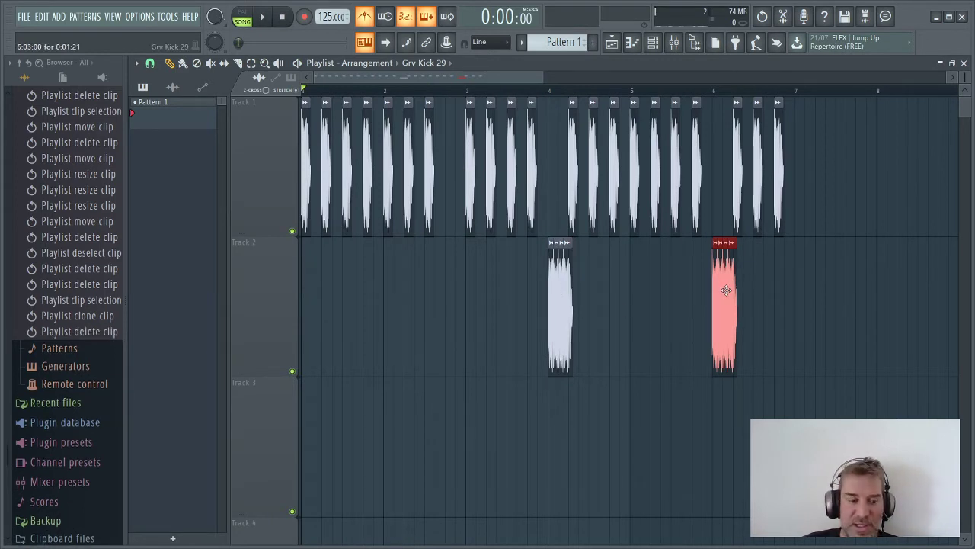
mouse_move(726, 290)
mouse_down()
mouse_move(452, 287)
mouse_move(459, 283)
mouse_up()
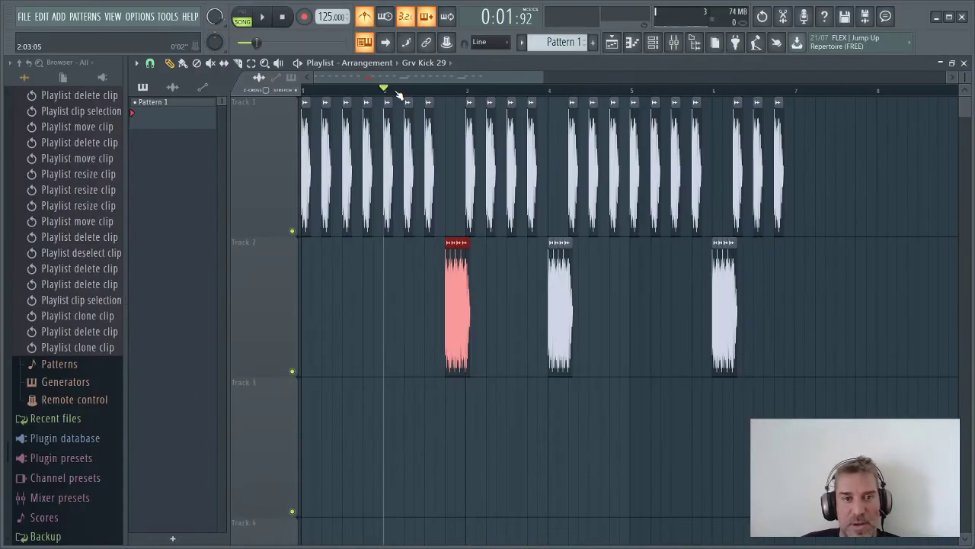
click(399, 103)
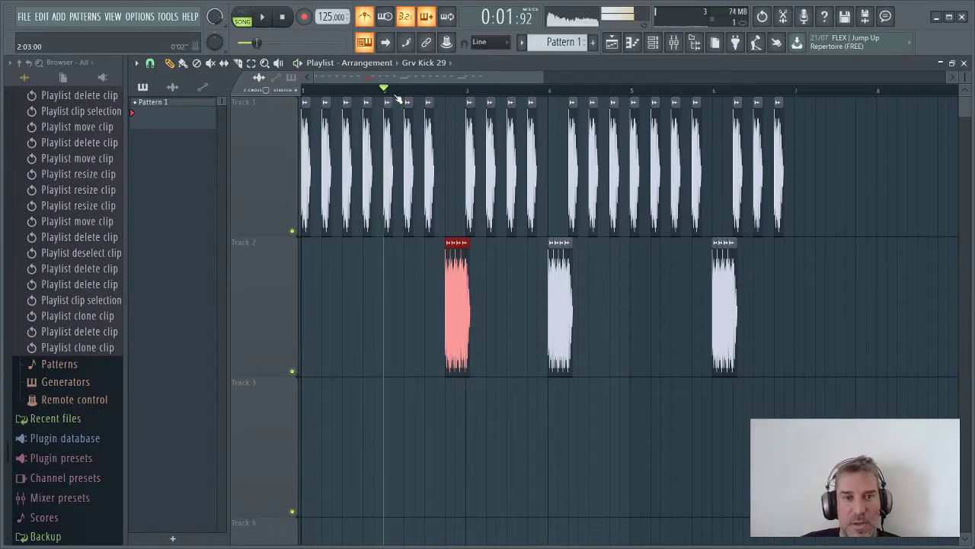
key(space)
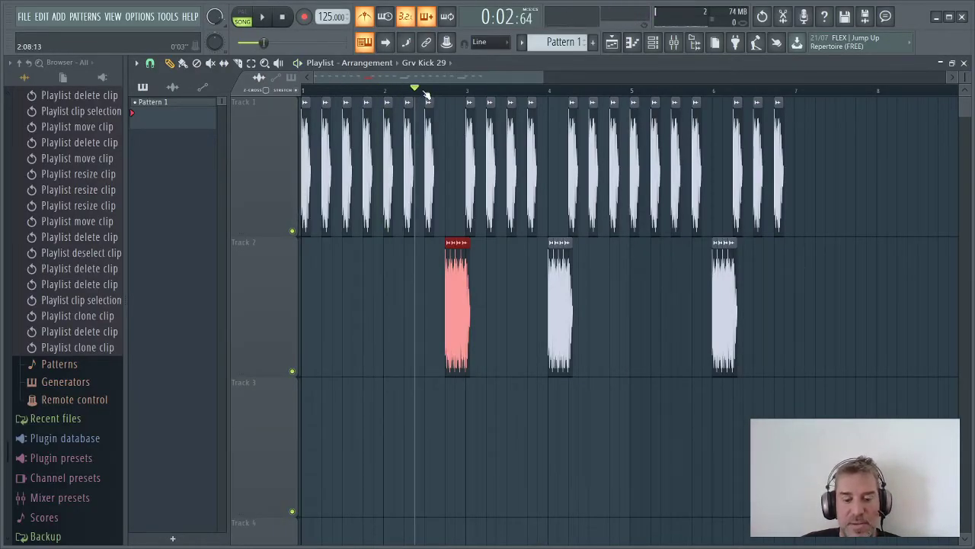
key(space)
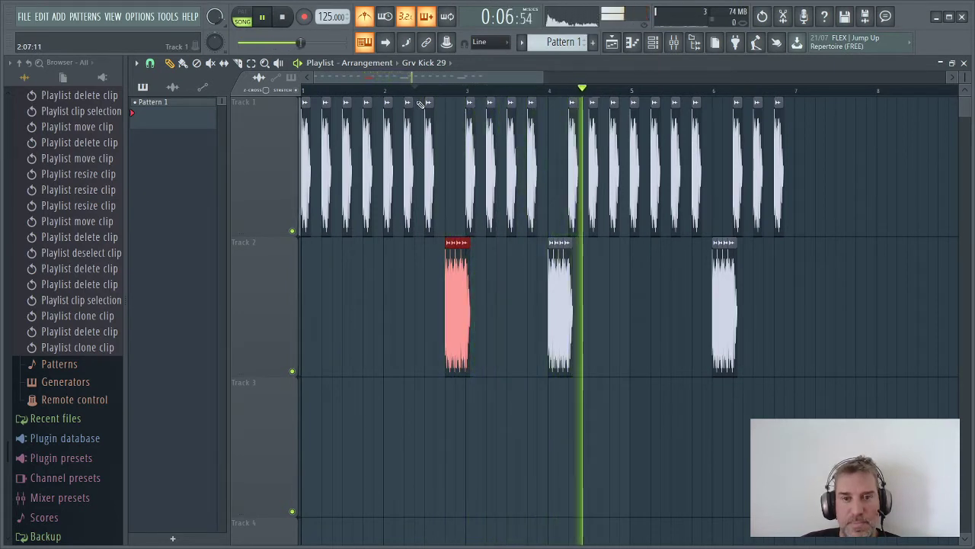
key(space)
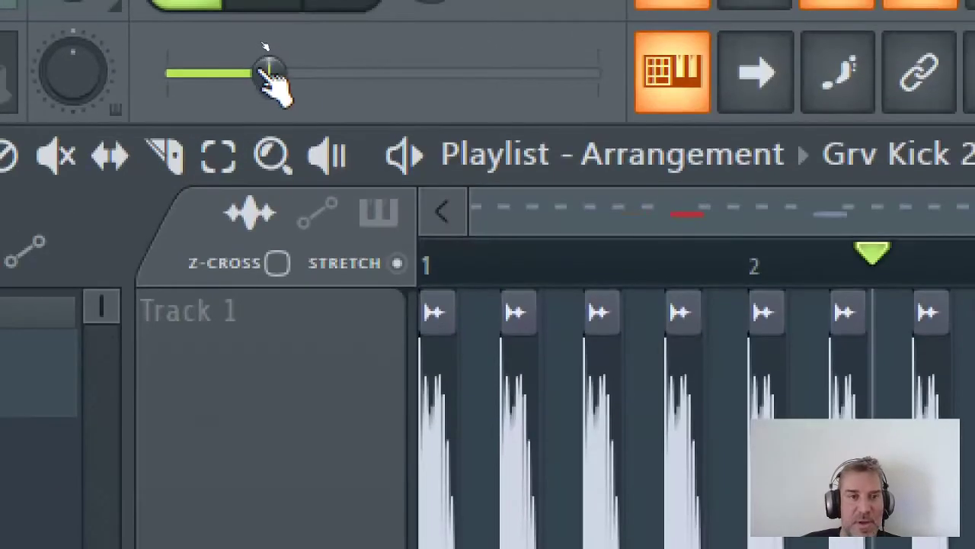
Scrub the song position back and forth, then play the arrangement through its three rolls to the last kick
drag(276, 73, 290, 86)
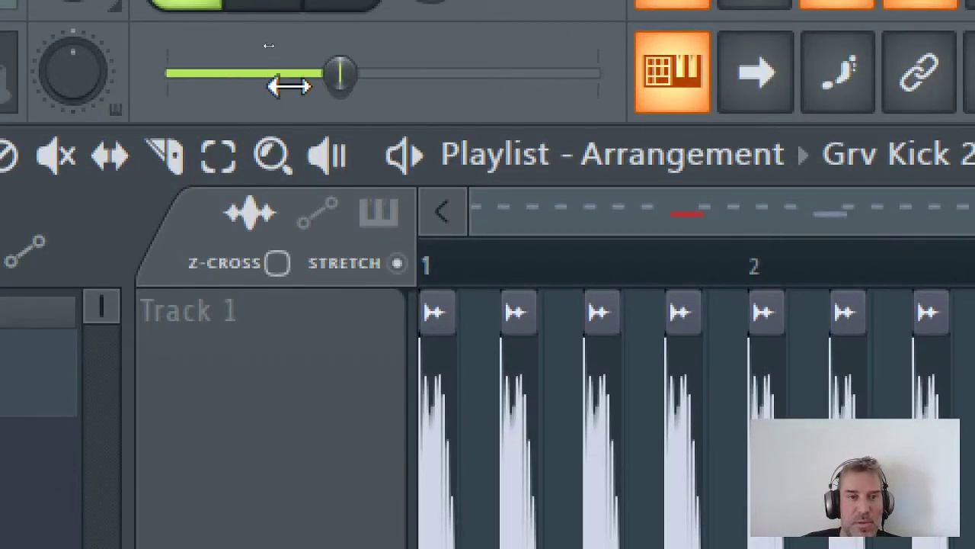
scroll(388, 88, up, 5)
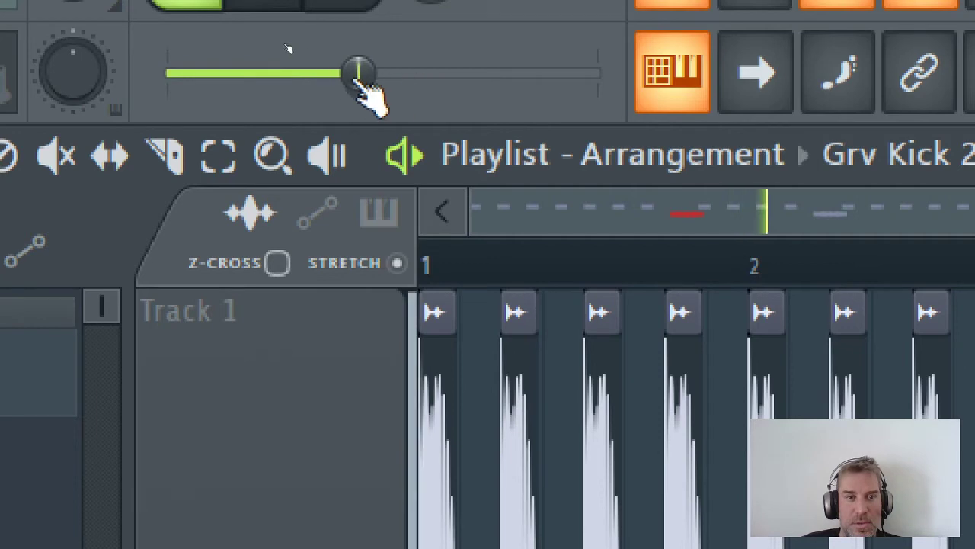
scroll(349, 81, down, 11)
scroll(349, 82, up, 4)
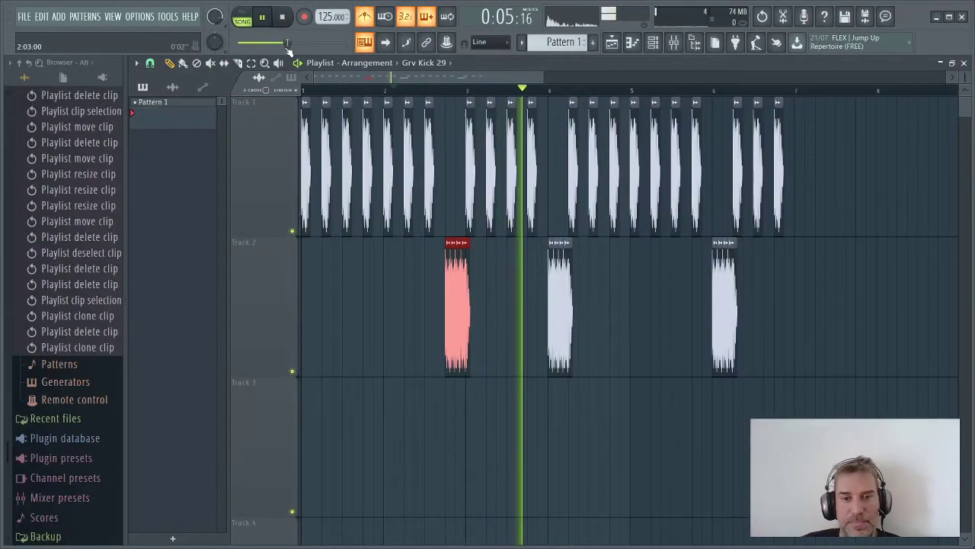
scroll(288, 47, up, 2)
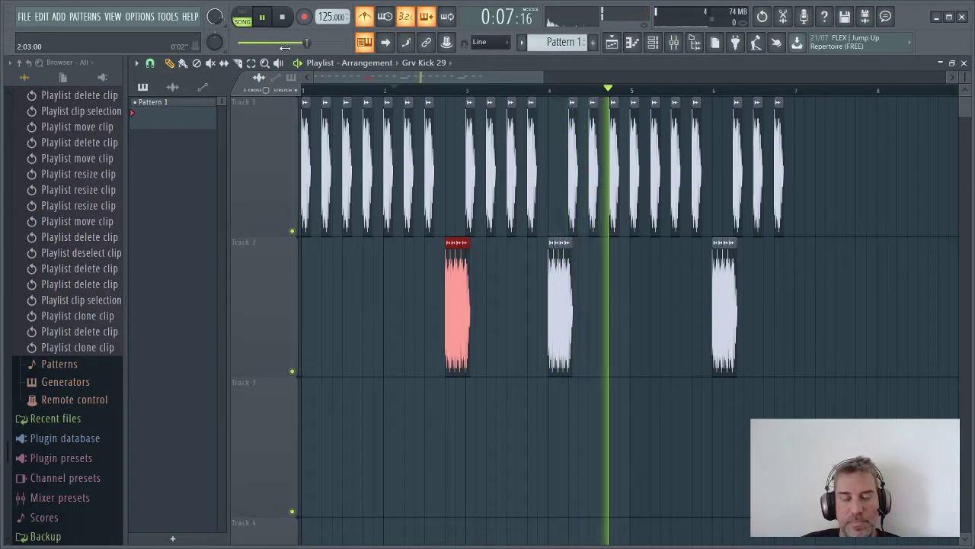
scroll(285, 47, up, 2)
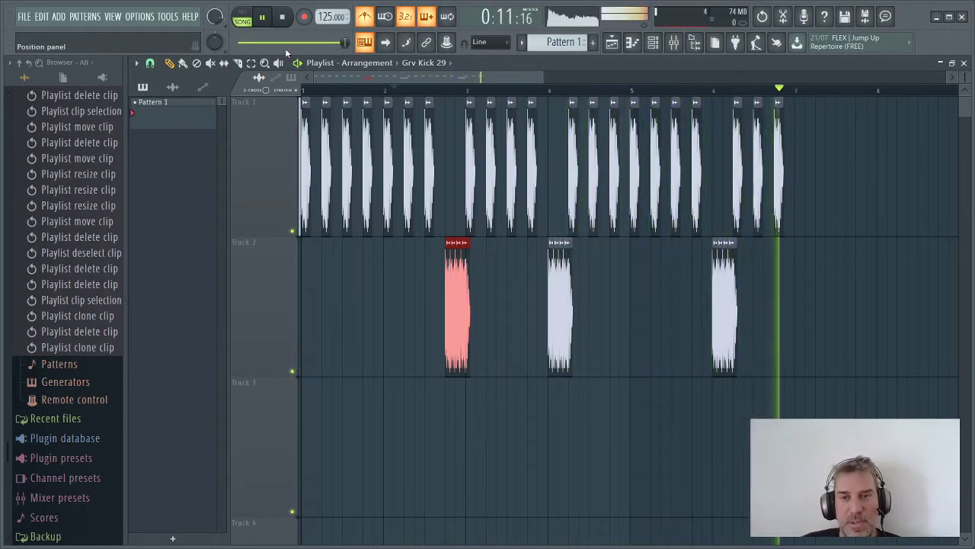
key(space)
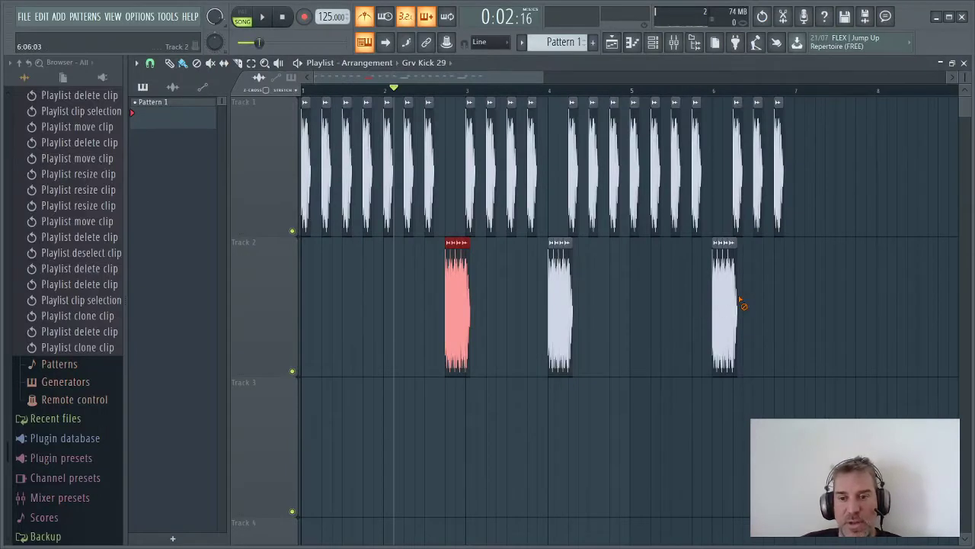
Delete all three rolls on Track 2 and every Track 1 kick from bar 3 onward
right_click(723, 303)
right_click(455, 305)
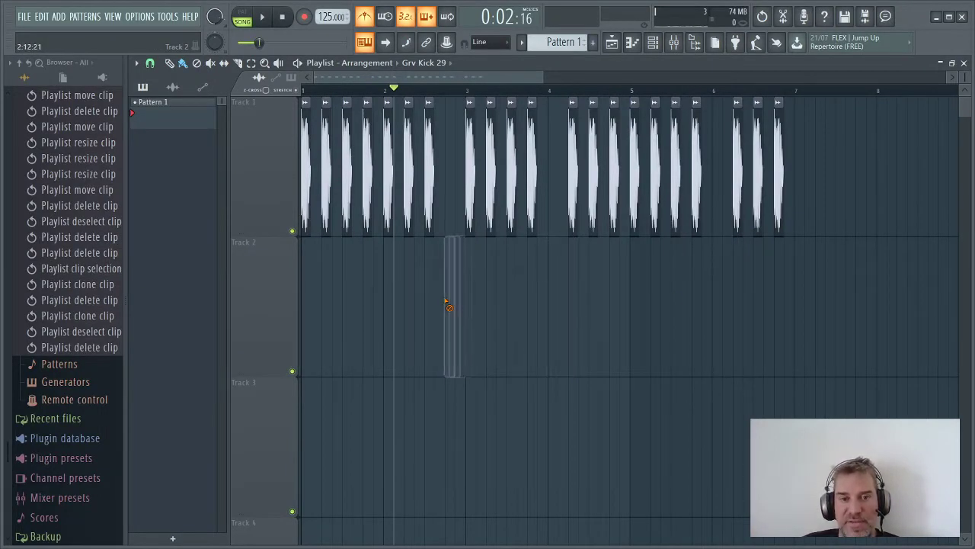
drag(469, 192, 787, 204)
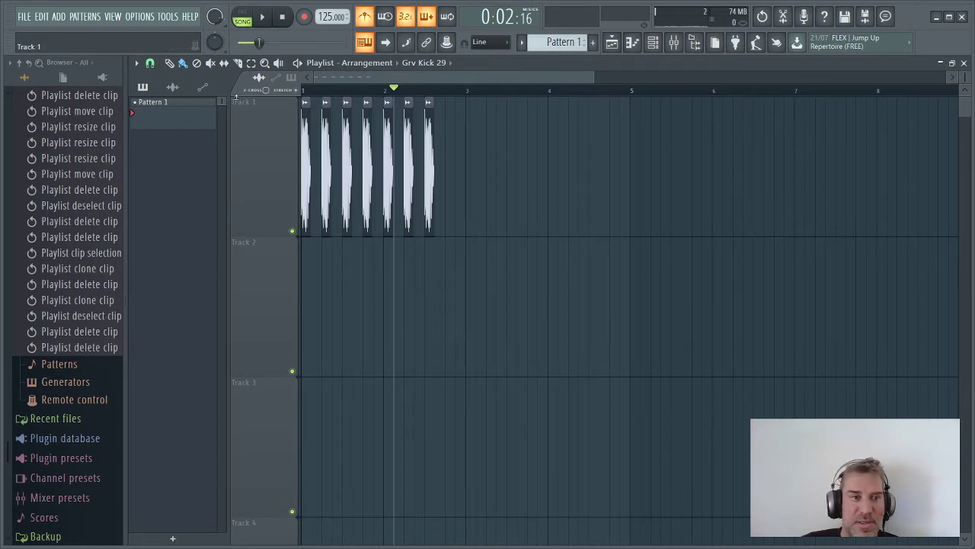
Select the seven remaining Track 1 kicks and clone them directly after the originals, starting on the last beat of bar 2
click(169, 62)
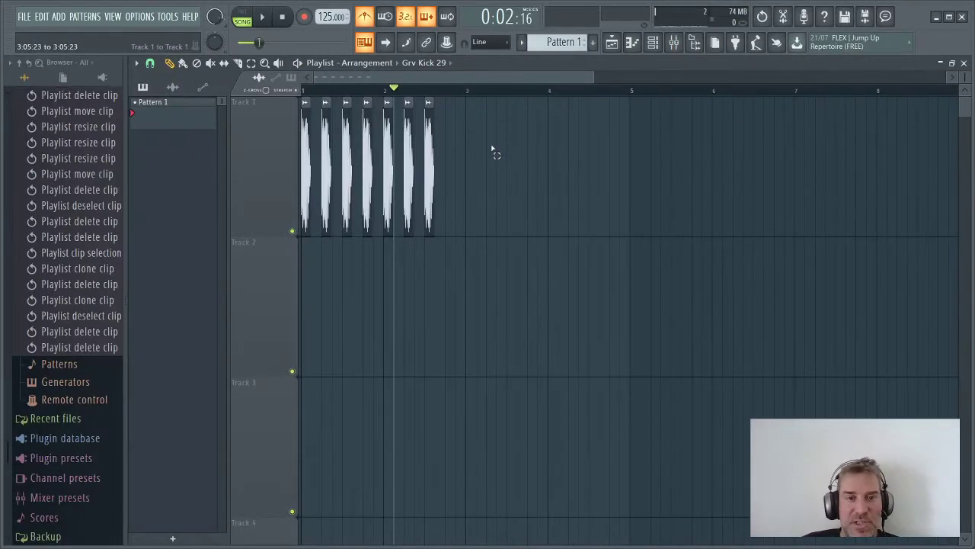
drag(494, 152, 294, 202)
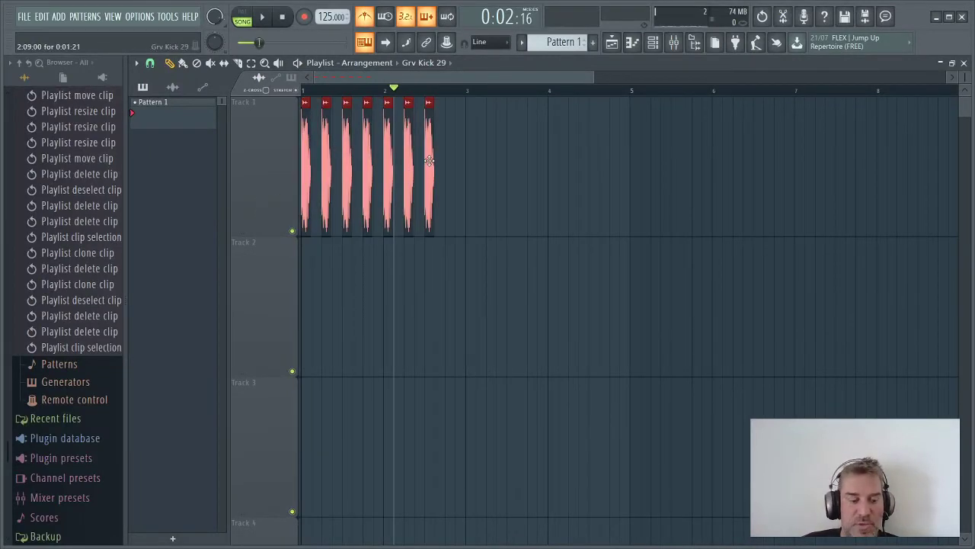
mouse_move(429, 161)
mouse_down()
mouse_move(449, 162)
mouse_move(386, 171)
mouse_move(587, 170)
mouse_move(573, 176)
mouse_up()
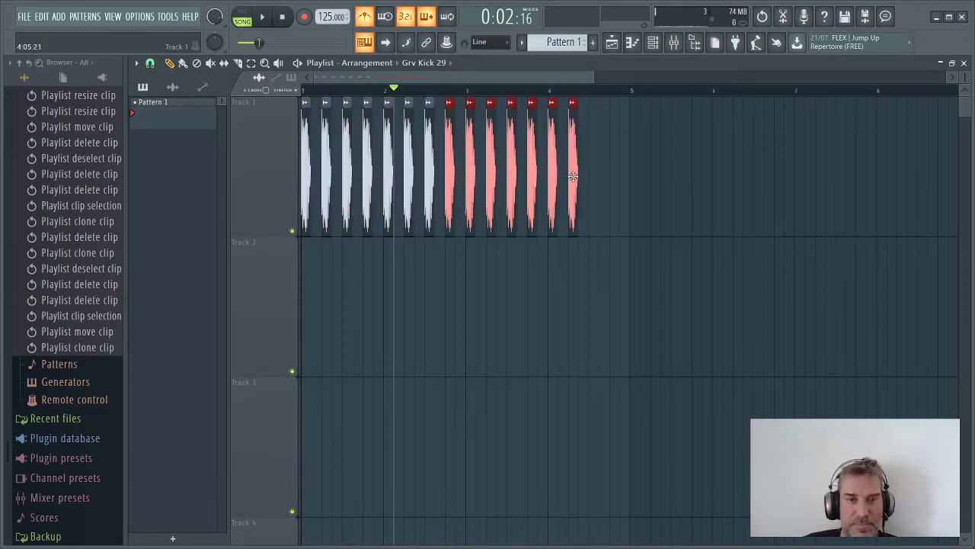
Find the Packs folder in the browser, expand it, and collapse its Drums folder to view the available sample packs
scroll(63, 156, up, 10)
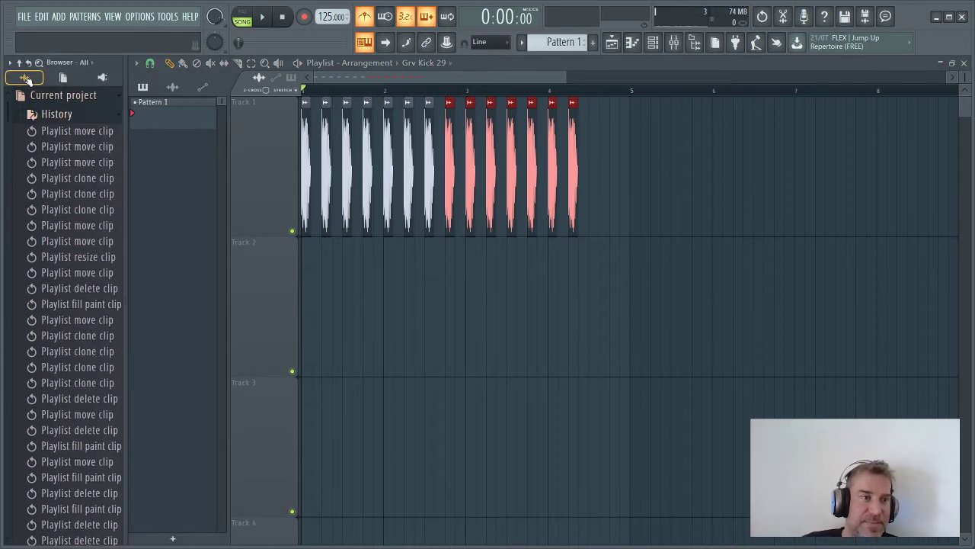
scroll(44, 238, down, 10)
scroll(45, 237, down, 4)
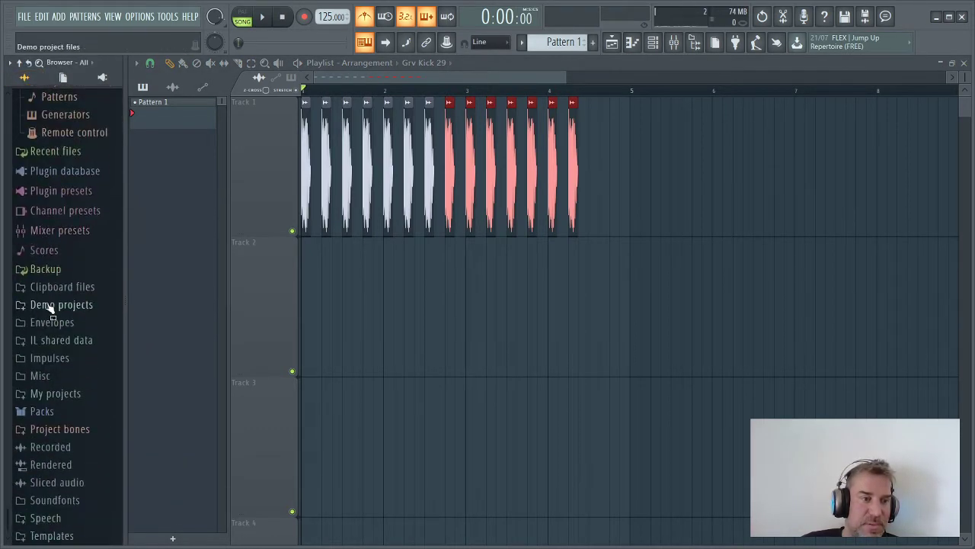
click(36, 410)
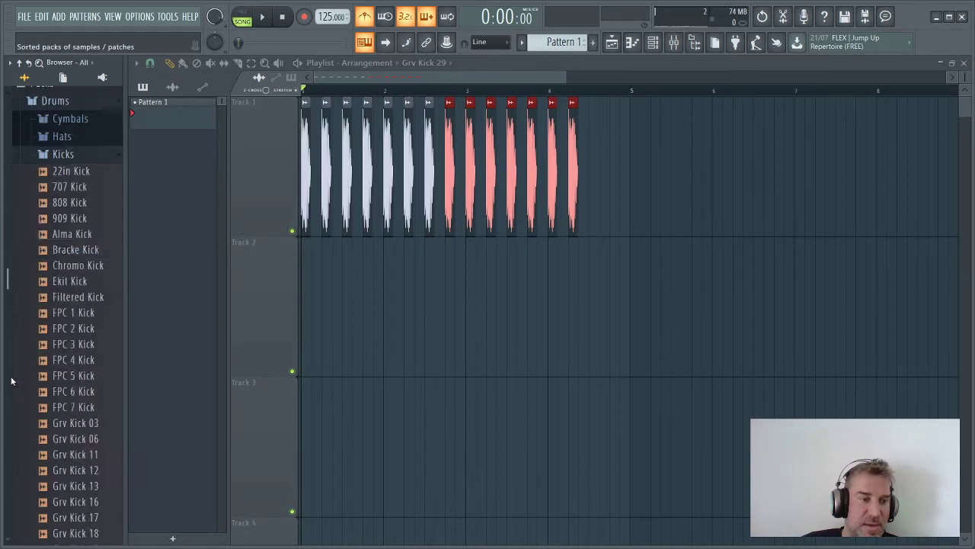
scroll(11, 373, down, 4)
scroll(32, 356, up, 5)
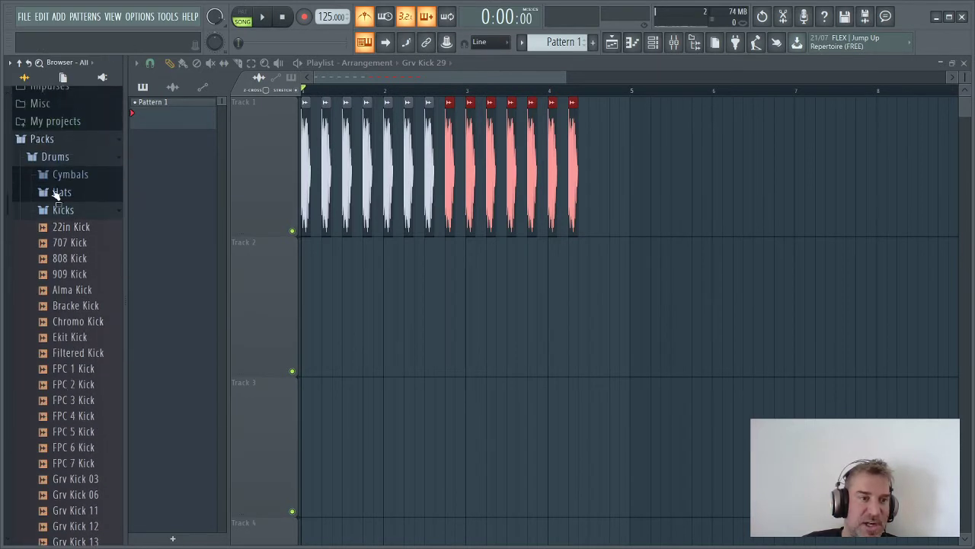
click(43, 158)
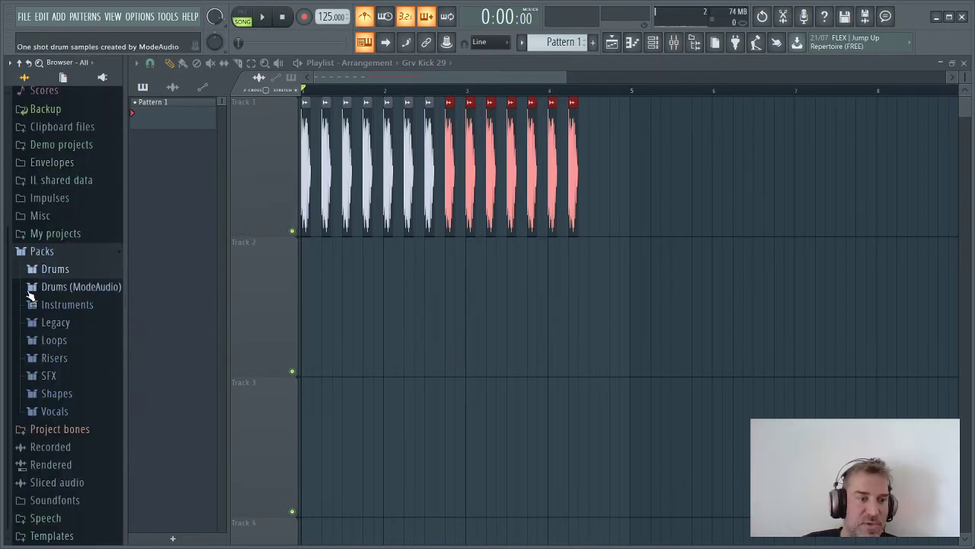
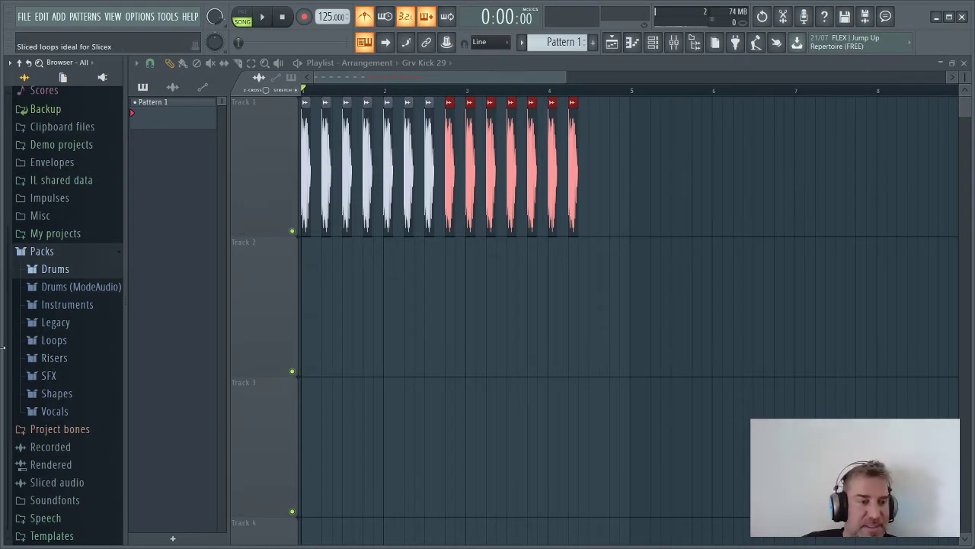
Open the Claps folder of the Drums (ModeAudio) pack and audition the Attack Clap 10 sample
click(44, 275)
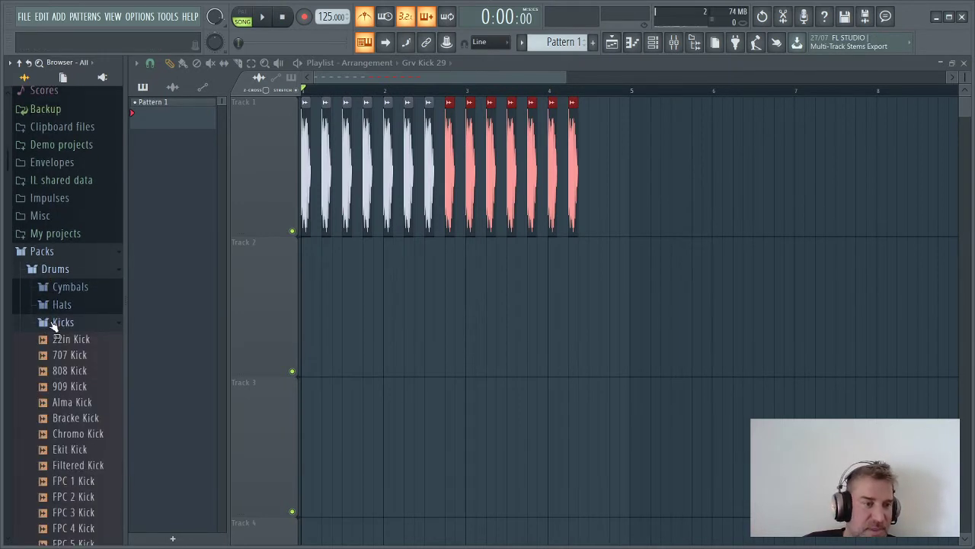
click(53, 325)
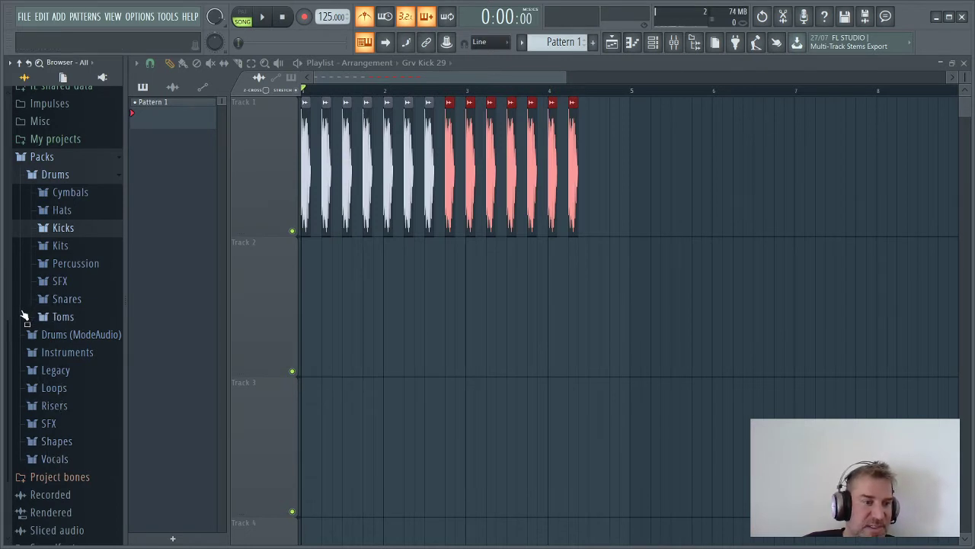
click(44, 335)
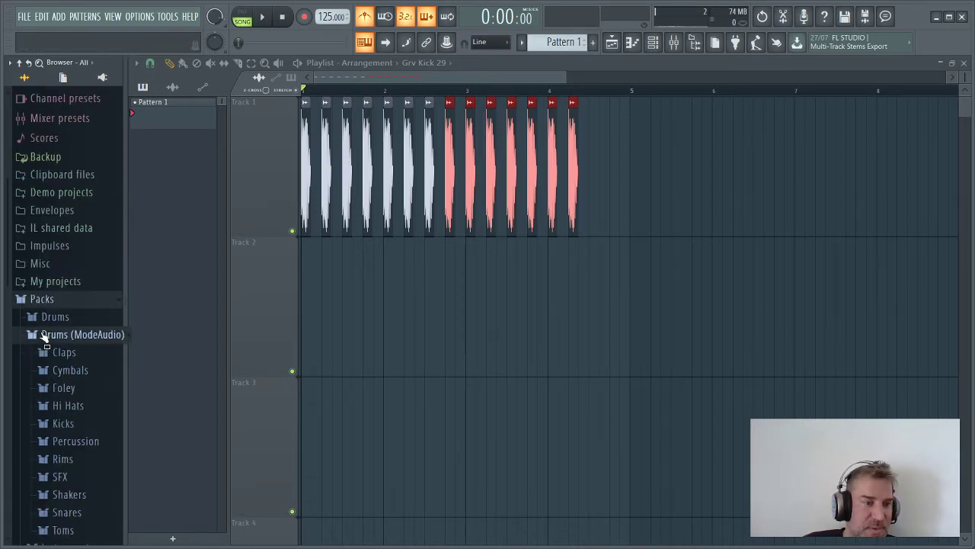
scroll(45, 340, down, 5)
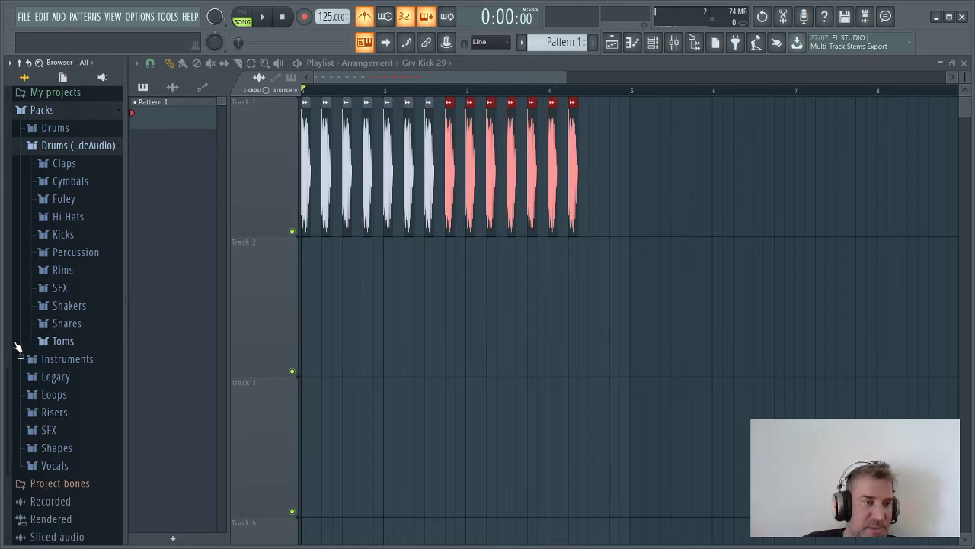
scroll(18, 348, up, 2)
click(63, 258)
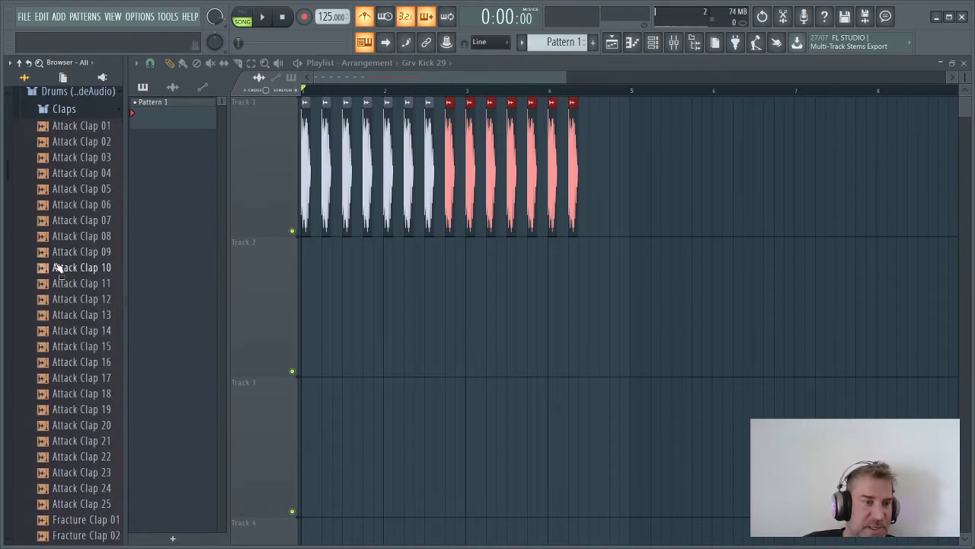
click(65, 271)
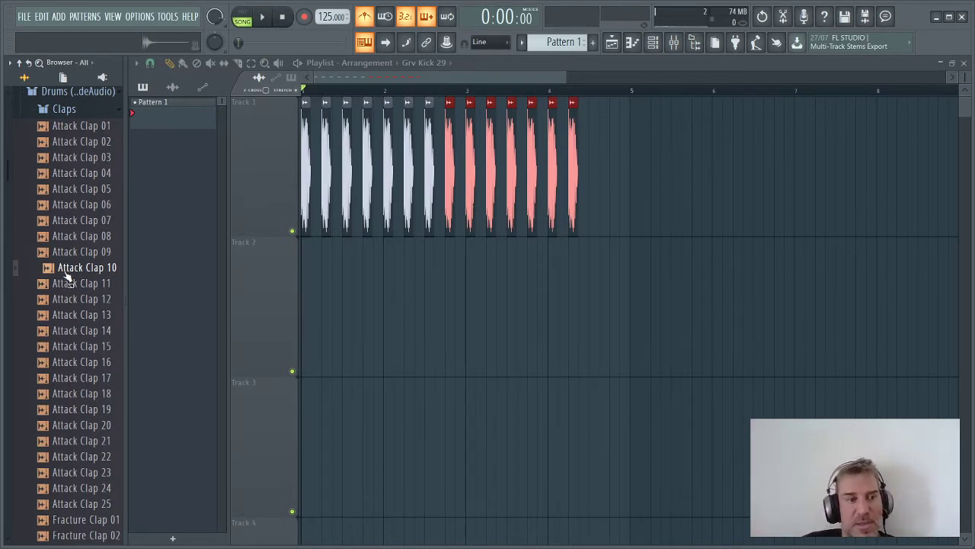
Place Attack Clap 10 on Track 2 at the start of bar 1 and play it back with the kicks
drag(67, 274, 323, 276)
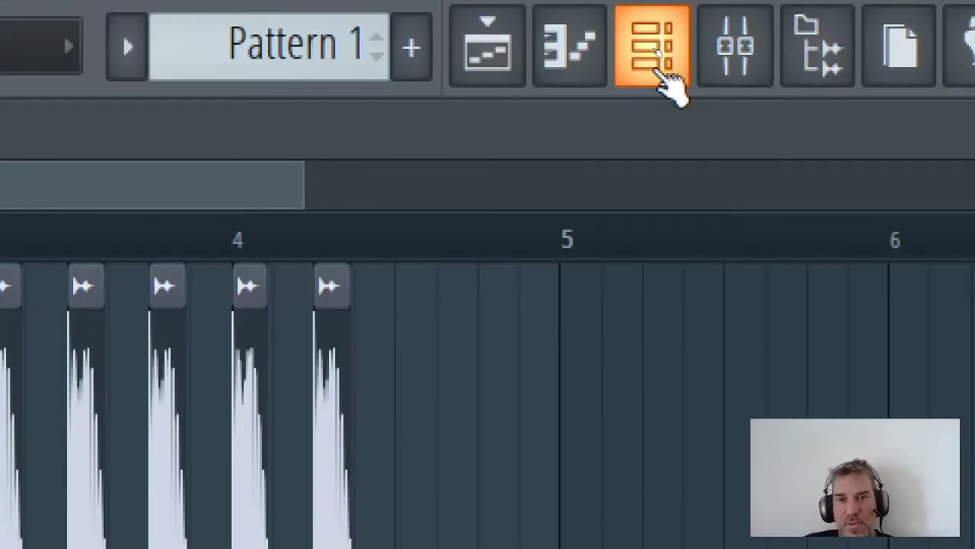
click(653, 57)
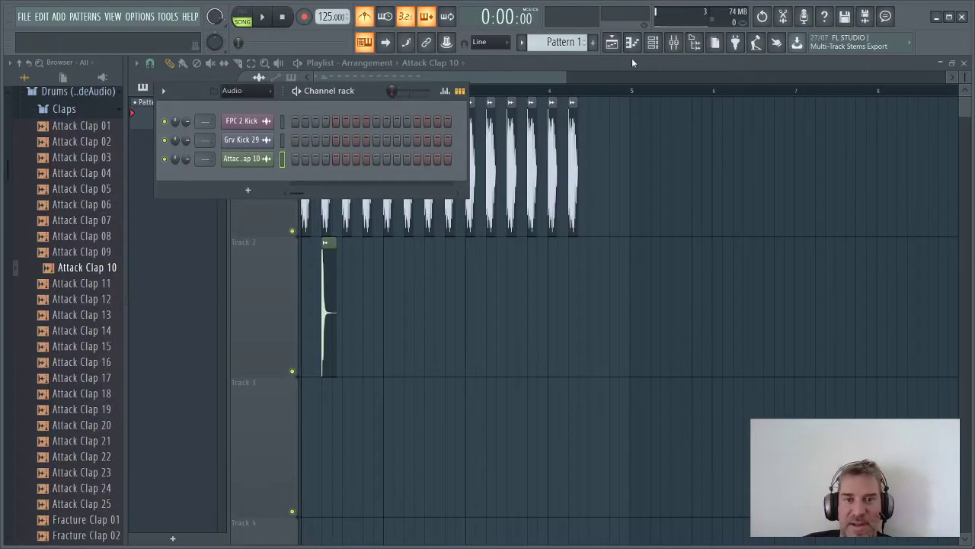
key(F6)
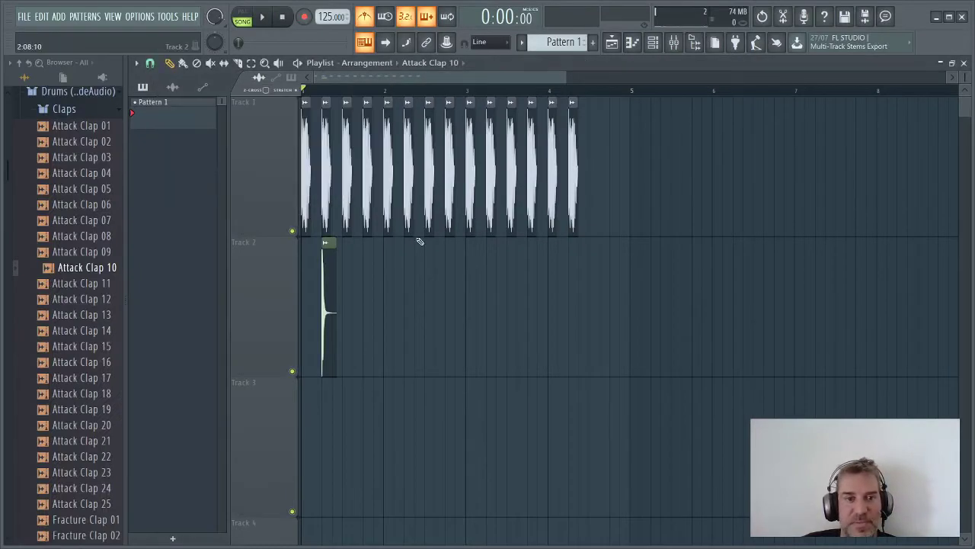
drag(331, 265, 300, 264)
key(space)
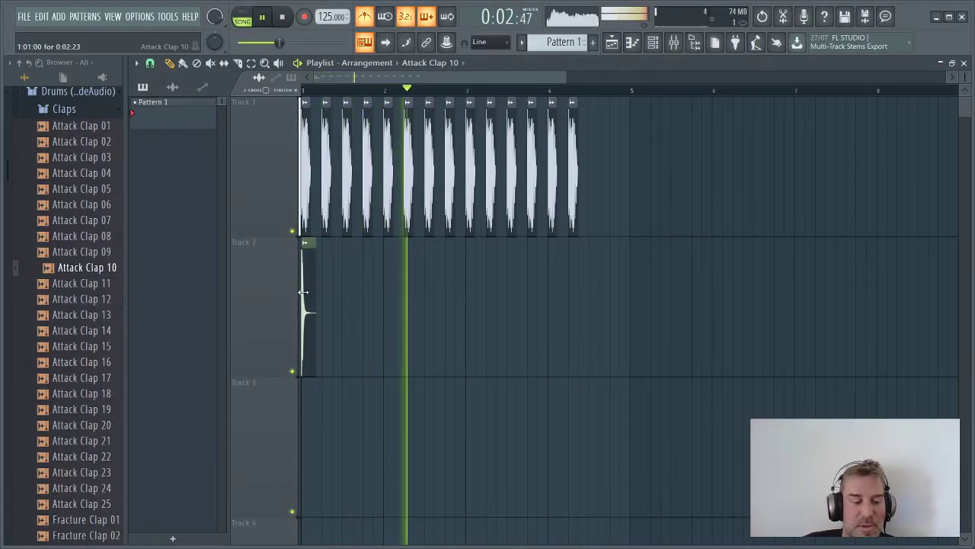
key(space)
Move the Attack Clap 10 clip on Track 2 to line up with the second kick at 1:05:00
scroll(312, 289, up, 5)
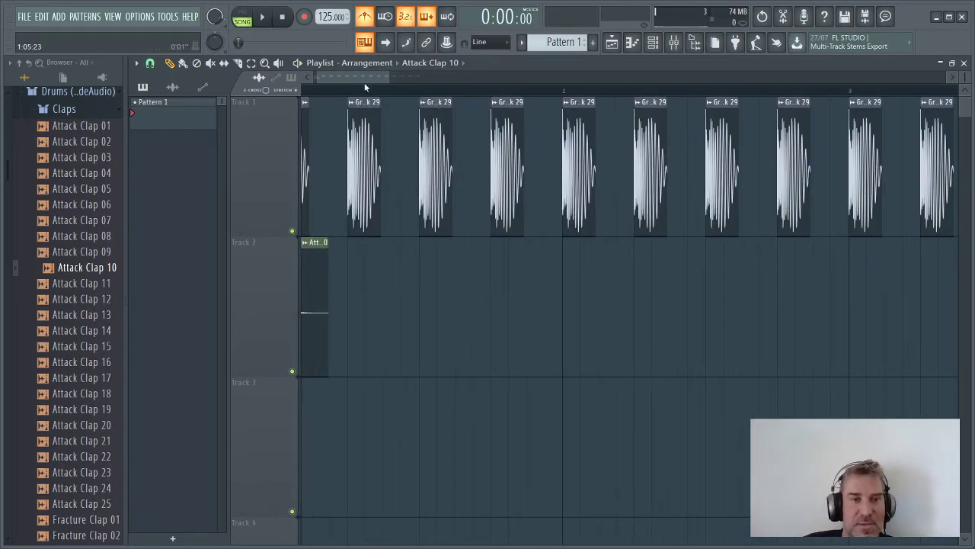
scroll(364, 82, left, 2)
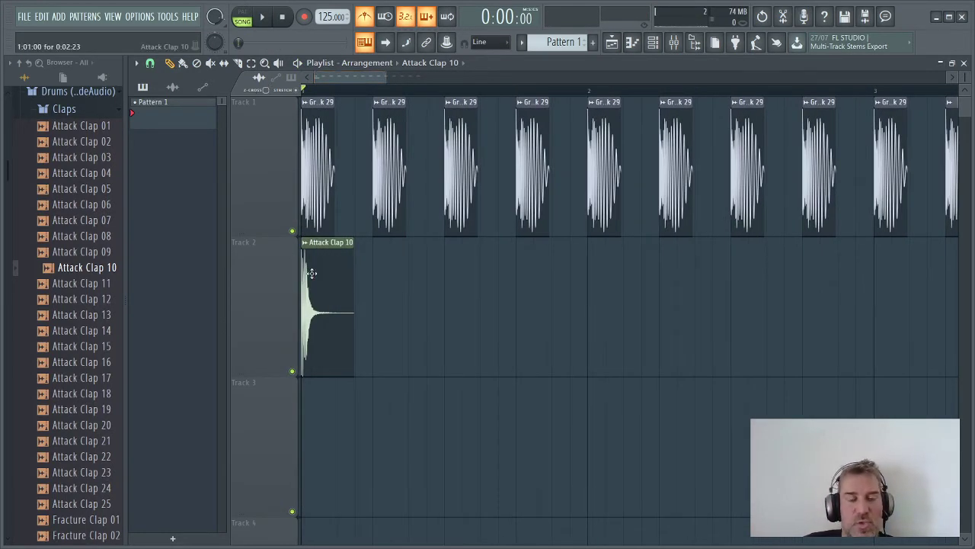
drag(312, 273, 394, 282)
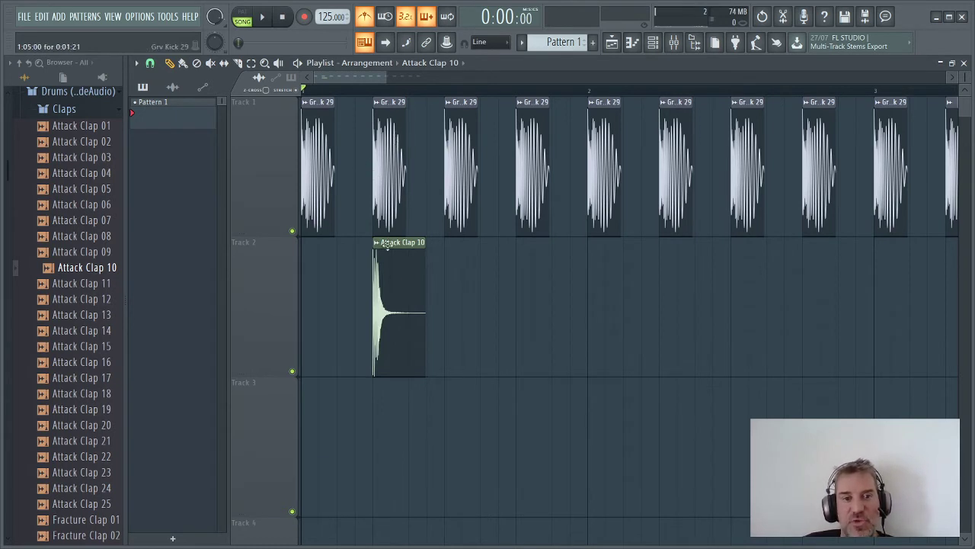
drag(389, 245, 398, 270)
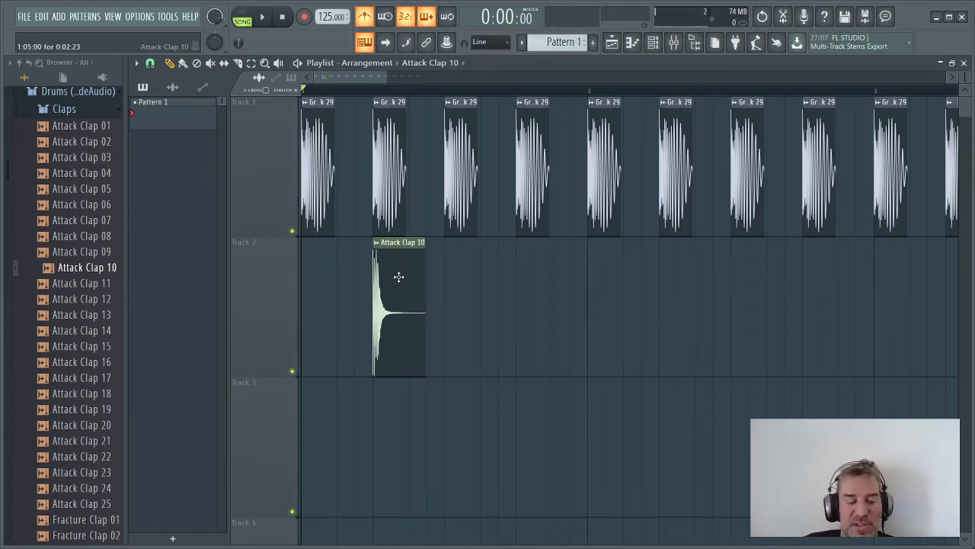
Duplicate the clap on Track 2 under the fourth and sixth kicks, at 1:13:00 and 2:05:00, playing back each addition
drag(397, 276, 543, 290)
key(space)
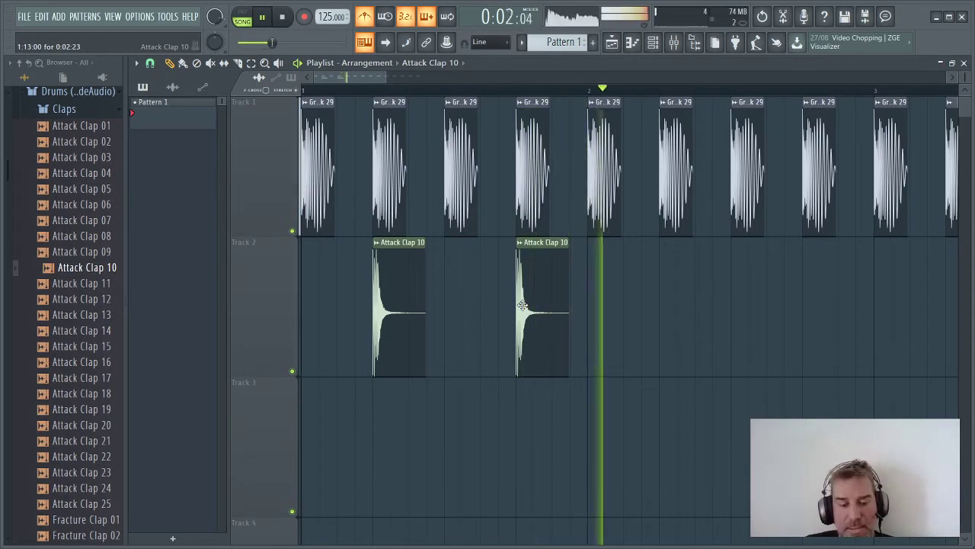
key(space)
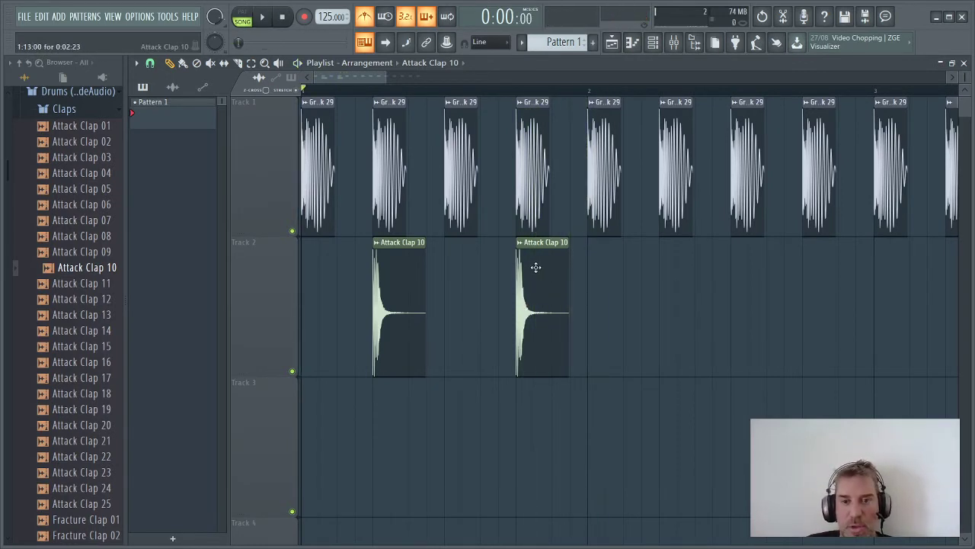
drag(535, 267, 681, 285)
key(space)
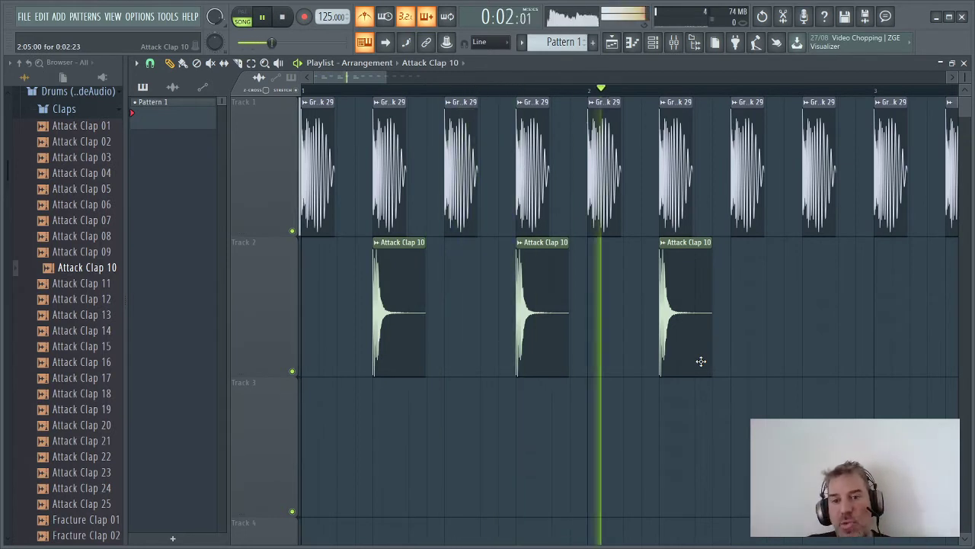
key(space)
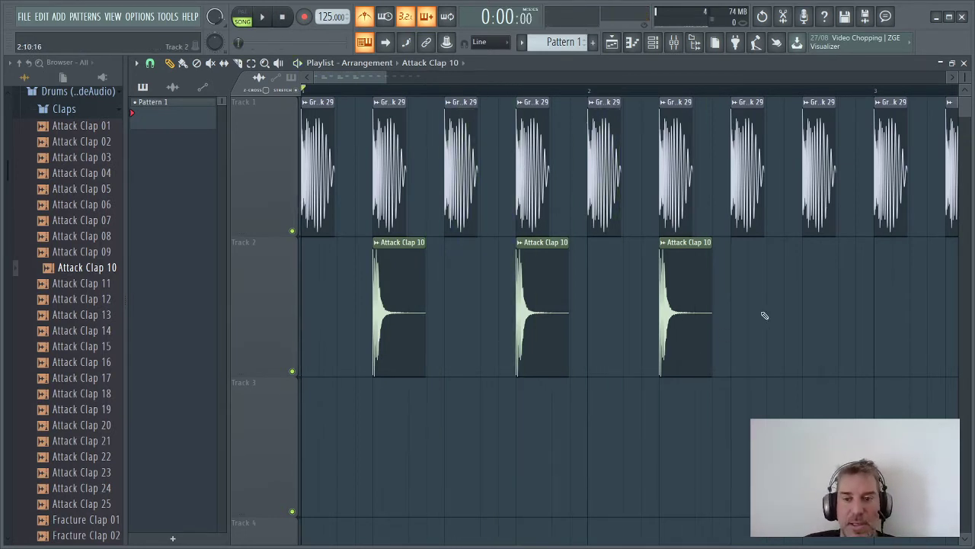
Select the three claps, duplicate them so every second kick has a clap up to 3:13:00, and play the result
drag(765, 310, 371, 370)
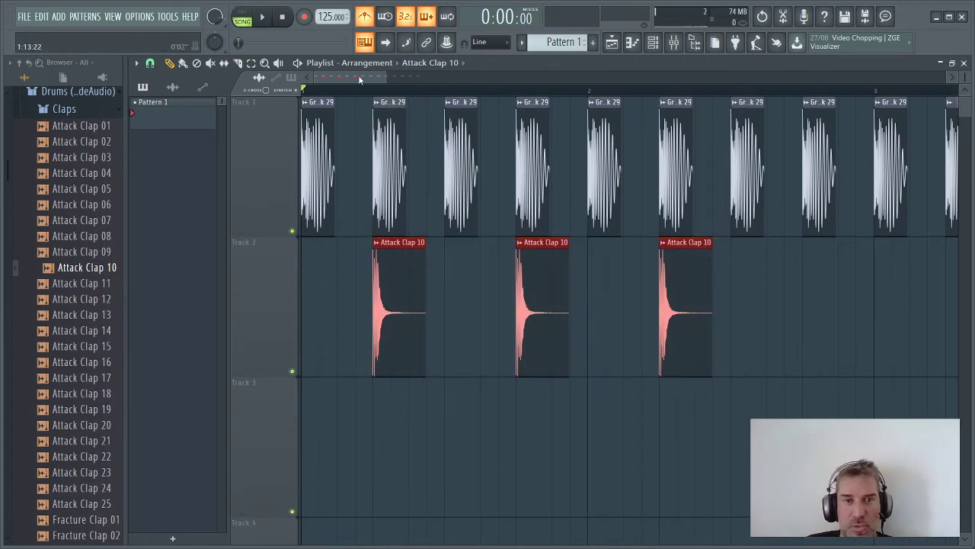
scroll(358, 75, down, 5)
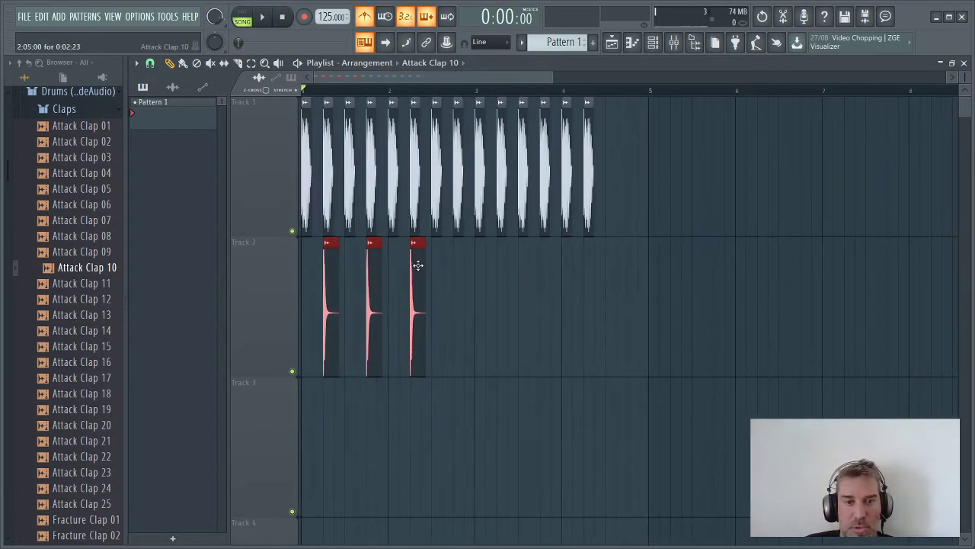
drag(418, 279, 546, 279)
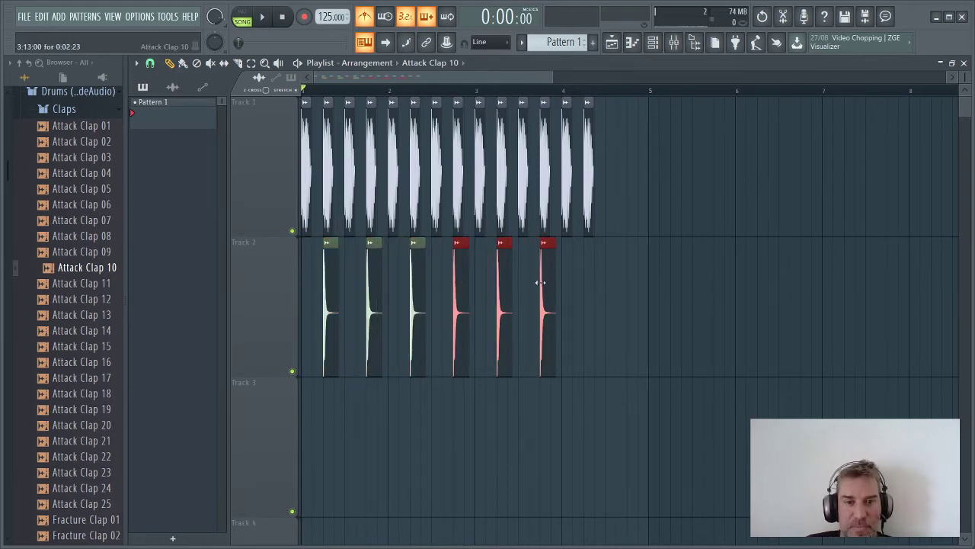
scroll(385, 77, up, 6)
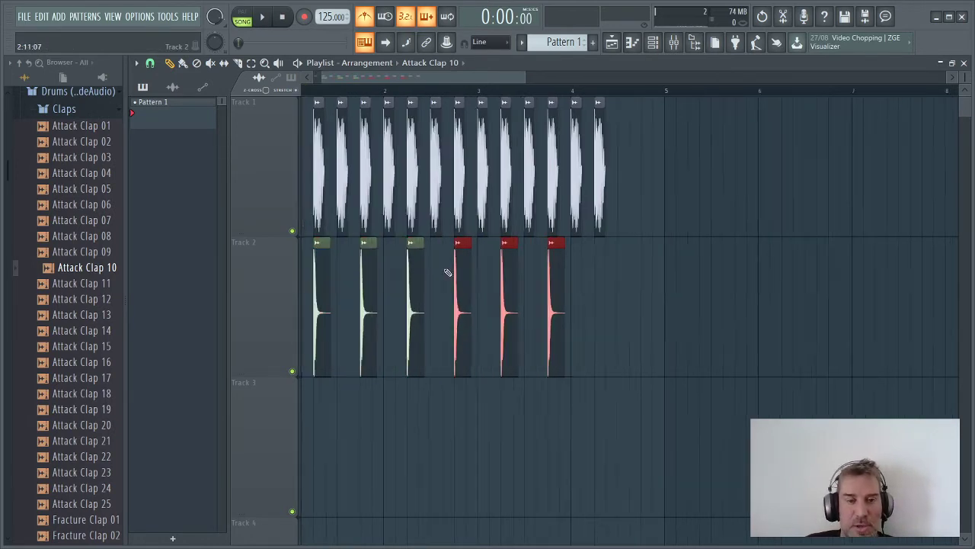
key(space)
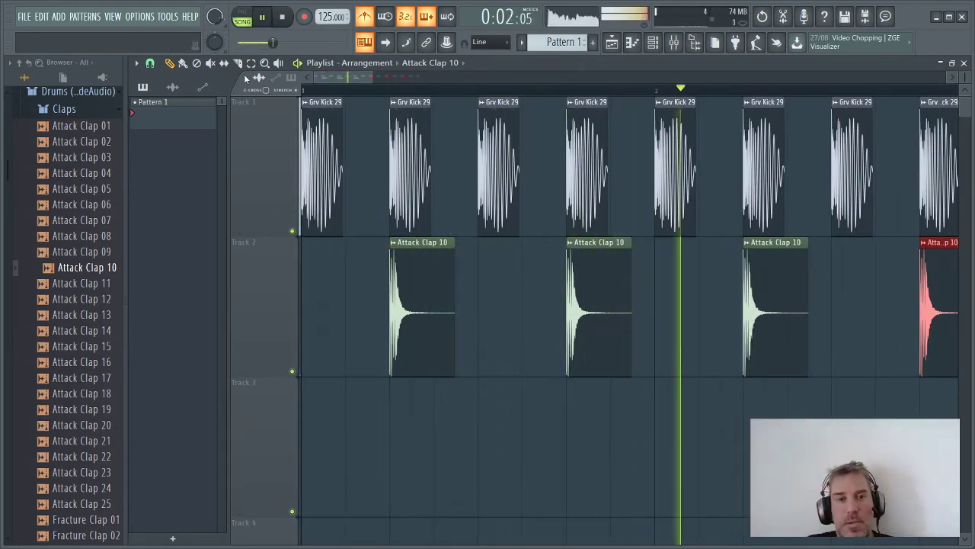
scroll(646, 291, down, 5)
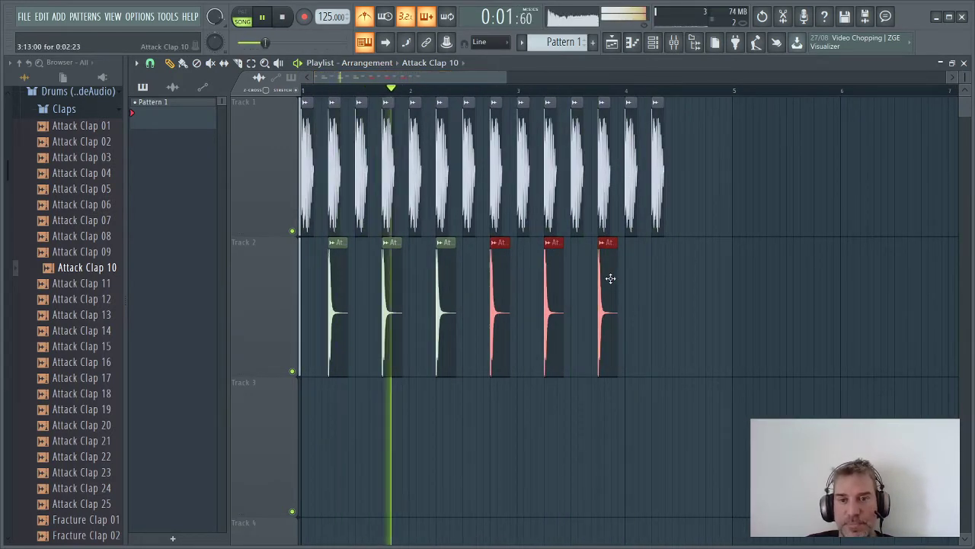
key(space)
Select all kick and clap clips on Tracks 1 and 2 and duplicate them directly after the last kick
drag(731, 145, 277, 338)
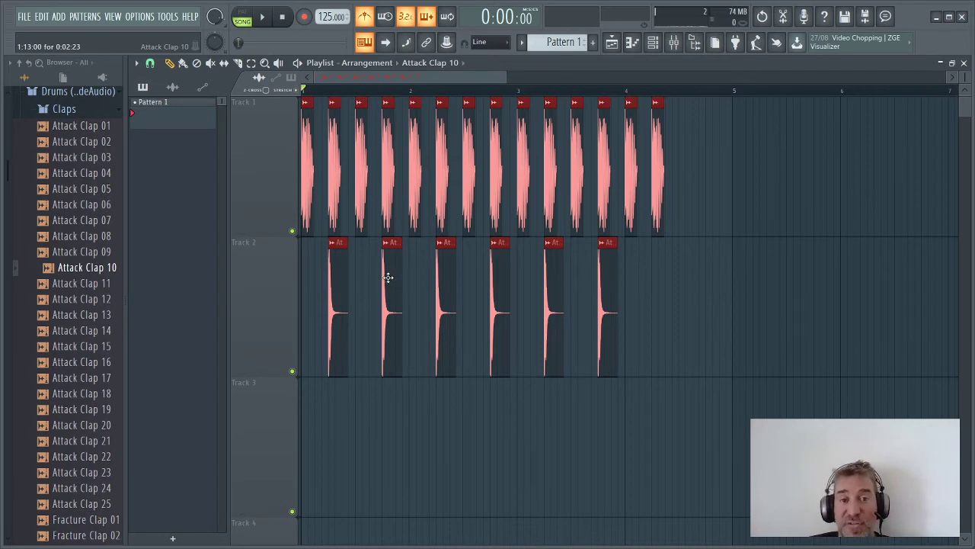
drag(387, 277, 765, 312)
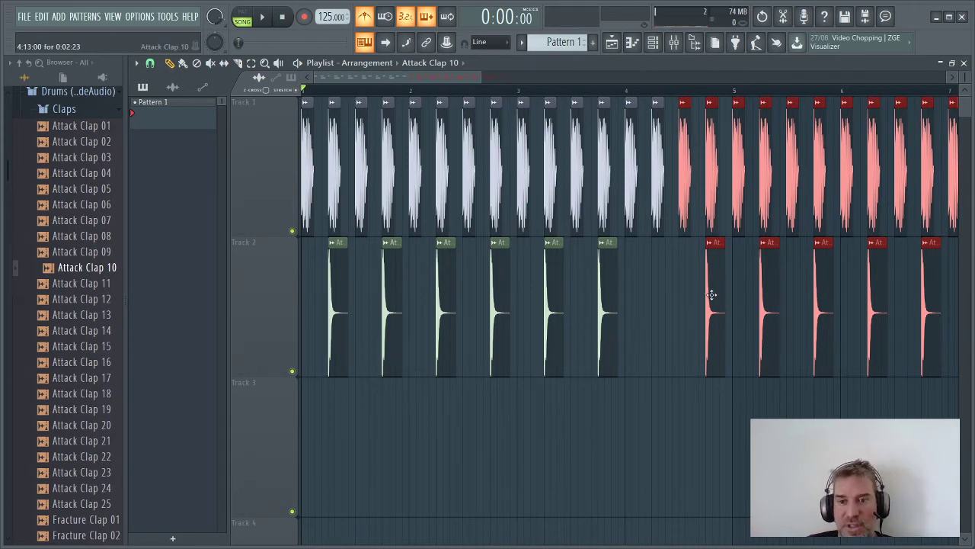
click(633, 296)
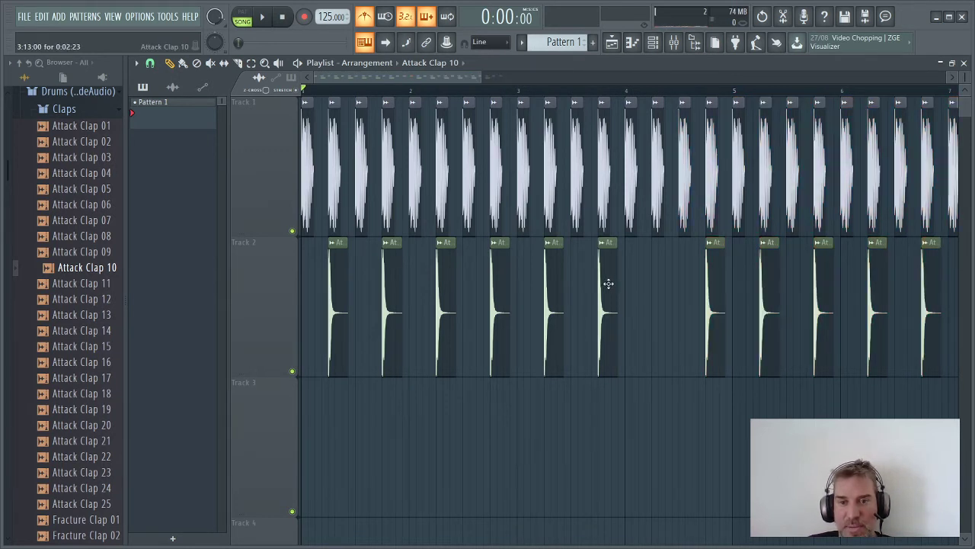
Fill the gap in Track 2 with an Attack Clap 10 clip at 4:05:00 and play the whole arrangement
click(625, 276)
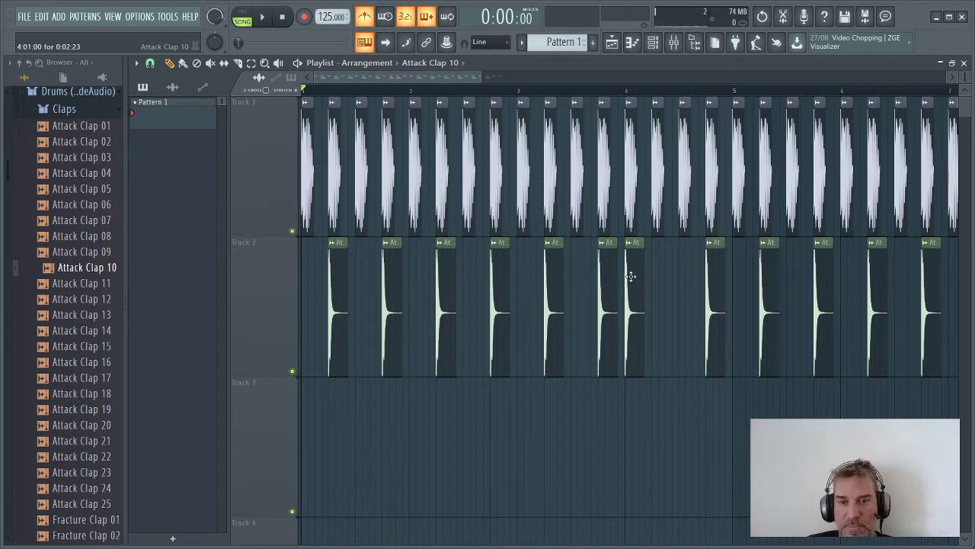
drag(631, 276, 658, 274)
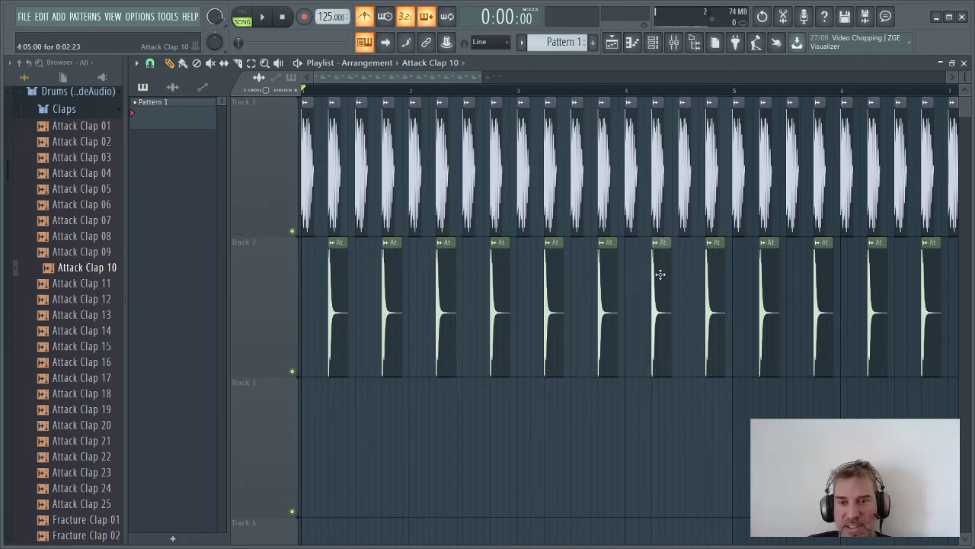
key(space)
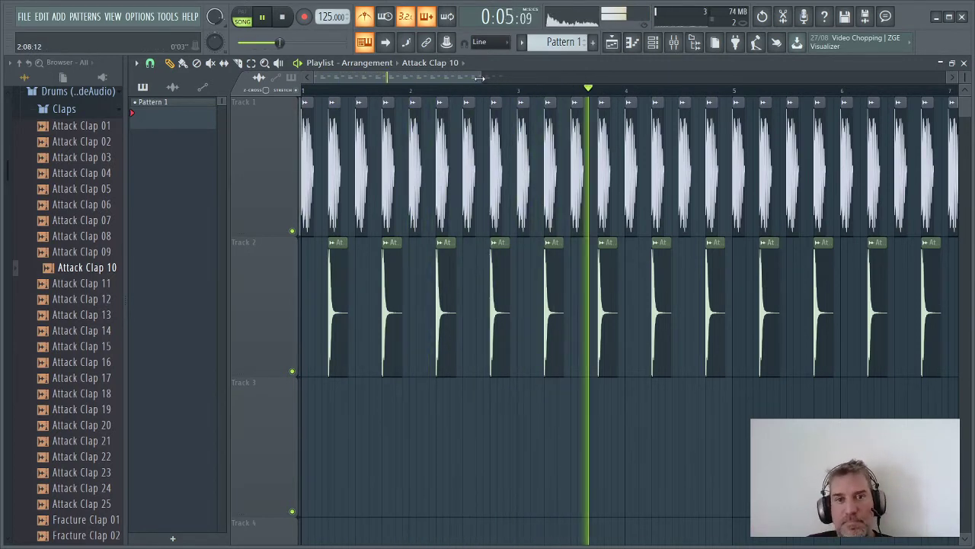
drag(481, 77, 602, 91)
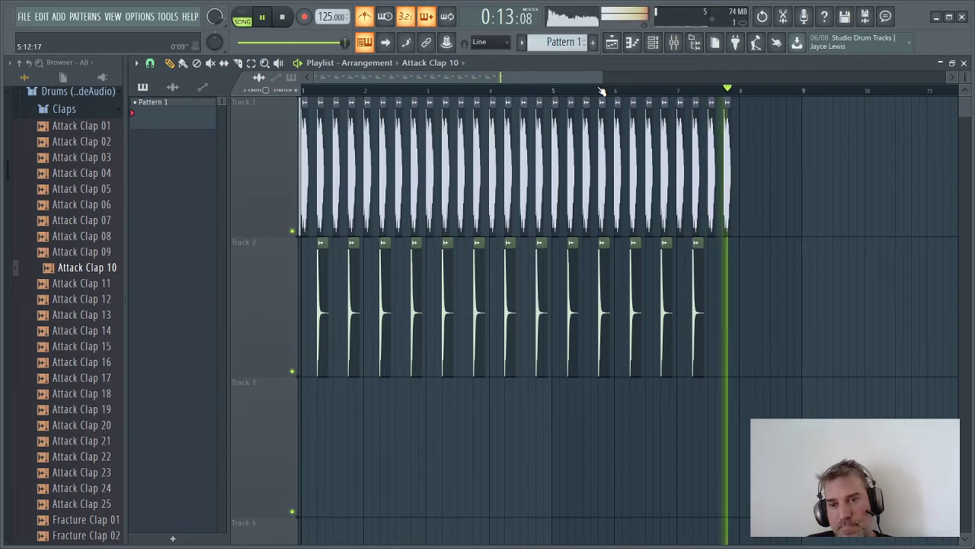
key(space)
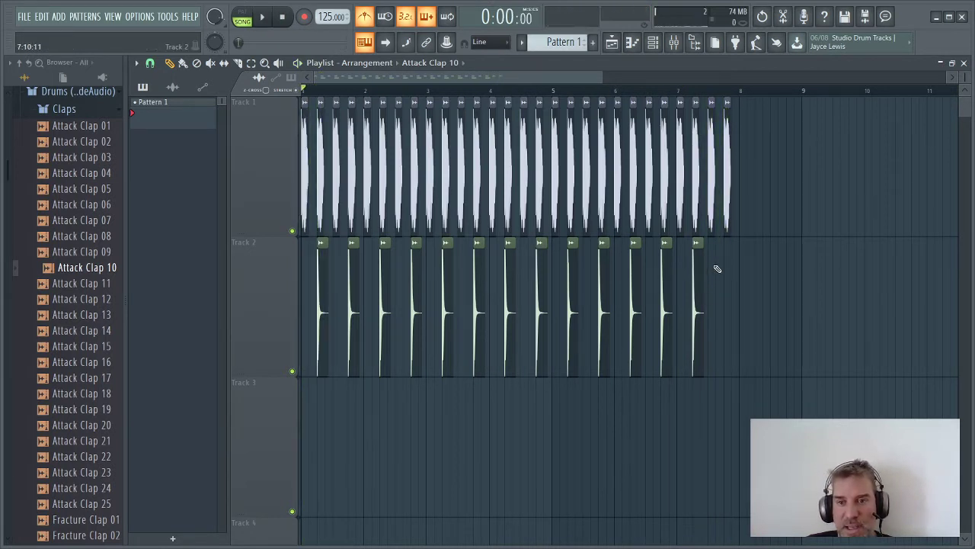
Add a final Attack Clap 10 clip on Track 2 under the last kick at 7:13:00 and play the arrangement
click(722, 260)
drag(726, 260, 731, 261)
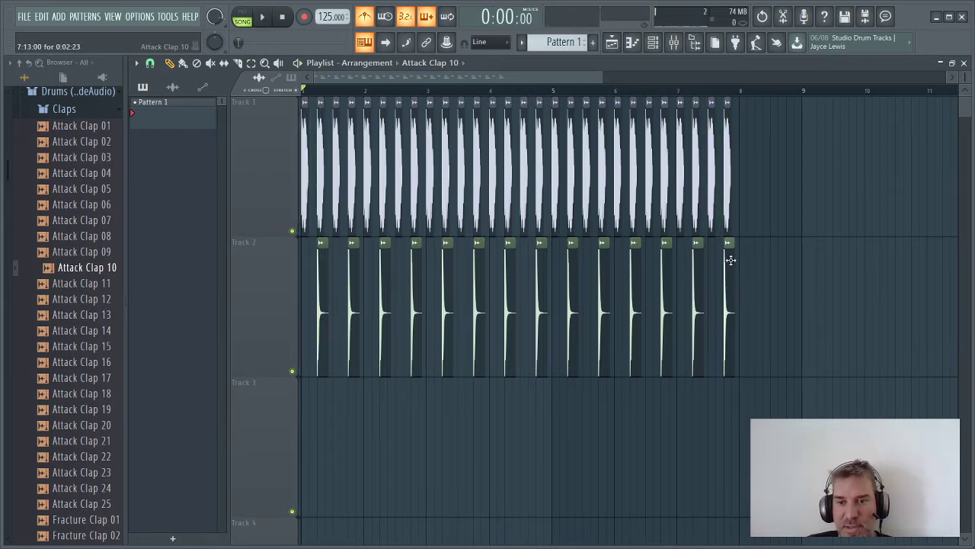
key(space)
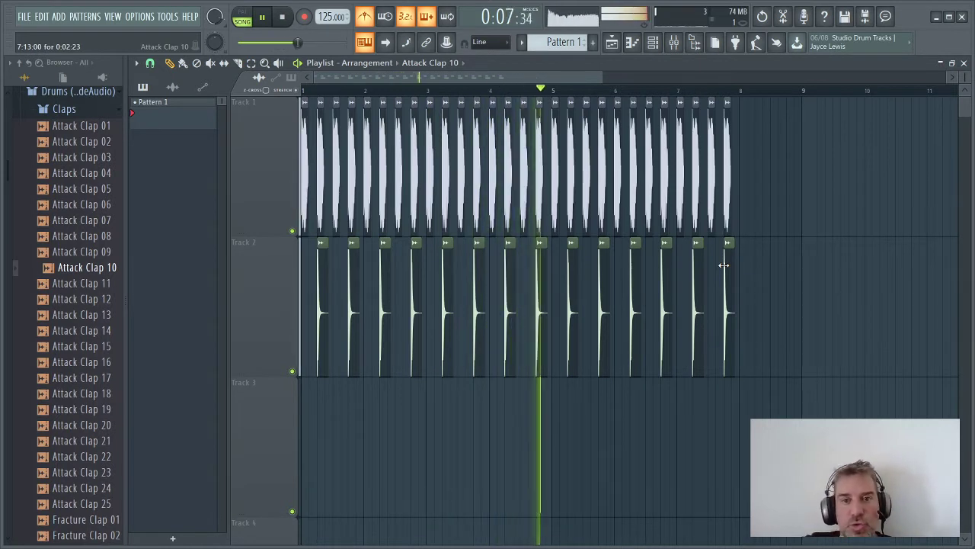
Play the kick and clap arrangement from the start, with the view focused on its first bars
key(space)
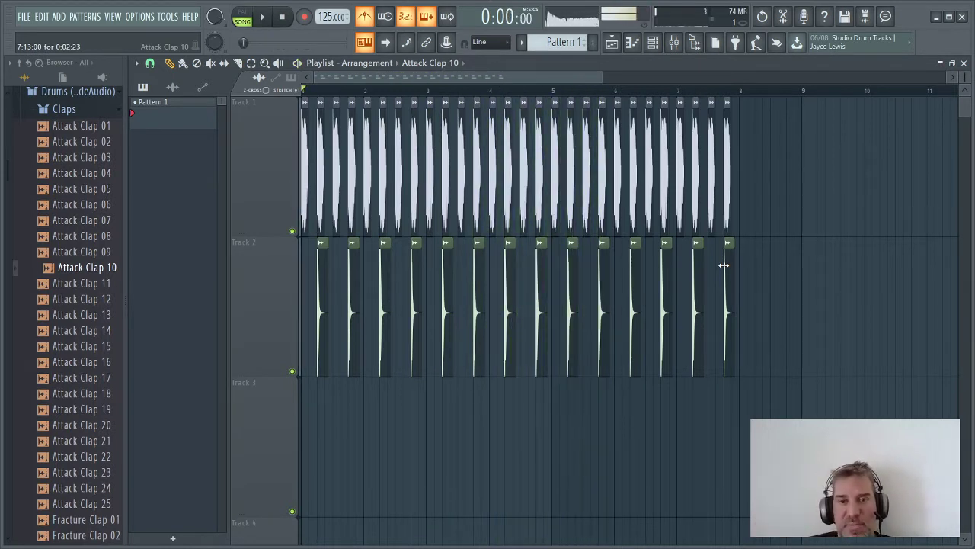
drag(606, 82, 471, 80)
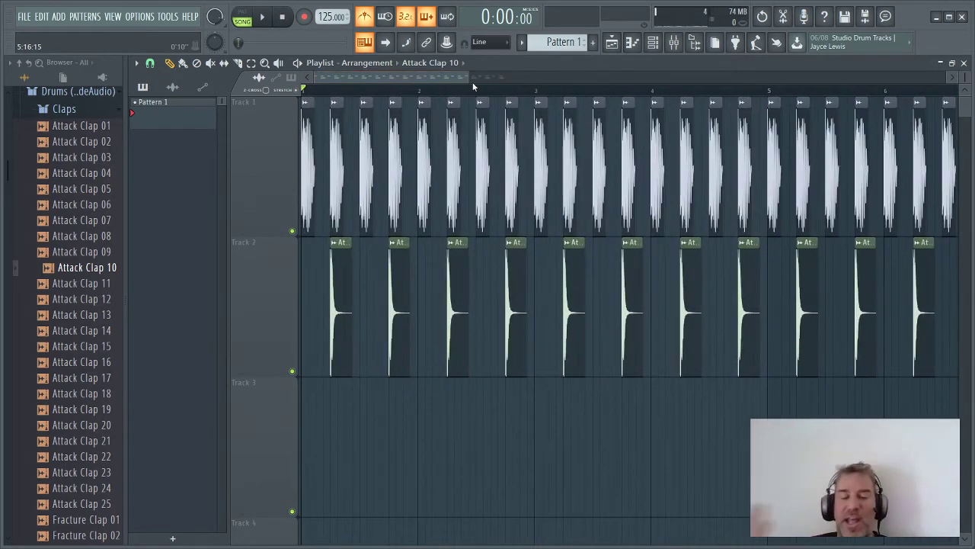
key(space)
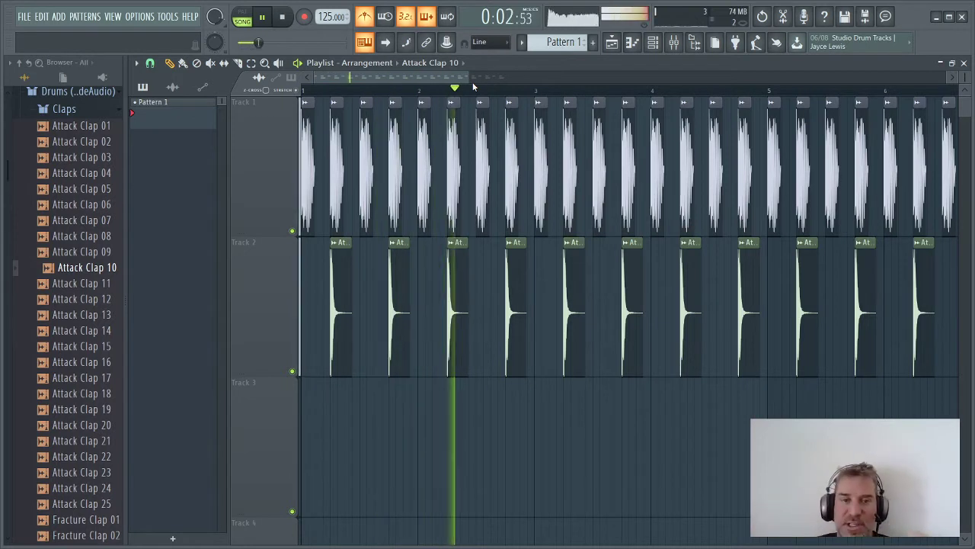
key(space)
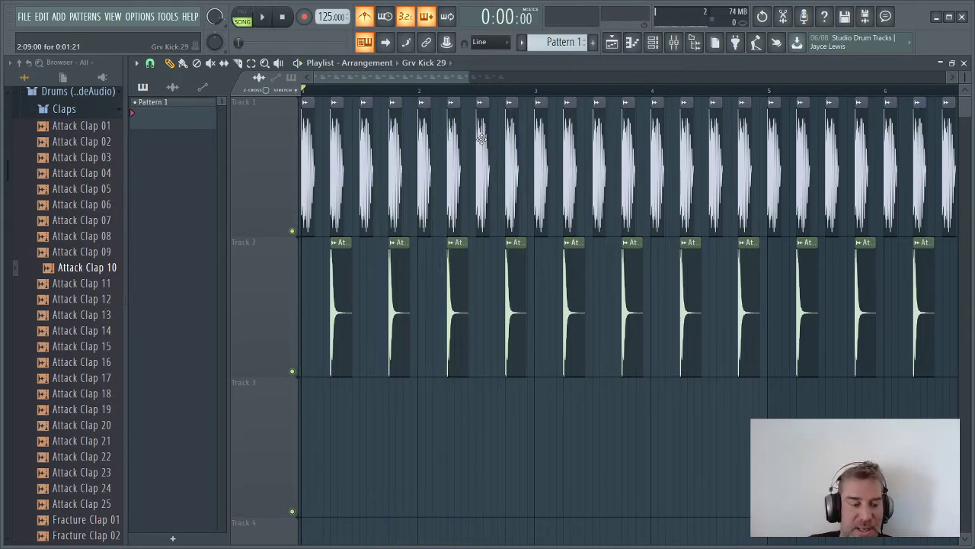
Copy the Grv Kick 29 clip at 2:09:00 on Track 1 to 2:10:00 and play that section
scroll(482, 139, up, 5)
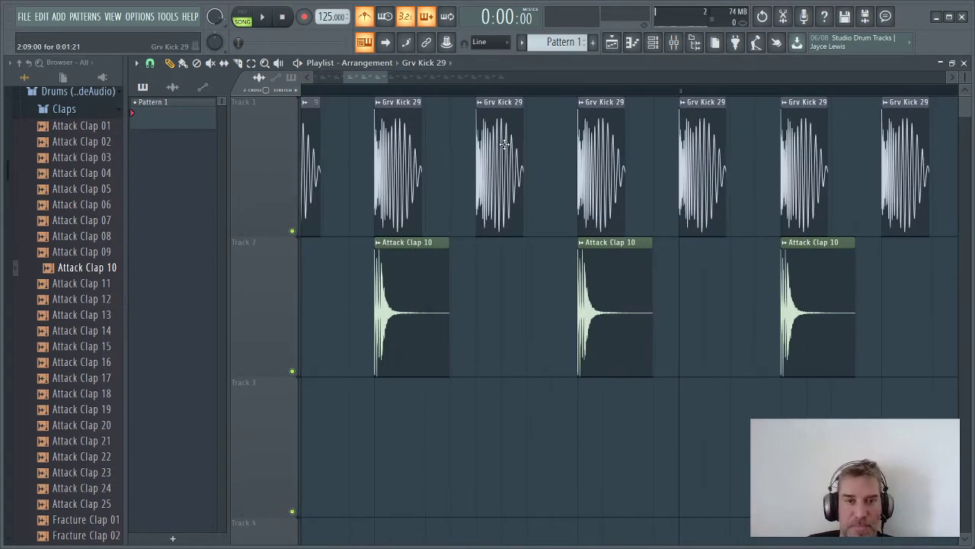
key(space)
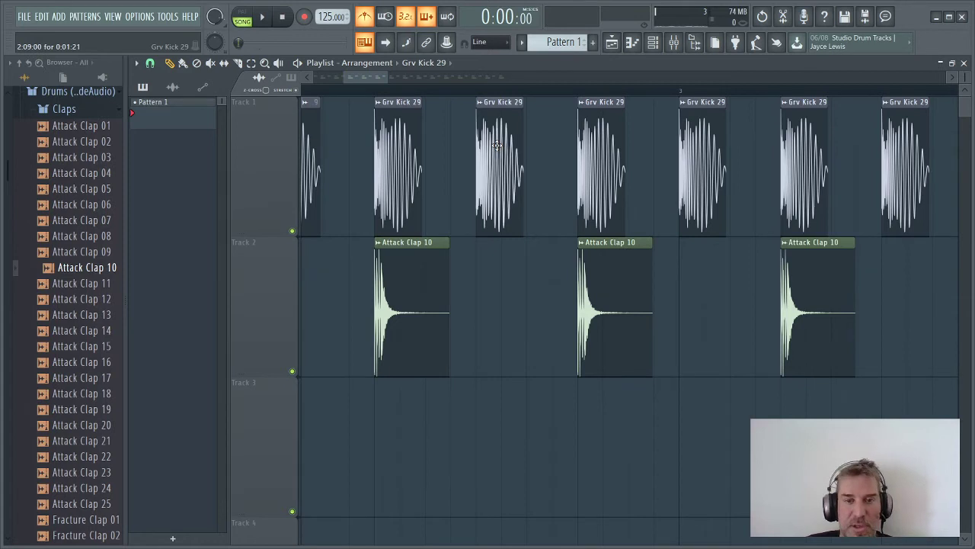
drag(496, 146, 520, 147)
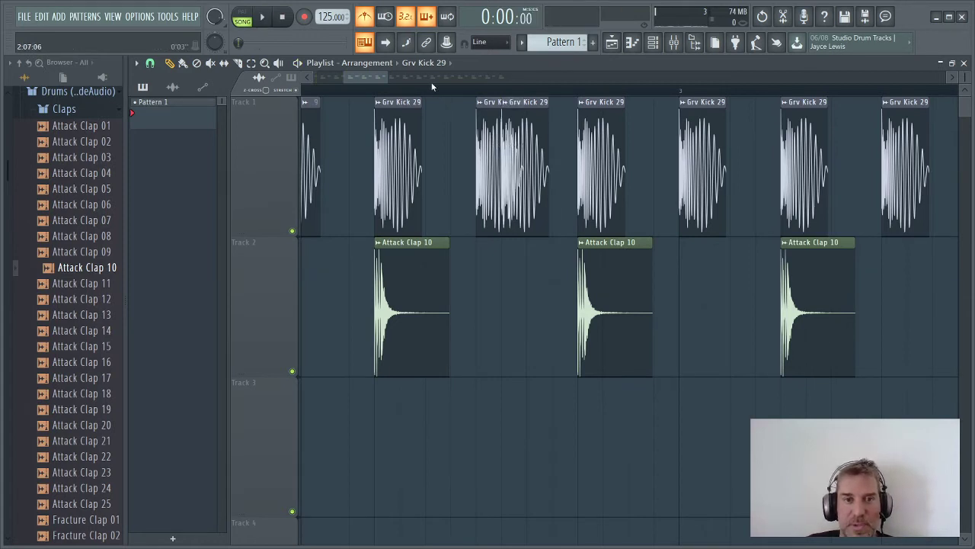
key(space)
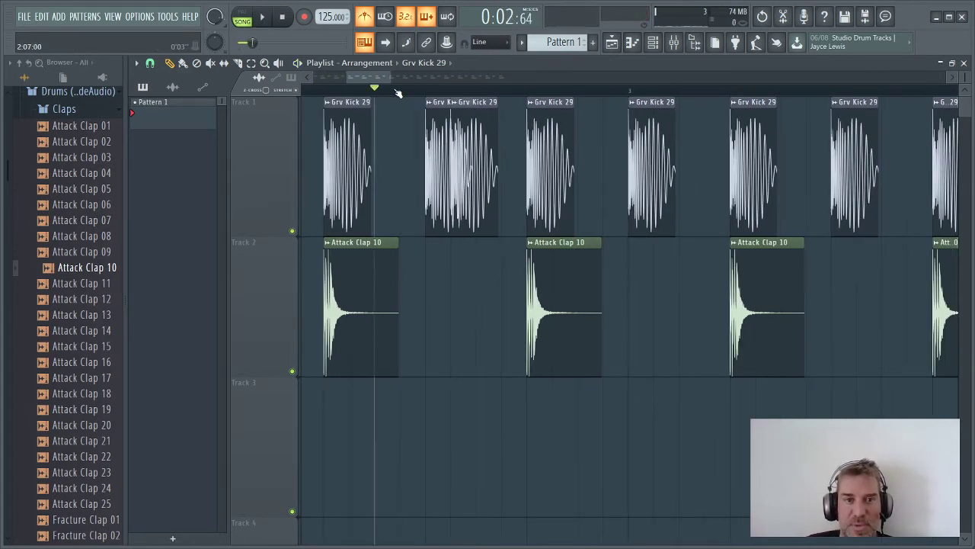
key(space)
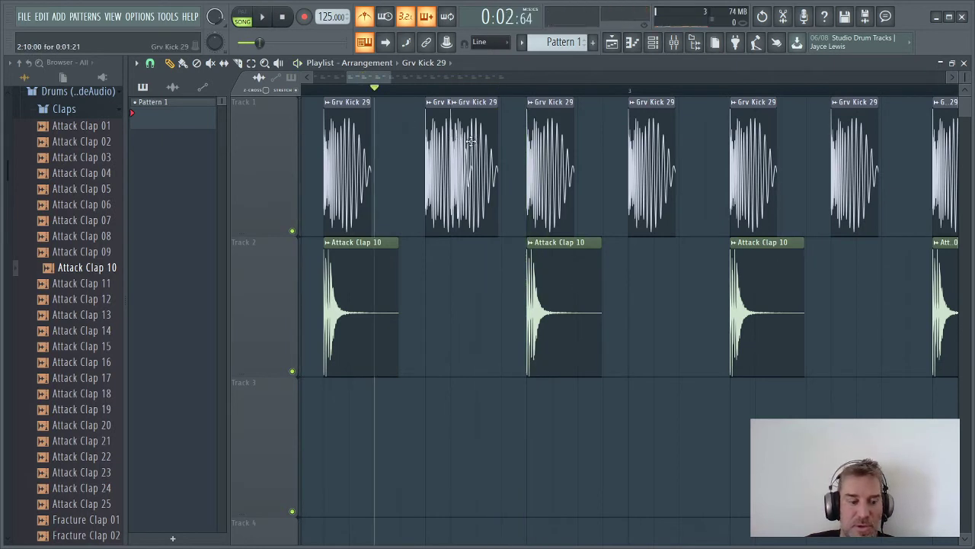
Add another Grv Kick 29 copy on Track 1 at 2:11:00 and play the kicks in bar 2
drag(468, 140, 485, 142)
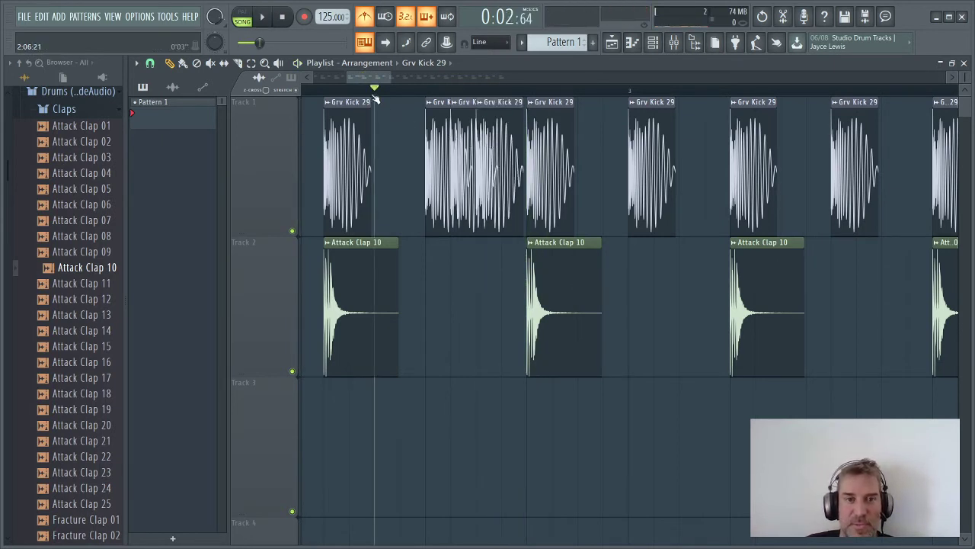
key(space)
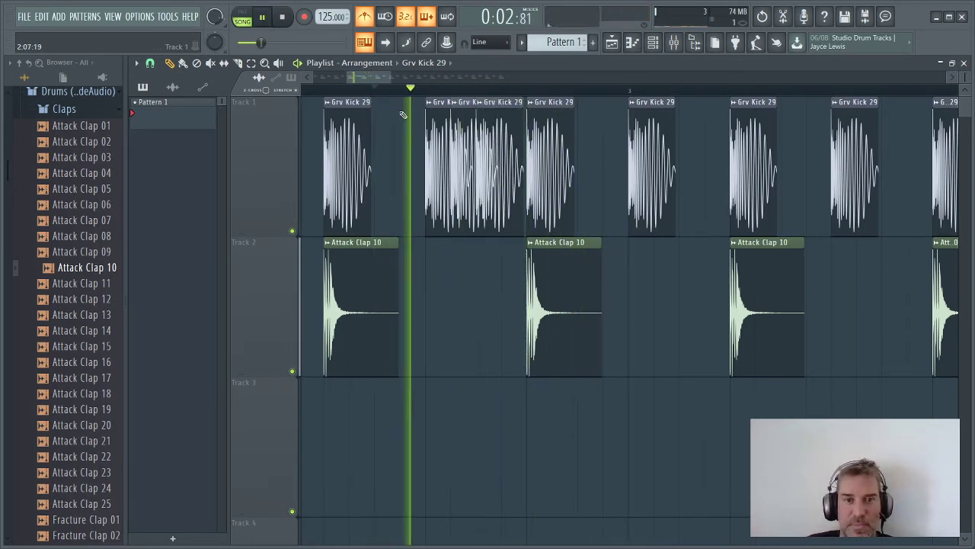
key(space)
Delete the Grv Kick 29 clip at 2:13:00 on Track 1 and play the section without it
right_click(541, 148)
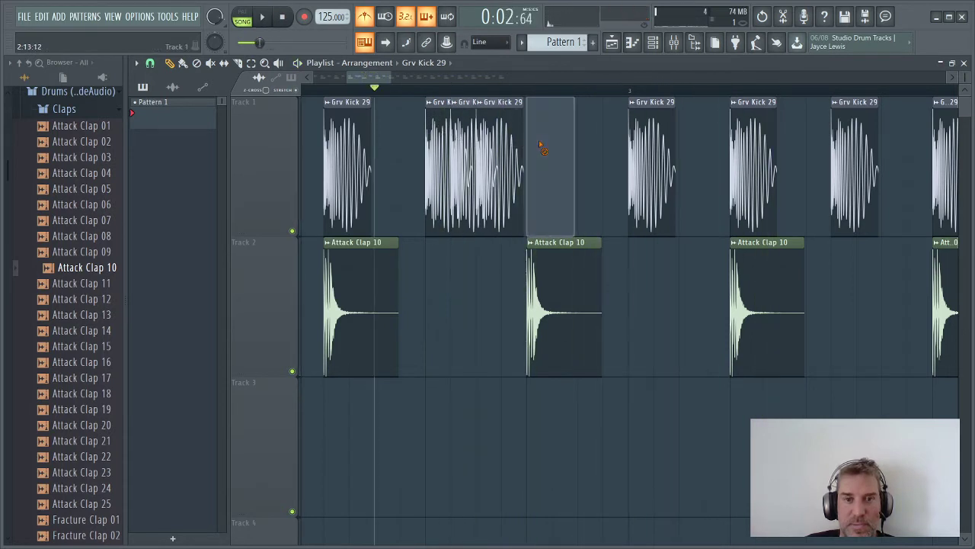
key(space)
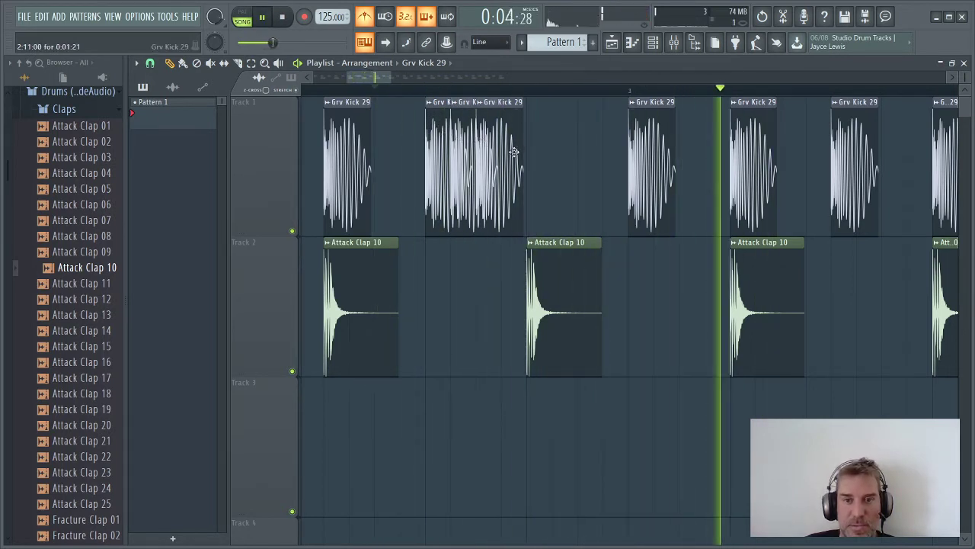
key(space)
Add Grv Kick 29 clips on Track 1 at 2:12:00 and 2:13:00, playing the kick roll after each addition
click(512, 150)
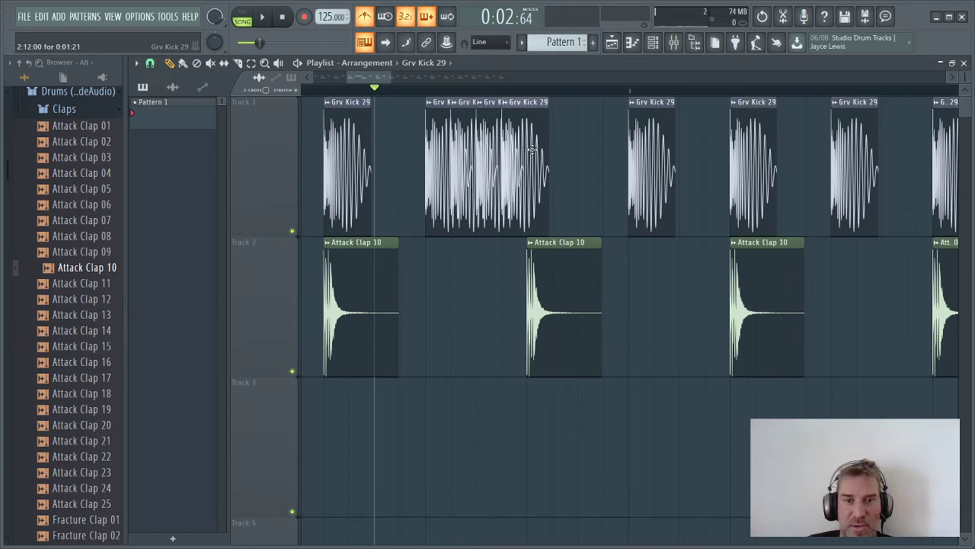
key(space)
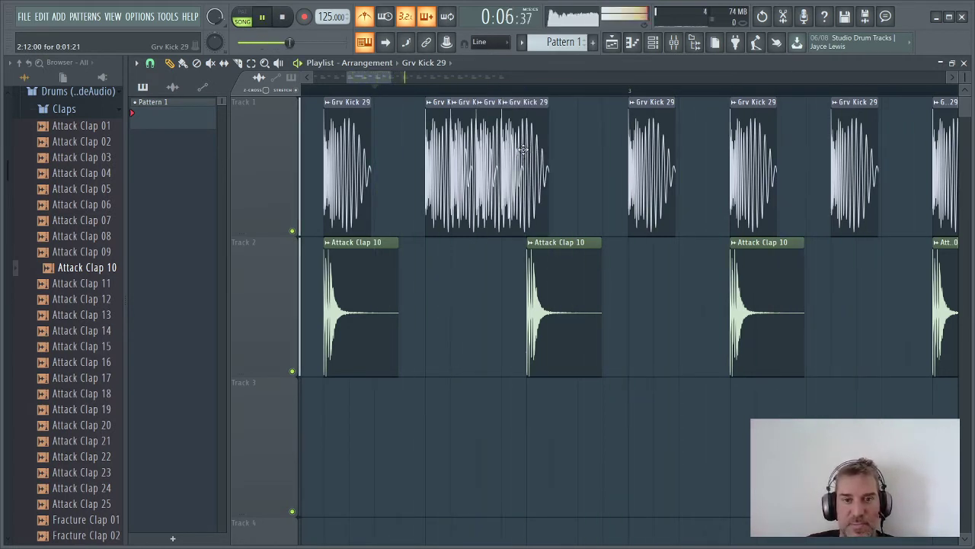
click(538, 150)
key(space)
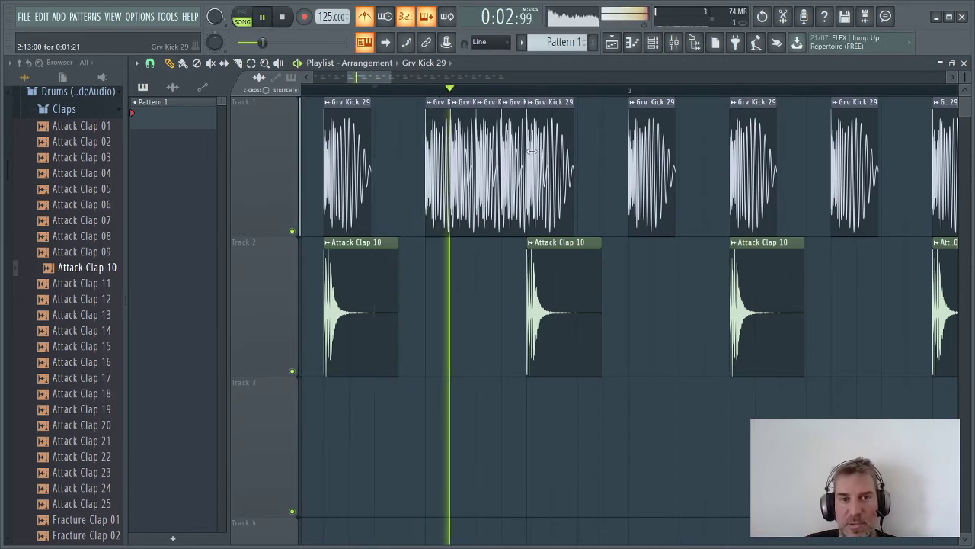
Play the arrangement from bar 1 to hear how the kick roll in bar 2 fits the overall beat
scroll(509, 158, down, 1)
scroll(509, 157, down, 1)
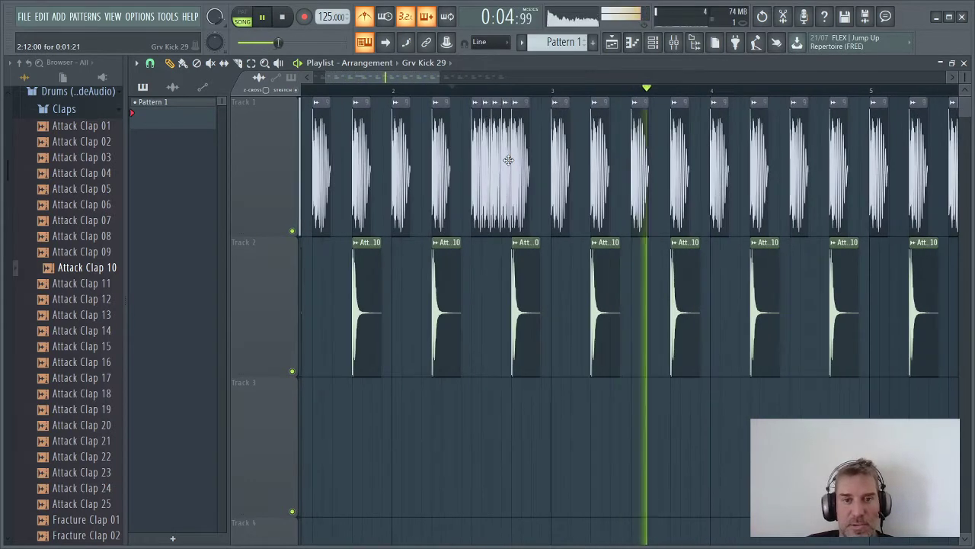
click(533, 90)
key(space)
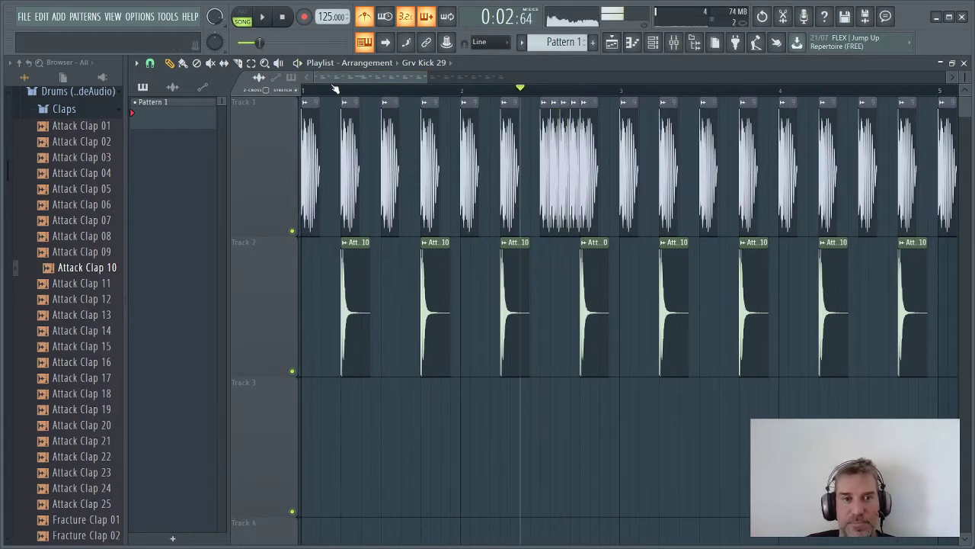
key(space)
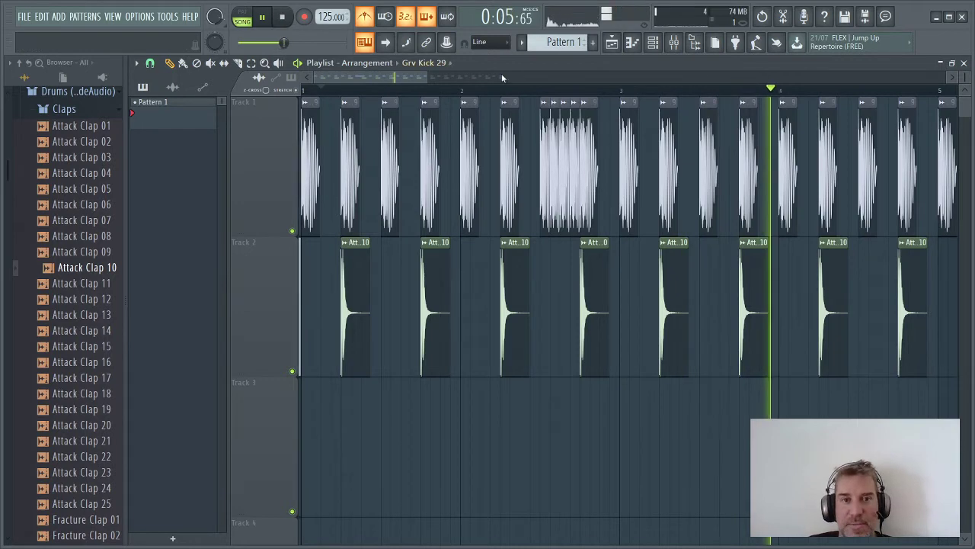
drag(431, 79, 559, 80)
key(space)
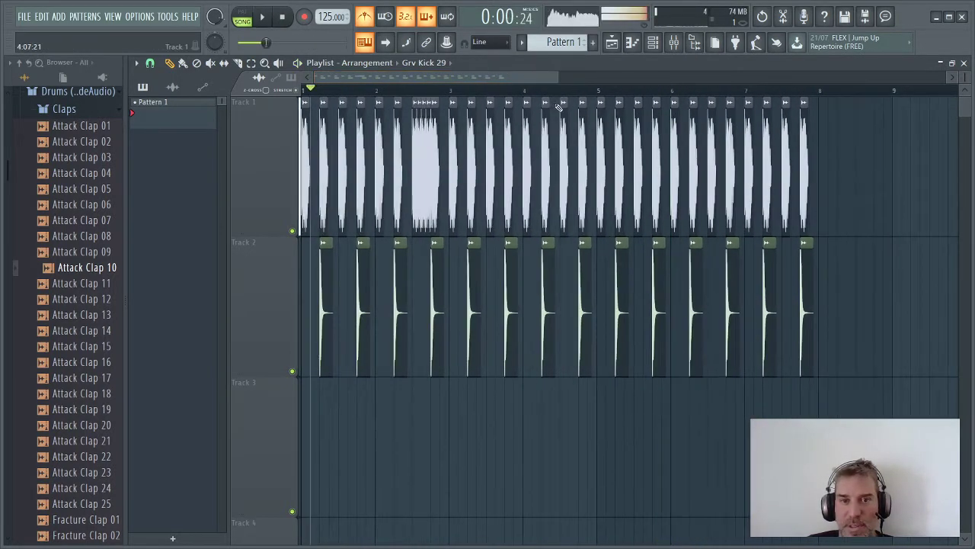
key(space)
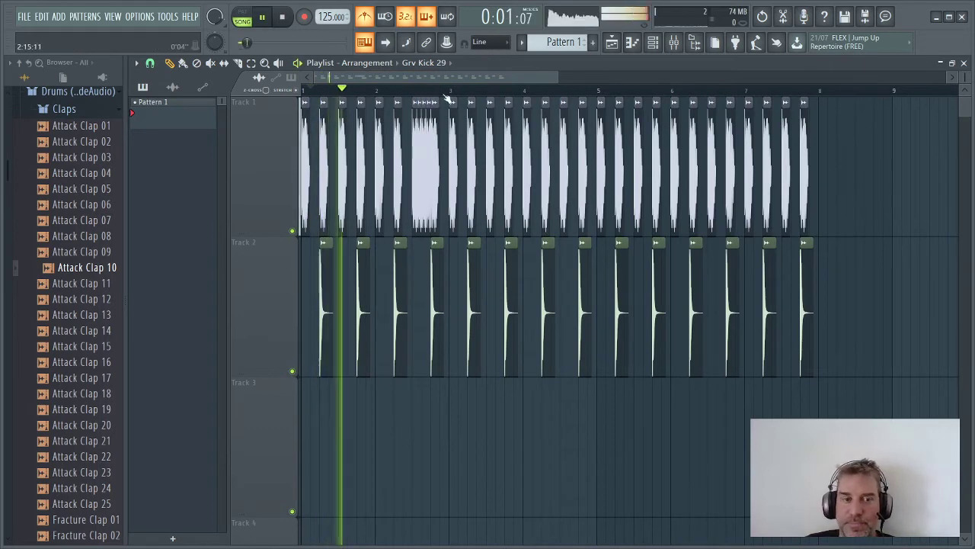
scroll(438, 79, up, 3)
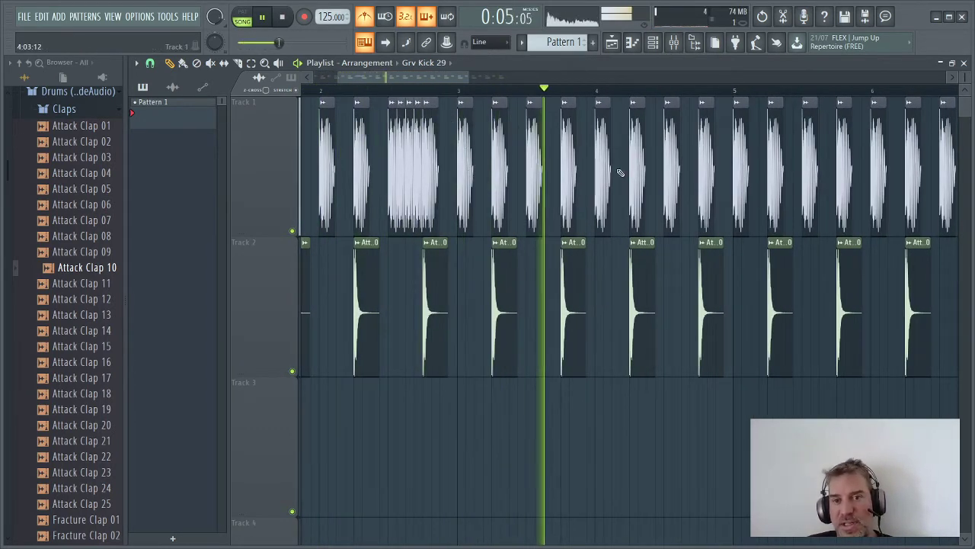
key(space)
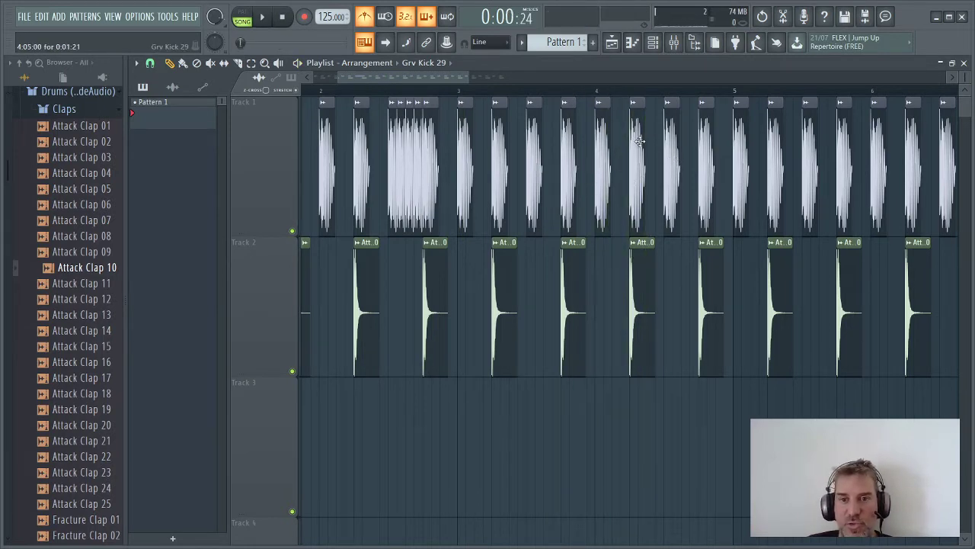
Copy the Grv Kick 29 clip at 4:05:00 on Track 1 to 4:07:00 and play the section around it
scroll(639, 141, up, 3)
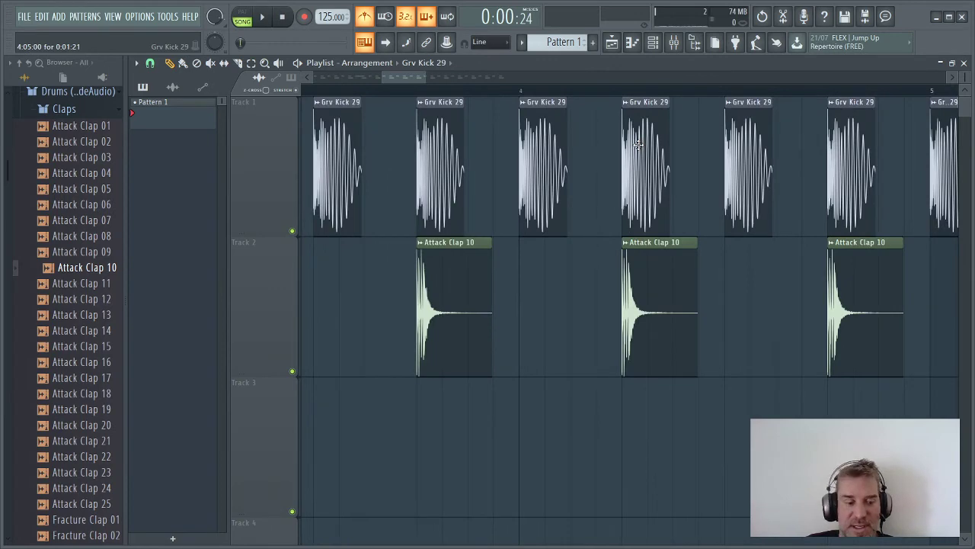
double_click(640, 145)
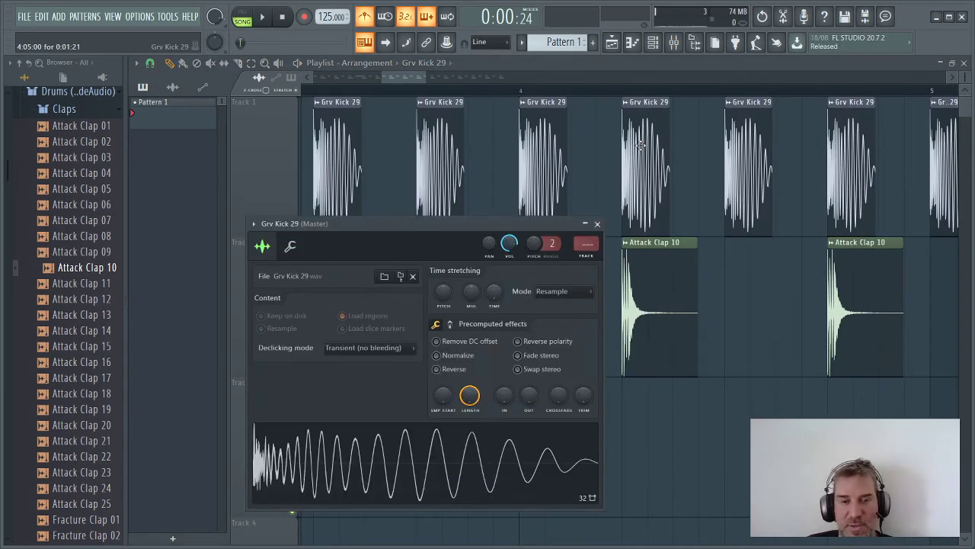
click(597, 225)
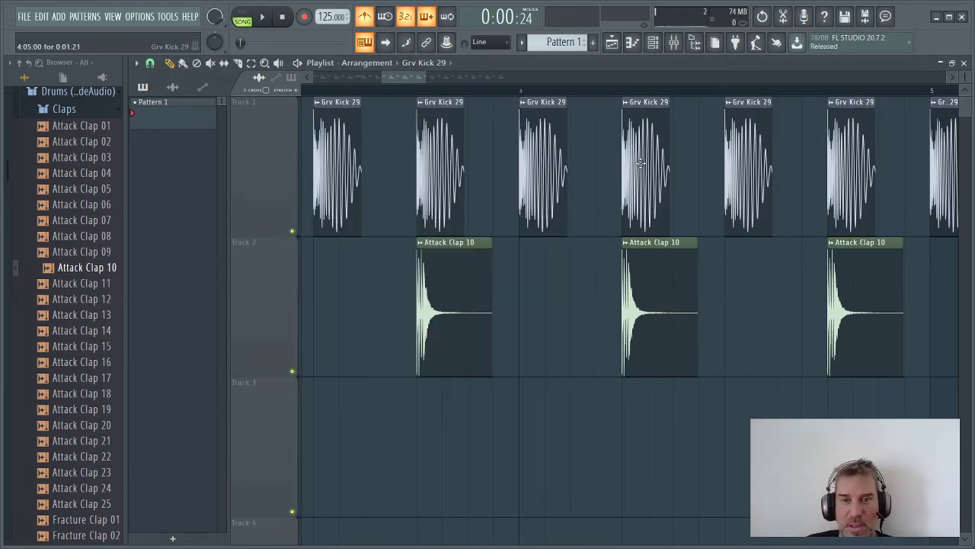
drag(641, 163, 688, 166)
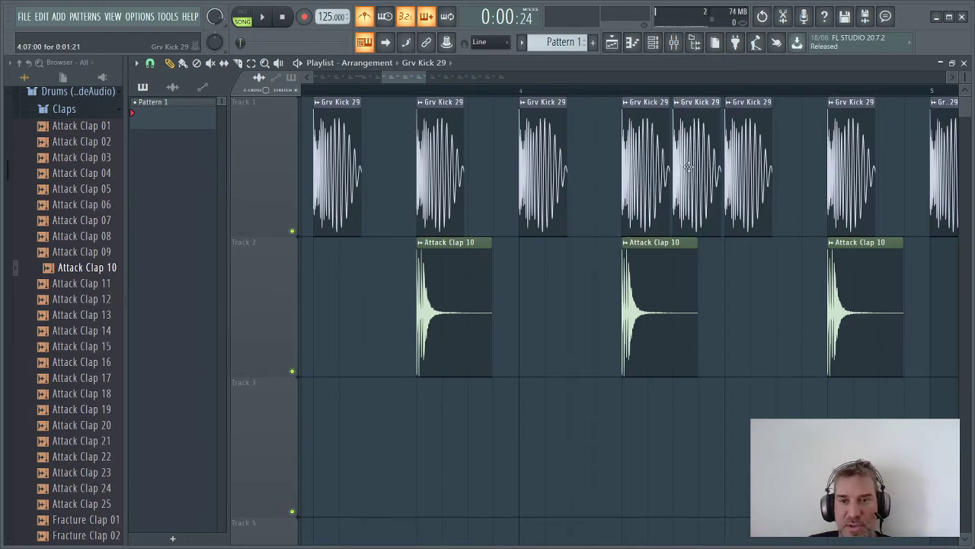
click(603, 91)
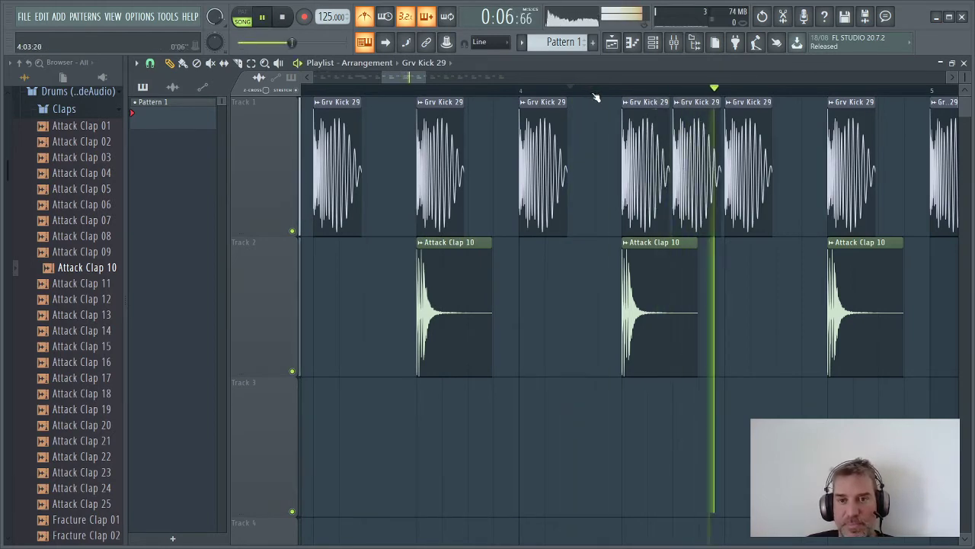
scroll(633, 129, down, 3)
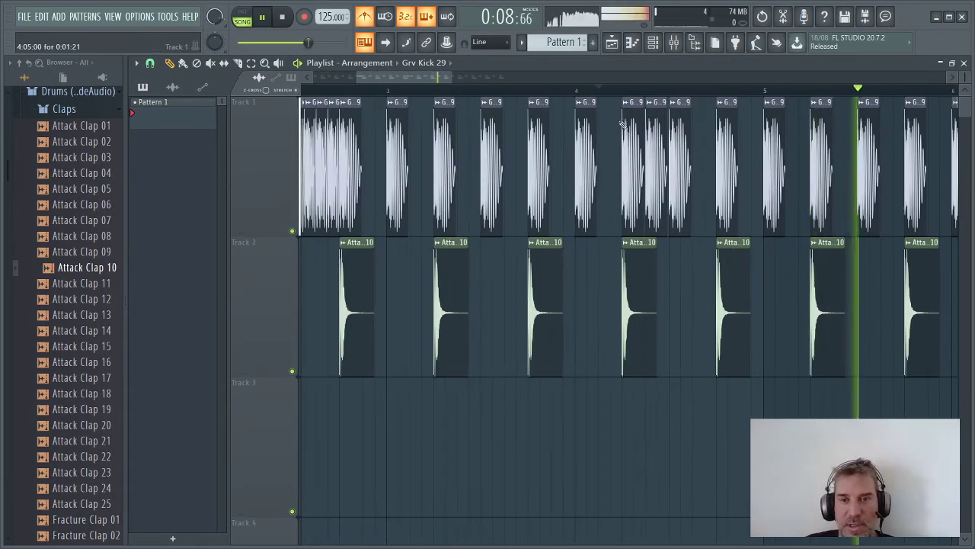
click(602, 90)
key(space)
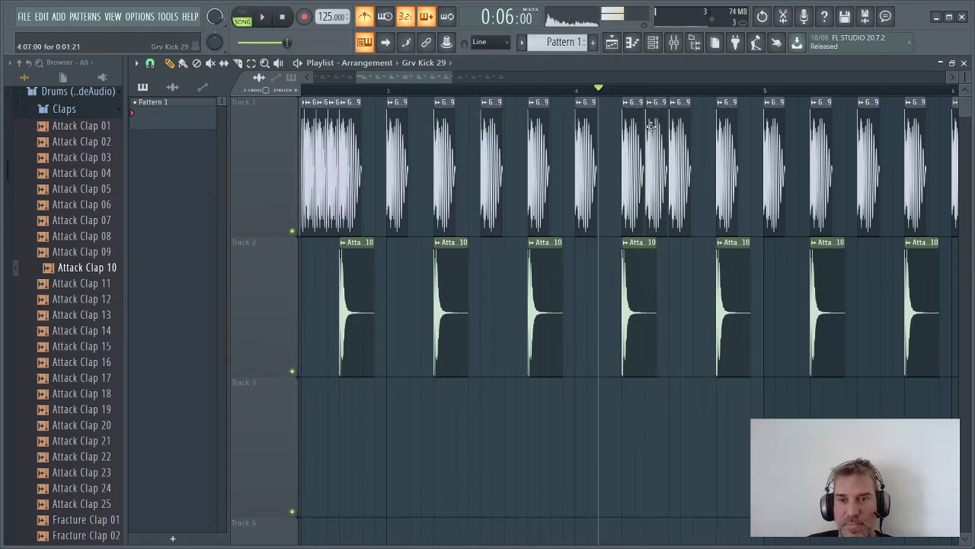
Move the extra Grv Kick 29 clip in bar 4 to 4:06:00 and play the result, including from the start
key(space)
key(space)
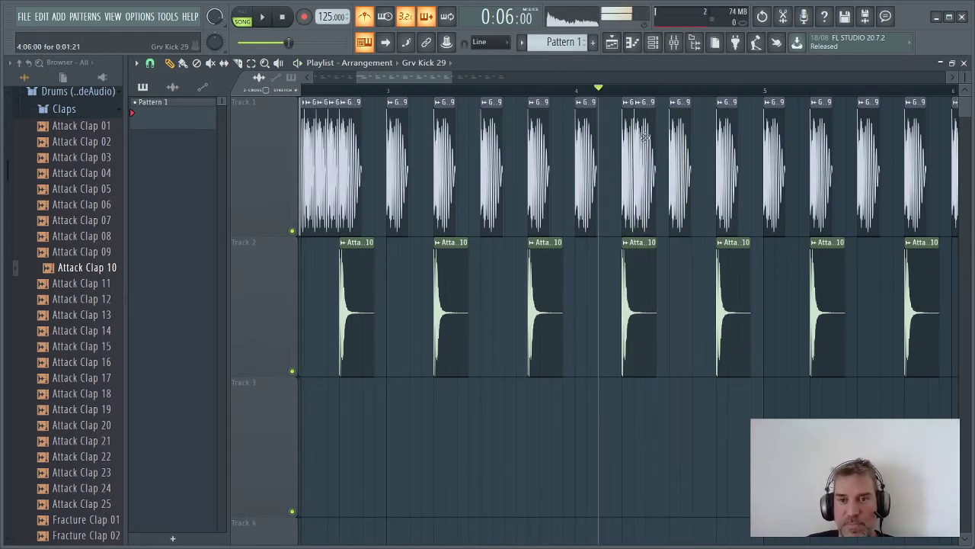
click(546, 97)
key(space)
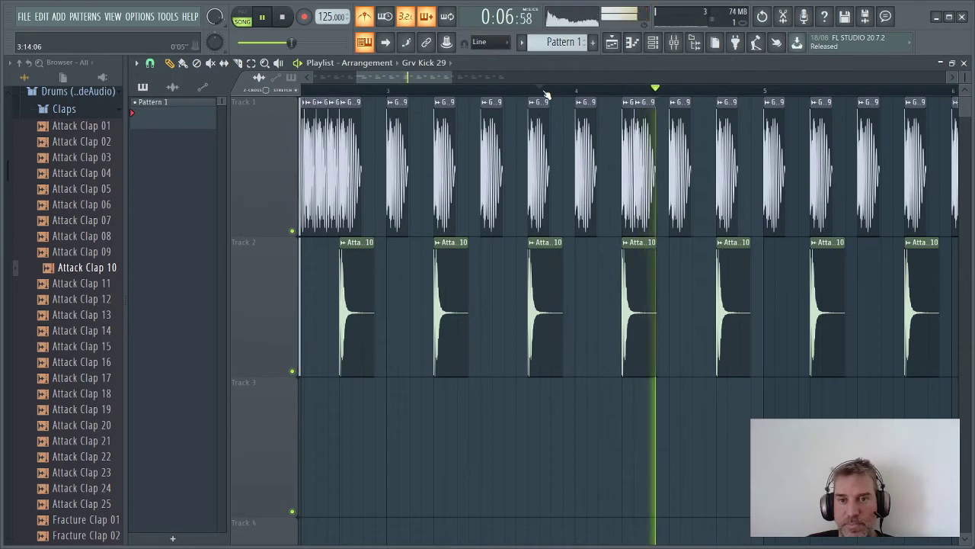
scroll(575, 122, down, 5)
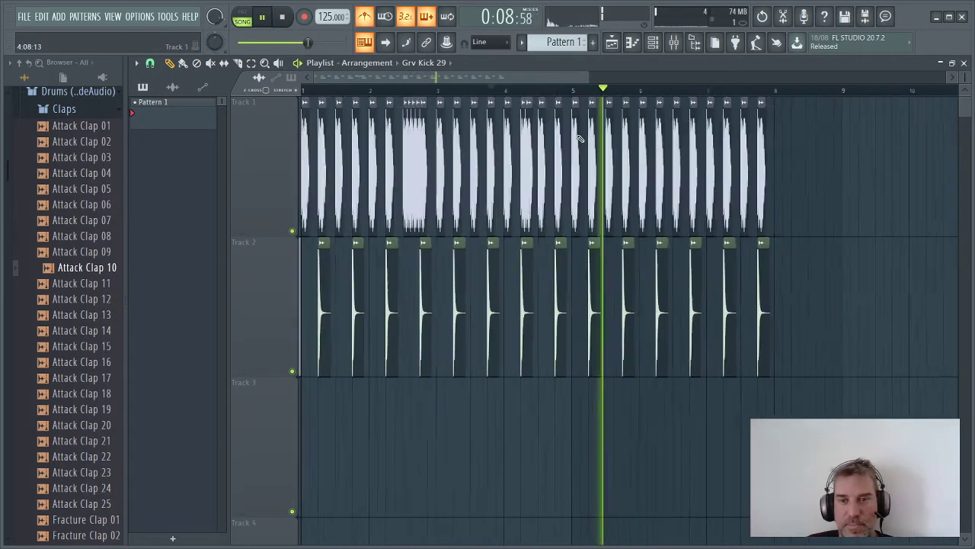
key(space)
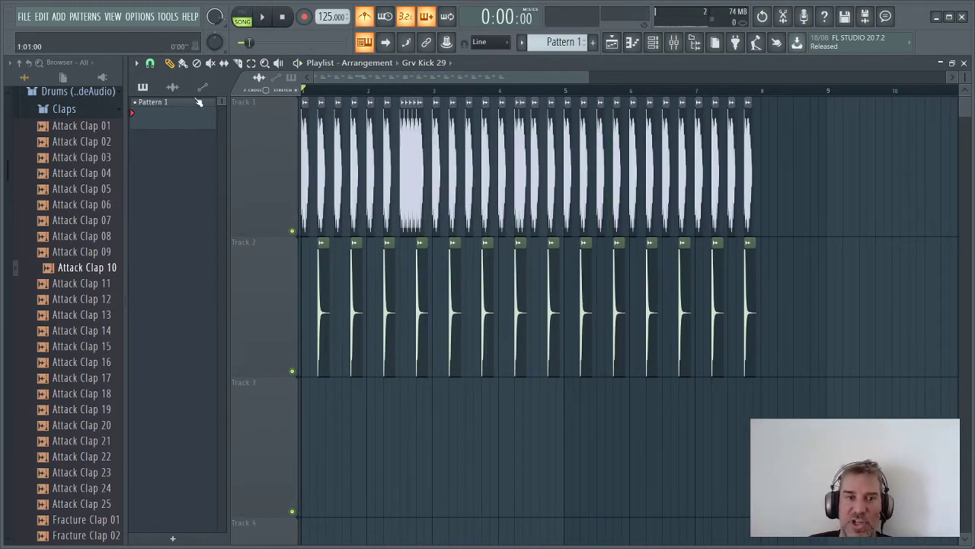
key(space)
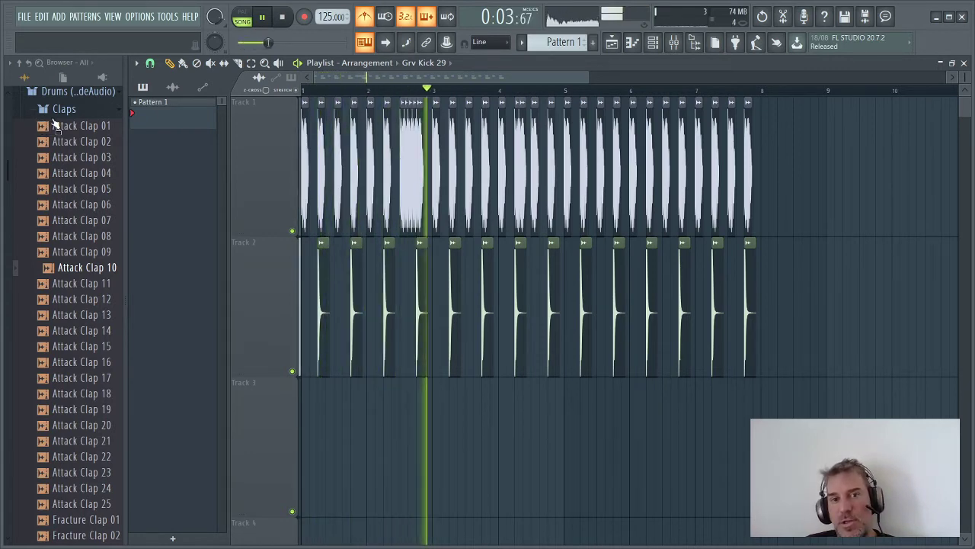
Delete the extra Grv Kick 29 clip at 4:06:00 on Track 1 and play the beat through bar 4
ctrl+scroll(368, 166, up, 2)
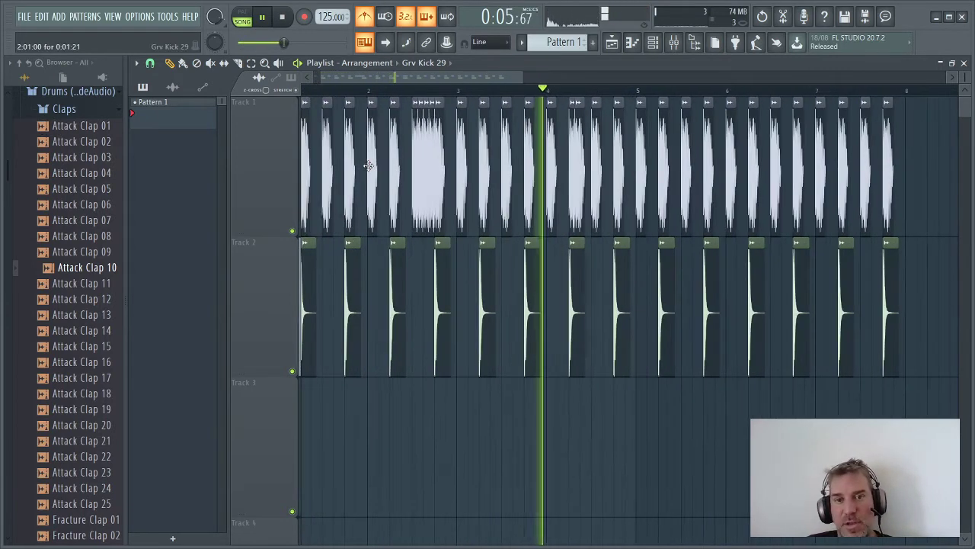
ctrl+scroll(368, 167, up, 1)
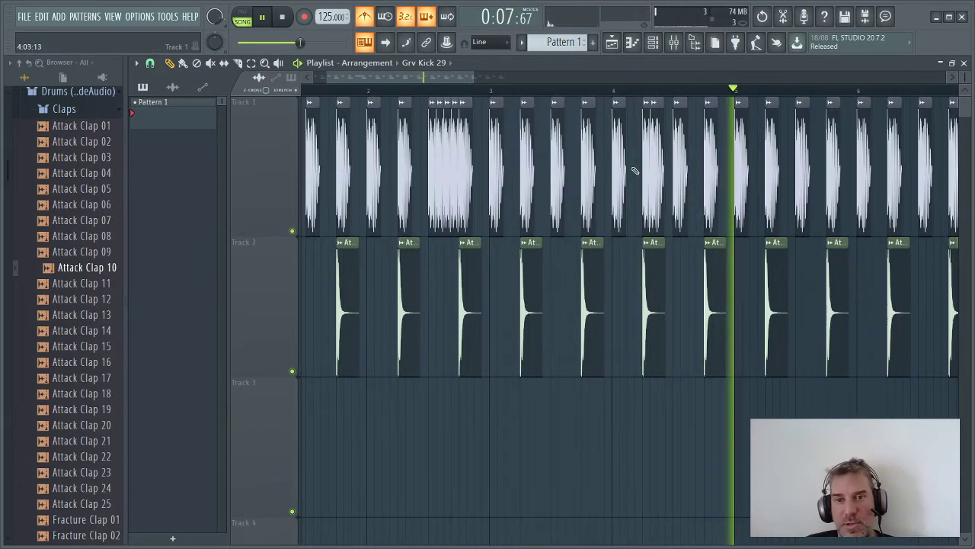
key(space)
ctrl+scroll(647, 153, up, 3)
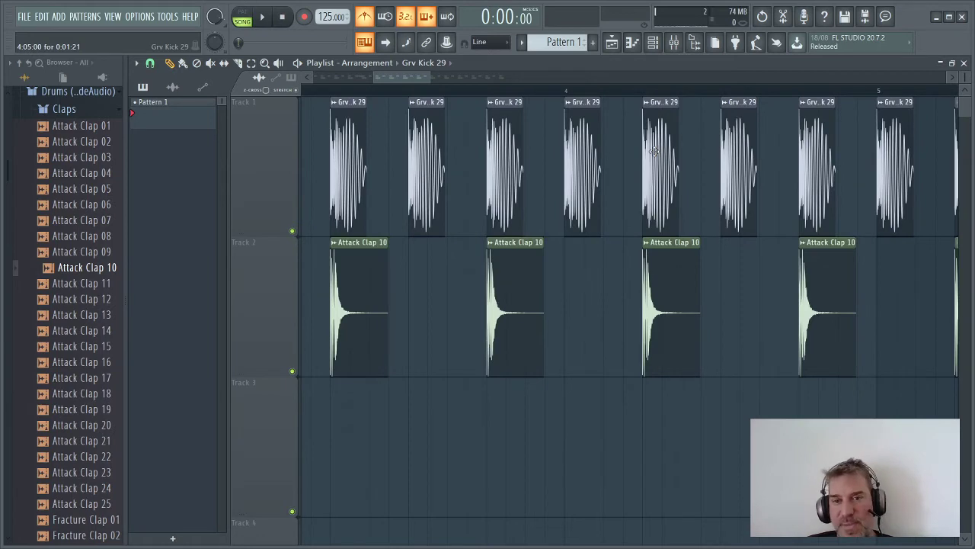
ctrl+scroll(656, 153, down, 3)
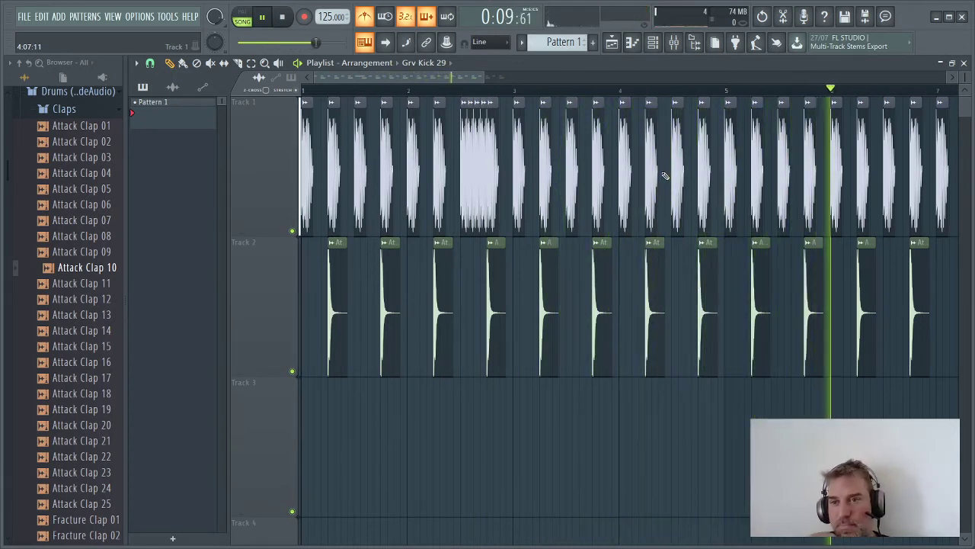
key(space)
Collapse the Claps samples in the browser and open the Hi Hats folder of the same drum pack
scroll(42, 203, up, 5)
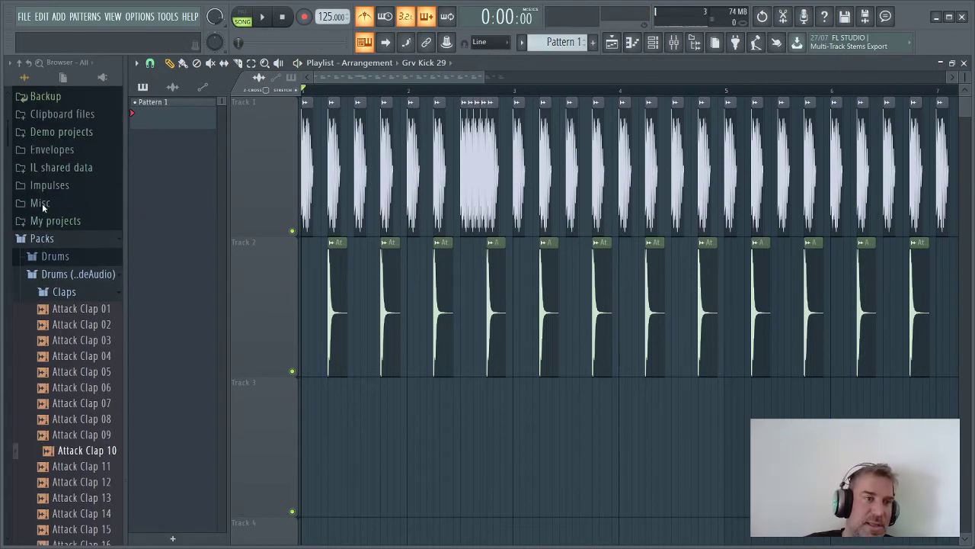
click(67, 297)
click(66, 299)
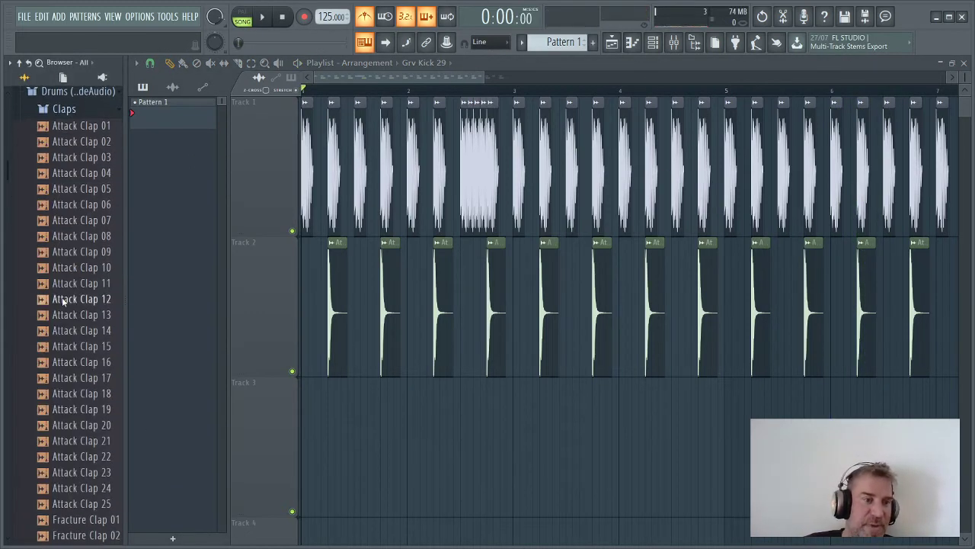
scroll(64, 300, up, 3)
click(64, 299)
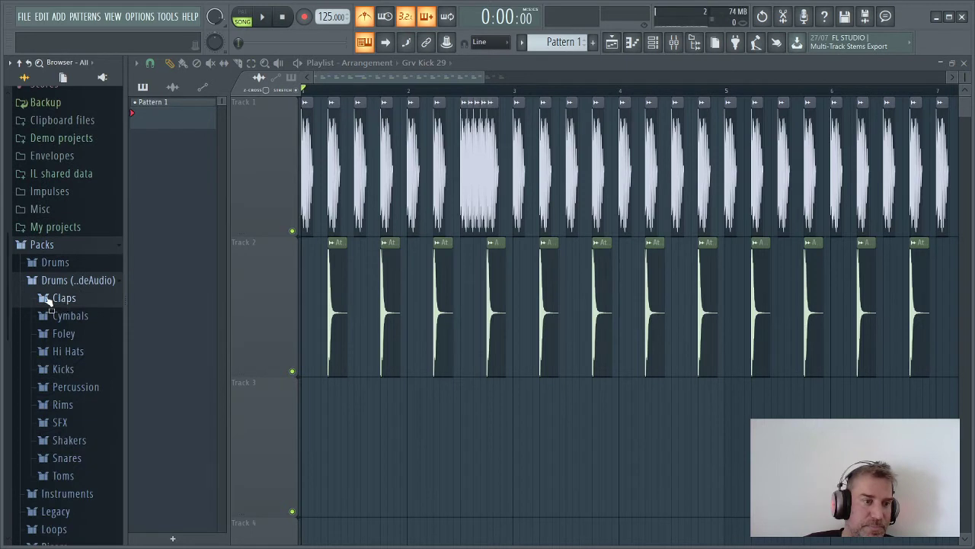
click(23, 245)
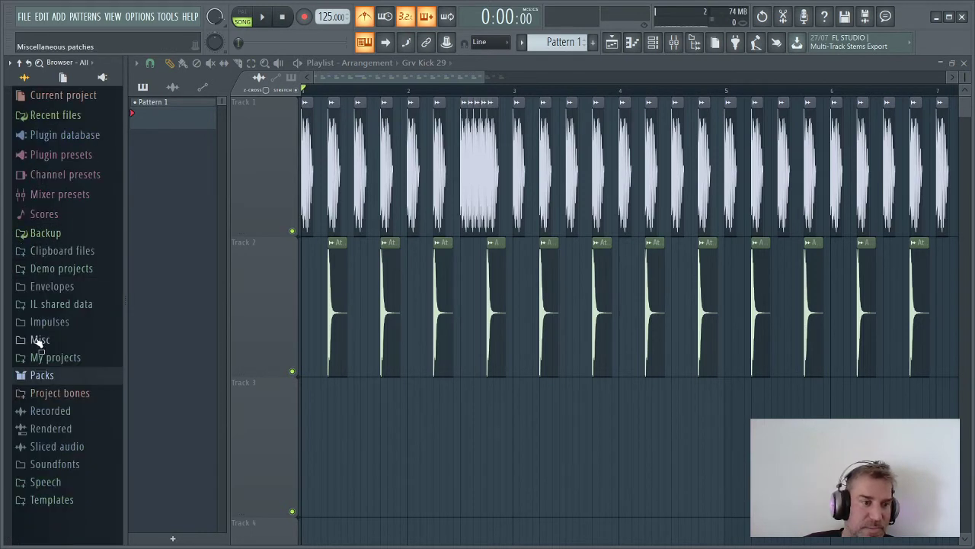
click(48, 375)
scroll(36, 374, down, 5)
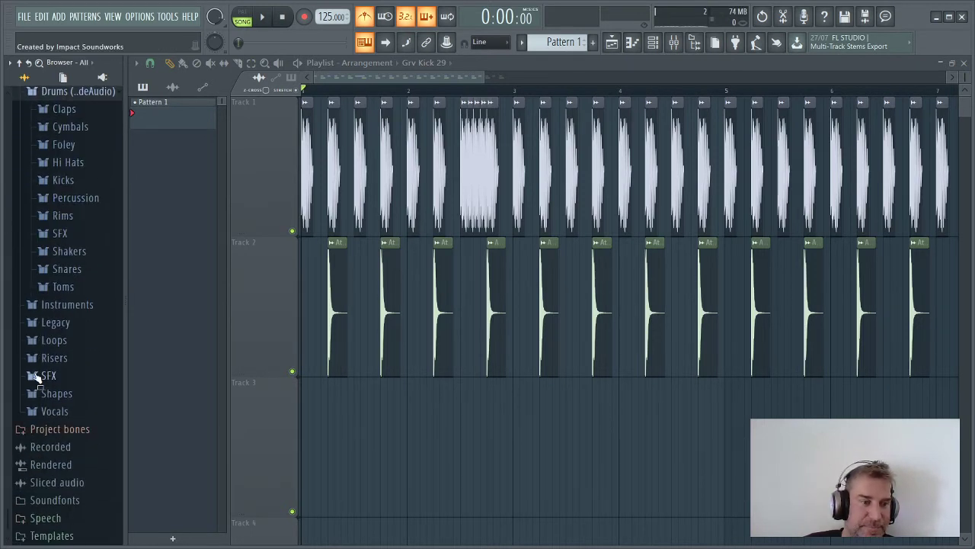
click(64, 163)
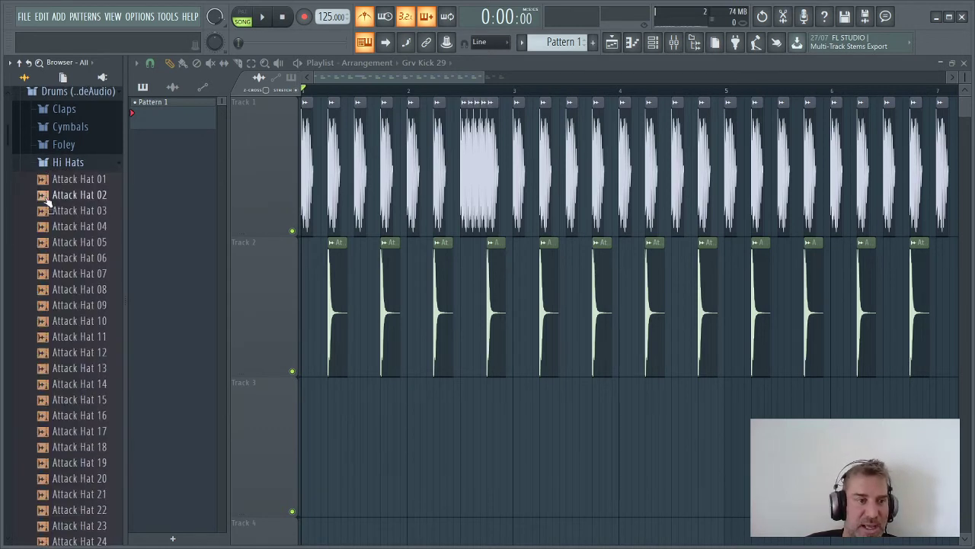
Audition several Attack Hat and Attack OHat samples, including Attack Hat 05, Attack Hat 10 and Attack OHat 11
click(58, 226)
click(61, 261)
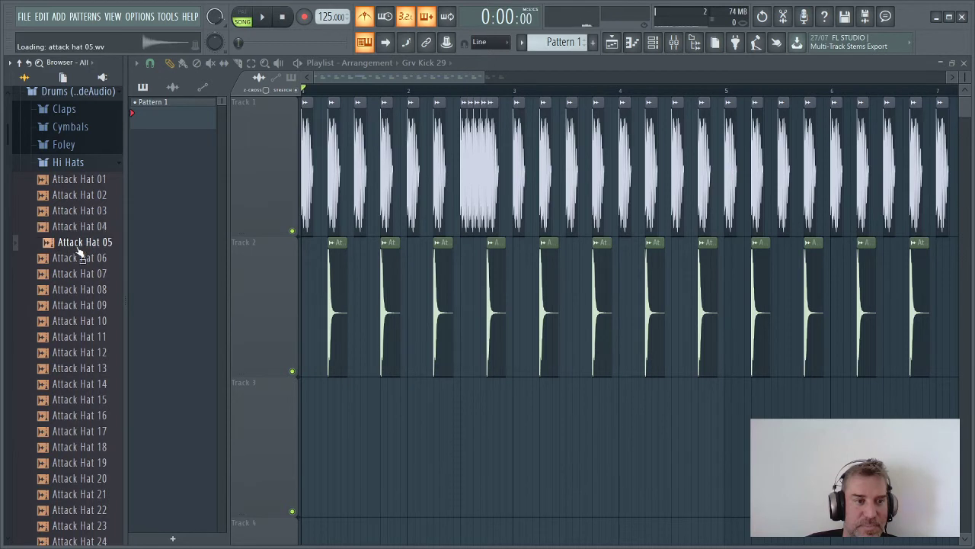
click(80, 290)
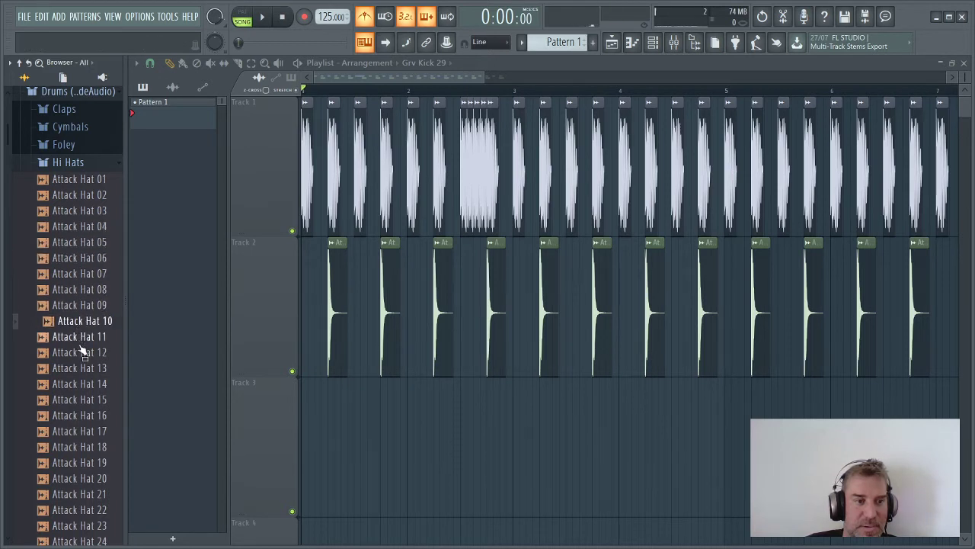
scroll(80, 345, down, 10)
click(95, 307)
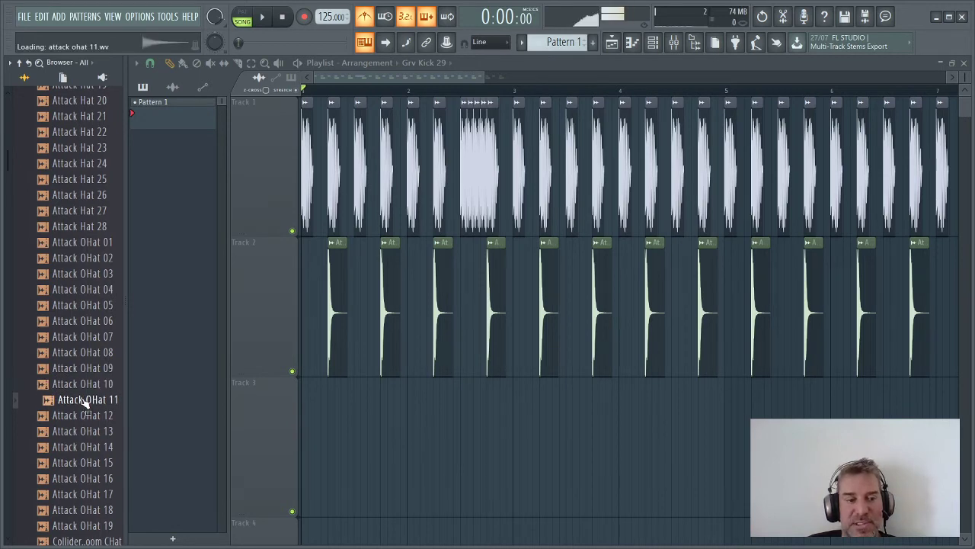
Audition the Collider and Downstream hi-hat samples, including Downstream OHat 07, 09, 11 and 13
scroll(87, 420, down, 5)
click(88, 370)
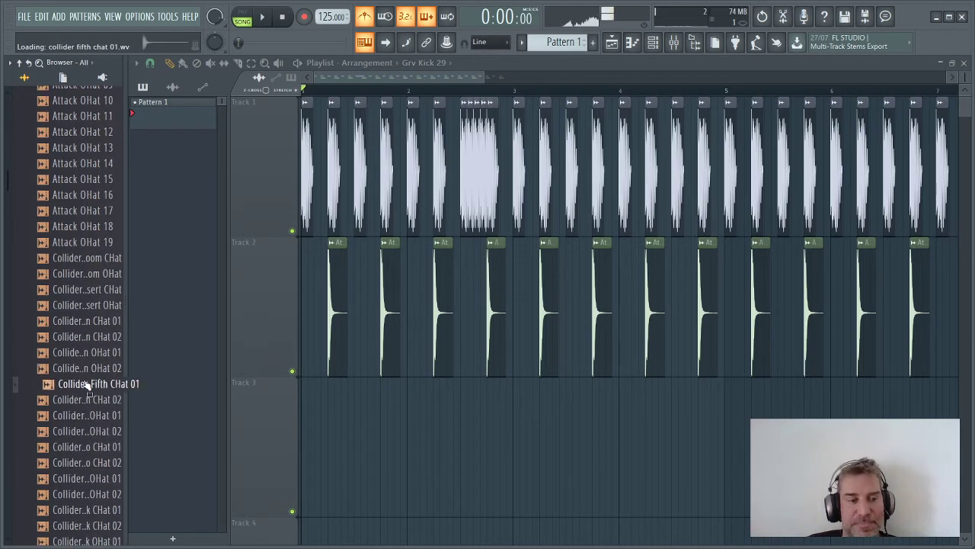
scroll(90, 373, down, 5)
scroll(76, 373, down, 5)
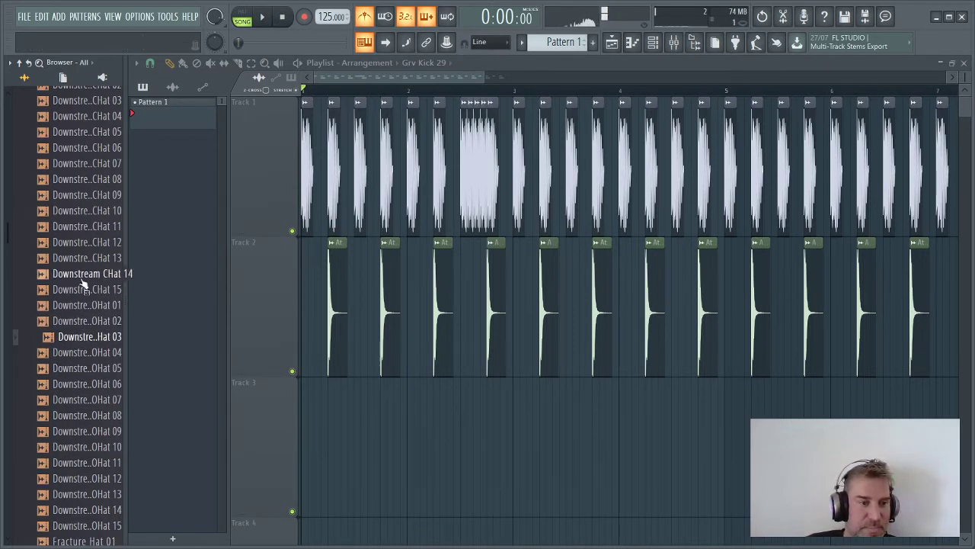
click(86, 353)
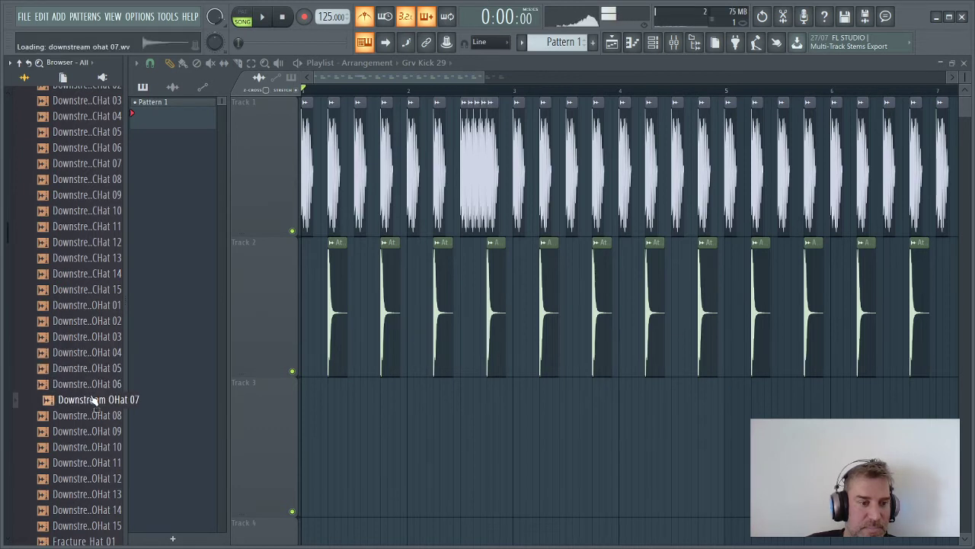
scroll(92, 412, down, 6)
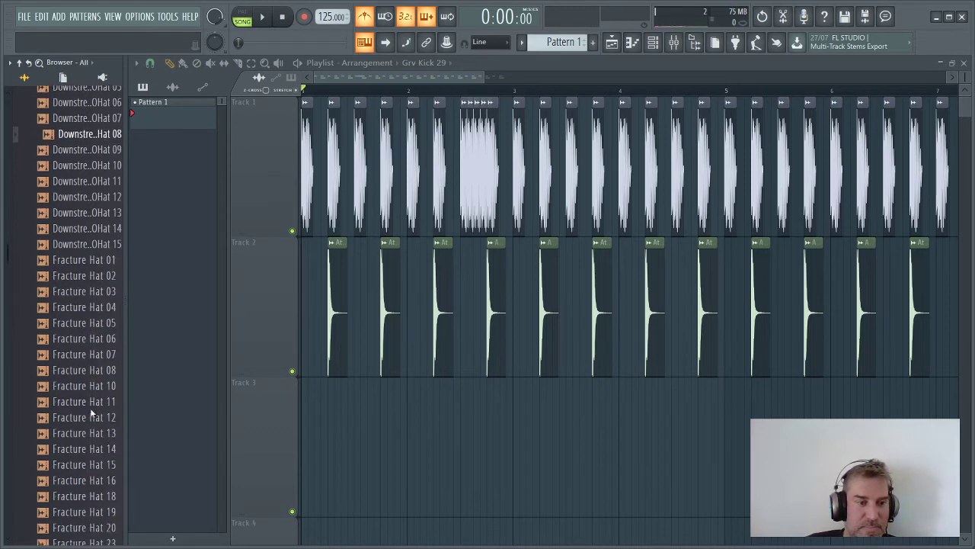
click(88, 336)
click(76, 215)
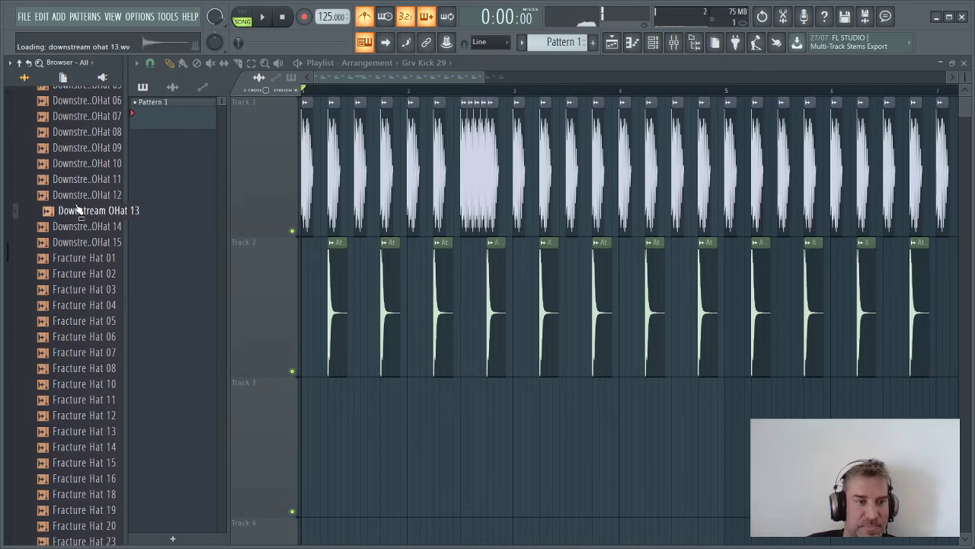
click(80, 197)
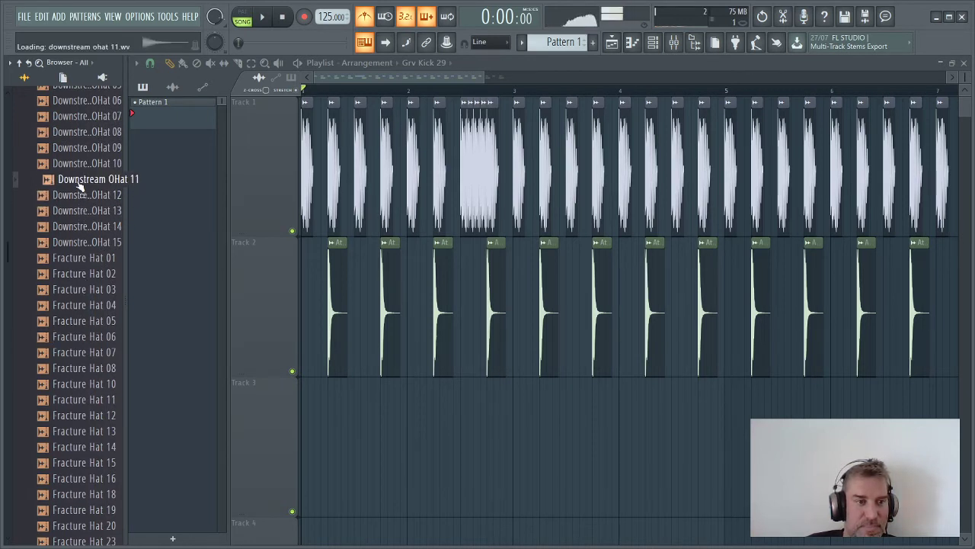
click(76, 166)
click(76, 155)
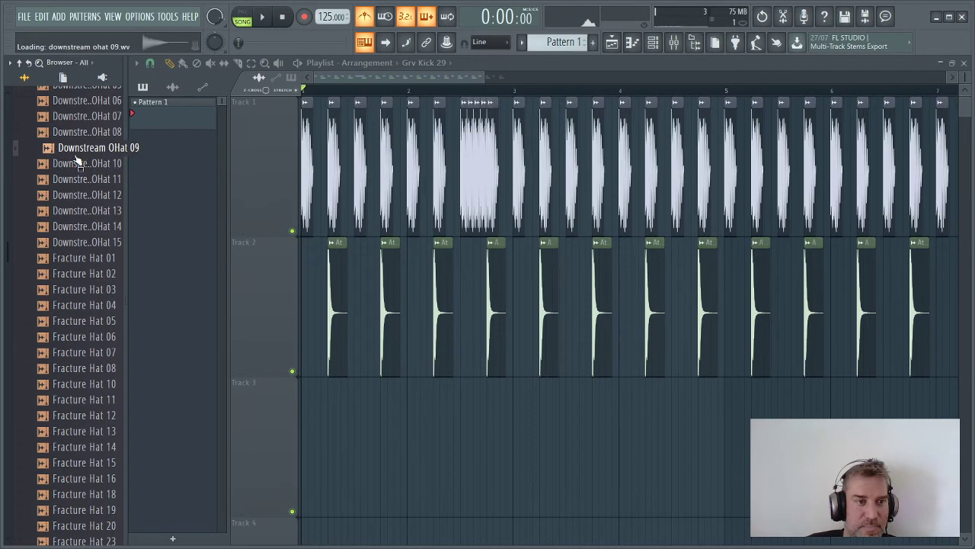
Find Hyper DoubleBarrel OHat 01 among the hi-hat samples and place it on Track 3 at 1:08:00
scroll(95, 281, down, 10)
scroll(95, 351, down, 8)
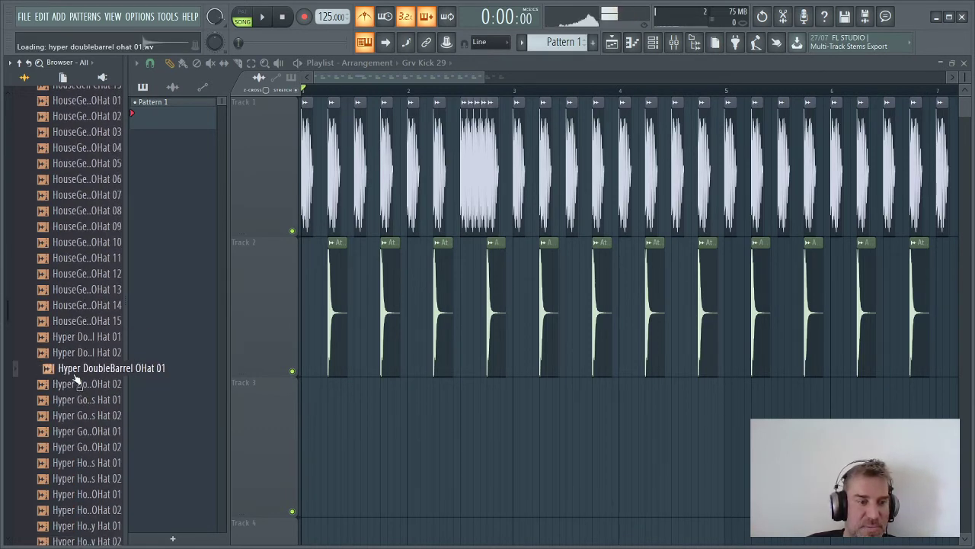
drag(76, 374, 372, 430)
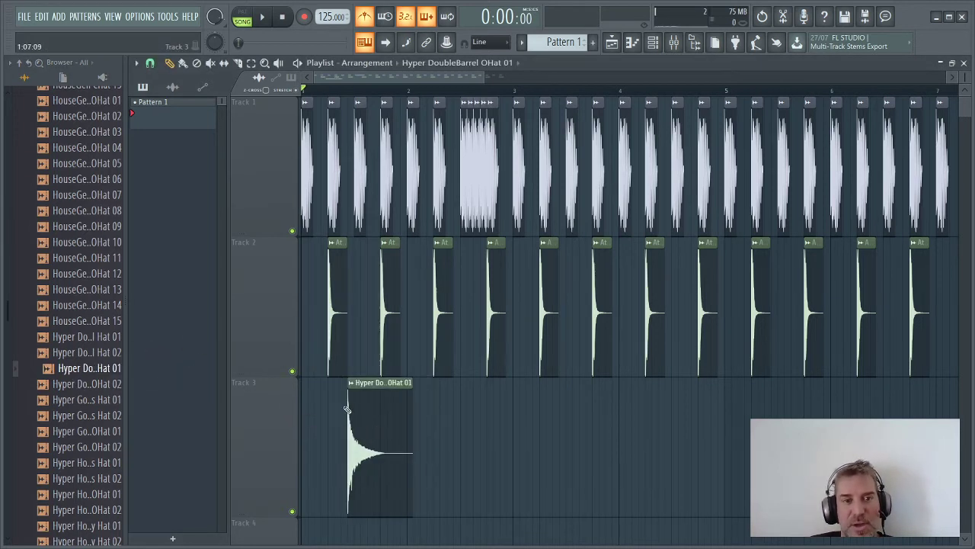
Play the beat with the open hat, try the clip at 1:05:00 and 1:06:00, and move it to 1:03:00 on Track 3
key(space)
key(space)
key(space)
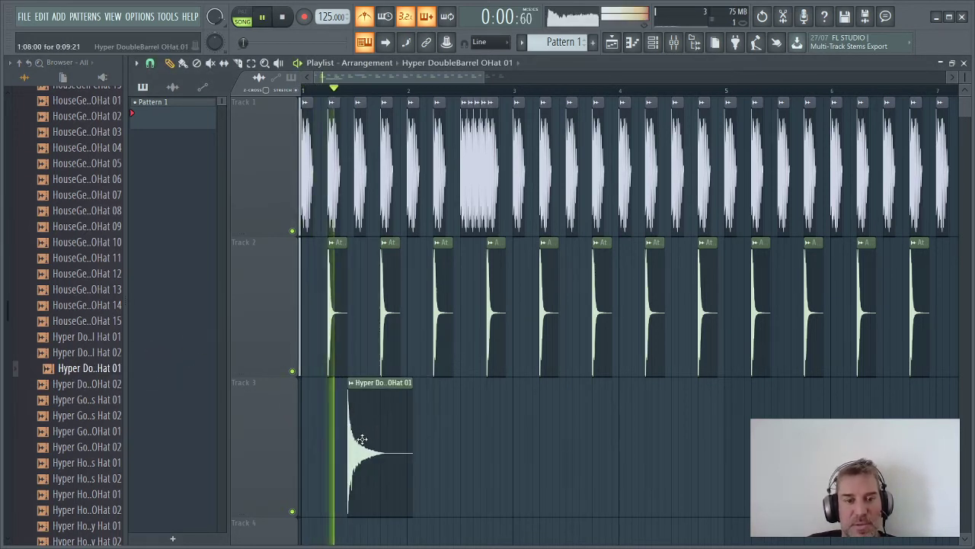
key(space)
drag(362, 440, 352, 439)
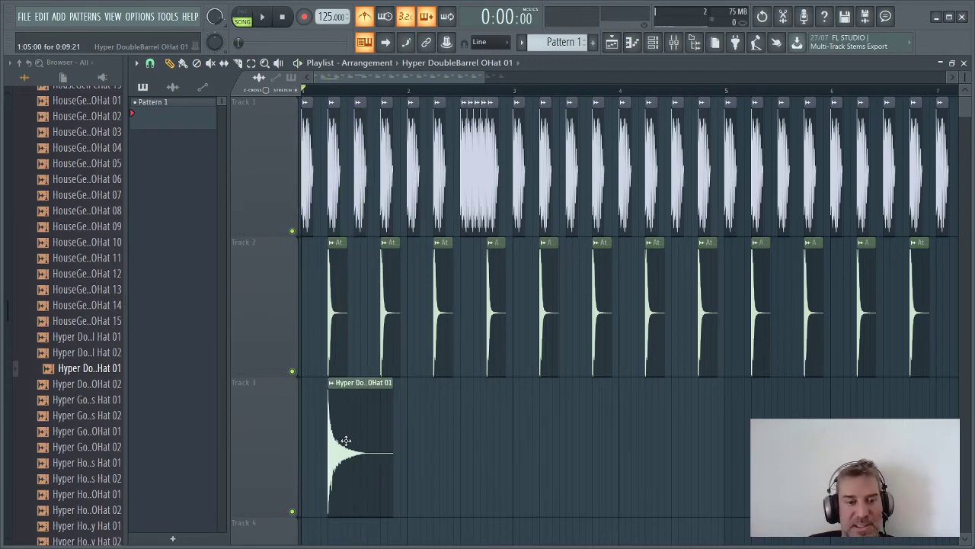
scroll(350, 440, up, 4)
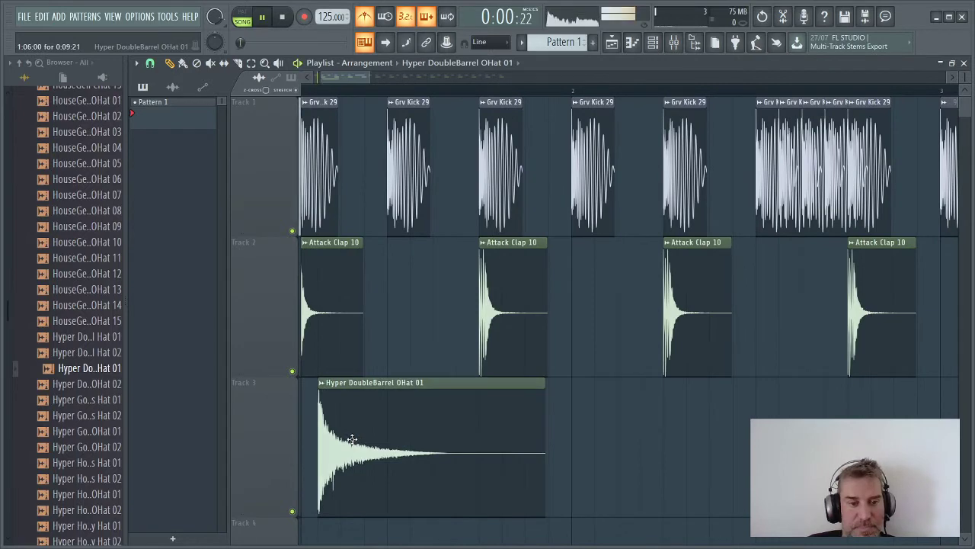
key(space)
key(space)
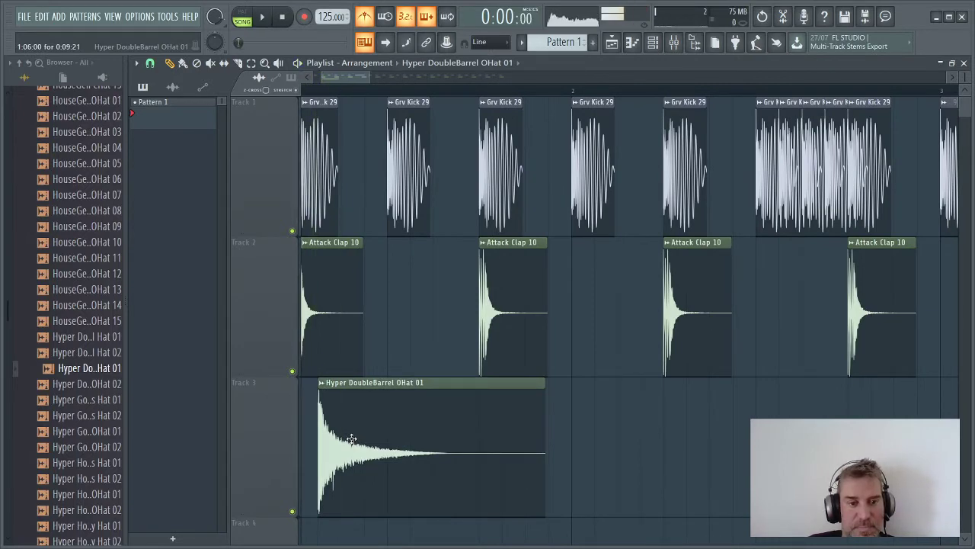
mouse_move(351, 440)
mouse_down()
mouse_move(215, 426)
mouse_move(322, 440)
mouse_move(345, 427)
mouse_move(416, 437)
mouse_move(407, 437)
mouse_up()
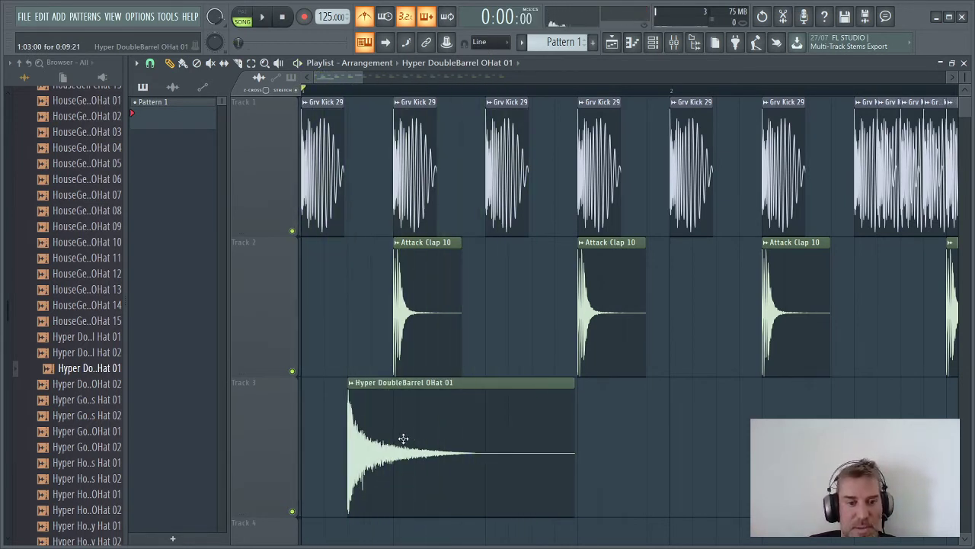
Copy the open hat clip on Track 3, position the copy at 1:11:00 after trying 1:09:00, and play the result
drag(403, 438, 539, 463)
key(space)
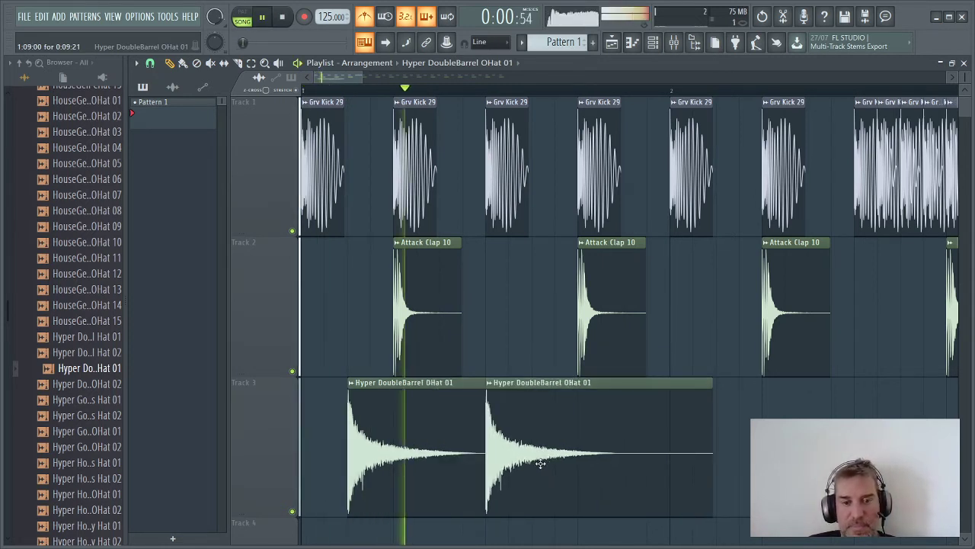
key(space)
drag(548, 428, 594, 432)
key(space)
key(space)
key(space)
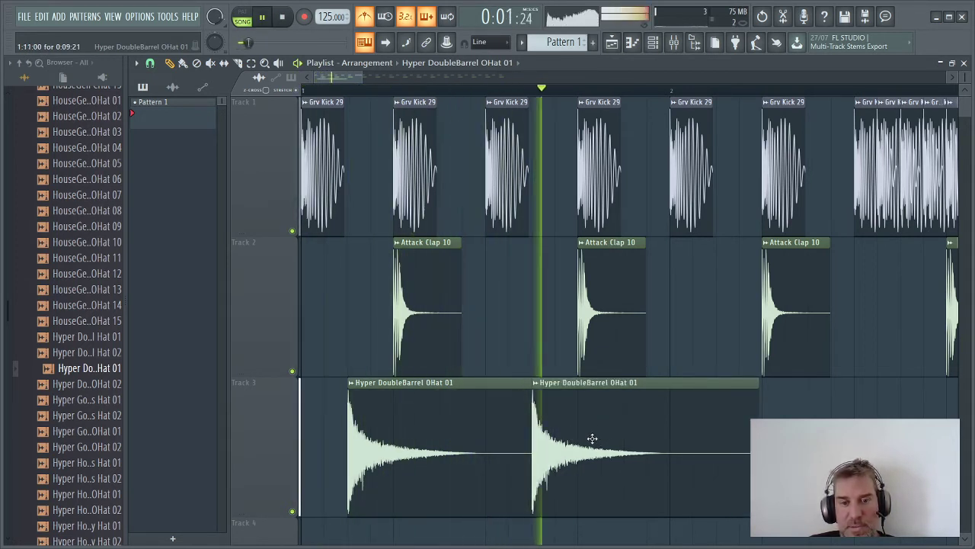
key(space)
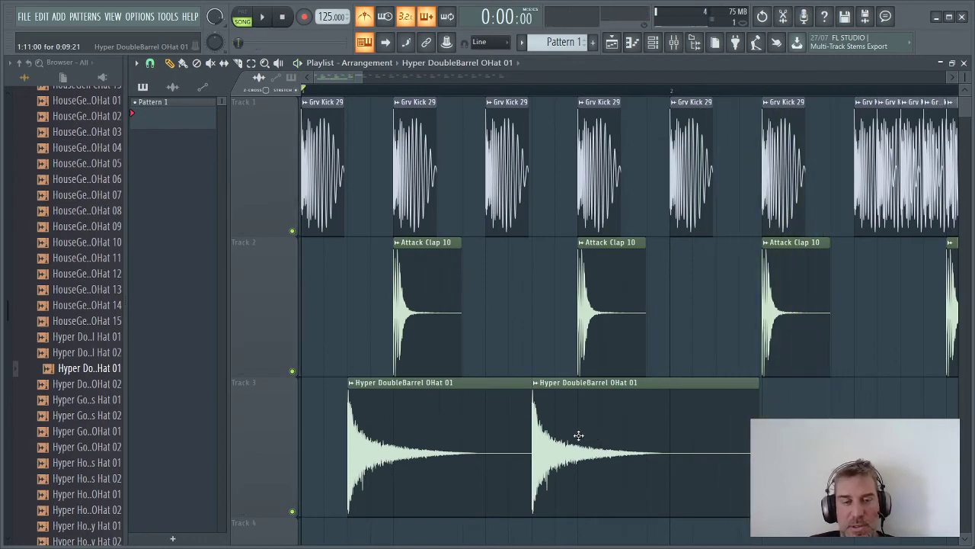
Copy both Hyper DoubleBarrel OHat 01 clips from bar 1 to 2:03:00 and 2:11:00 on Track 3 and play the beat
scroll(597, 415, down, 3)
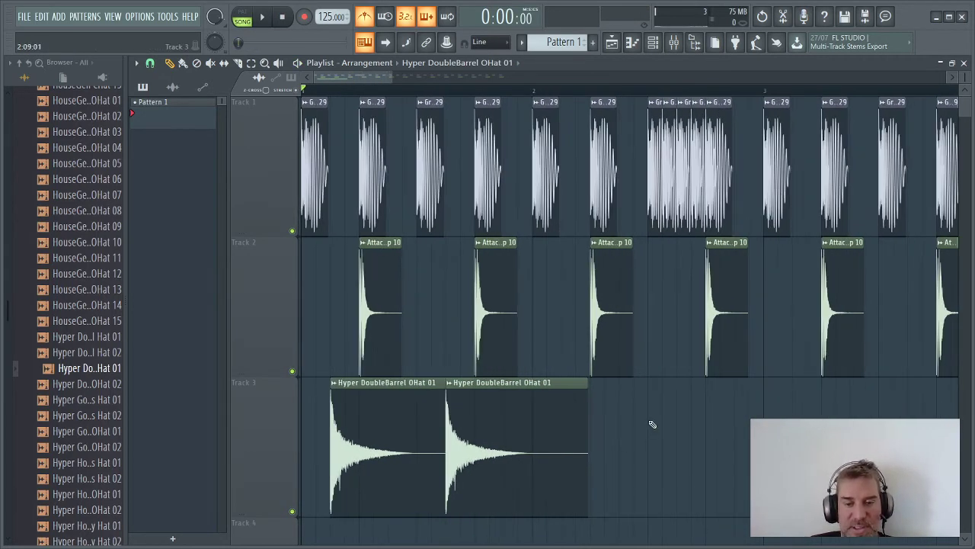
drag(652, 423, 354, 427)
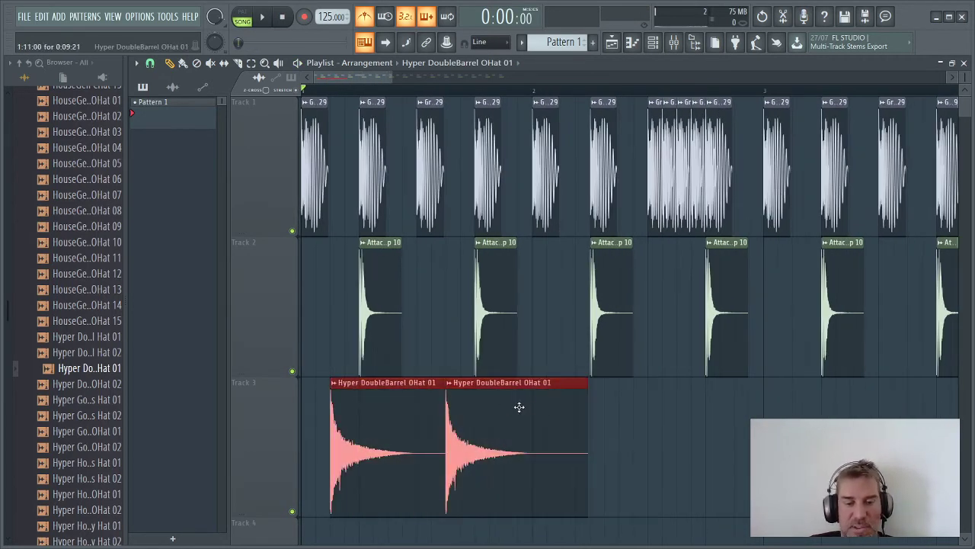
drag(519, 407, 720, 444)
key(space)
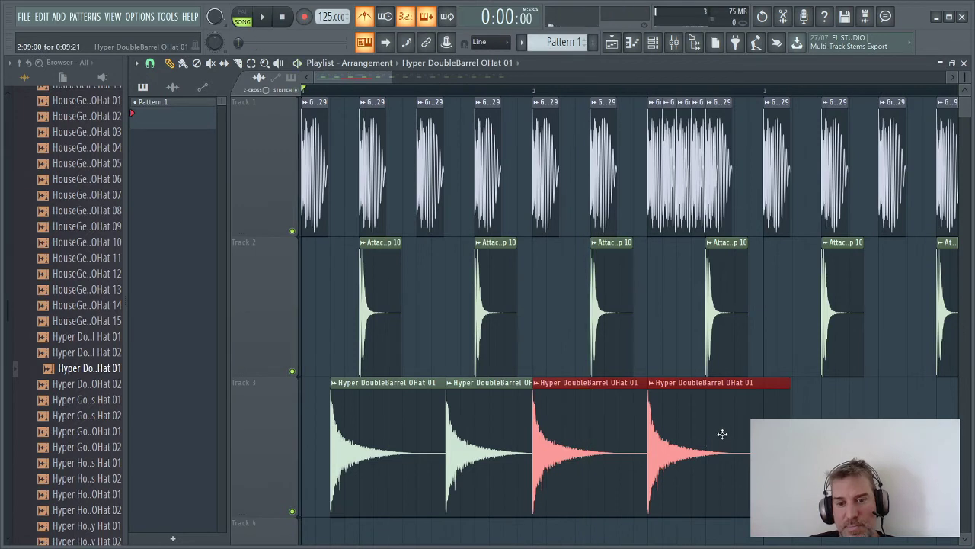
drag(722, 433, 736, 434)
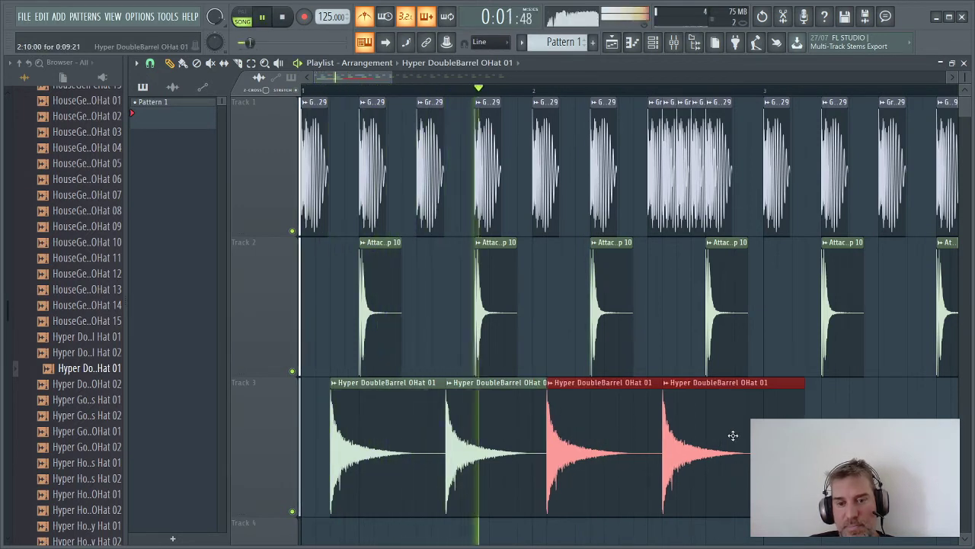
drag(732, 435, 735, 438)
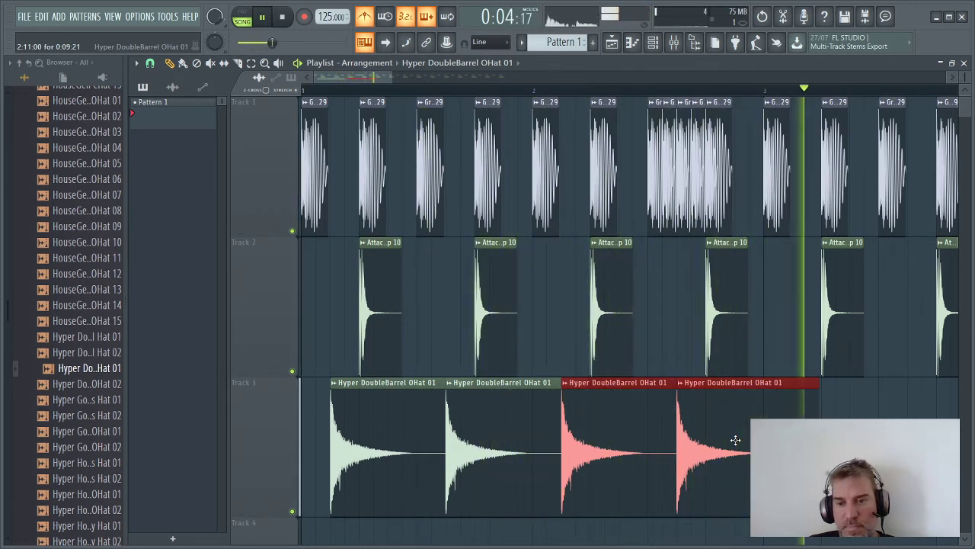
Stop playback, show the Channel rack and audition MA and Power hi-hat samples as alternatives to the Hyper DoubleBarrel open hat
key(space)
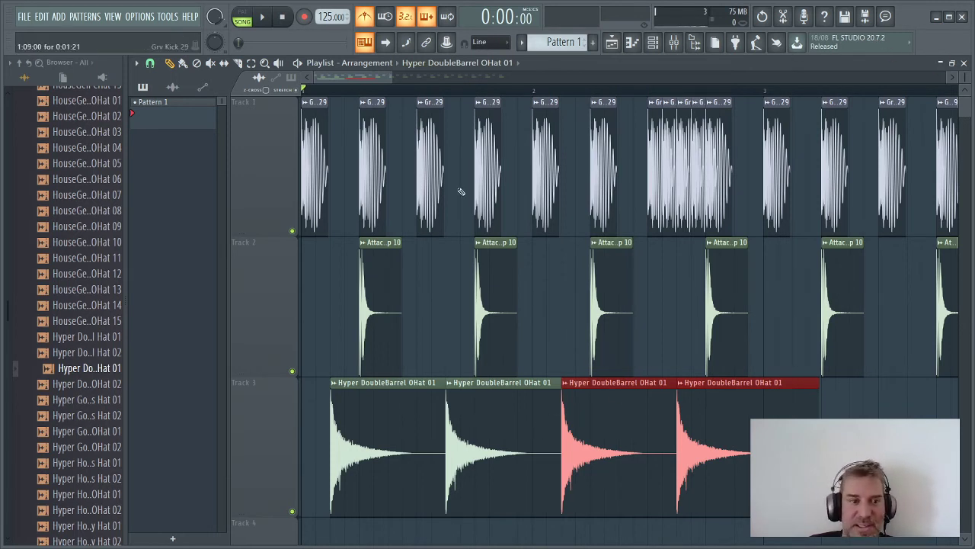
click(653, 44)
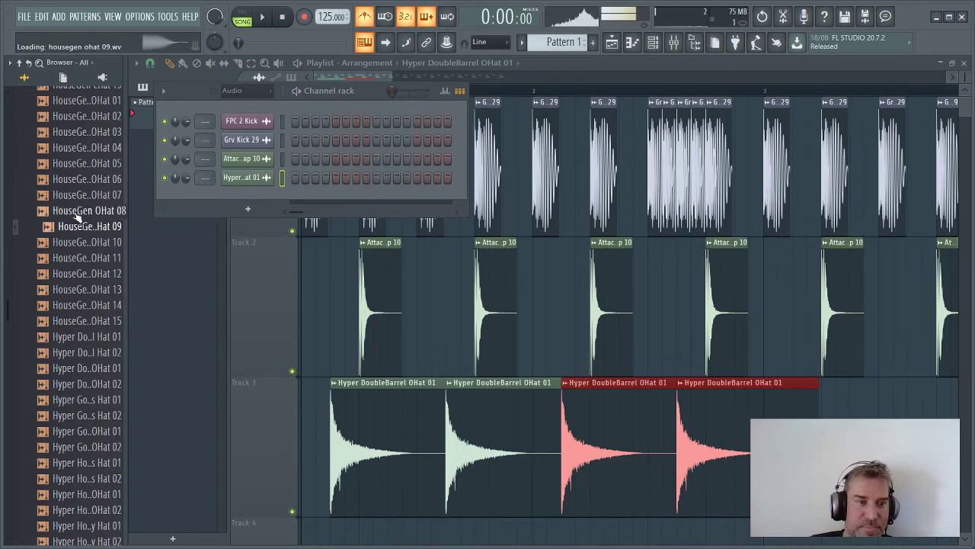
scroll(68, 179, down, 15)
click(77, 399)
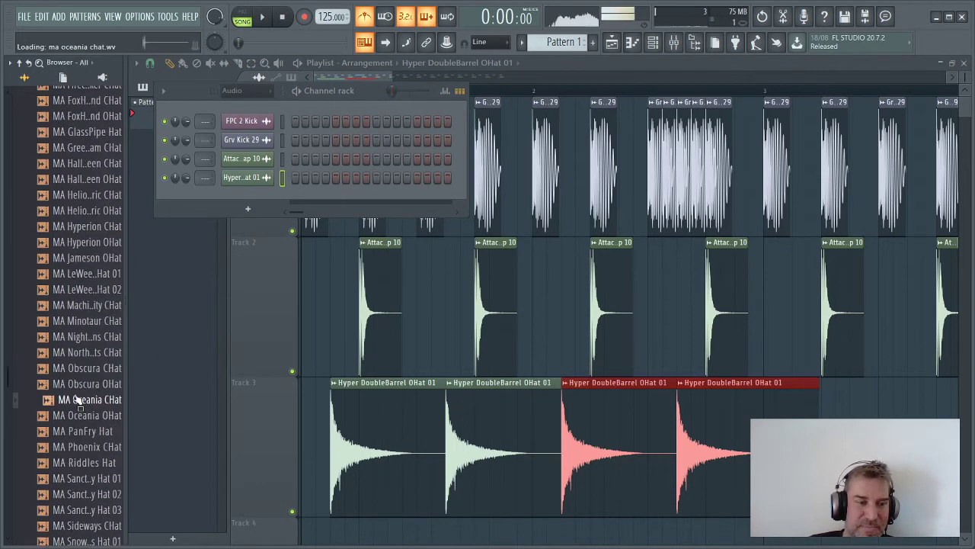
click(79, 415)
click(82, 431)
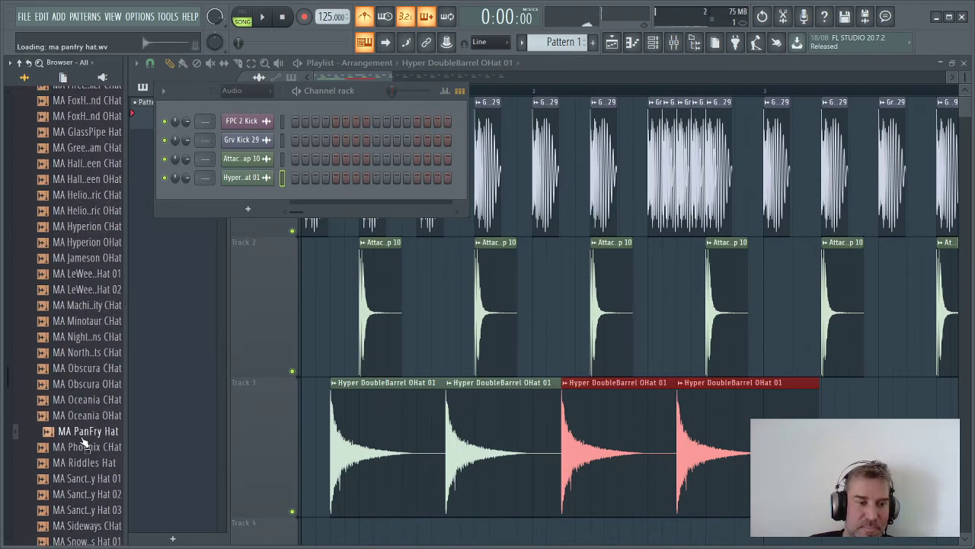
scroll(81, 441, down, 9)
click(79, 416)
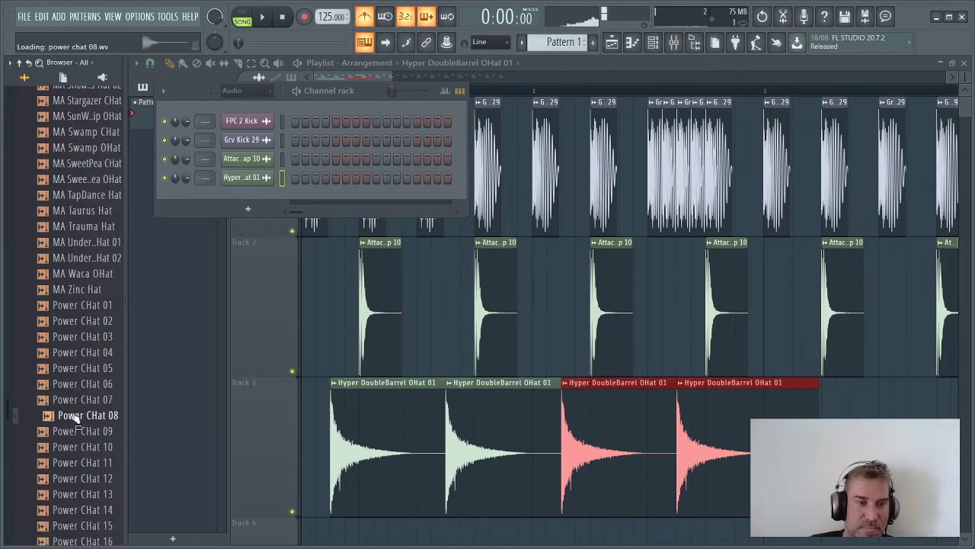
scroll(77, 444, down, 10)
click(77, 433)
scroll(76, 433, down, 6)
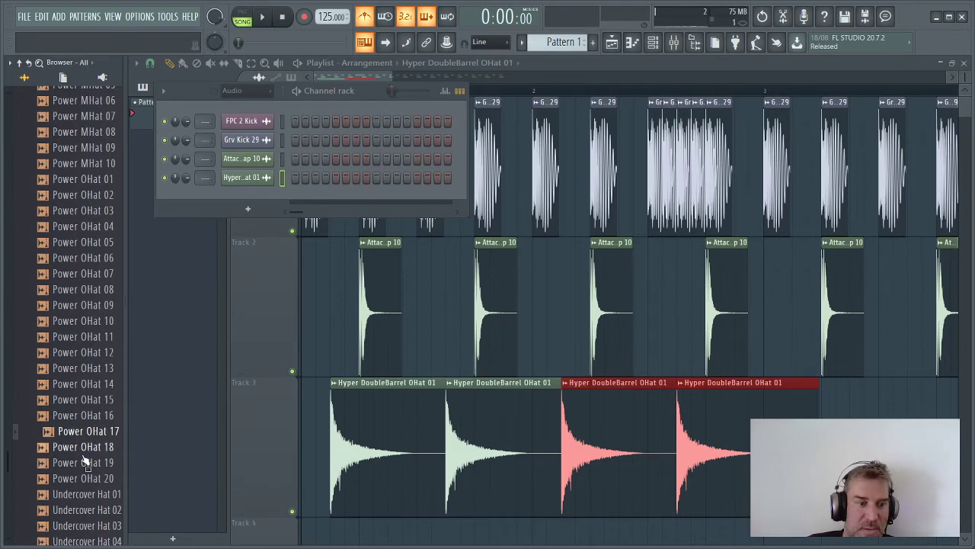
Find Volt CleanOHat 11 among the hi-hat samples and load it into the Hyper DoubleBarrel OHat 01 channel as its replacement
scroll(84, 455, down, 10)
click(78, 448)
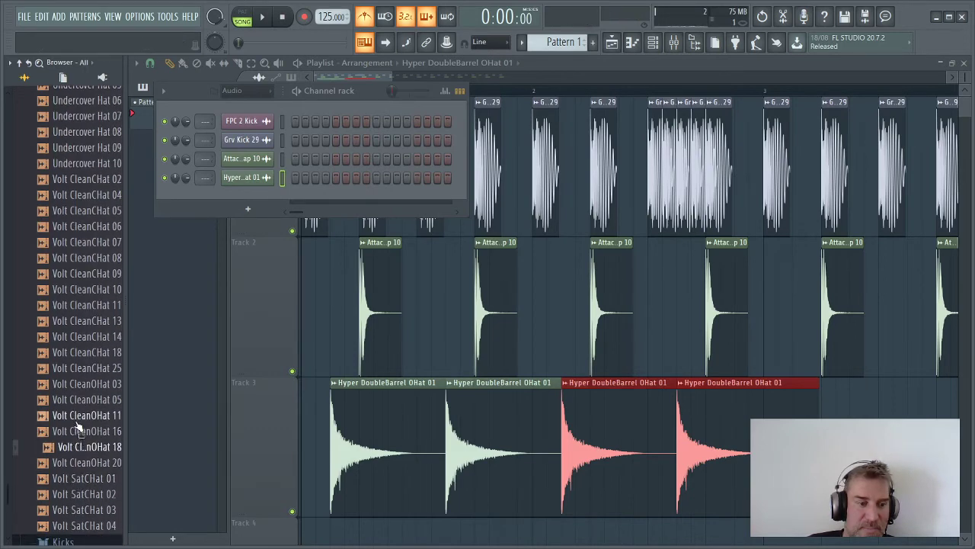
drag(245, 181, 246, 189)
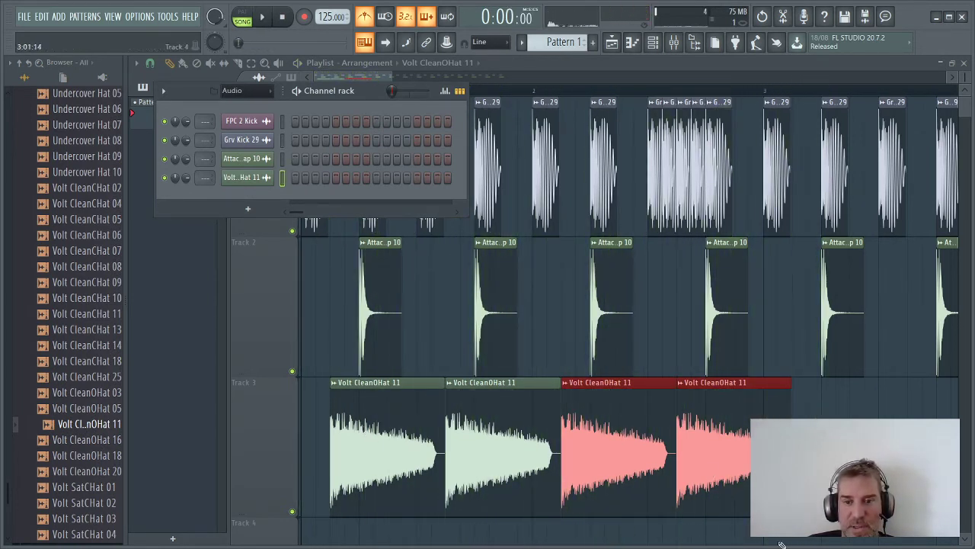
Delete the three Volt CleanOHat 11 clips after the one at 1:03:00 on Track 3 and play the beat
right_click(708, 467)
right_click(602, 464)
right_click(505, 461)
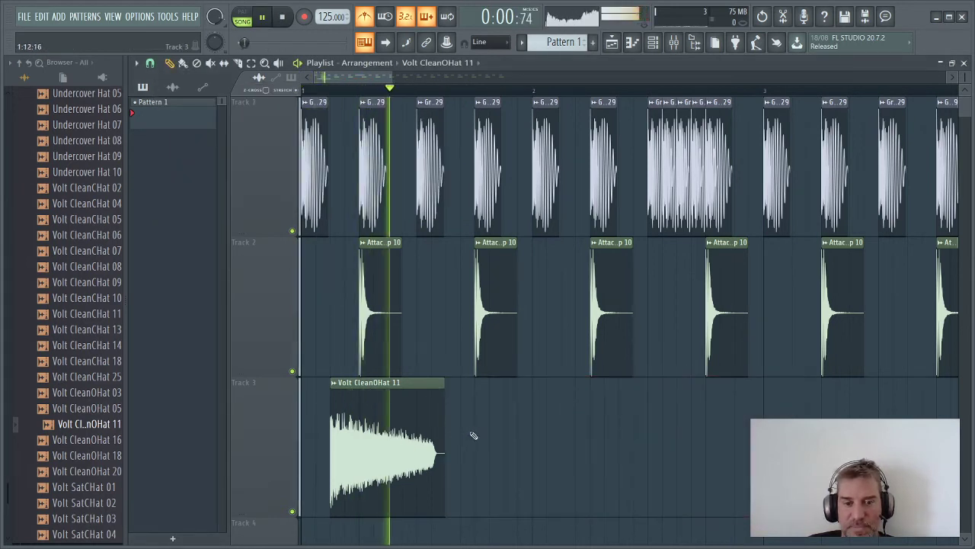
key(space)
Add Volt CleanOHat 11 clips on Track 3 at 2:03:00, after trying 2:01:00, and at 3:03:00, playing the beat to check
click(537, 423)
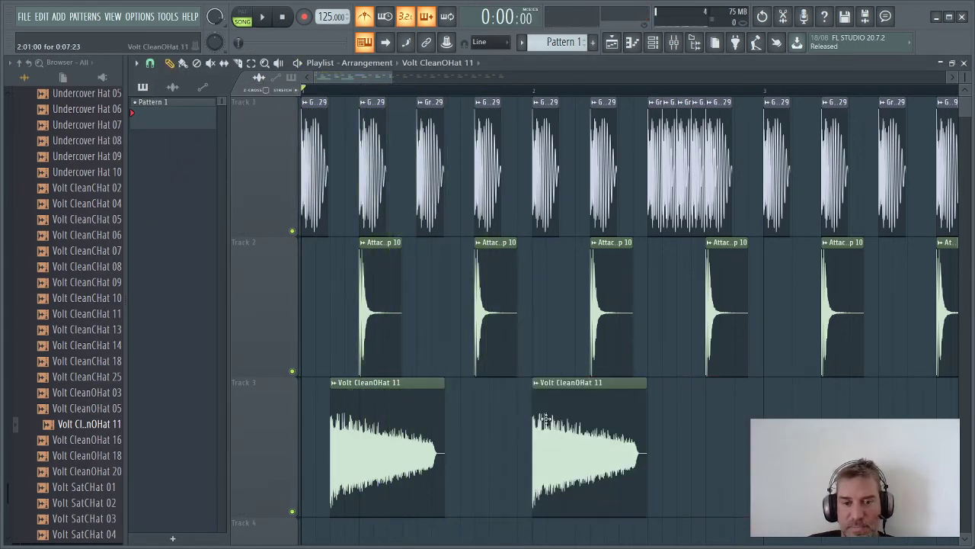
key(space)
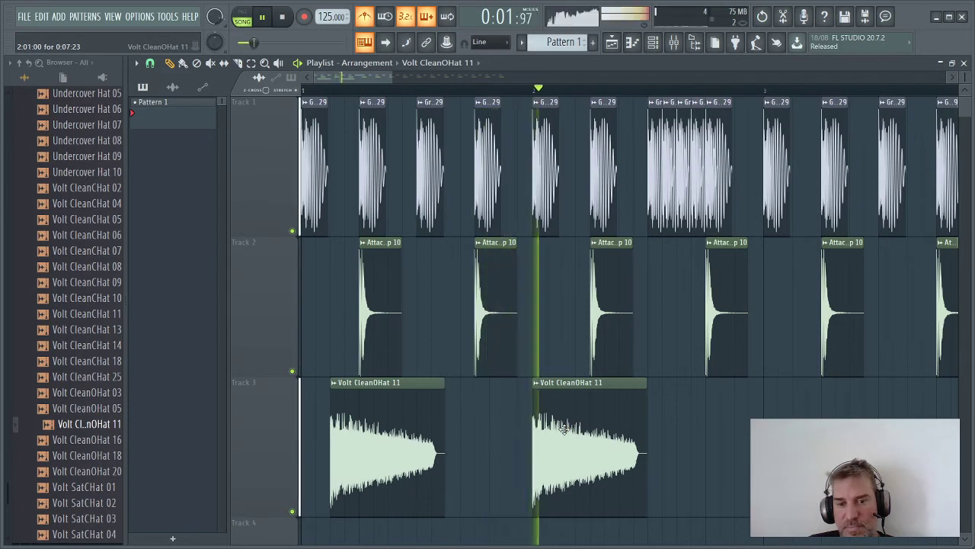
key(space)
drag(563, 429, 591, 438)
key(space)
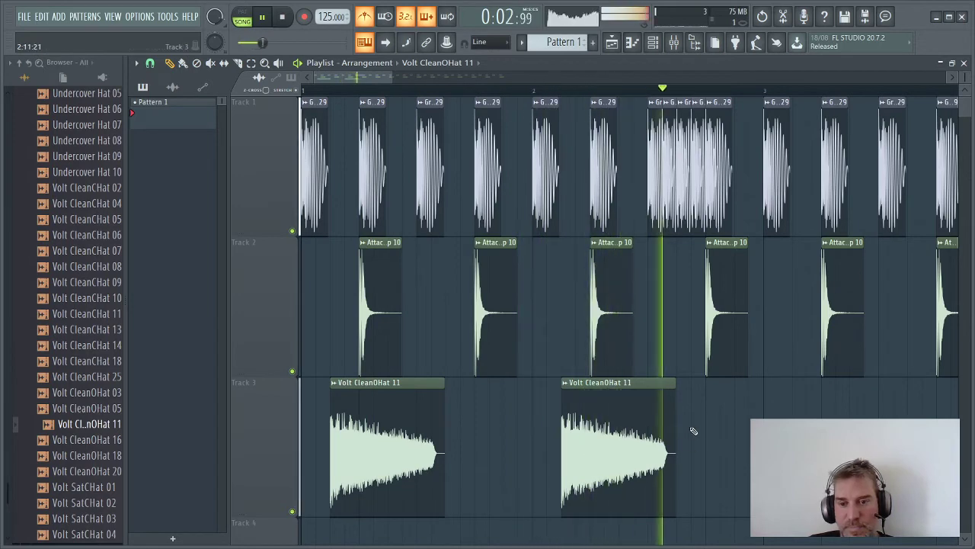
click(804, 400)
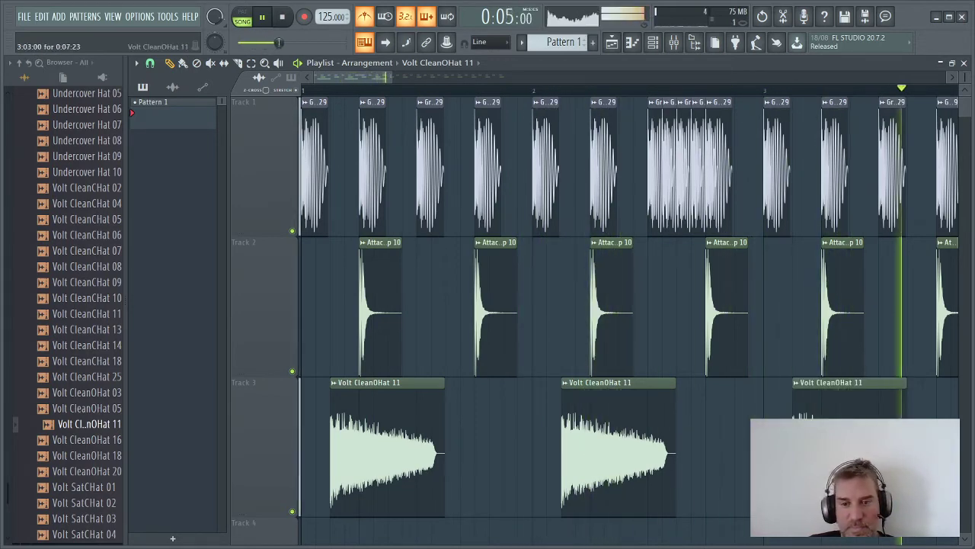
key(space)
Play the beat from bar 1 and examine the open hat placement against the kicks and claps across the arrangement
scroll(734, 400, down, 3)
scroll(322, 394, up, 5)
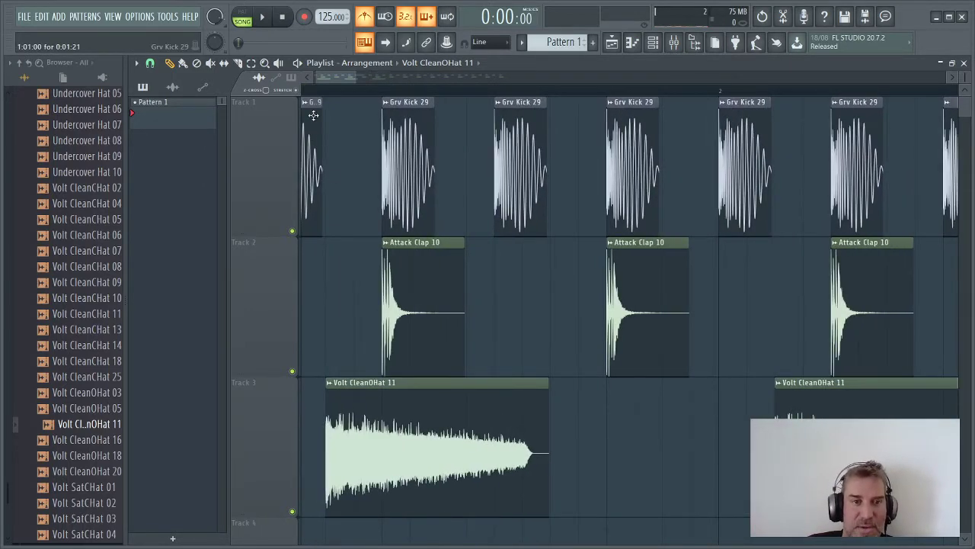
drag(329, 71, 319, 74)
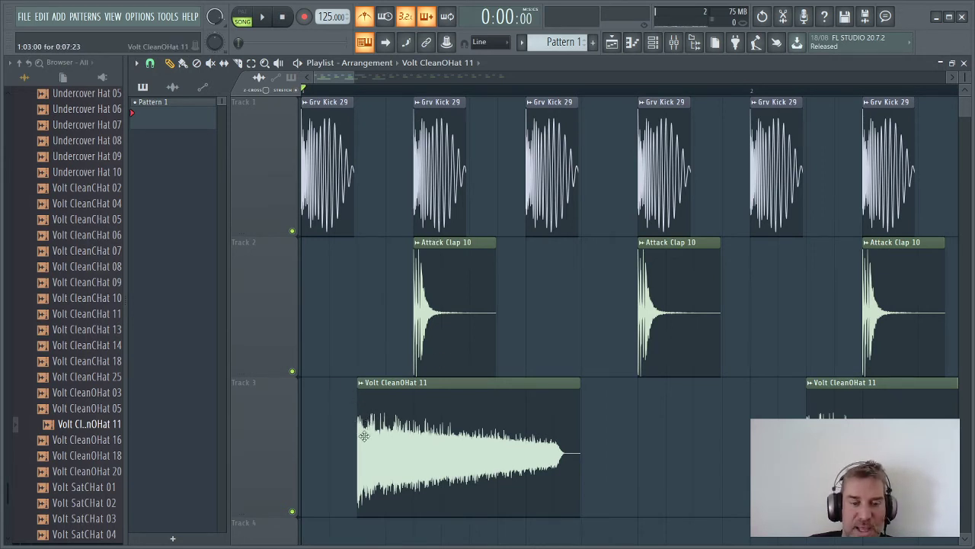
key(space)
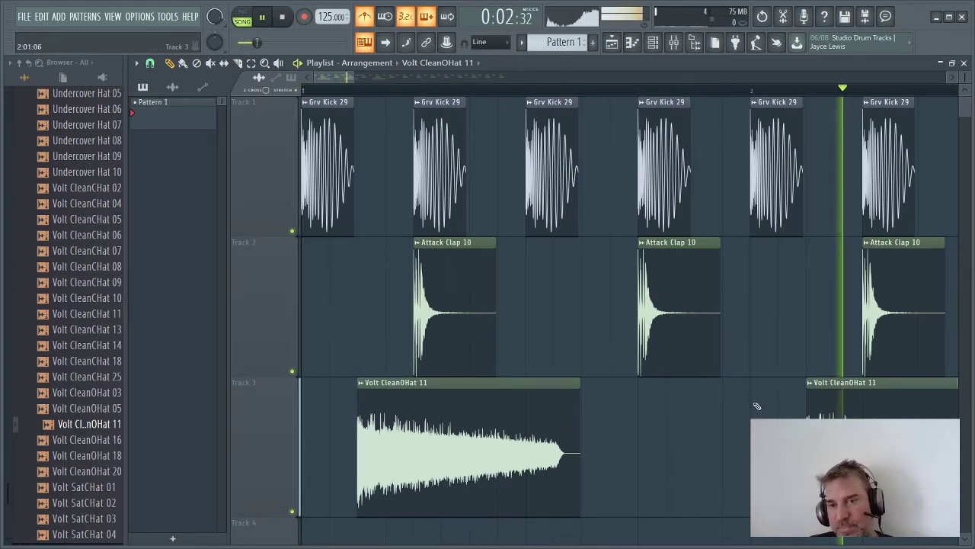
key(space)
scroll(431, 206, right, 5)
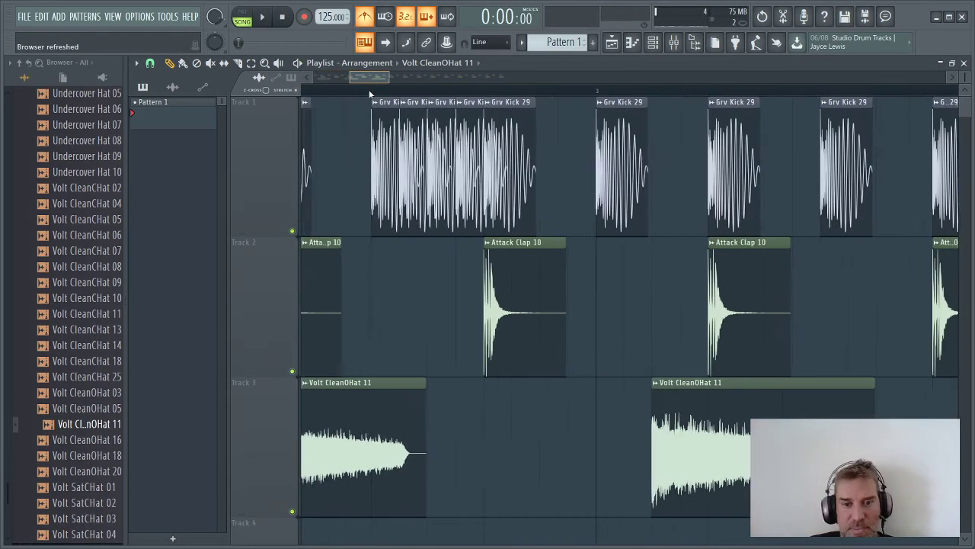
scroll(432, 206, down, 3)
scroll(431, 205, down, 4)
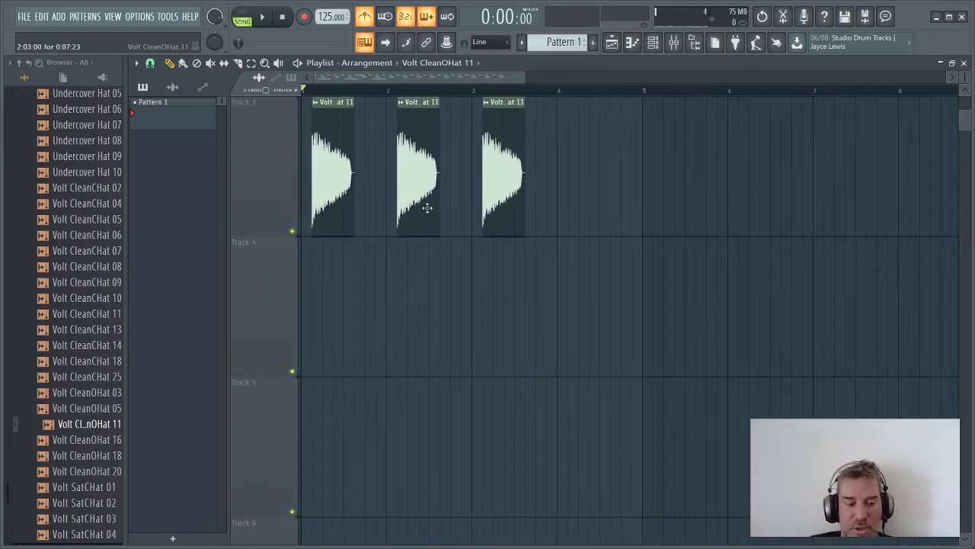
scroll(410, 192, down, 1)
scroll(390, 176, up, 2)
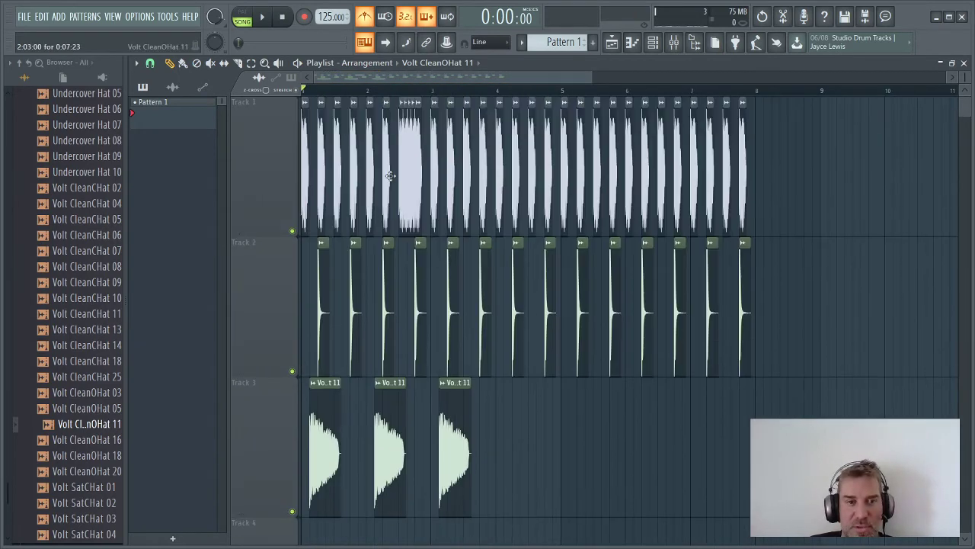
drag(524, 429, 495, 428)
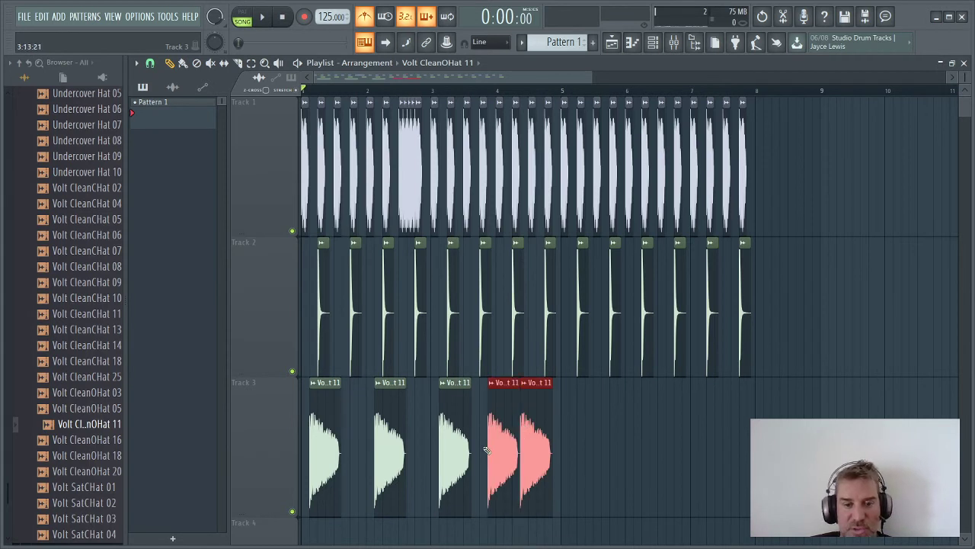
right_click(529, 429)
right_click(514, 425)
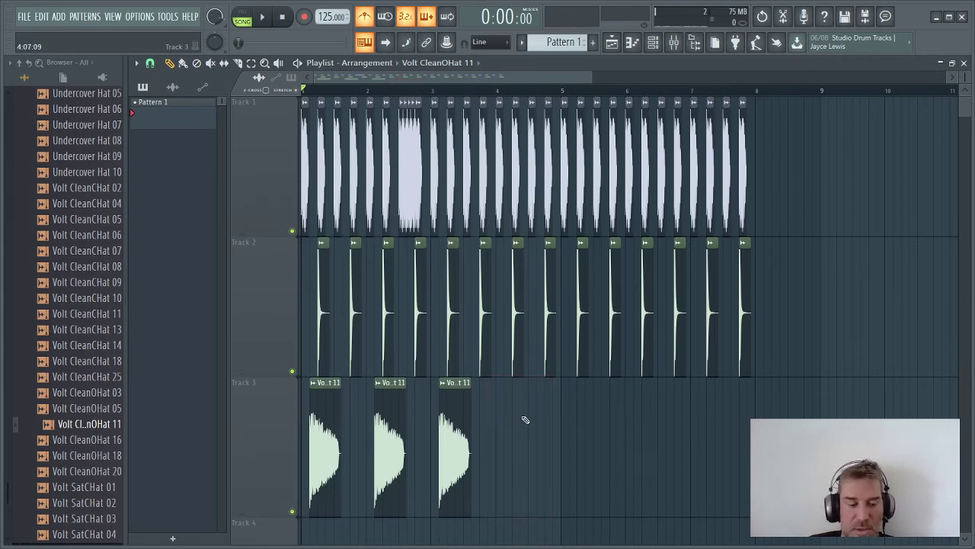
click(525, 419)
right_click(519, 430)
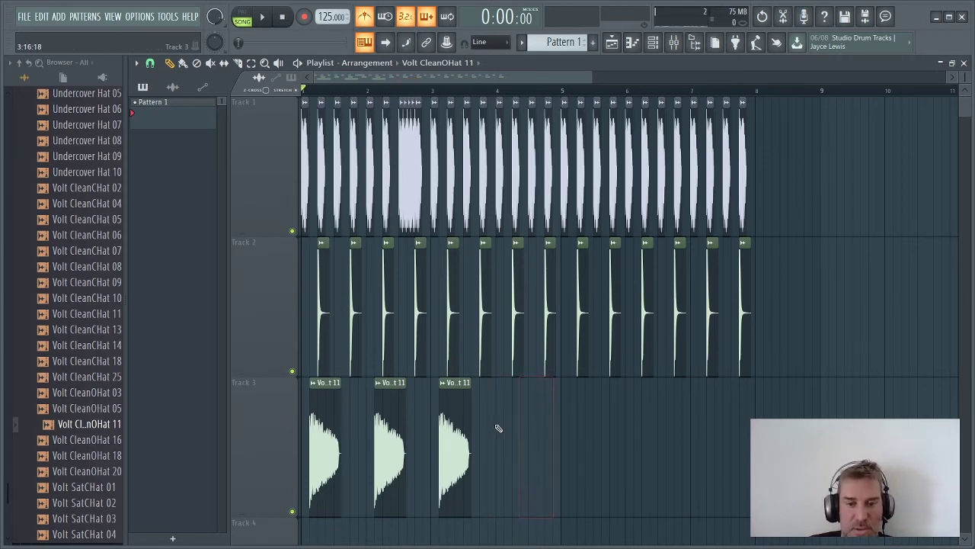
Copy the three Volt CleanOHat 11 clips on Track 3 so the copies start at 4:01:00, and play the arrangement
drag(511, 419, 303, 445)
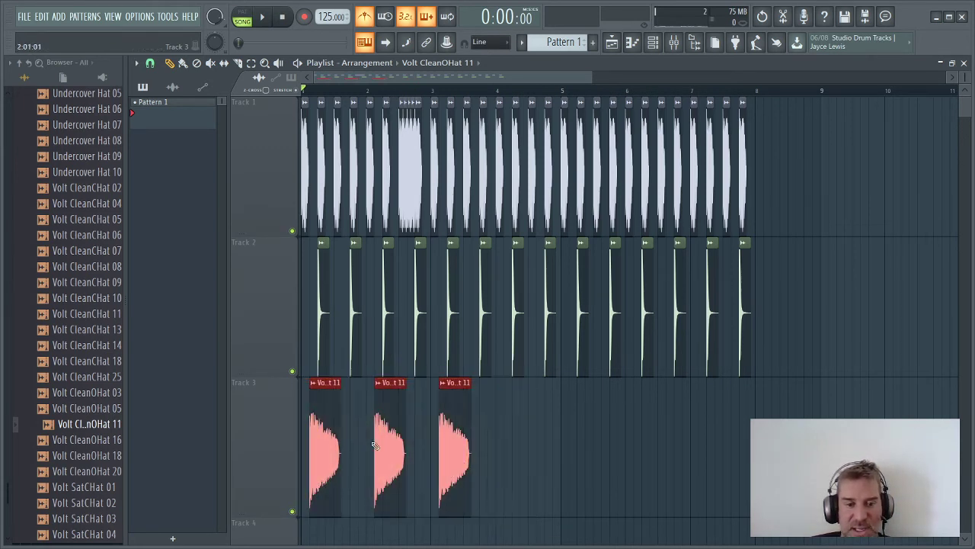
drag(451, 416, 638, 437)
key(space)
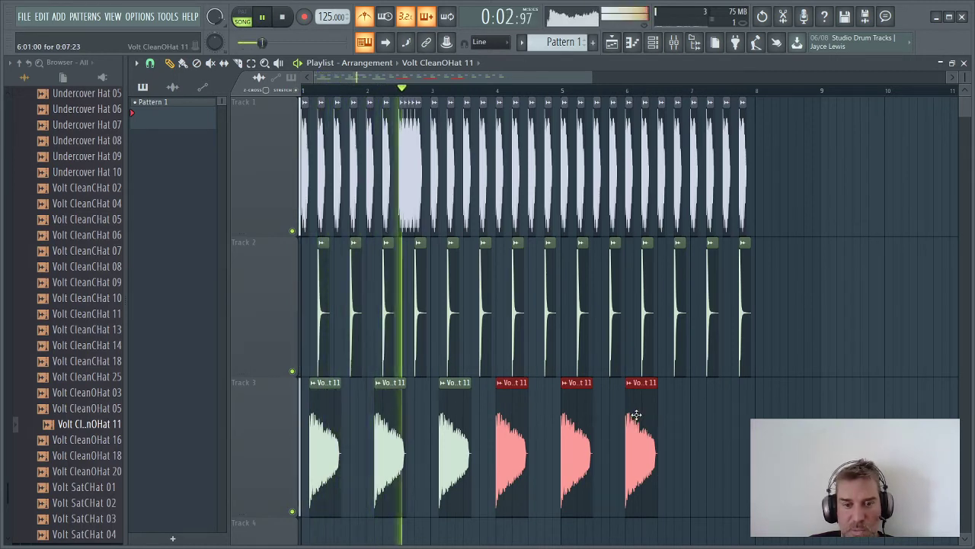
Move the three copied open hat clips on Track 3 so the first sits at 4:03:00, and play the result
scroll(633, 415, up, 4)
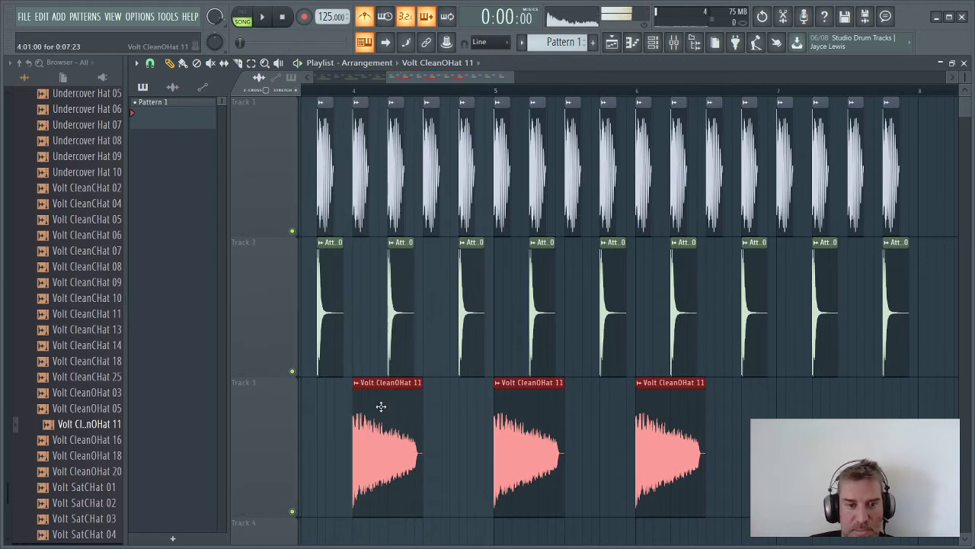
drag(378, 405, 394, 404)
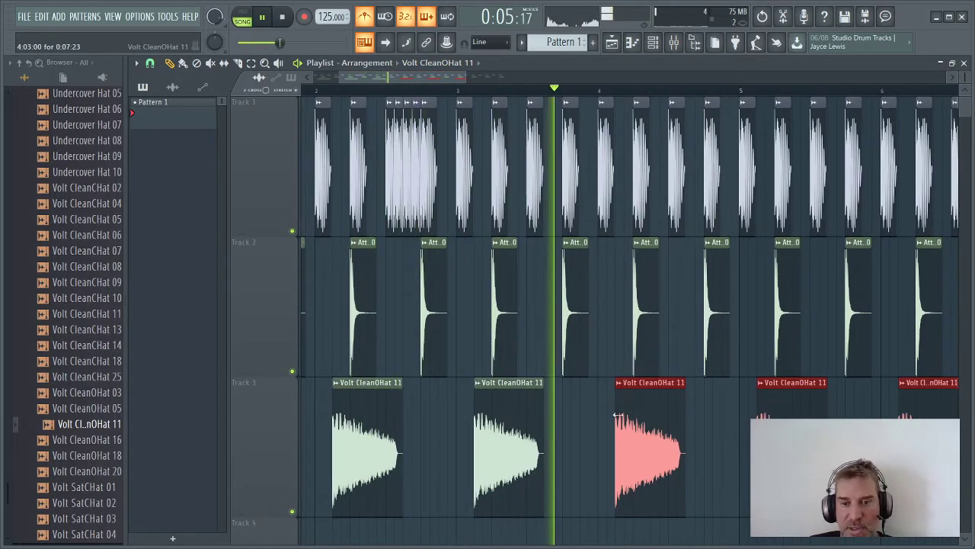
ctrl+scroll(640, 422, down, 3)
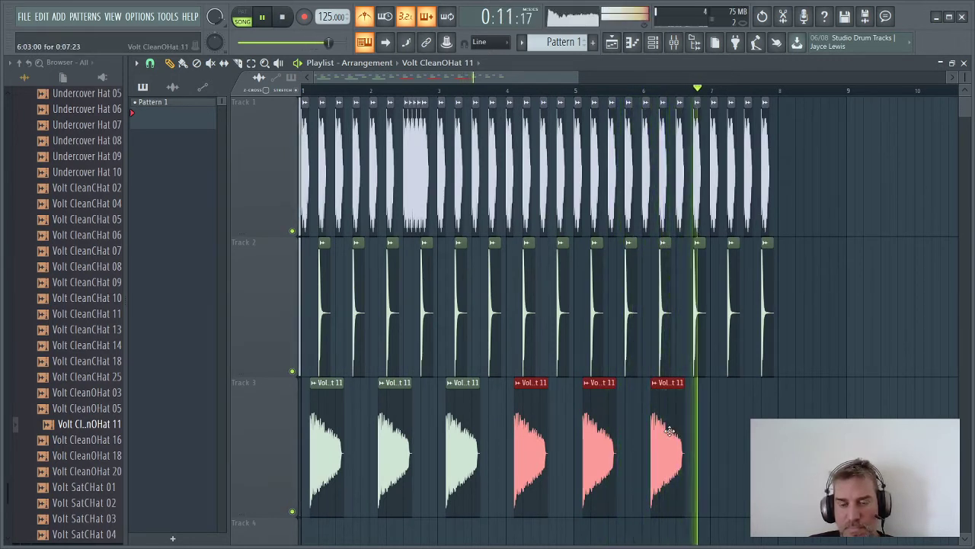
key(space)
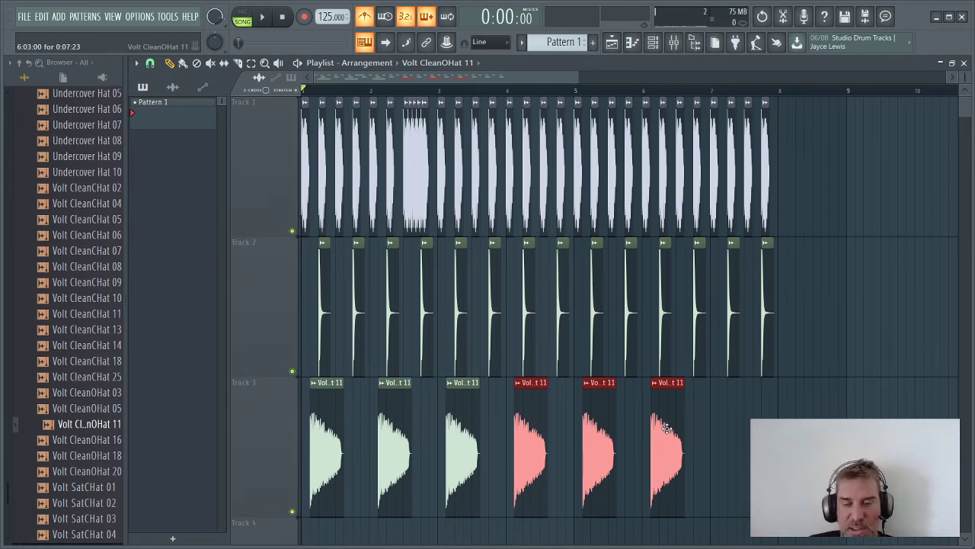
Copy the three selected open hat clips on Track 3 so the new copies start at bar 7, and play that section
drag(665, 428, 853, 428)
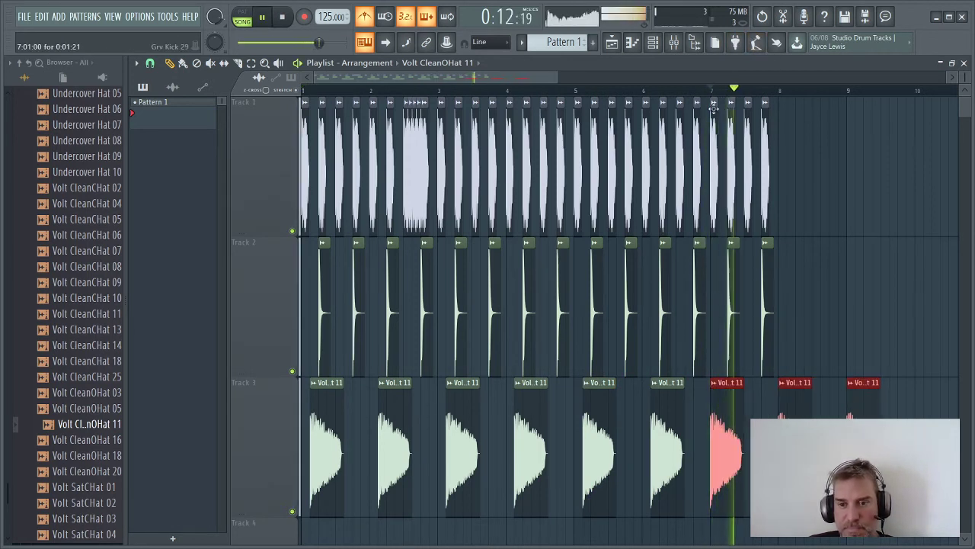
key(space)
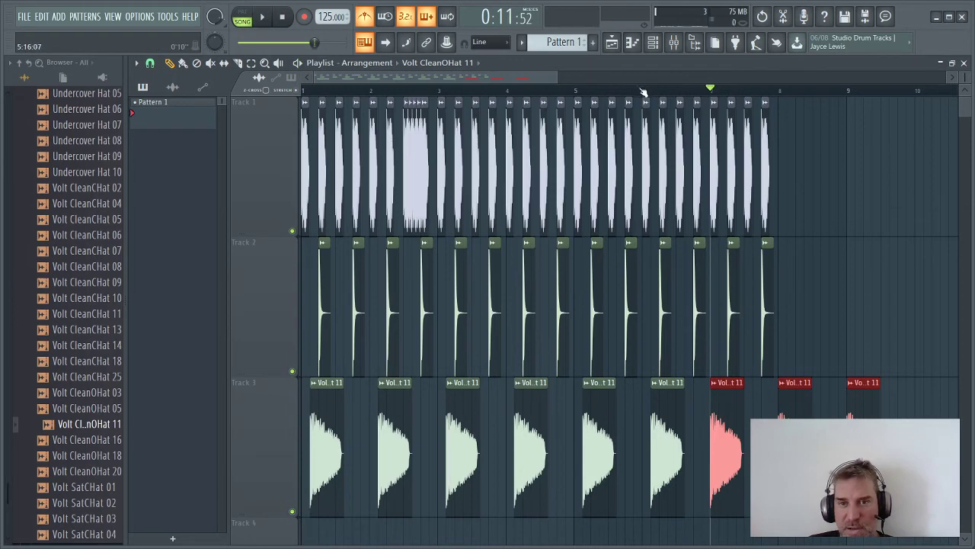
key(space)
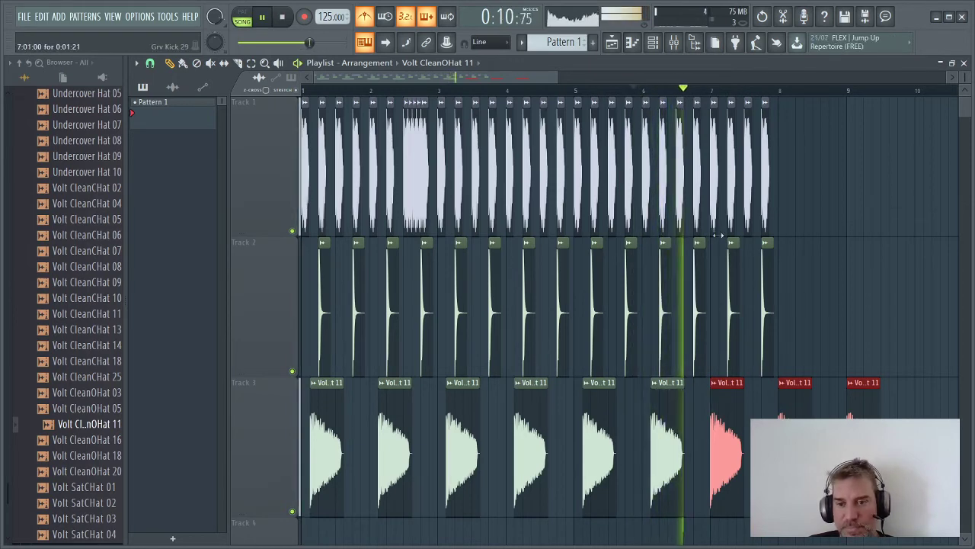
Shift the newest three open hat clips to start at 7:03:00 on Track 3, after trying 7:02:00, and play the result
scroll(706, 240, up, 2)
key(space)
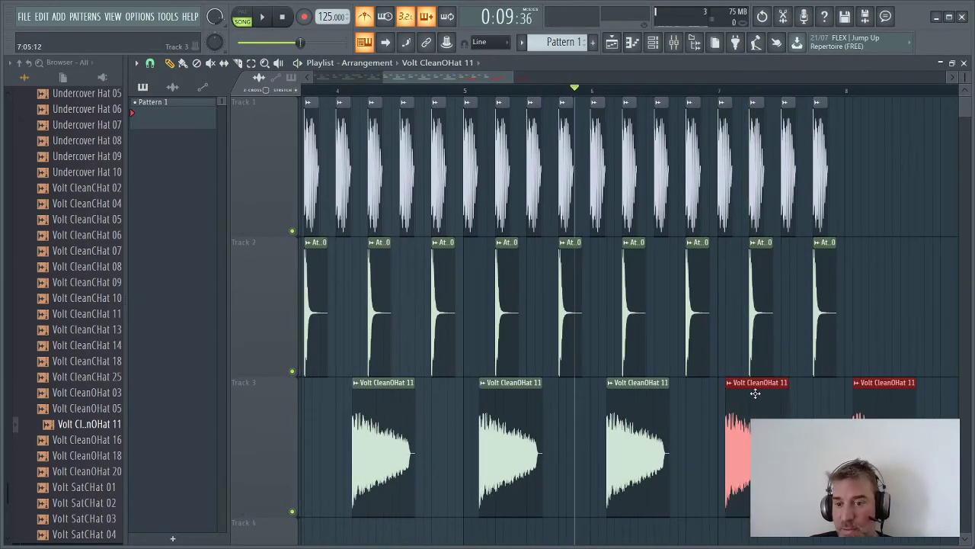
key(space)
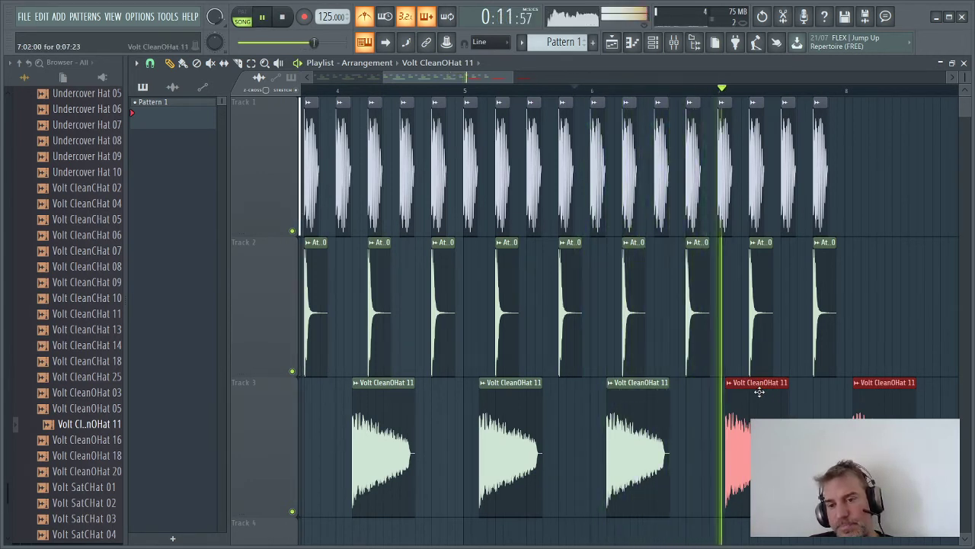
key(space)
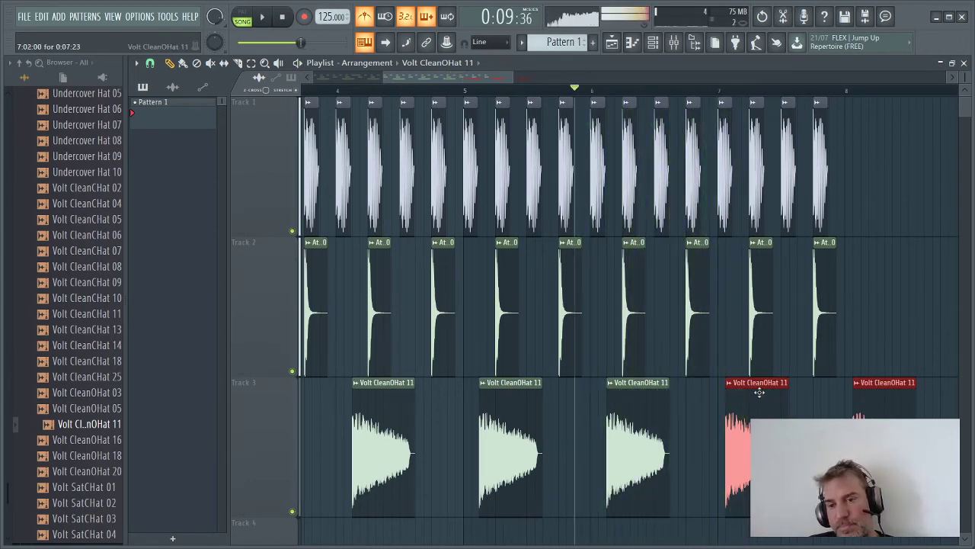
key(space)
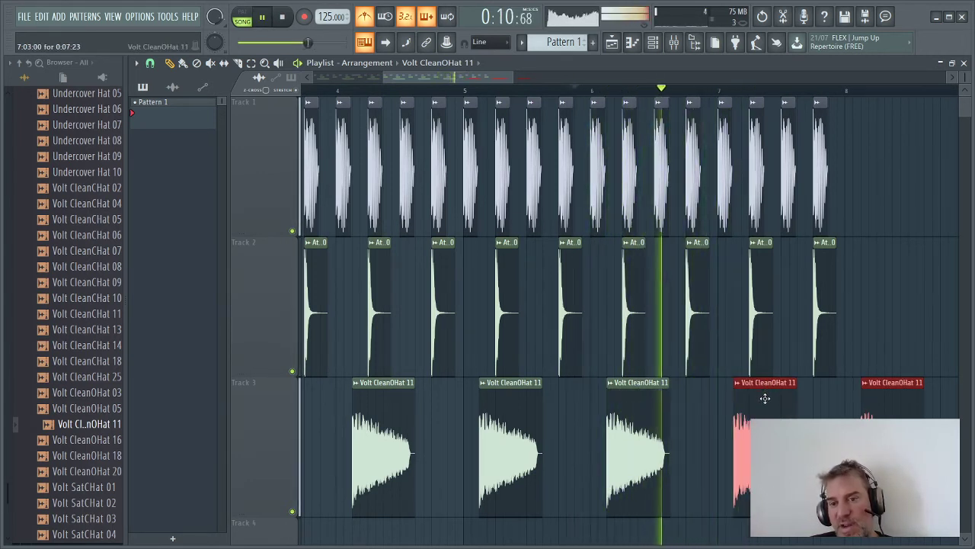
Copy all clips on Tracks 1 to 3 so the duplicated section starts at bar 8, and play the result
key(space)
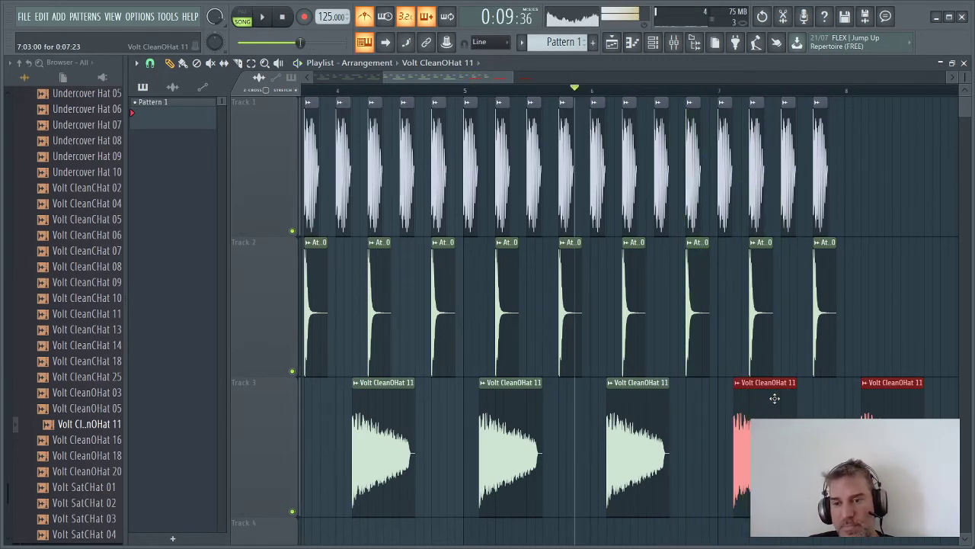
scroll(823, 399, down, 5)
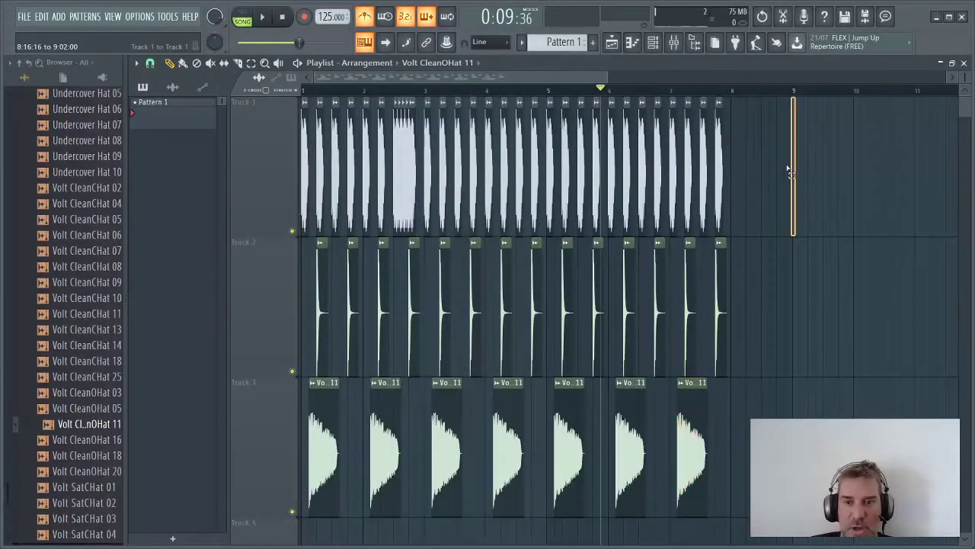
drag(789, 172, 224, 505)
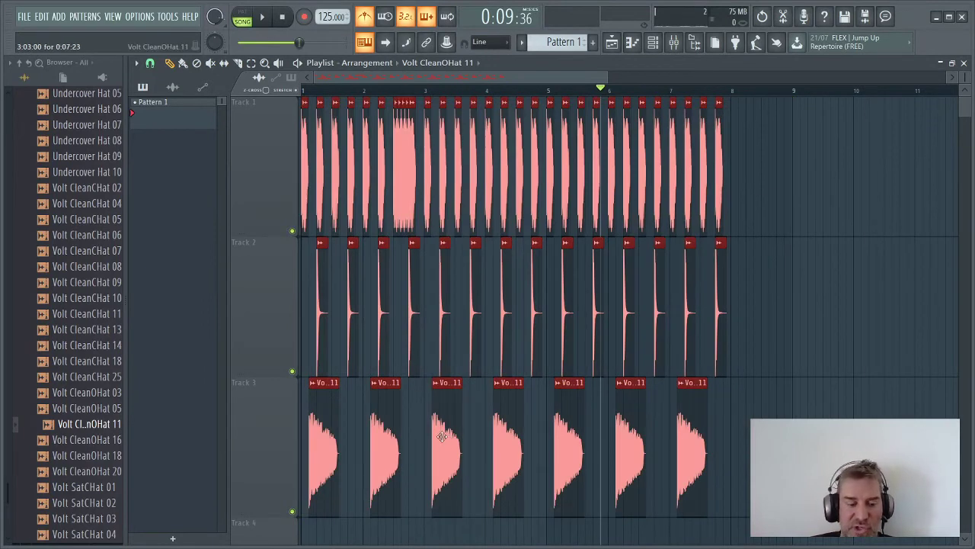
drag(442, 436, 872, 442)
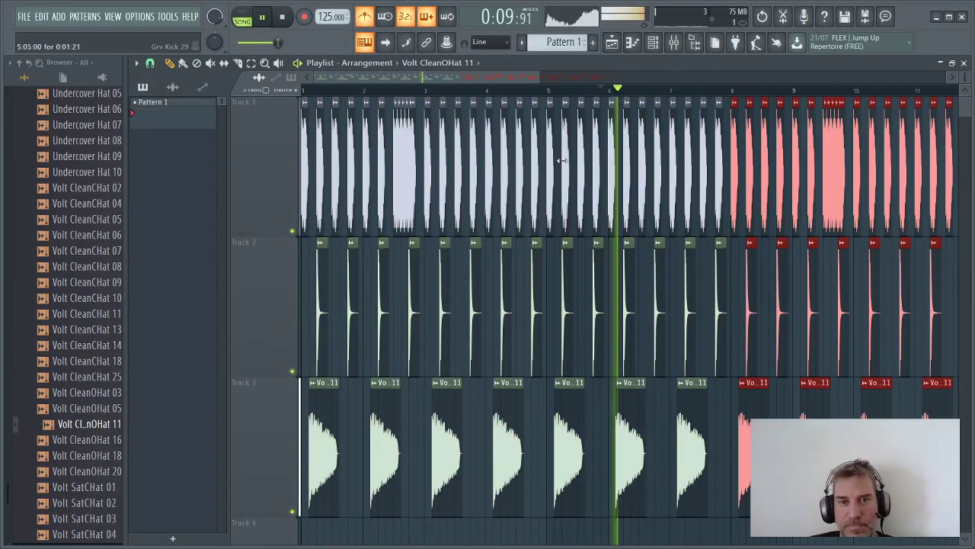
drag(541, 77, 698, 87)
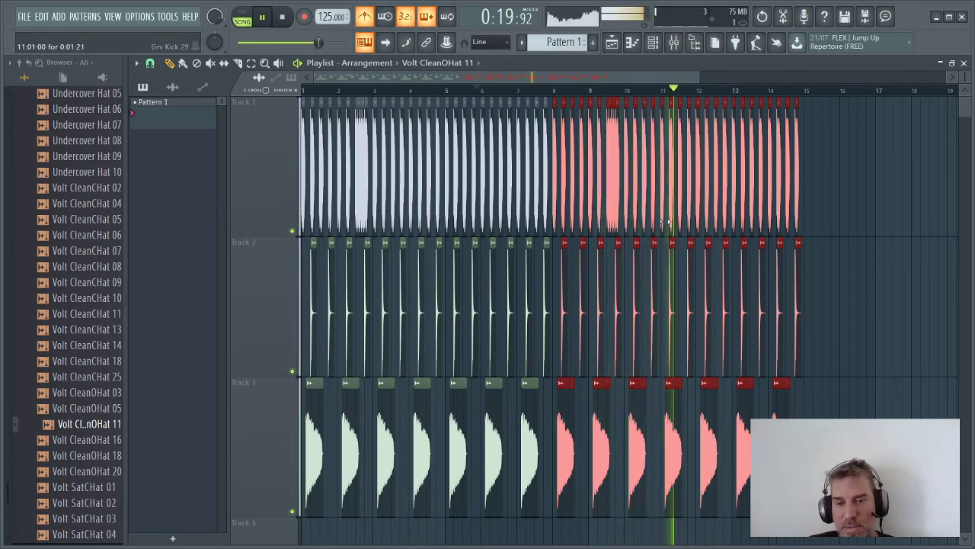
scroll(685, 304, up, 5)
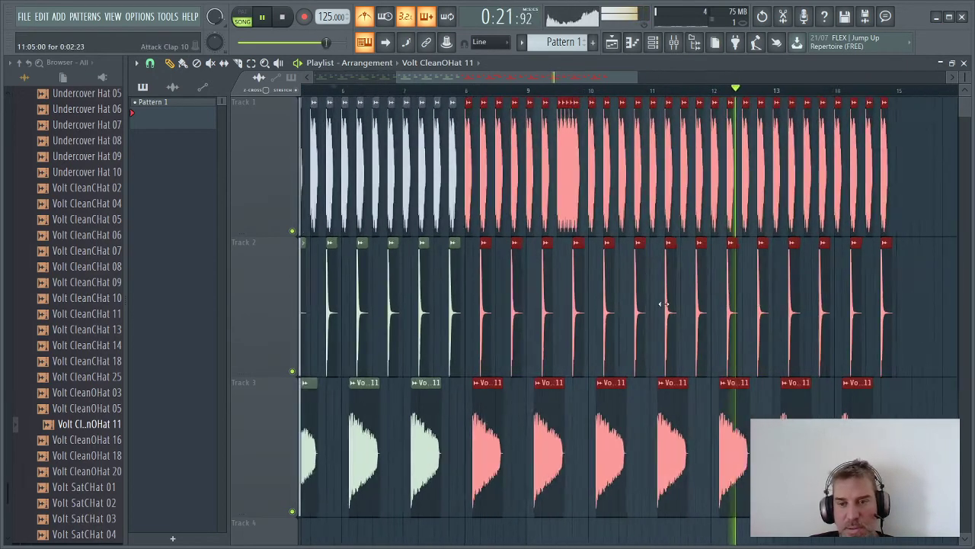
key(space)
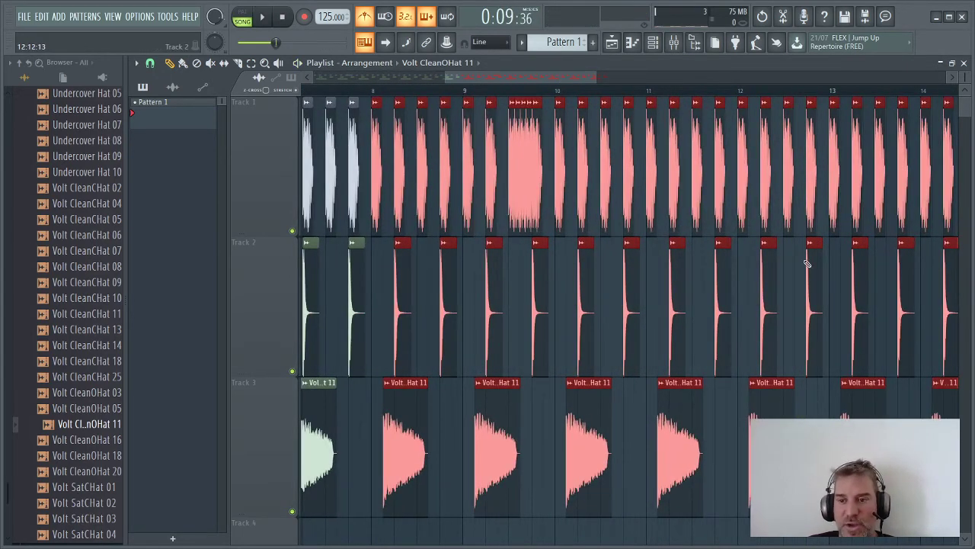
Add an extra Attack Clap 10 clip on Track 2 at 12:14:00, and play from just before bar 12
scroll(799, 268, down, 6)
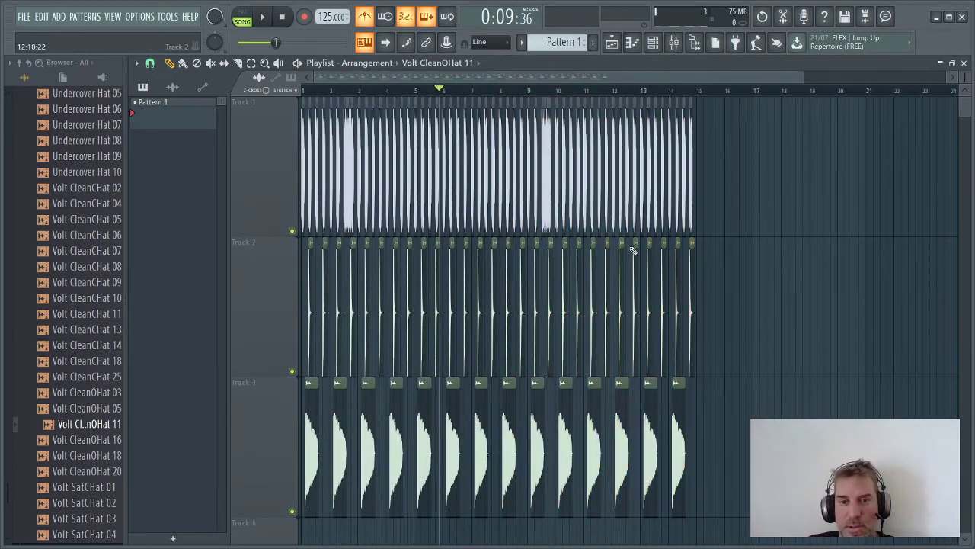
scroll(632, 250, up, 5)
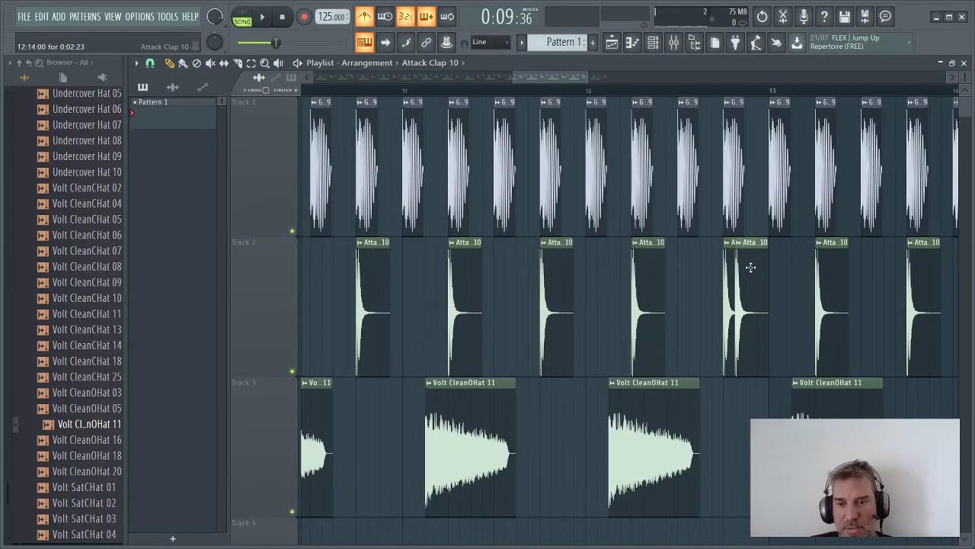
click(707, 92)
key(space)
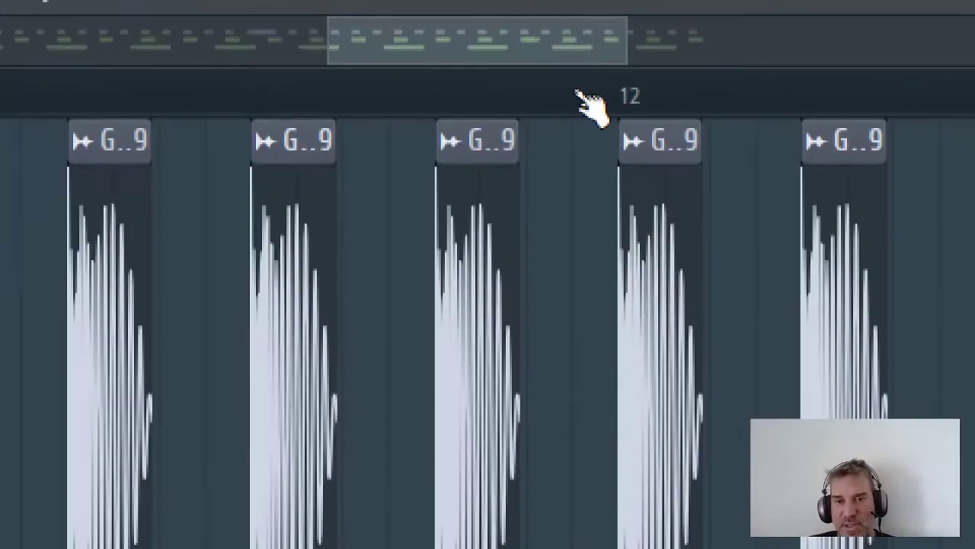
click(592, 90)
key(space)
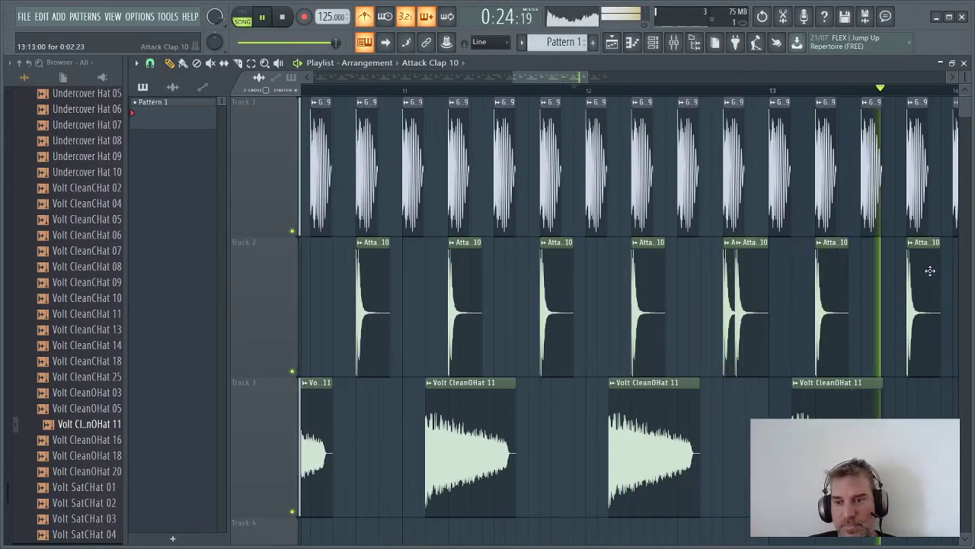
key(space)
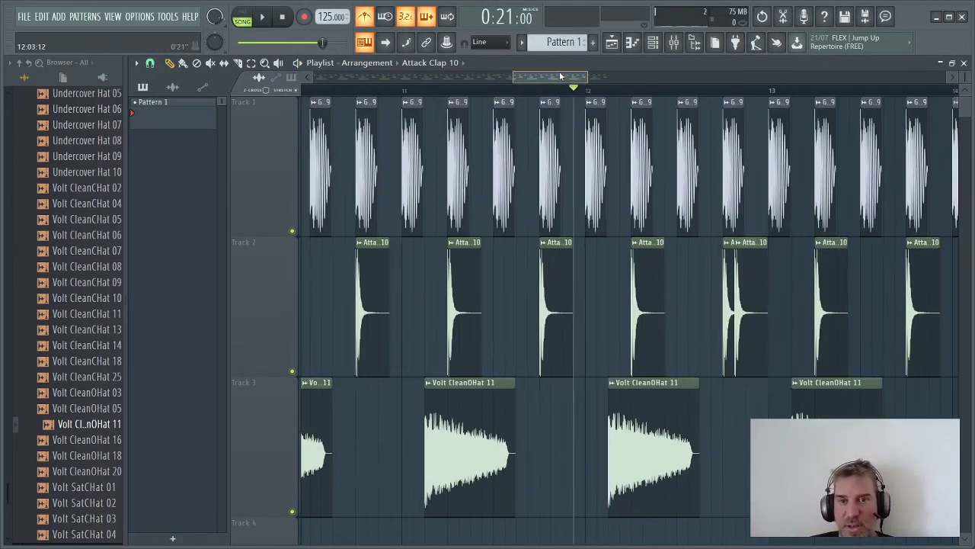
Add extra Attack Clap 10 clips on Track 2 at 13:14:00 and 14:14:00, and play the doubled claps
drag(581, 79, 606, 79)
key(space)
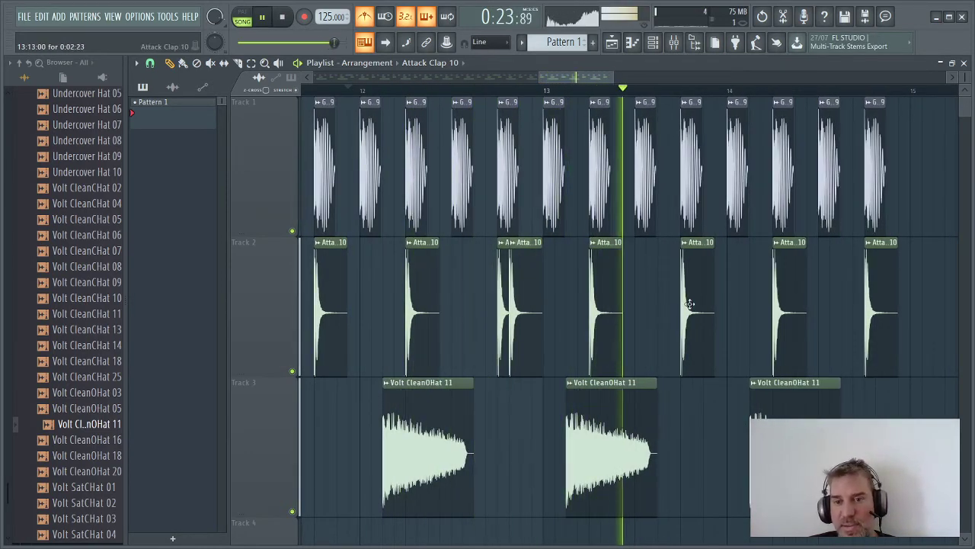
key(space)
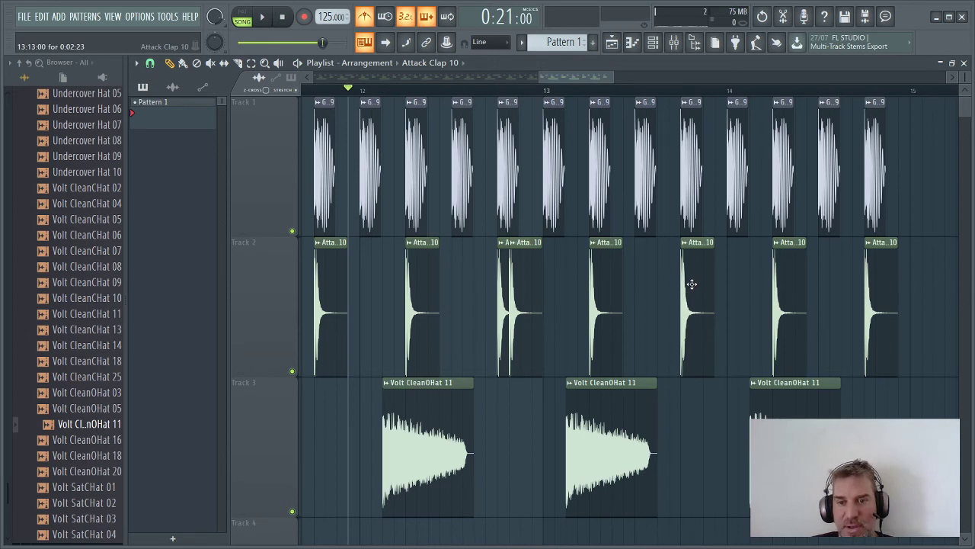
key(space)
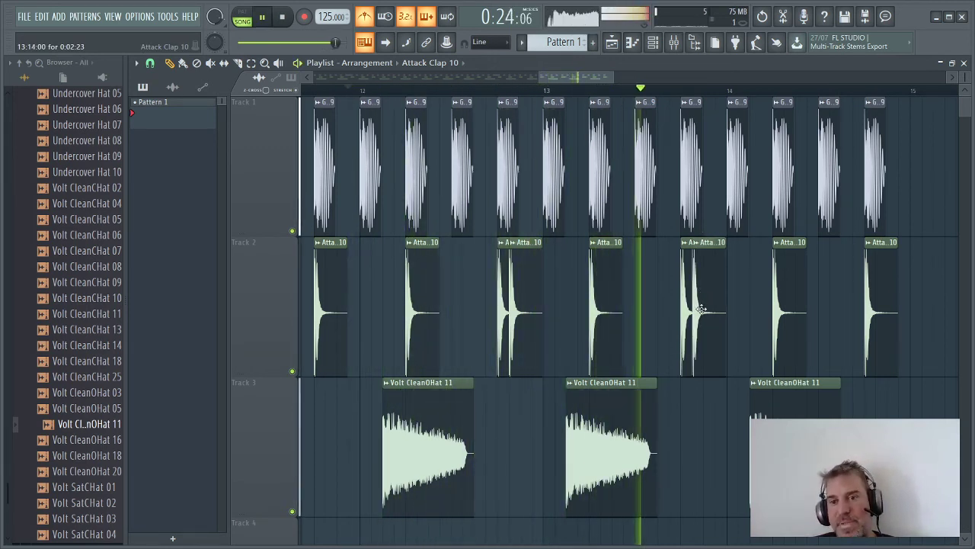
key(space)
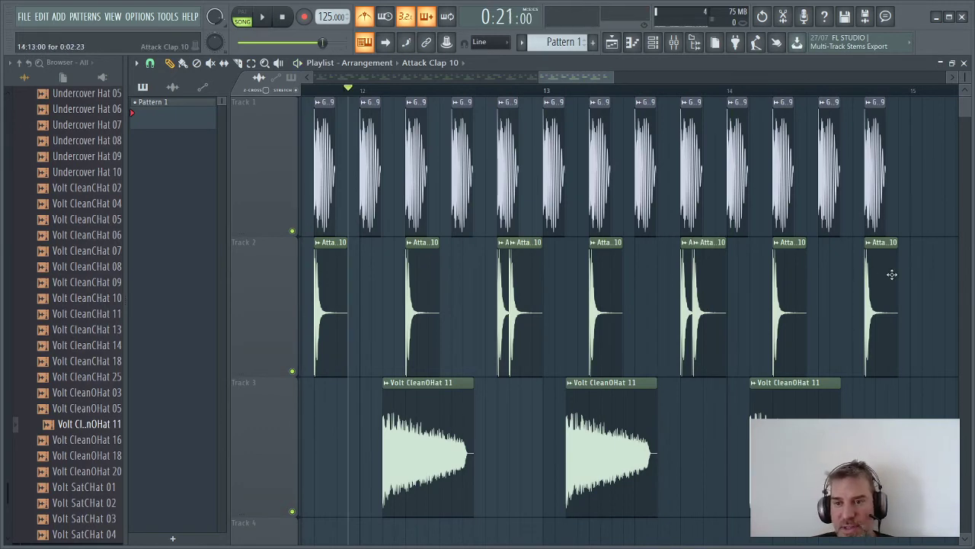
key(space)
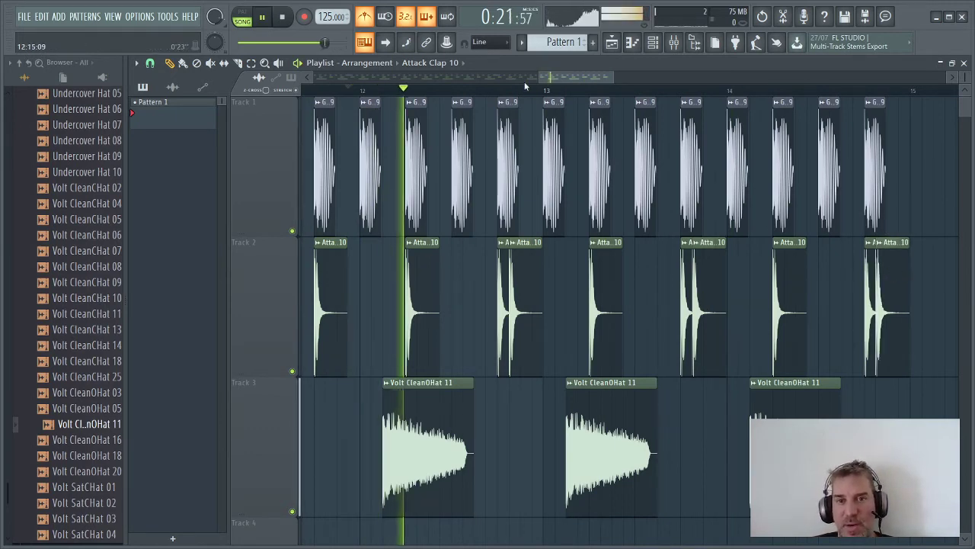
drag(567, 77, 601, 80)
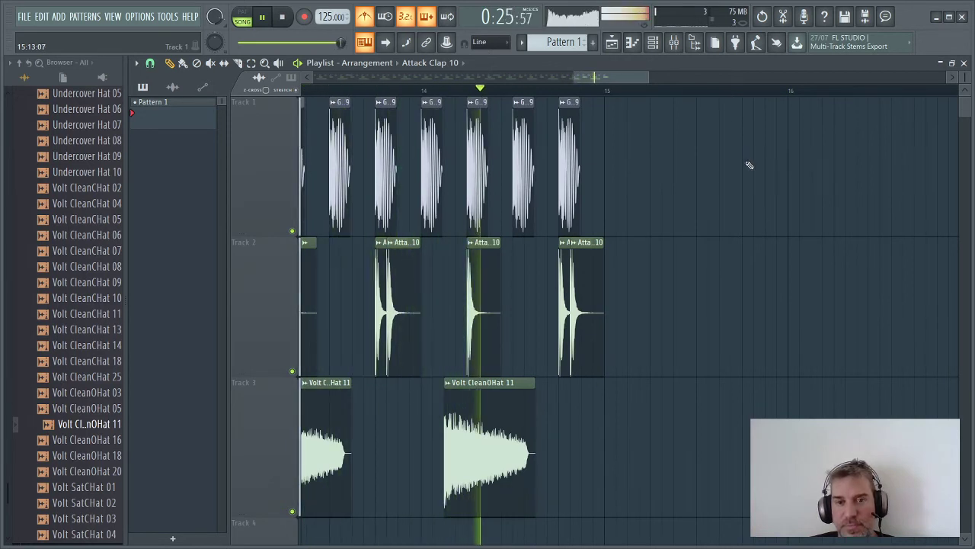
key(space)
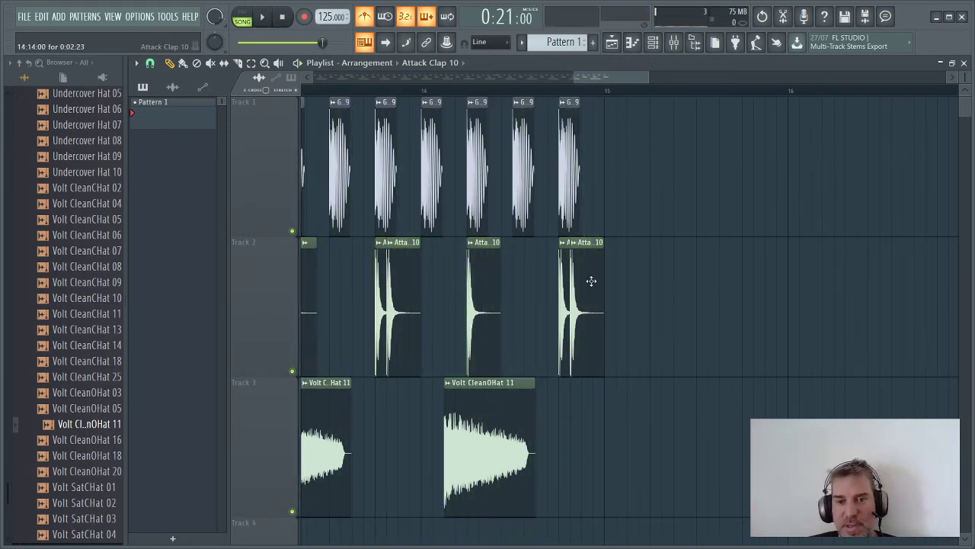
Extend the Track 2 clap roll with a clip on every step from 14:15:00 to 15:02:00, copy the six-clap roll to 15:03:00, and play it
mouse_move(585, 278)
mouse_down()
mouse_move(609, 283)
mouse_move(597, 285)
mouse_up()
click(610, 282)
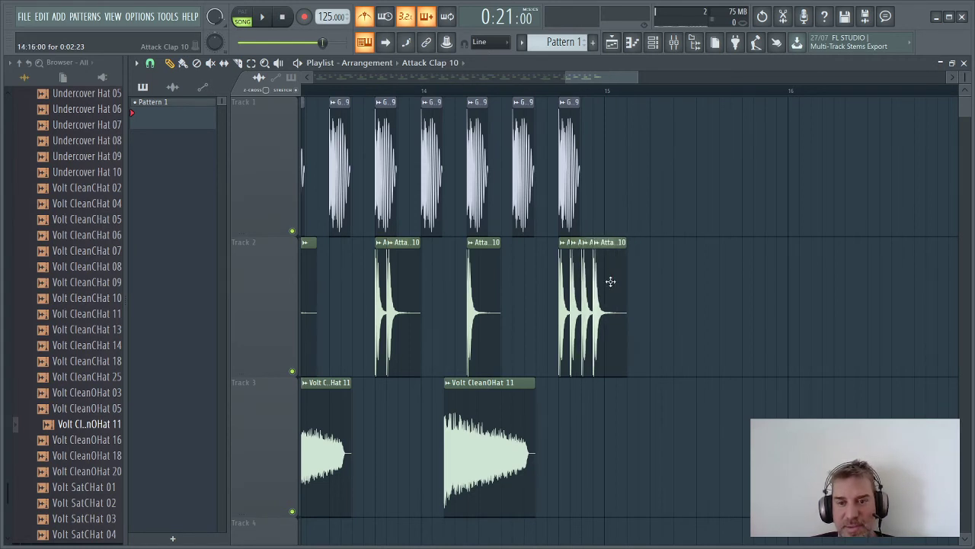
click(617, 277)
click(626, 276)
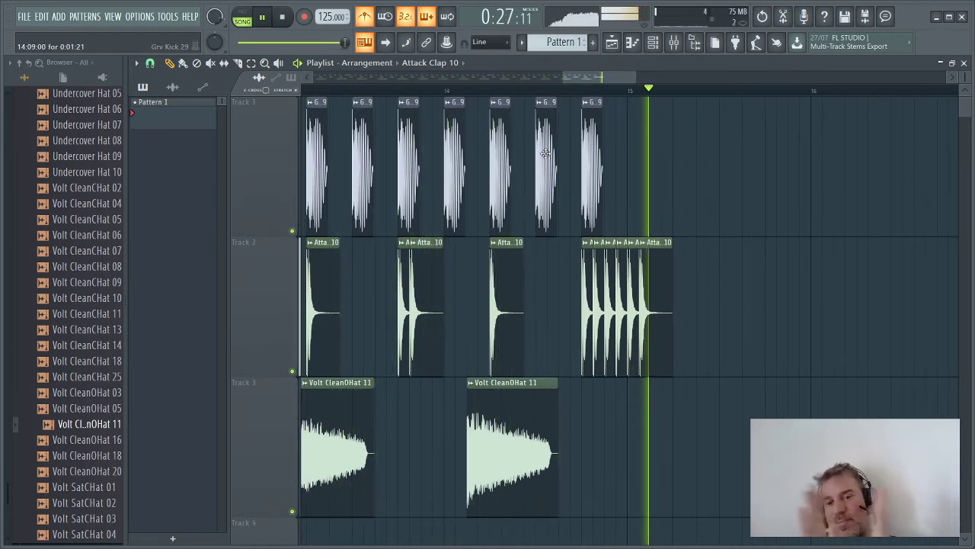
key(space)
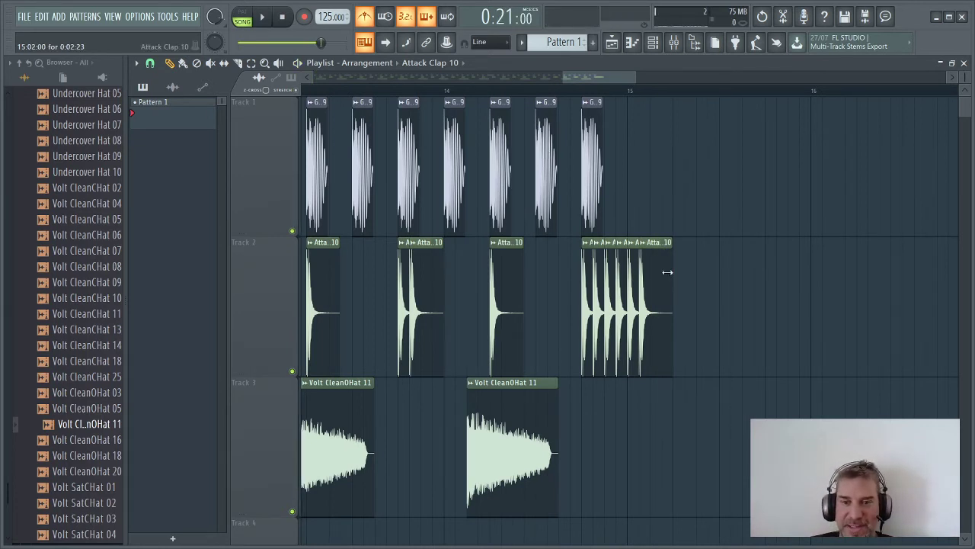
mouse_move(725, 254)
mouse_down()
mouse_move(586, 274)
mouse_move(646, 283)
mouse_move(701, 270)
mouse_move(757, 275)
mouse_move(727, 282)
mouse_up()
key(space)
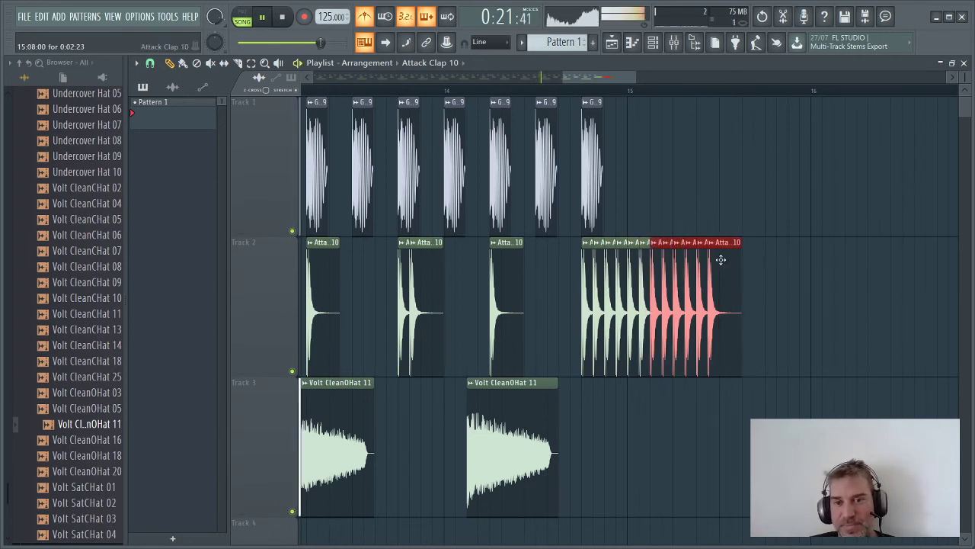
Add Grv Kick 29 clips on Track 1 at 14:16:00, 15:03:00 and 15:06:00, and play the fill from just before 14:13:00
click(591, 167)
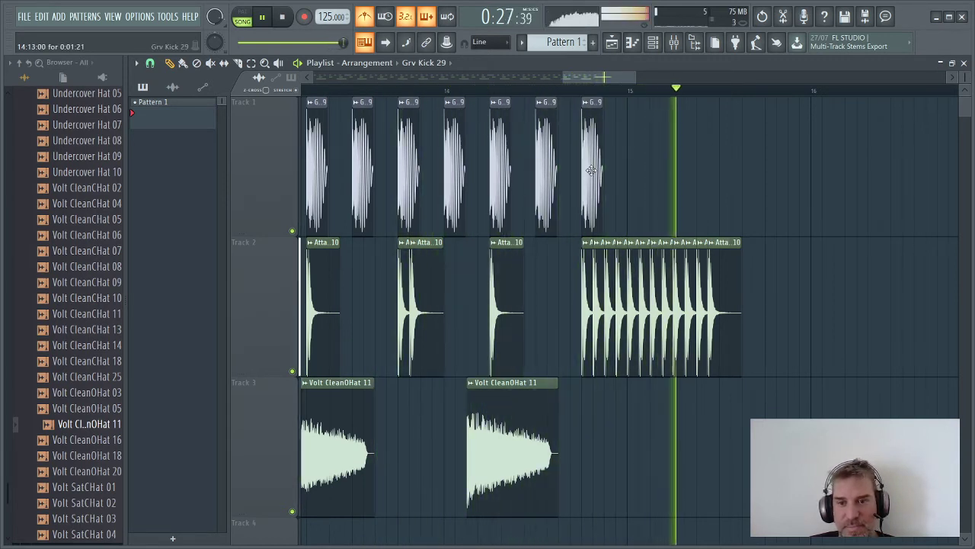
key(space)
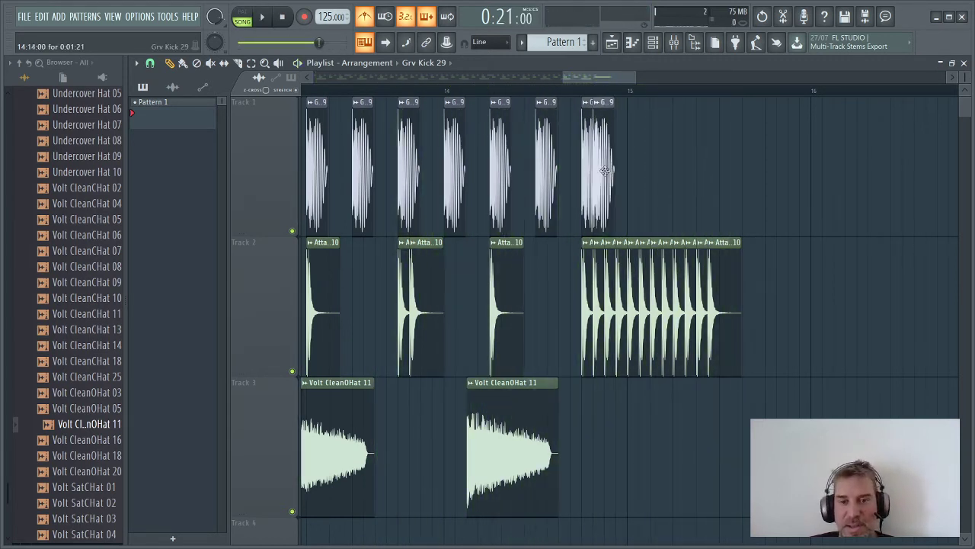
click(622, 171)
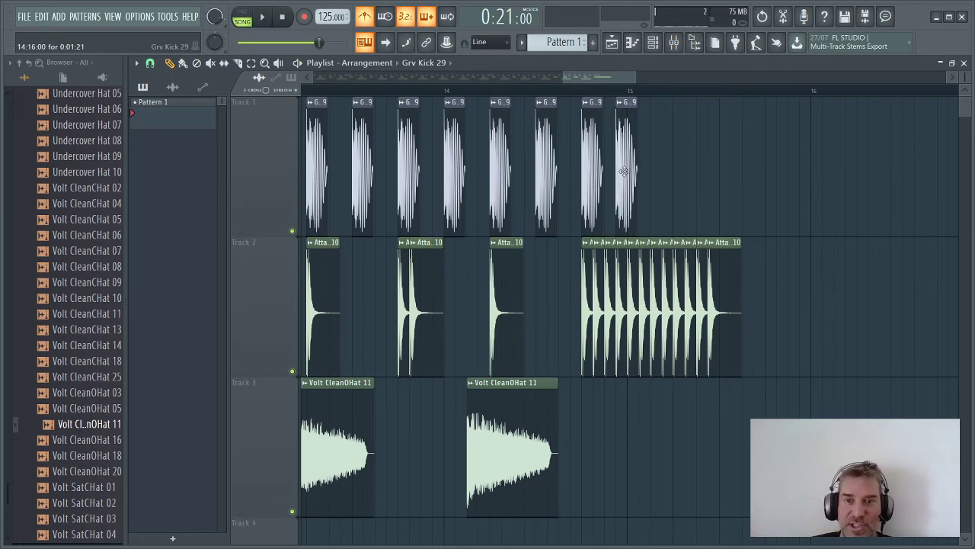
click(657, 166)
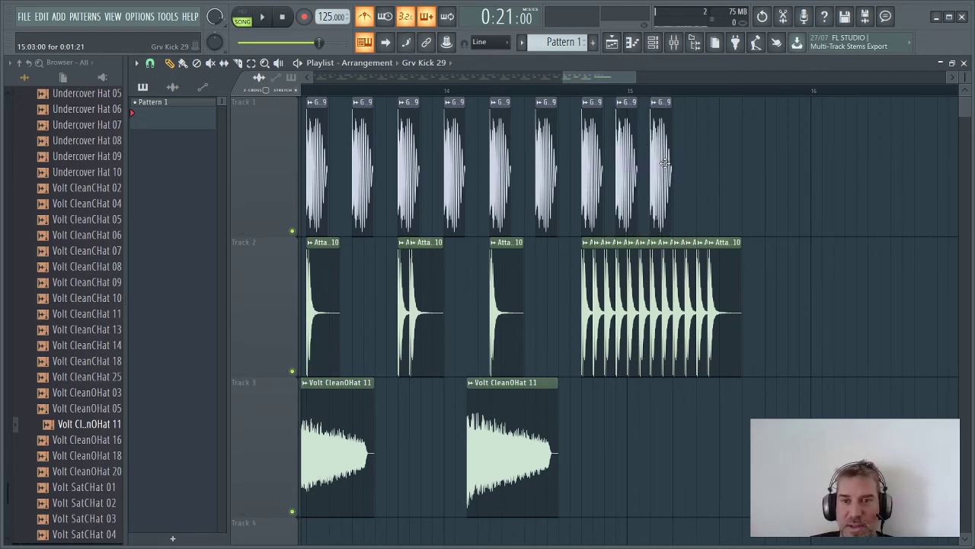
click(695, 167)
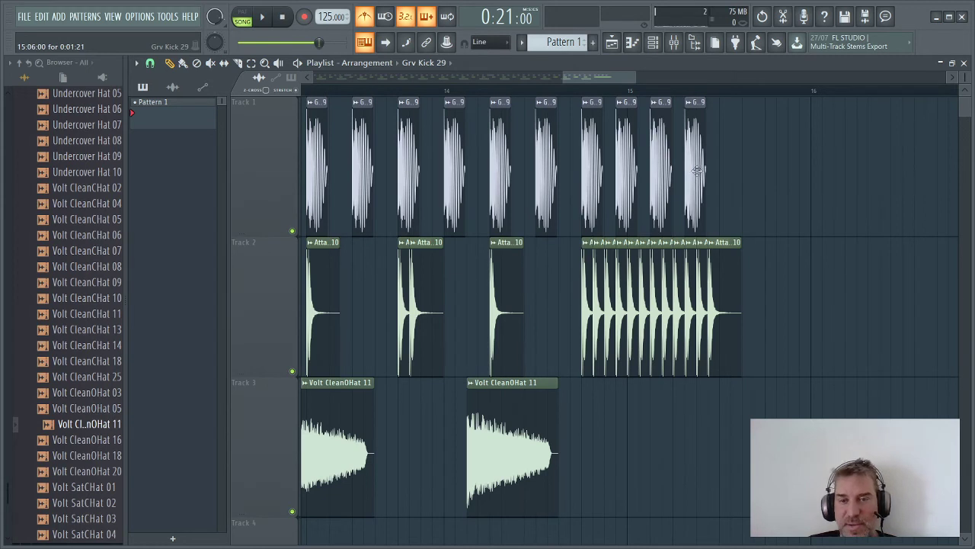
click(577, 91)
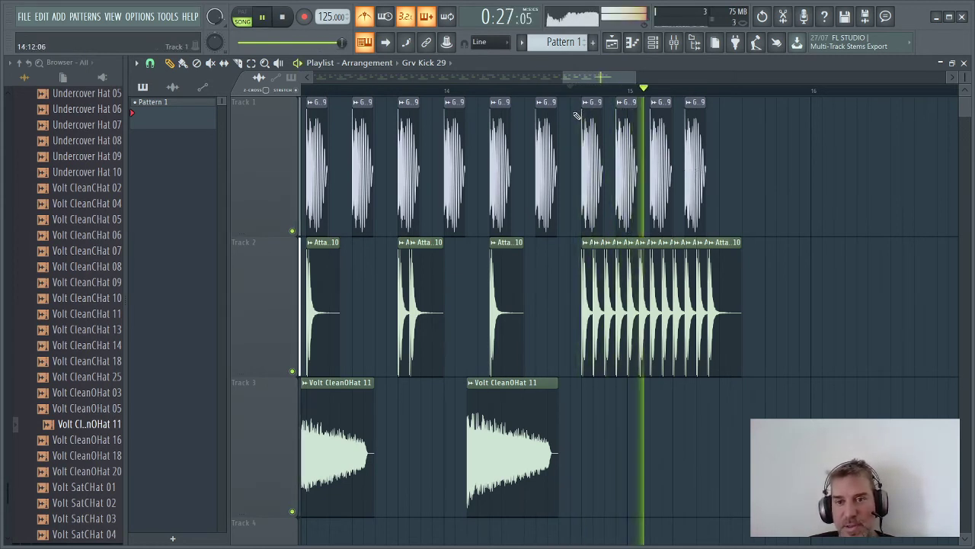
key(space)
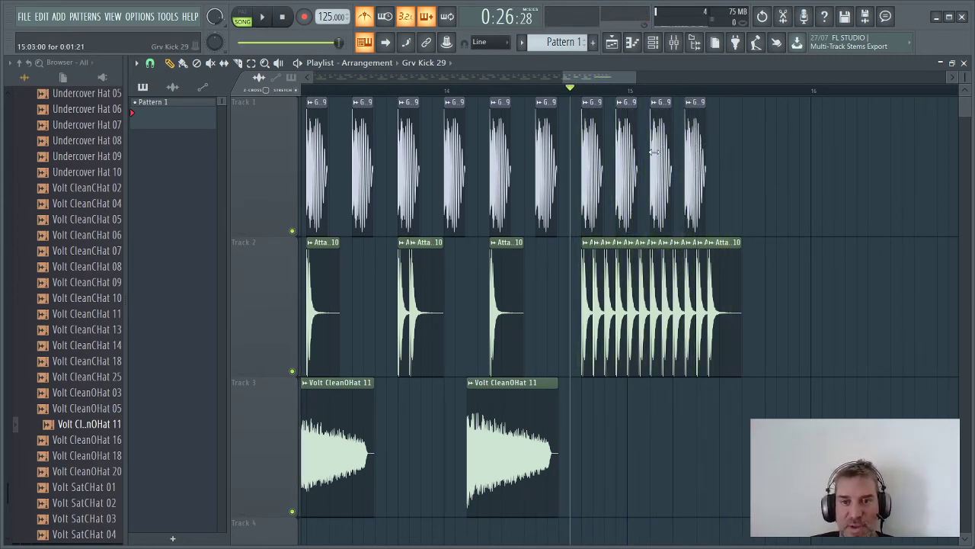
key(space)
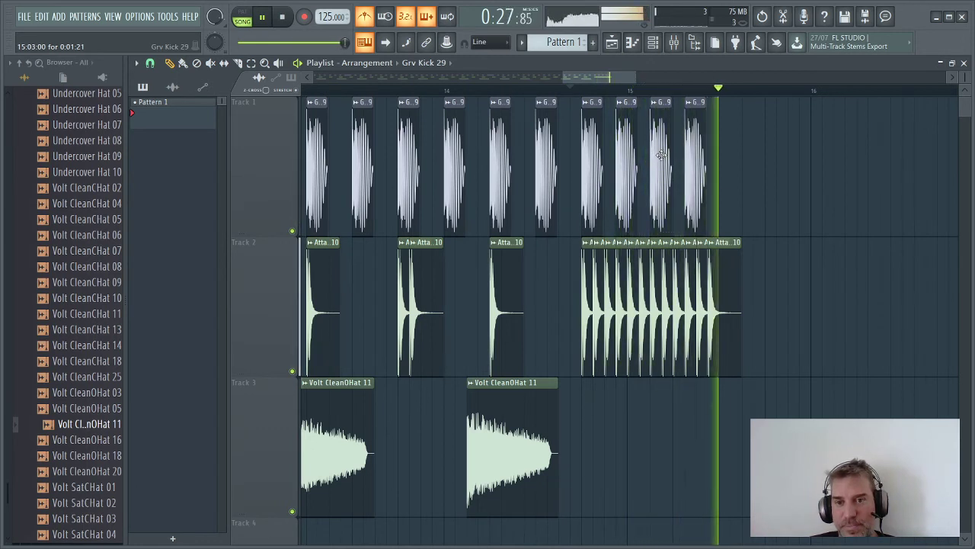
key(space)
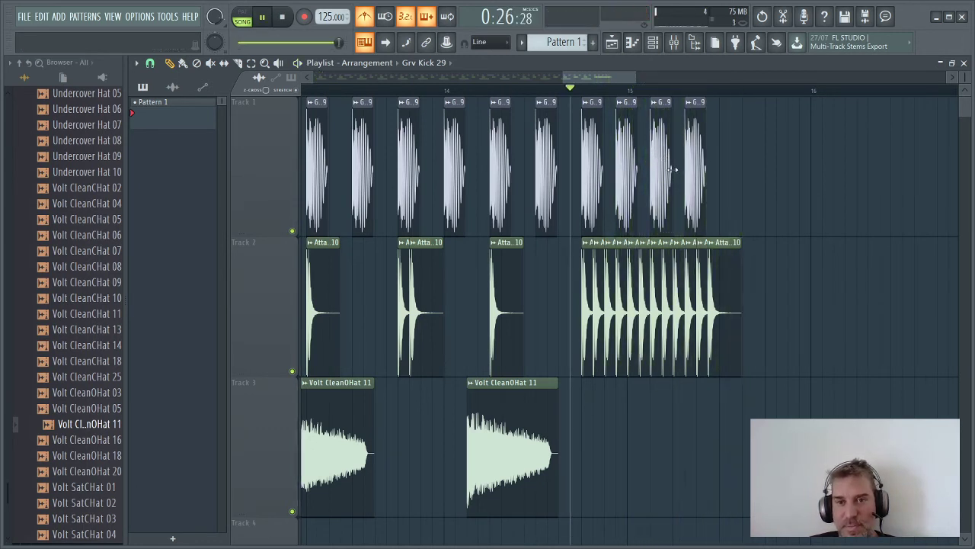
key(space)
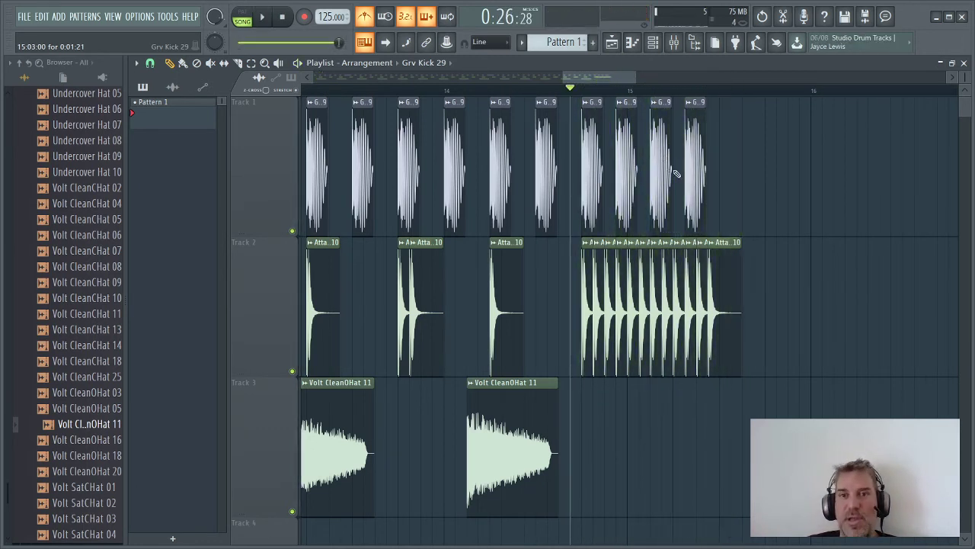
Open the Channel rack and play the kick and clap fill to examine the channels
click(657, 44)
key(space)
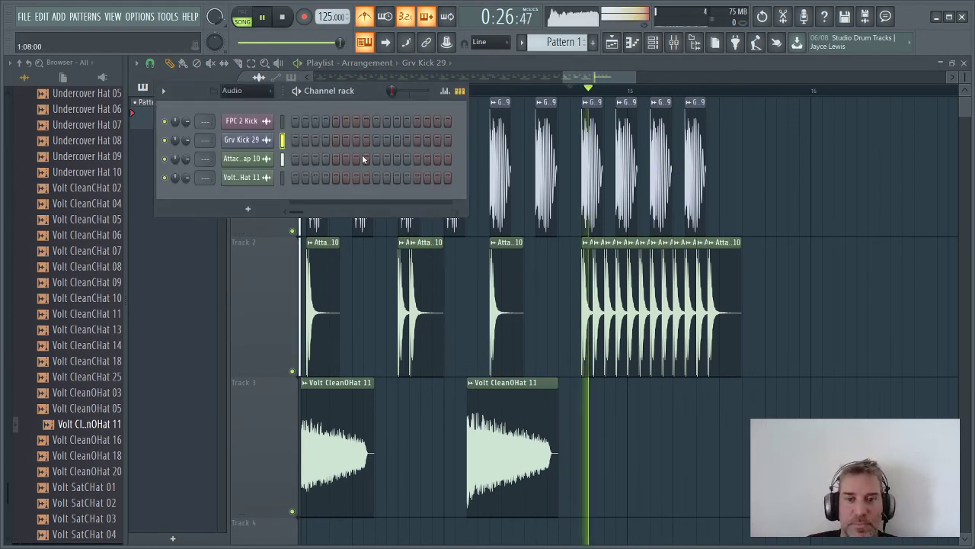
key(space)
key(space)
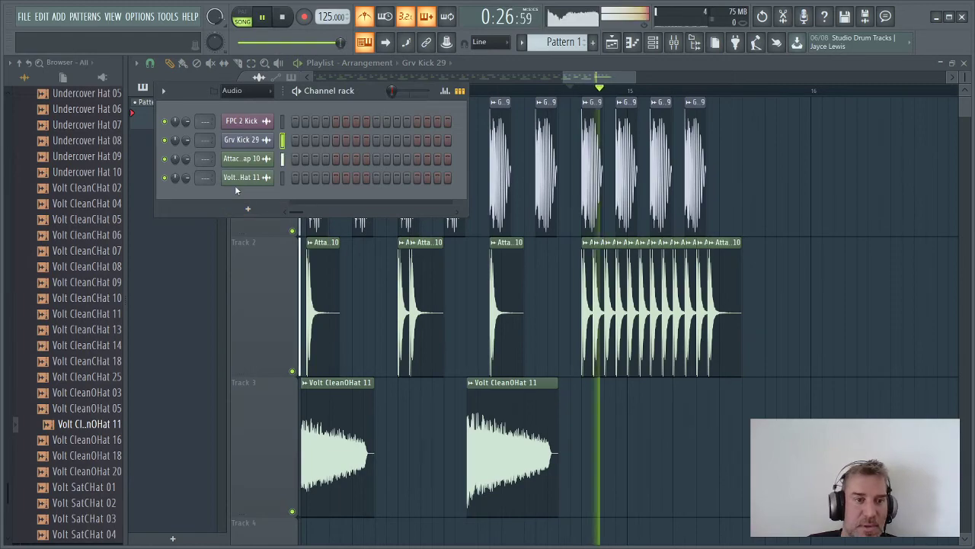
Lower the Attack Clap 10 channel volume, play the fill to check the balance, and close the Channel rack
key(space)
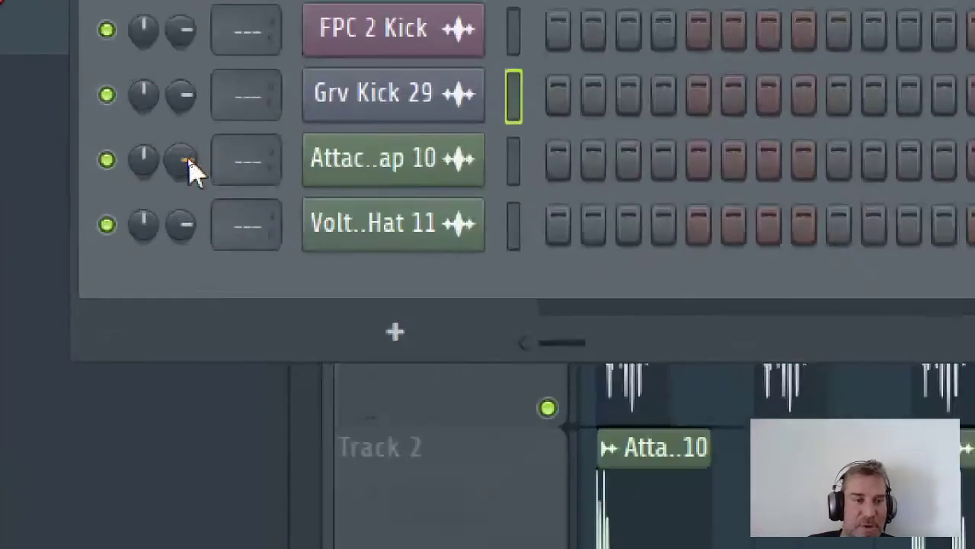
drag(188, 157, 187, 153)
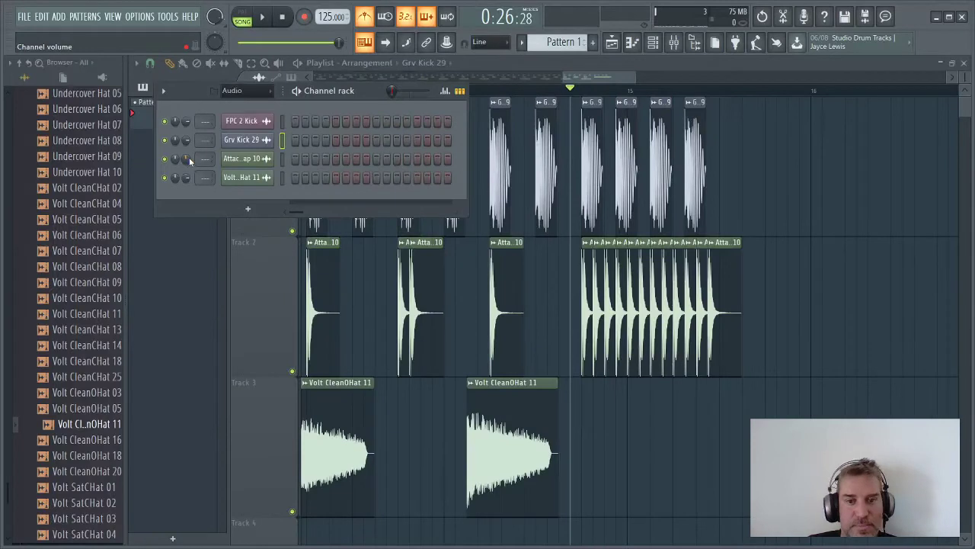
key(space)
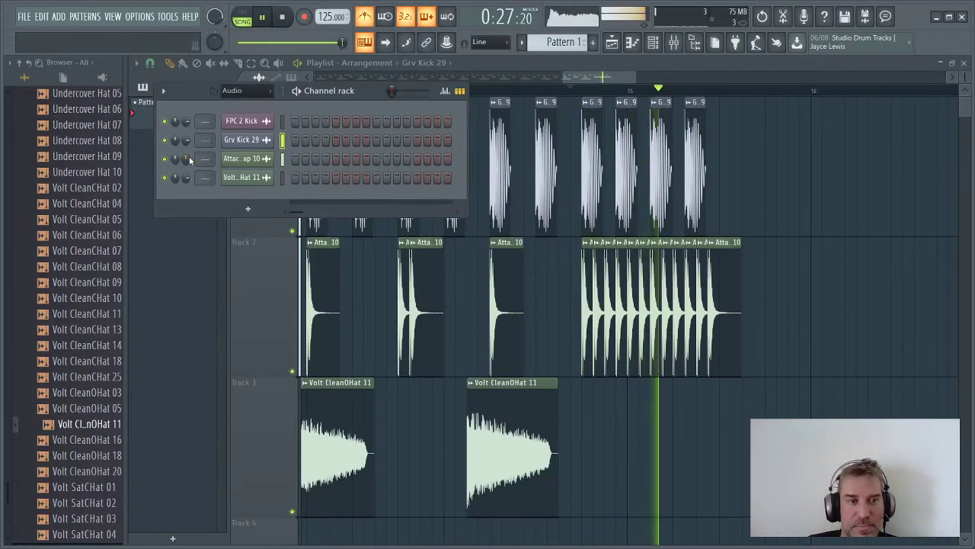
key(space)
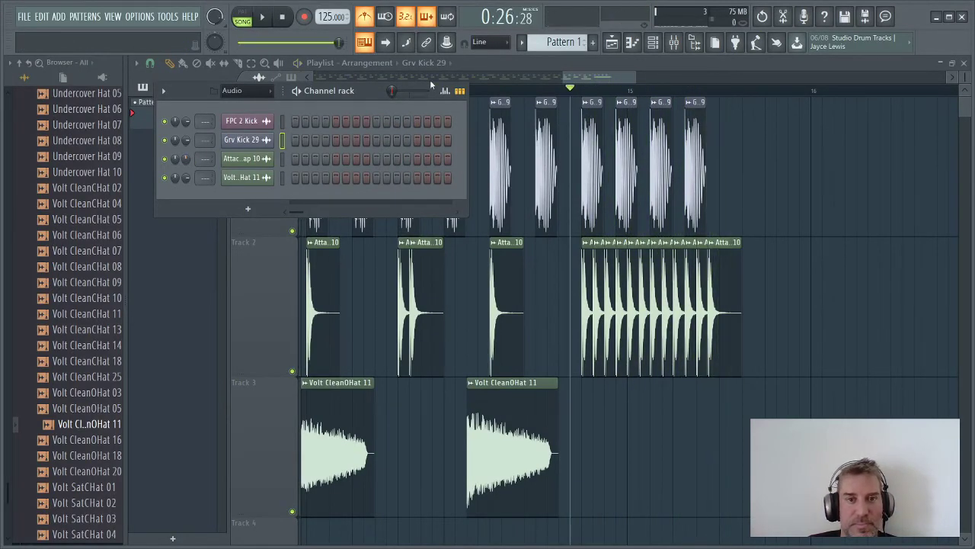
drag(357, 90, 328, 93)
key(F6)
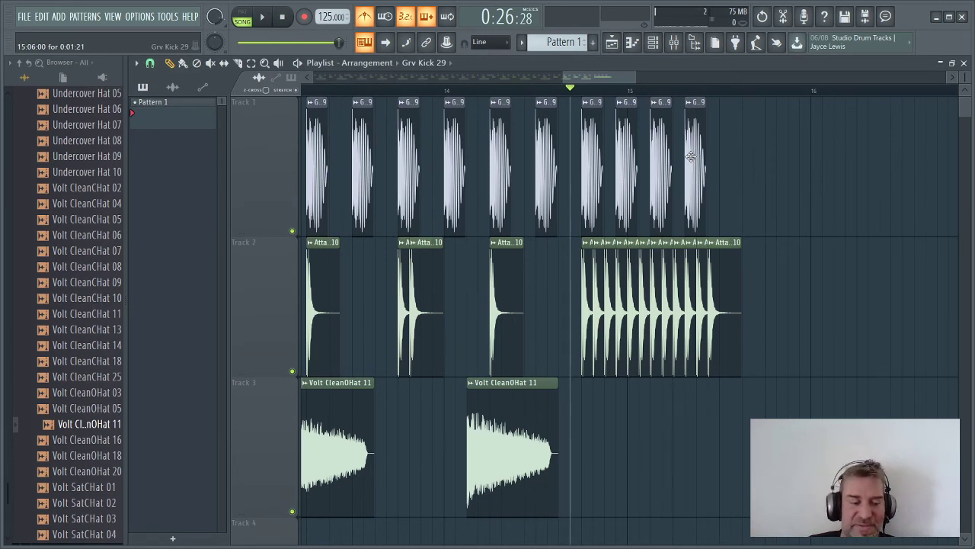
Copy a Grv Kick 29 clip on Track 1 to 15:09:00 and play the arrangement
drag(690, 156, 726, 157)
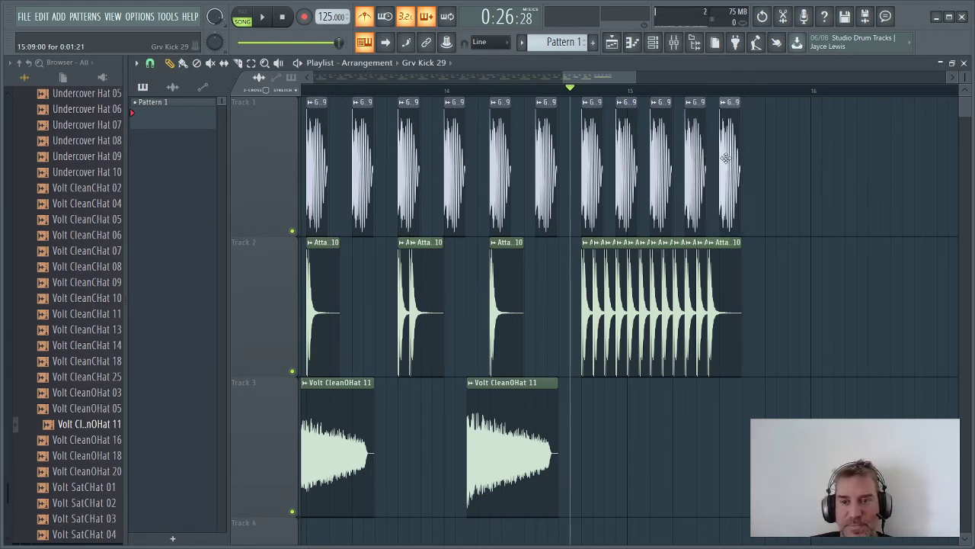
key(space)
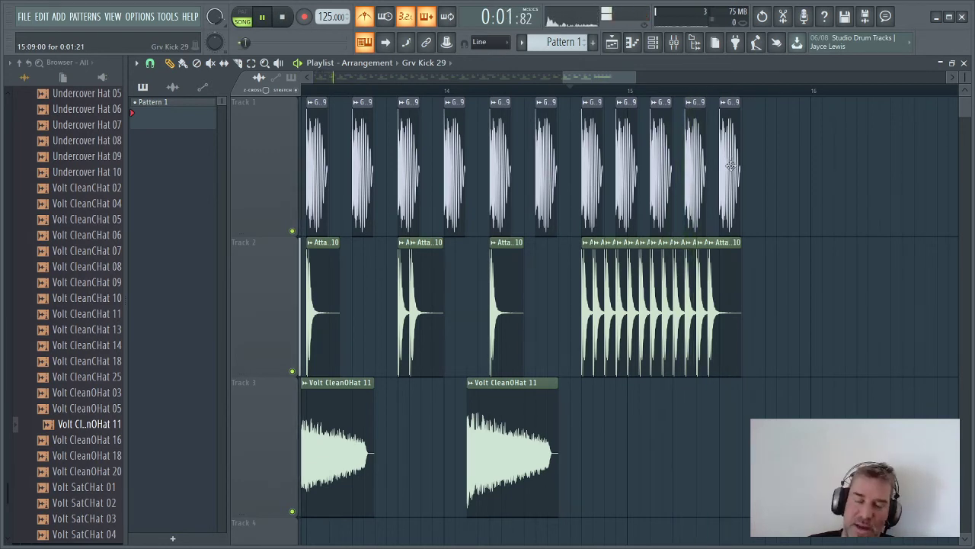
key(space)
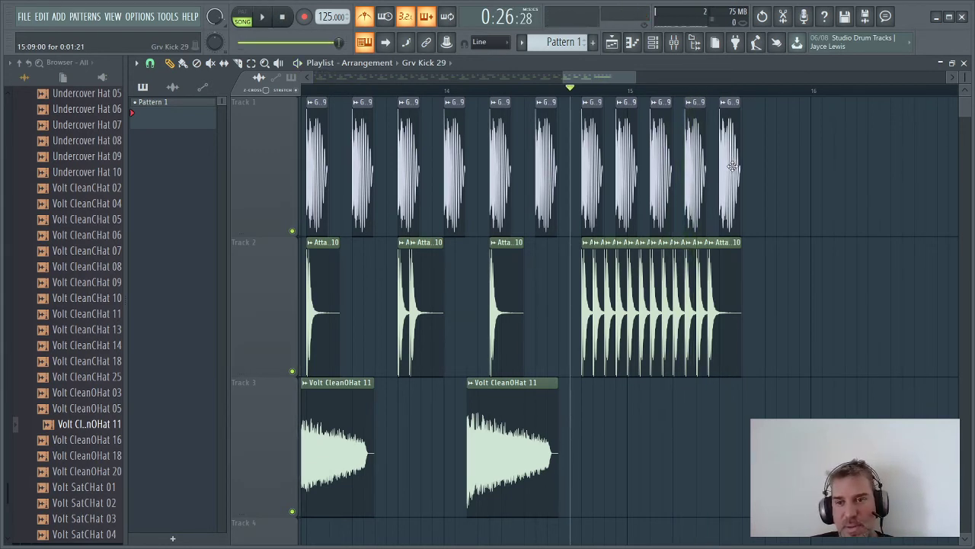
Extend the Track 1 fill with Grv Kick 29 clips at 15:12:00, 15:13:00, 15:14:00, 15:16:00, 16:02:00, 16:05:00 and 16:08:00
drag(732, 166, 785, 166)
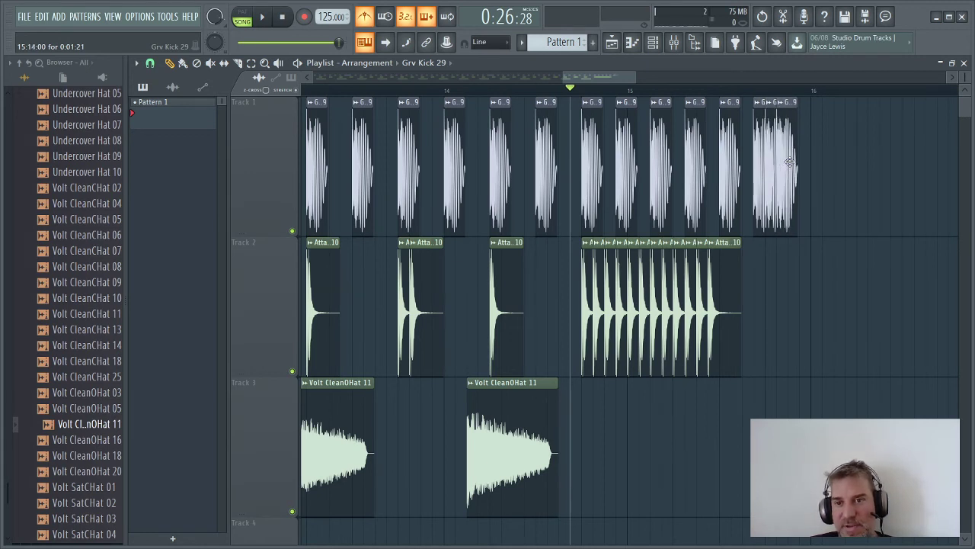
drag(789, 162, 814, 162)
key(space)
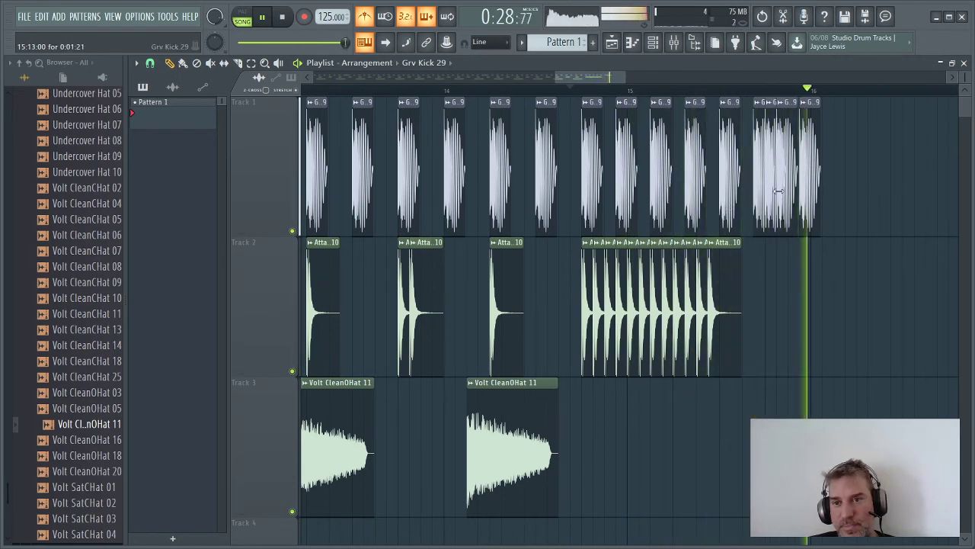
key(space)
drag(809, 155, 826, 155)
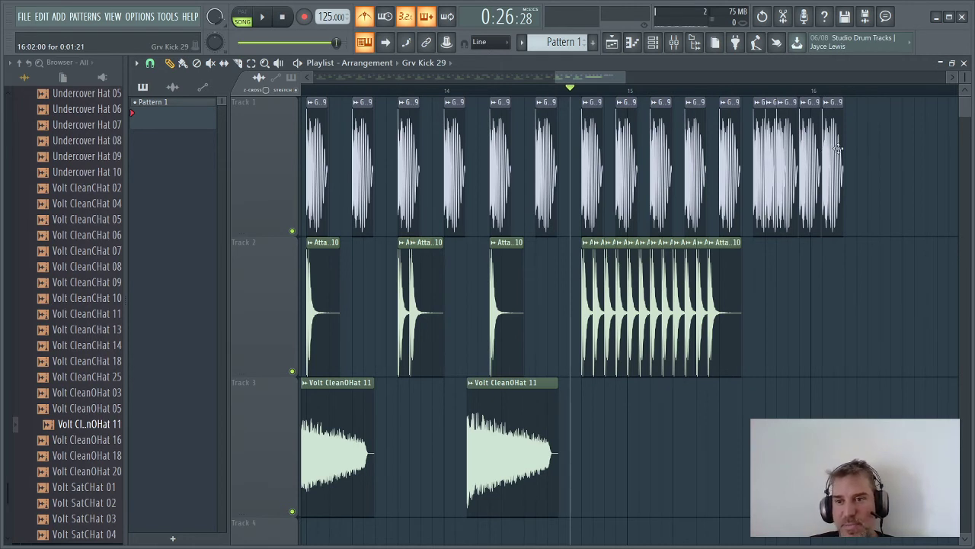
drag(837, 149, 905, 149)
Play the whole arrangement from bar 1 through the closing fill while following the clips on all three tracks
key(space)
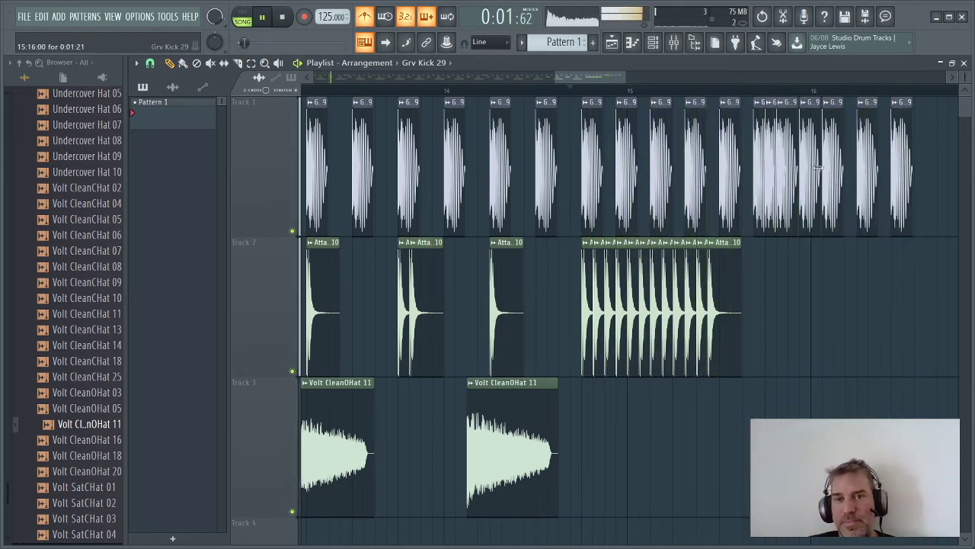
scroll(480, 251, down, 5)
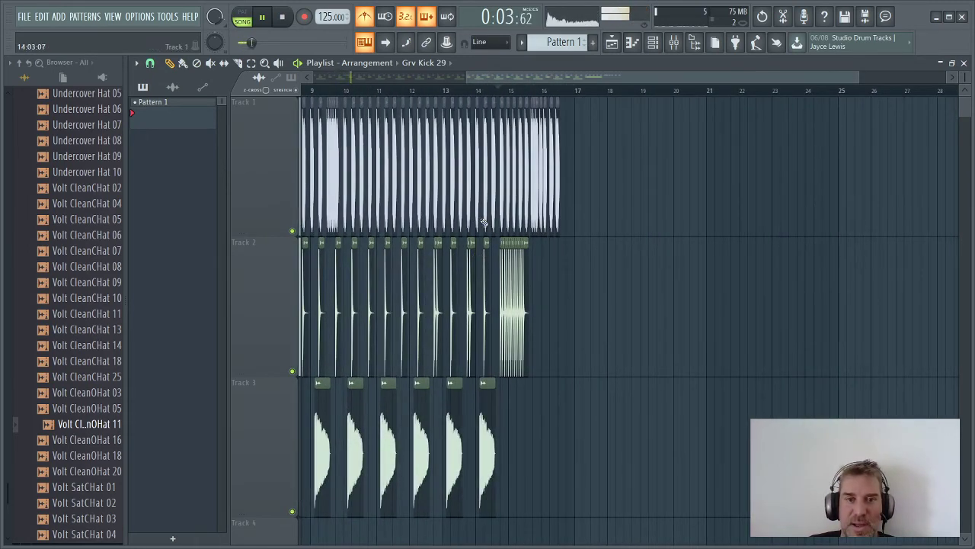
scroll(600, 73, up, 5)
drag(542, 82, 399, 82)
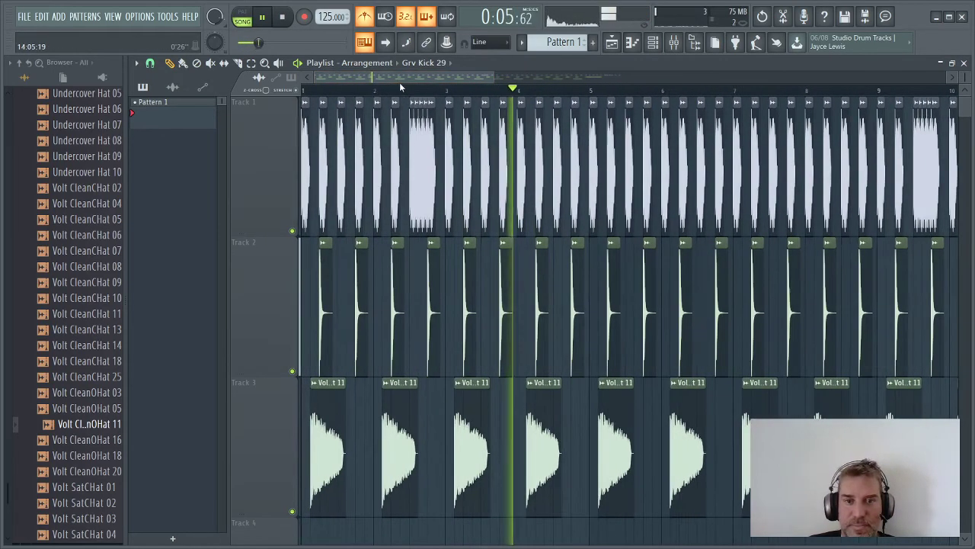
scroll(520, 198, down, 3)
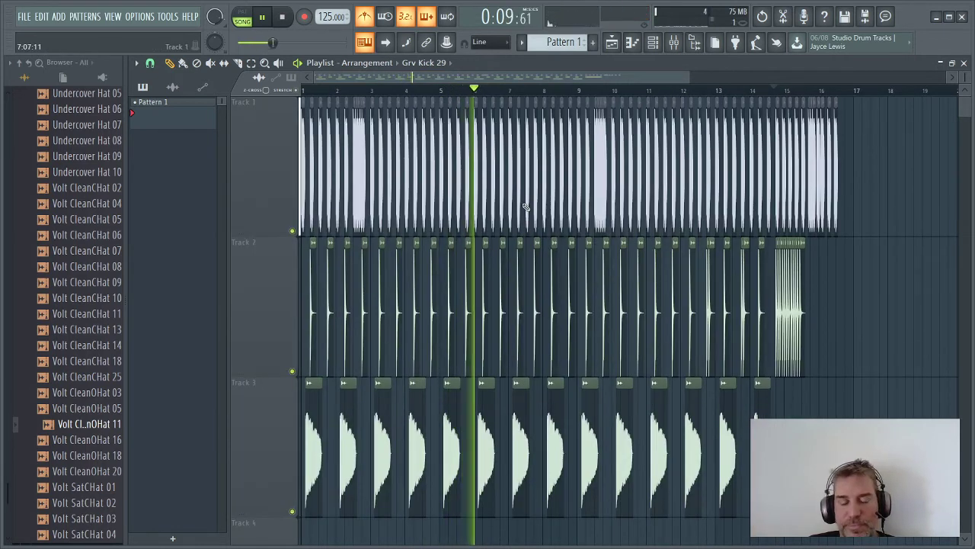
scroll(525, 206, down, 1)
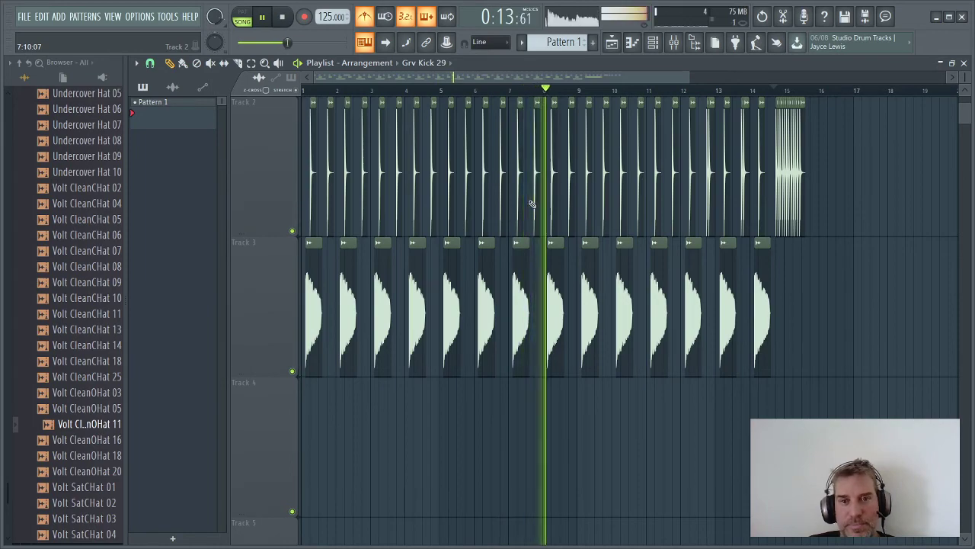
scroll(533, 205, up, 1)
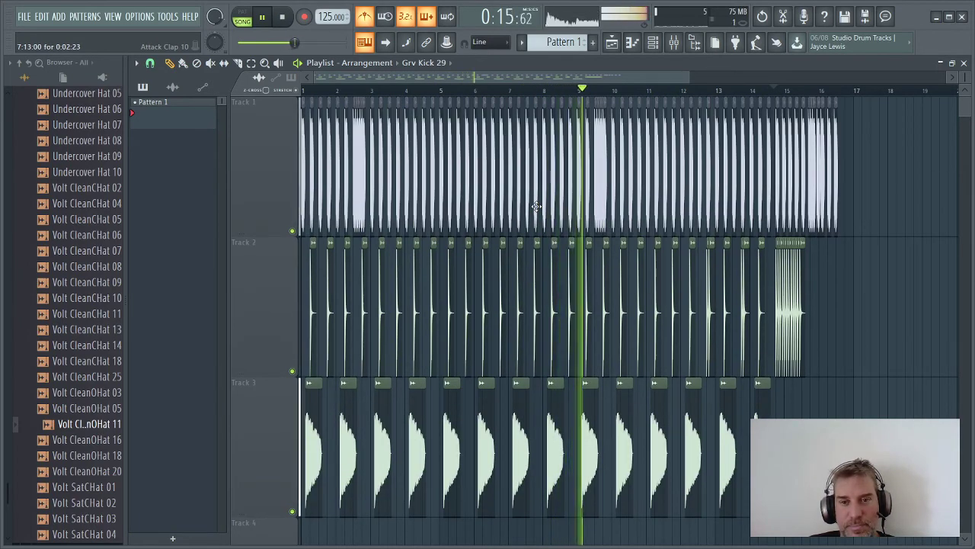
ctrl+scroll(534, 206, up, 4)
ctrl+scroll(742, 131, down, 5)
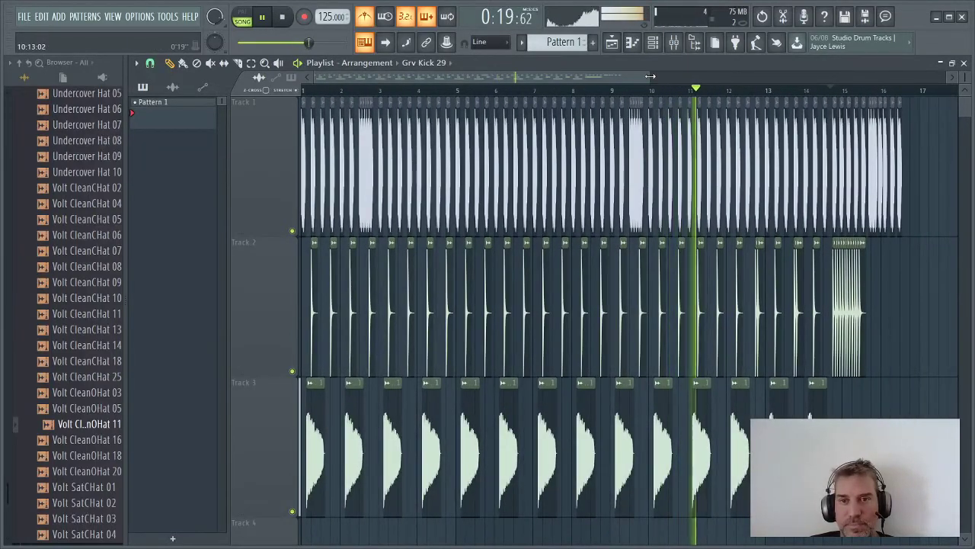
drag(641, 76, 818, 96)
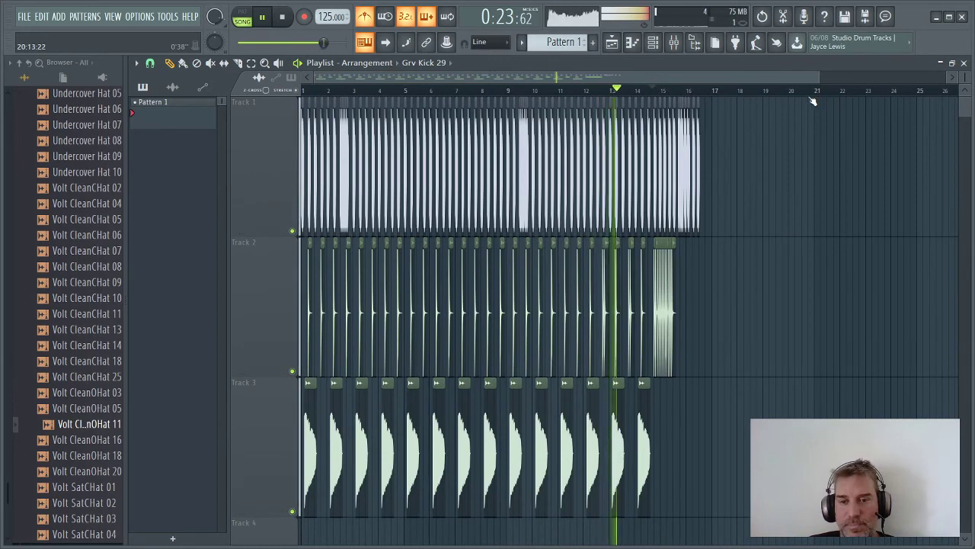
ctrl+scroll(633, 270, up, 3)
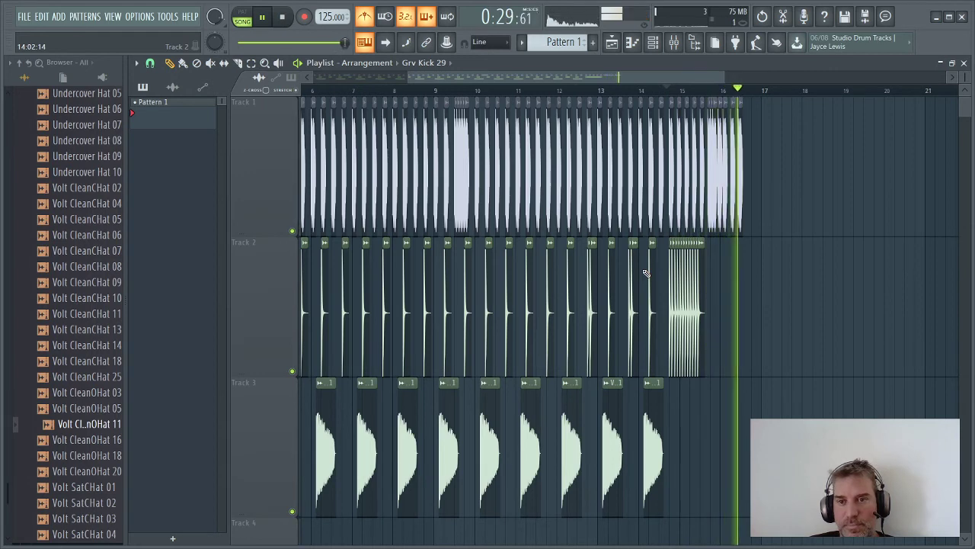
ctrl+scroll(332, 203, up, 2)
ctrl+scroll(333, 203, up, 1)
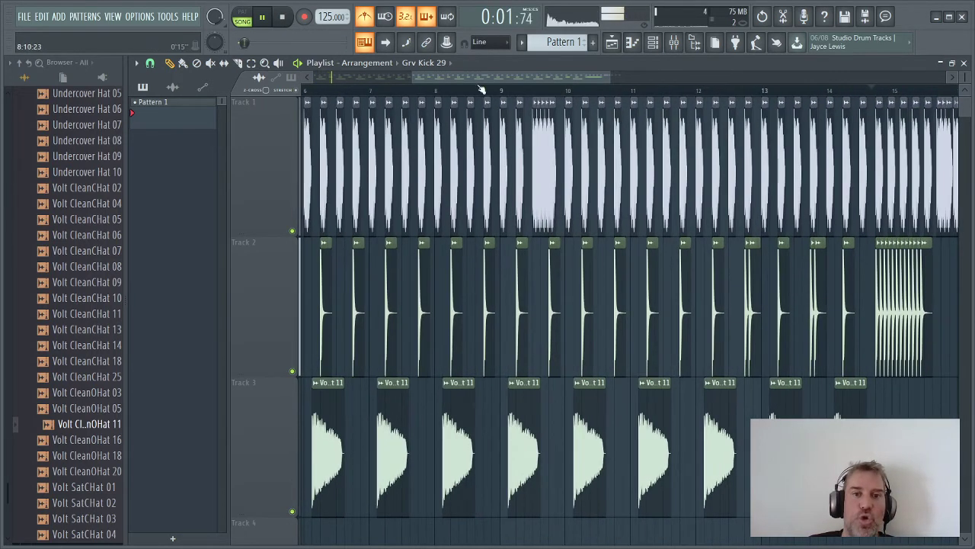
key(space)
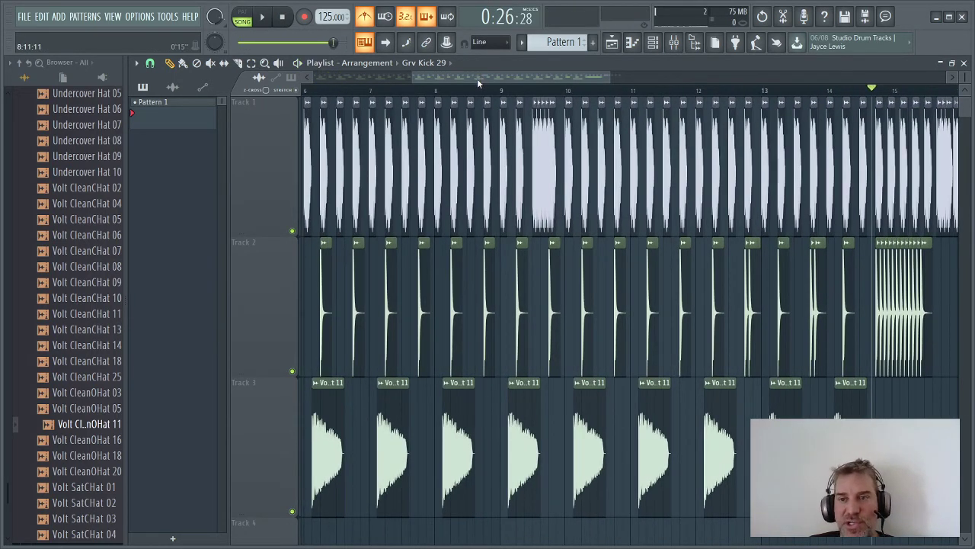
Examine the full playlist from bar 1, including the empty tracks below the kick, clap and hat tracks
drag(477, 78, 329, 100)
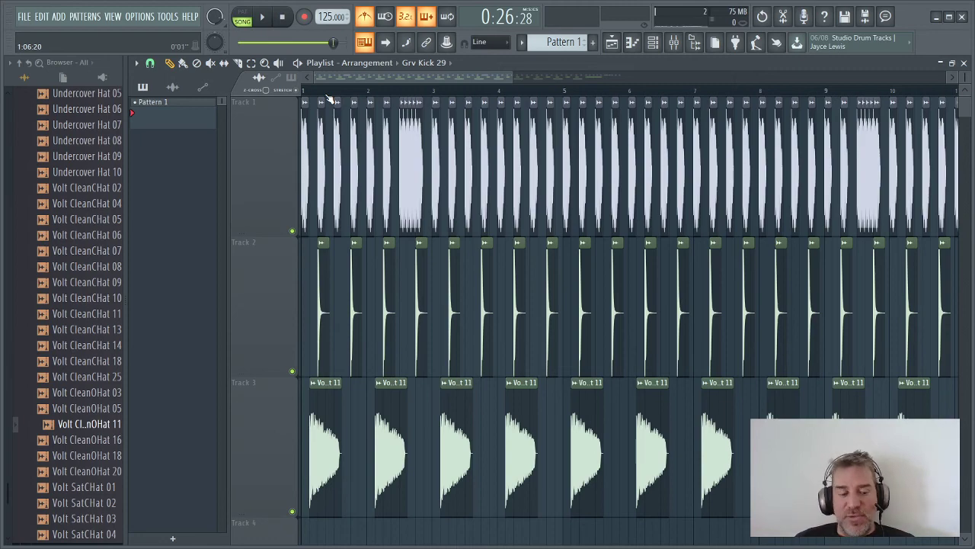
scroll(340, 308, down, 5)
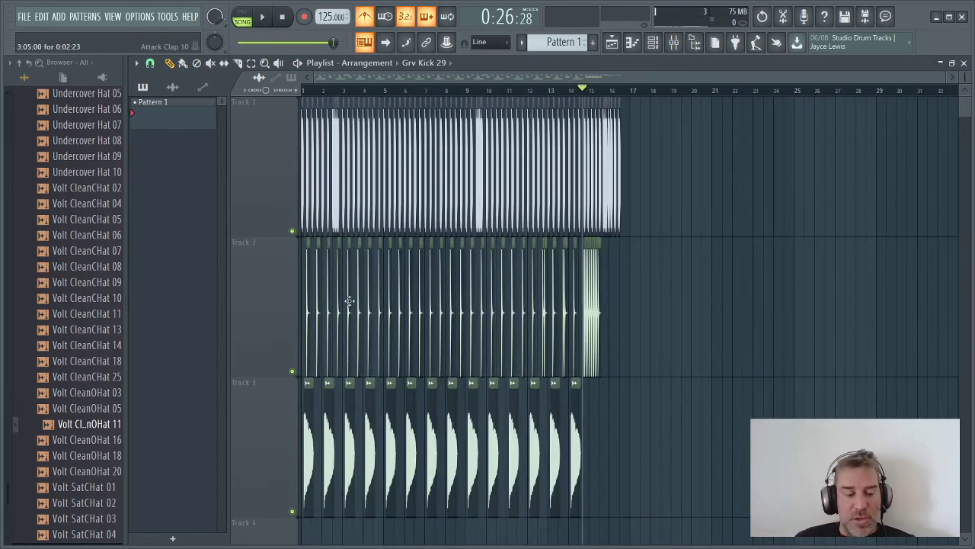
scroll(349, 301, down, 8)
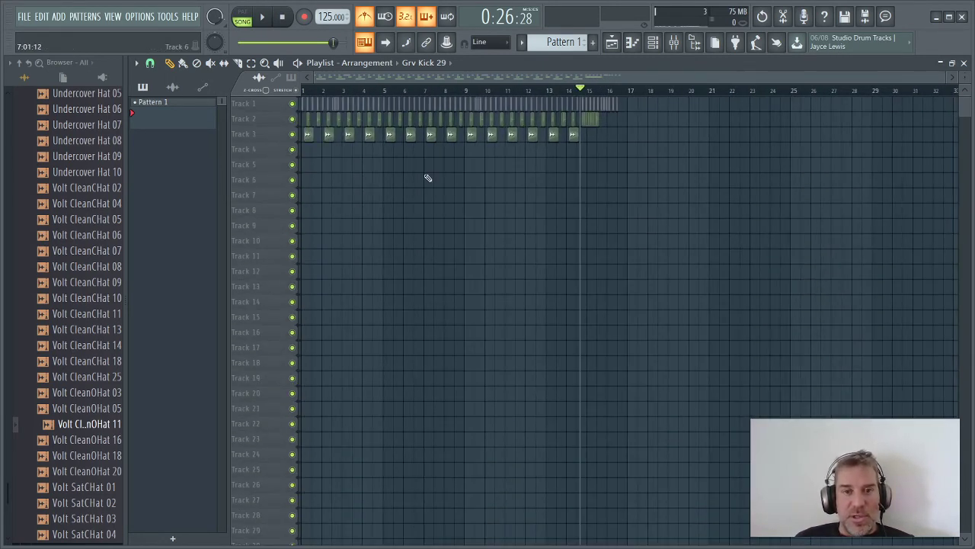
scroll(421, 155, down, 3)
scroll(263, 230, down, 10)
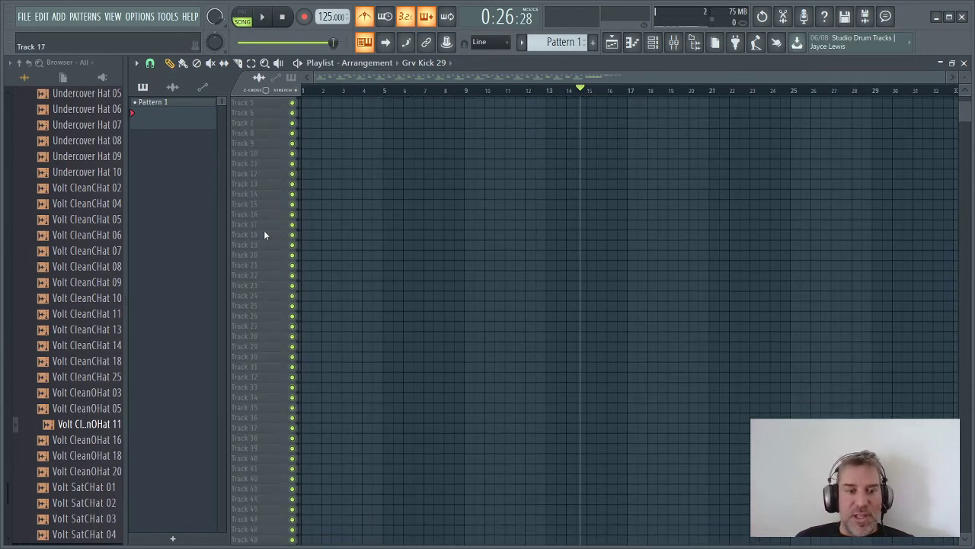
scroll(294, 244, up, 10)
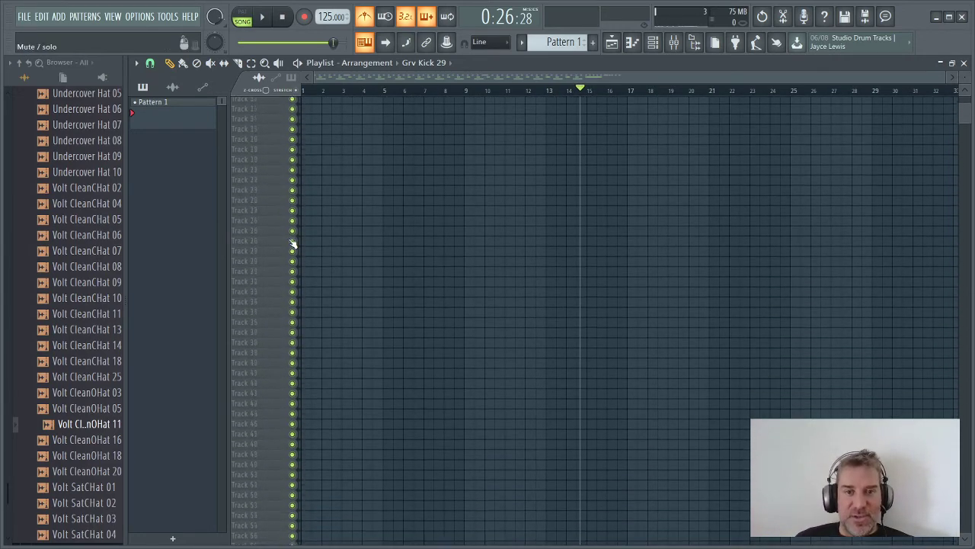
scroll(345, 131, up, 5)
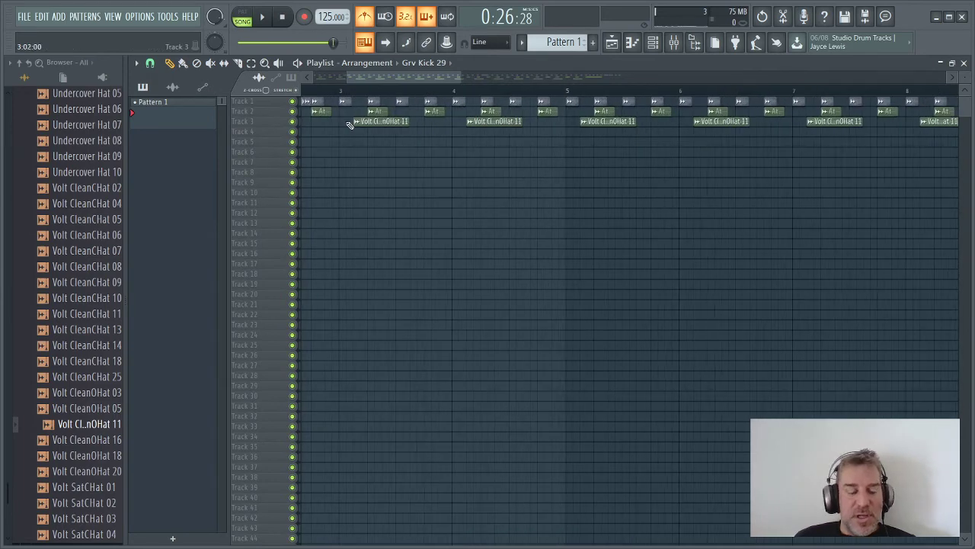
scroll(349, 125, up, 4)
scroll(971, 115, up, 2)
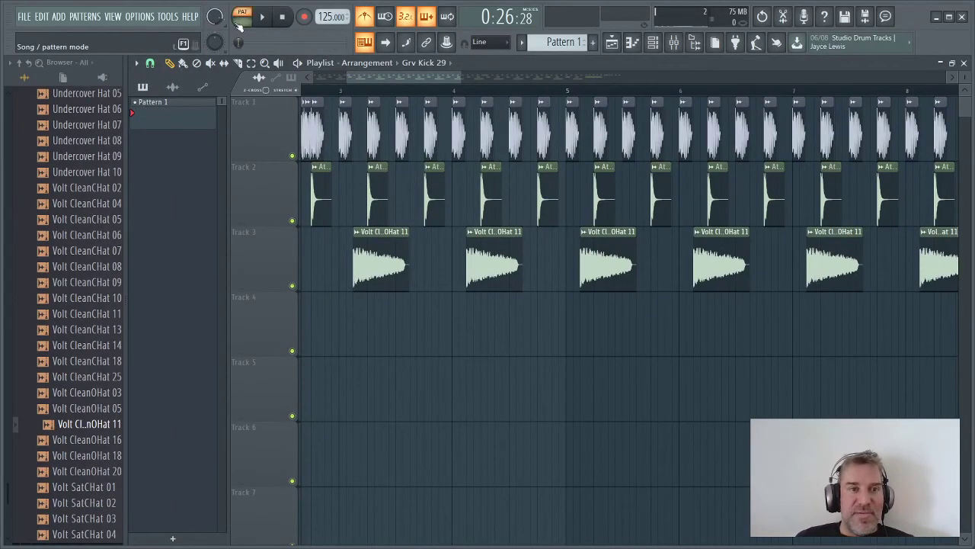
Try FPC 2 Kick steps 1 and 4 to 7 in pattern mode, clear them, and return to the playlist in song mode
key(space)
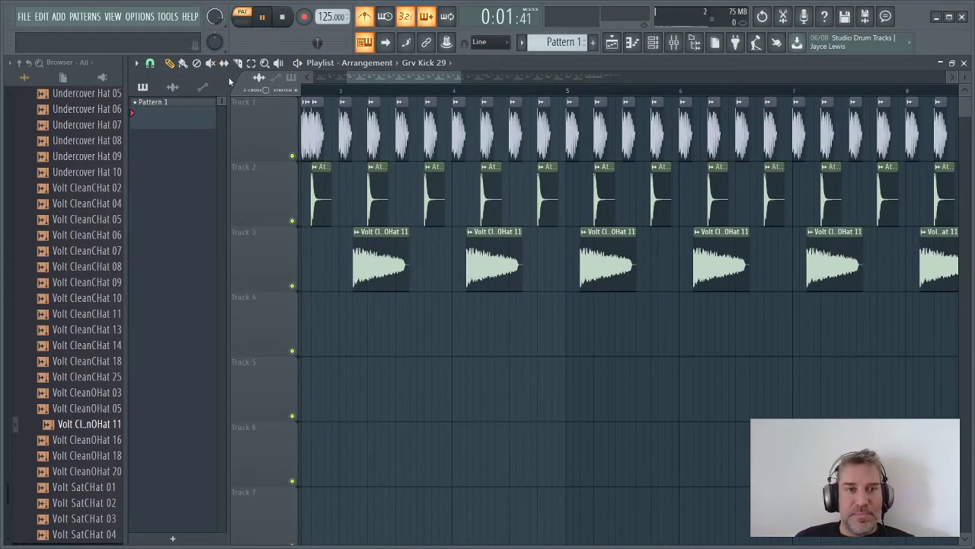
click(651, 42)
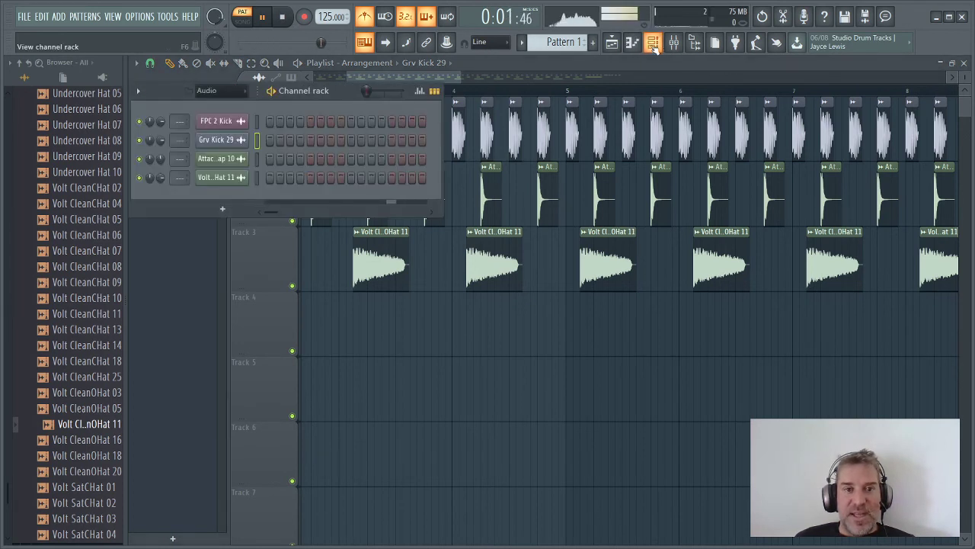
click(269, 122)
drag(300, 121, 331, 121)
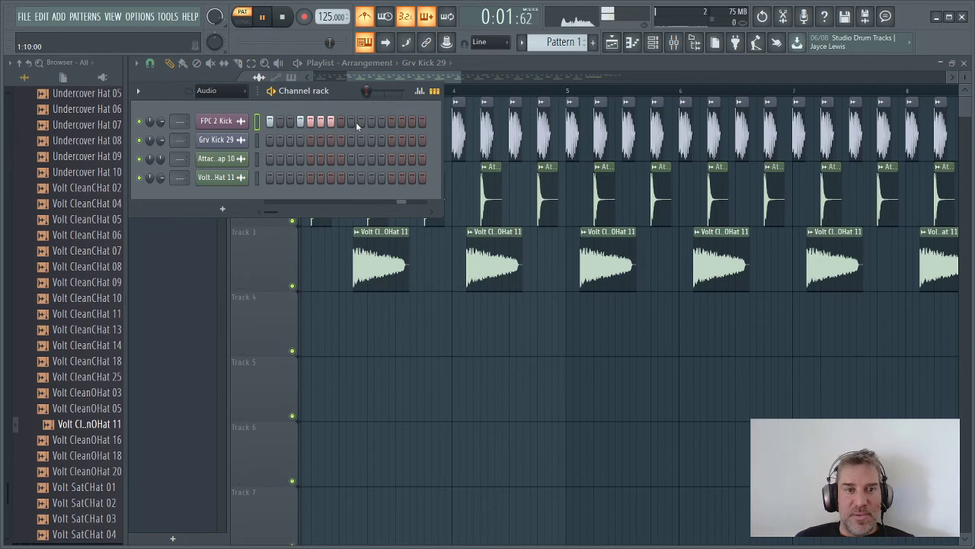
right_click(338, 121)
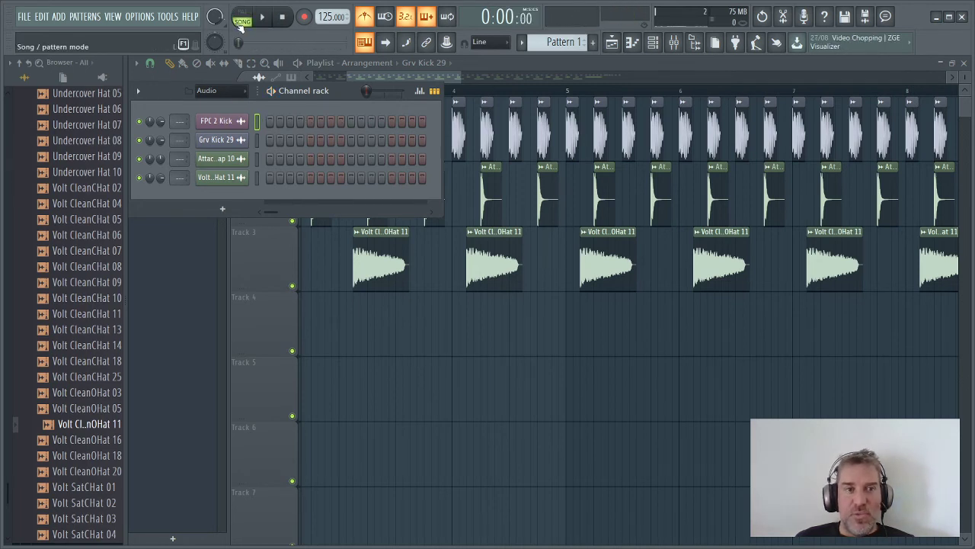
click(535, 62)
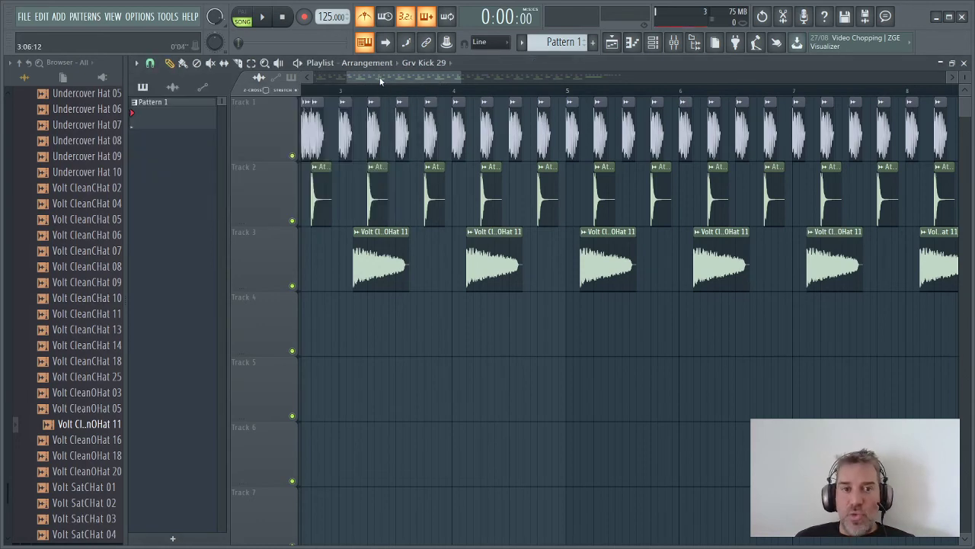
drag(381, 79, 293, 77)
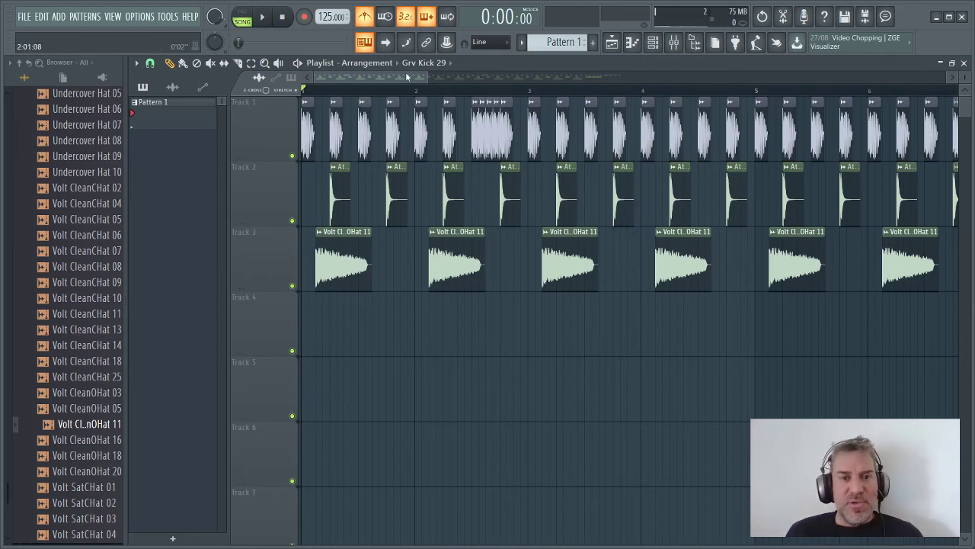
Check the song position time at 16:02:00 and at the end of the closing kick fill, 16:09:00, and move back towards the start
drag(405, 72, 663, 83)
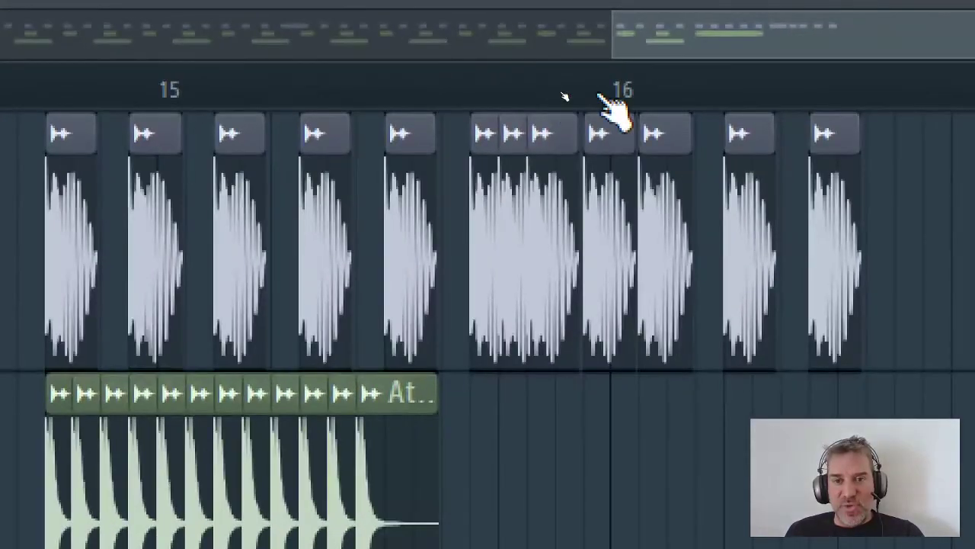
click(559, 92)
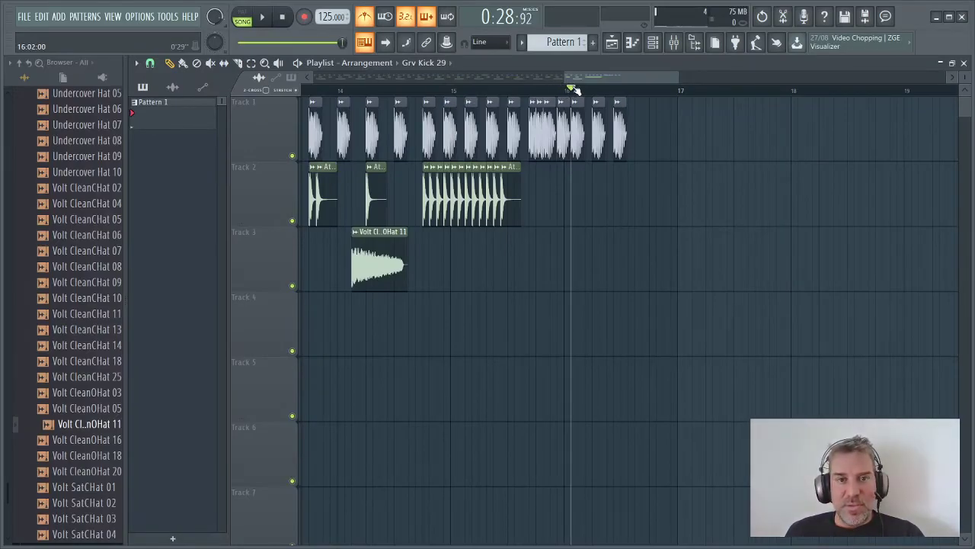
key(space)
click(621, 91)
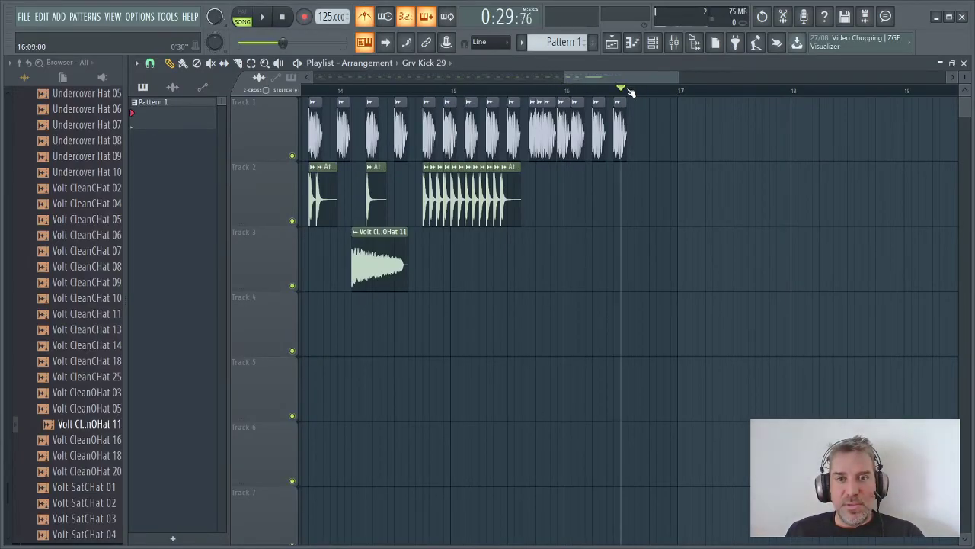
drag(621, 91, 4, 87)
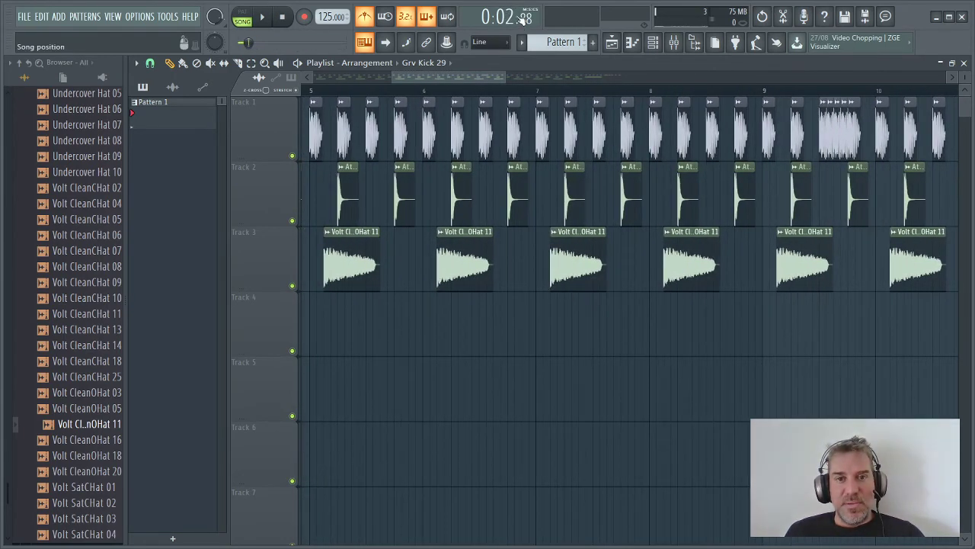
Play from bar 1 and from 15:07:04 with the position shown in bars and steps, and return the display to minutes and seconds
drag(515, 91, 905, 90)
drag(919, 129, 134, 75)
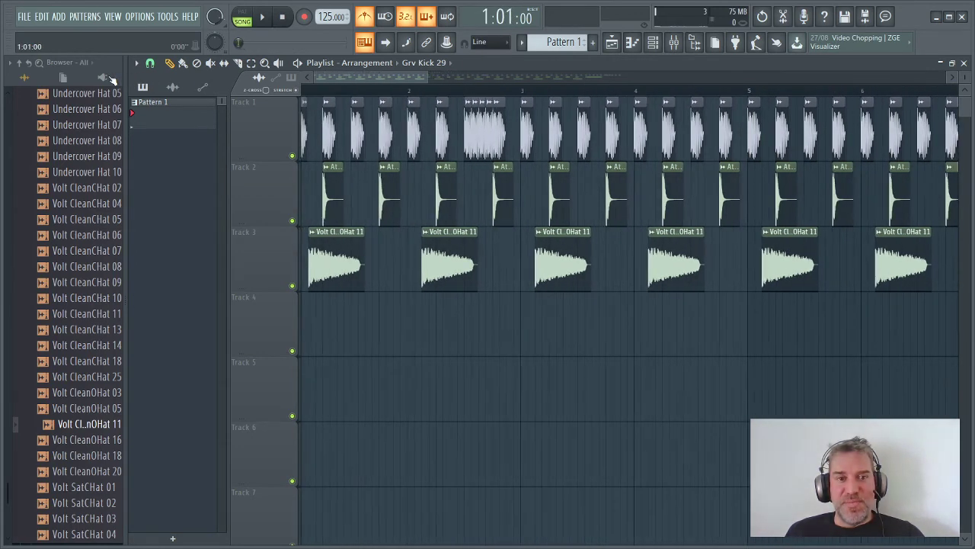
key(space)
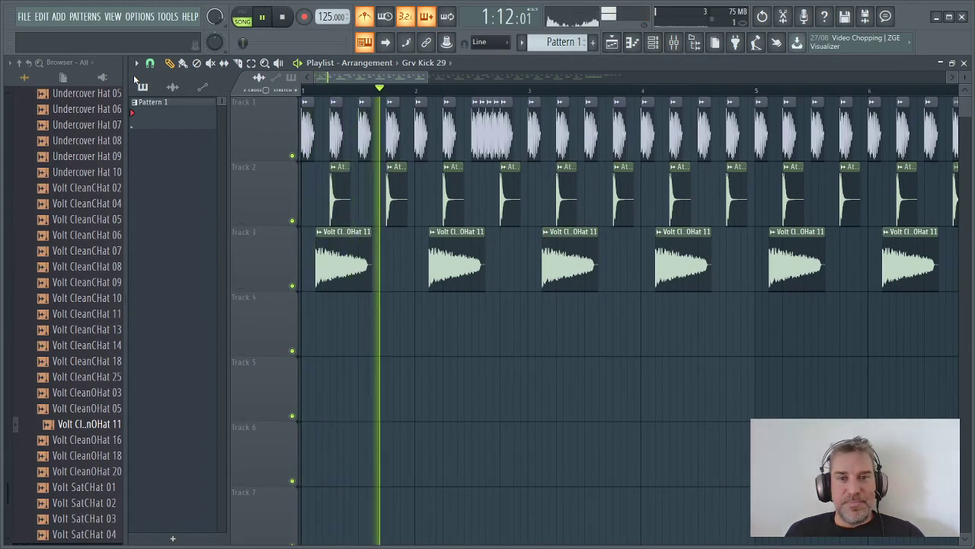
scroll(647, 93, down, 5)
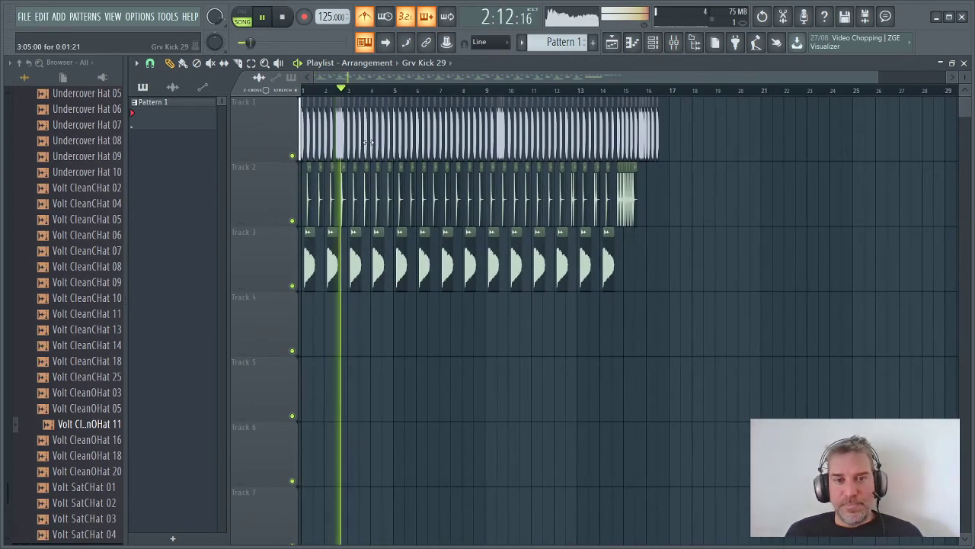
click(636, 93)
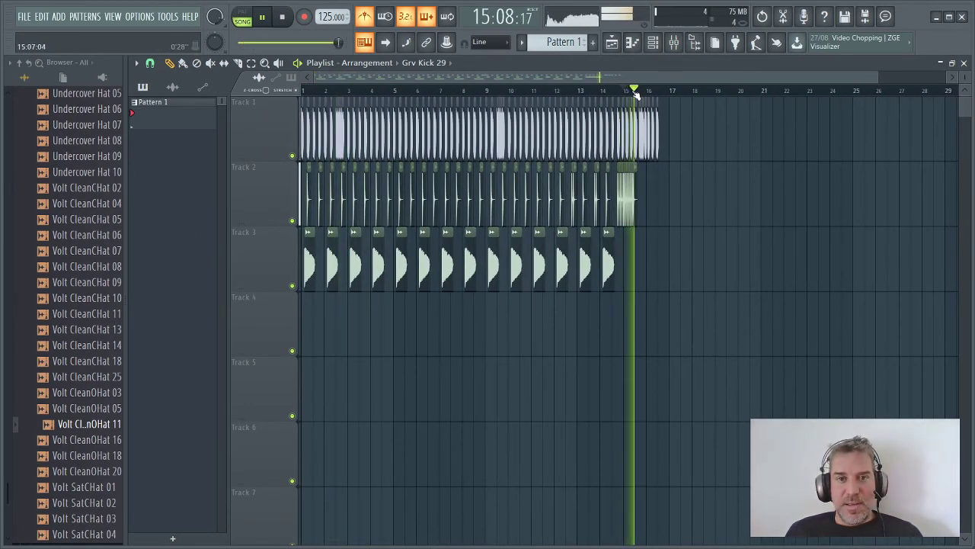
key(space)
click(503, 16)
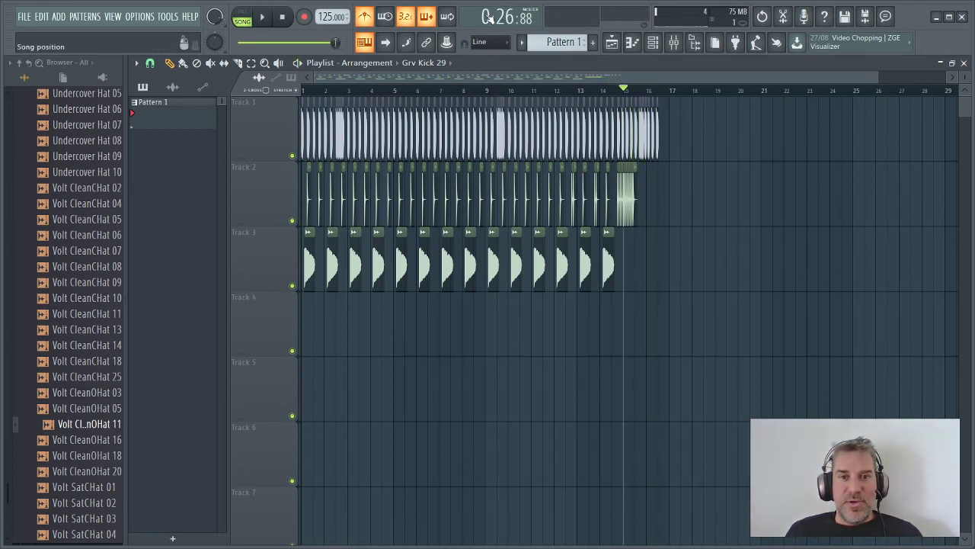
Check the elapsed time at the song start, 16:01:00, the fill's end at 16:09:00, and 15:09:00
drag(623, 90, 20, 86)
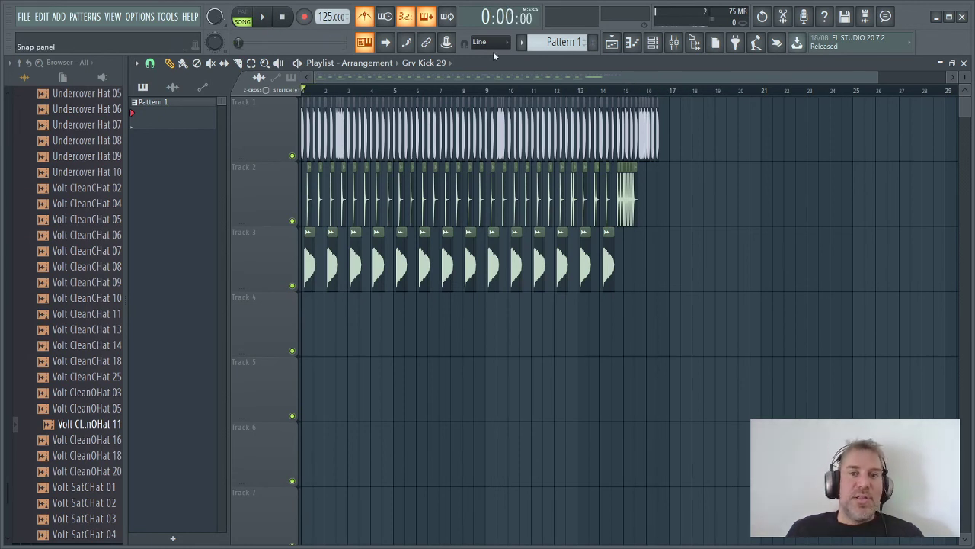
click(649, 95)
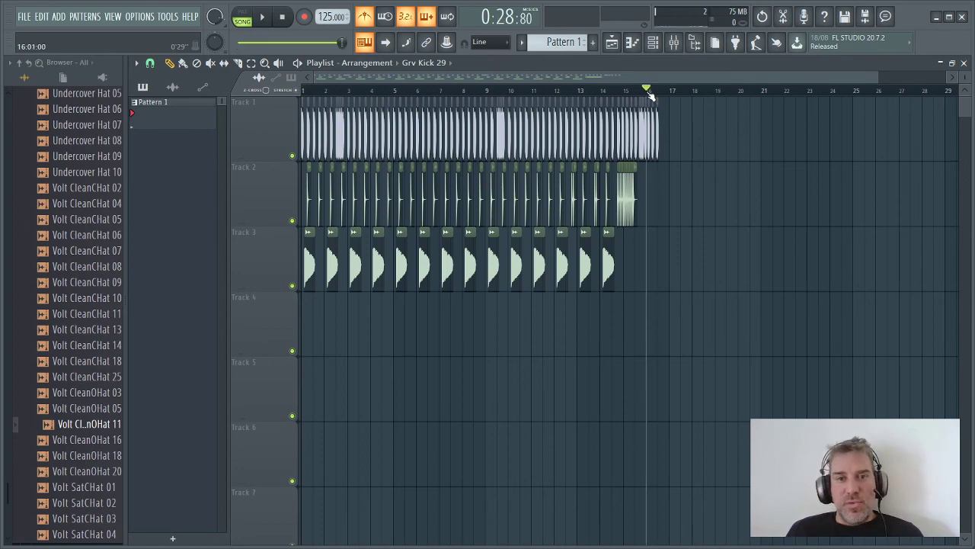
click(659, 93)
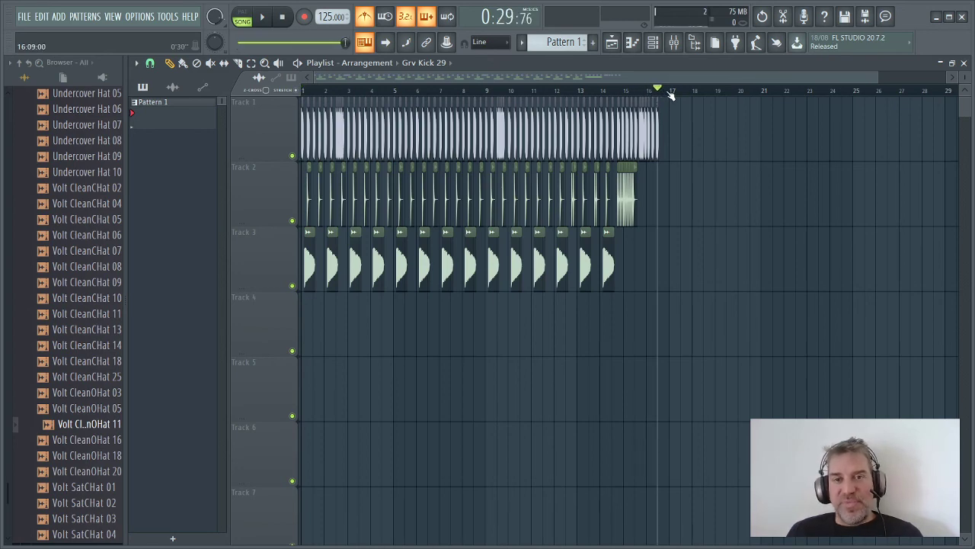
drag(670, 94, 644, 96)
Examine the bar numbering around bars 11 to 15 with the position shown in bars and steps, and restore the minutes-and-seconds display
ctrl+scroll(592, 104, up, 5)
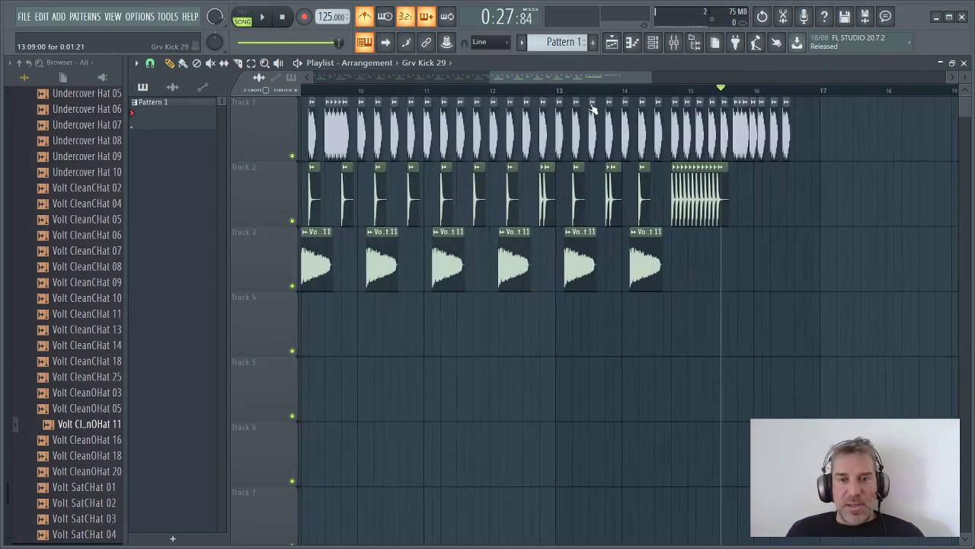
click(503, 15)
click(503, 15)
click(503, 15)
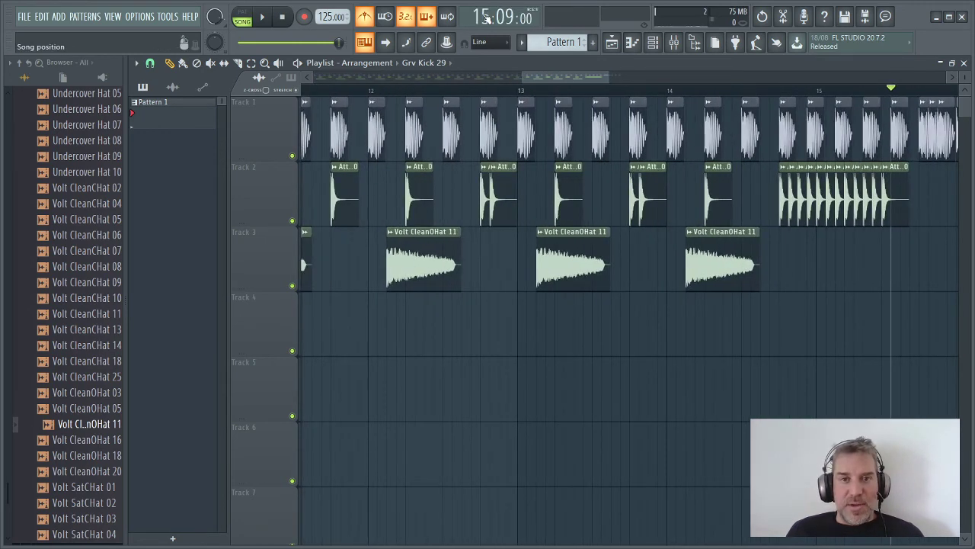
scroll(467, 70, up, 3)
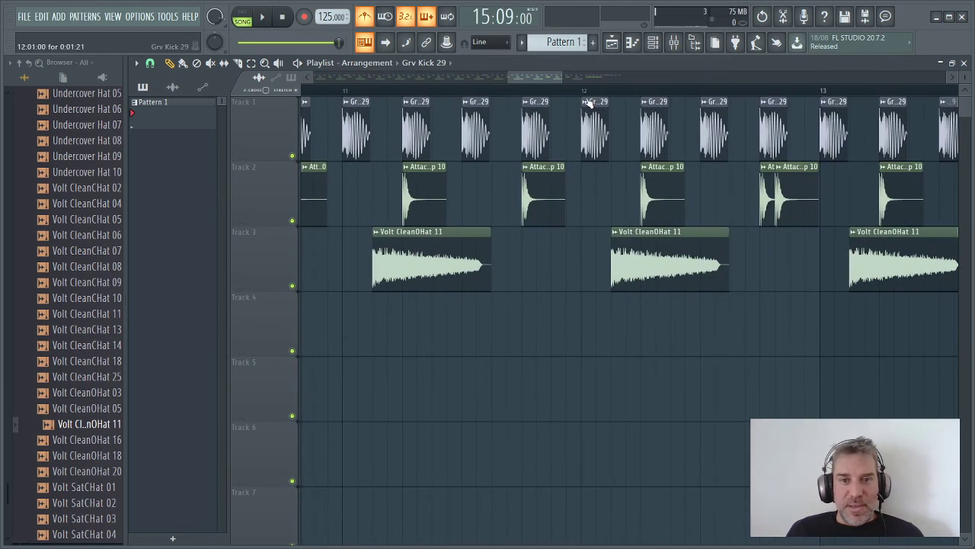
scroll(590, 93, up, 2)
scroll(723, 103, down, 2)
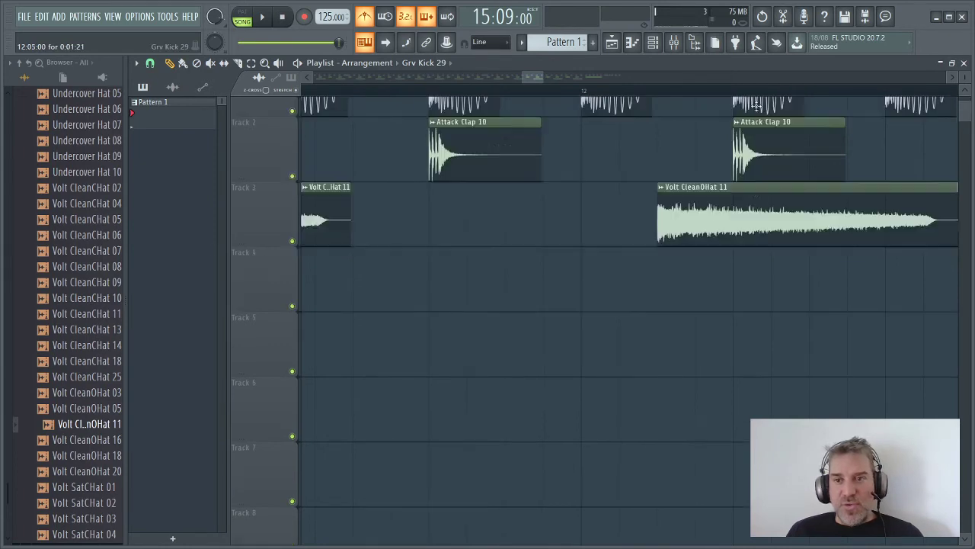
scroll(752, 105, up, 2)
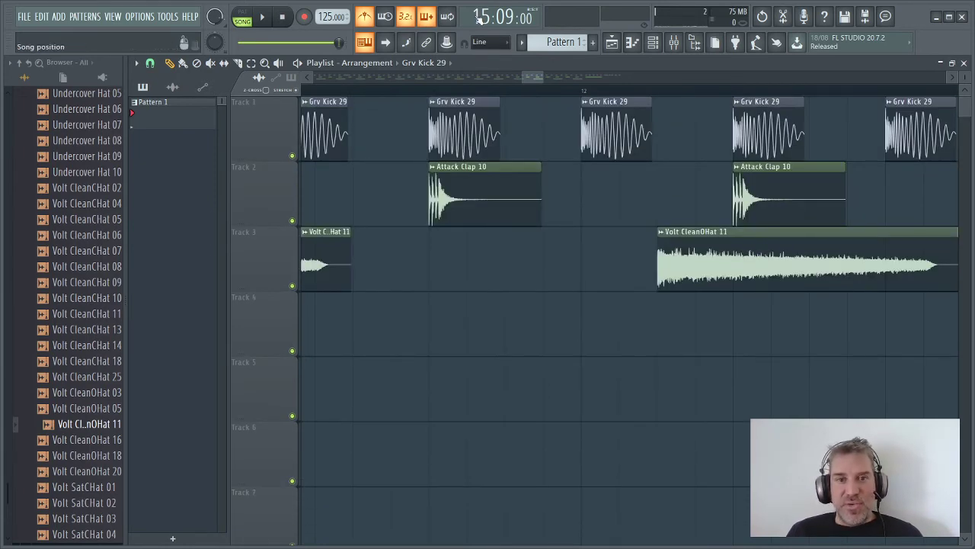
drag(539, 77, 567, 77)
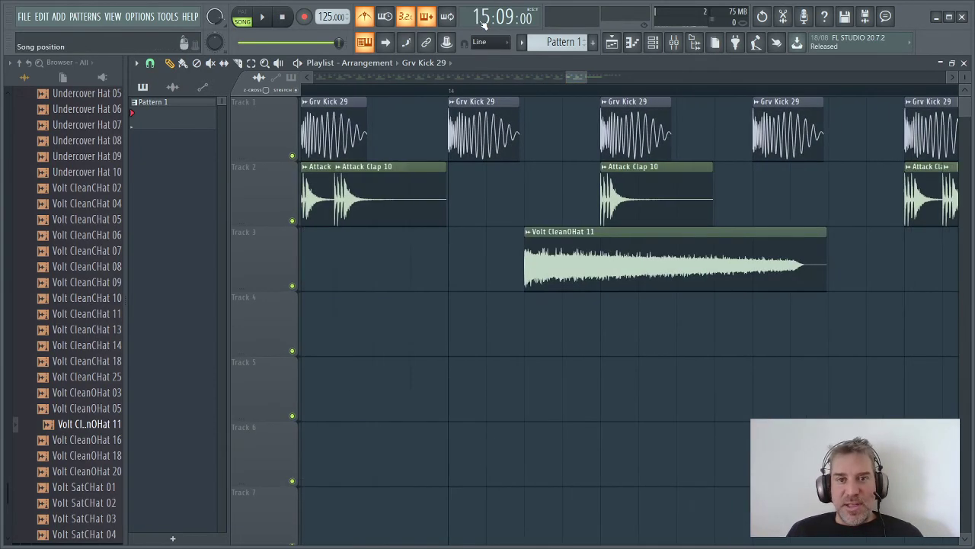
click(485, 24)
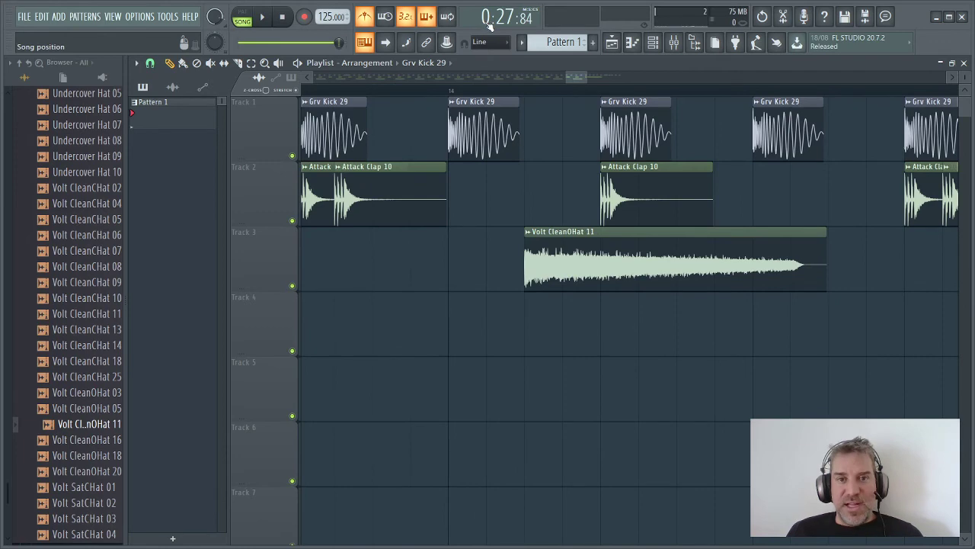
scroll(579, 131, down, 5)
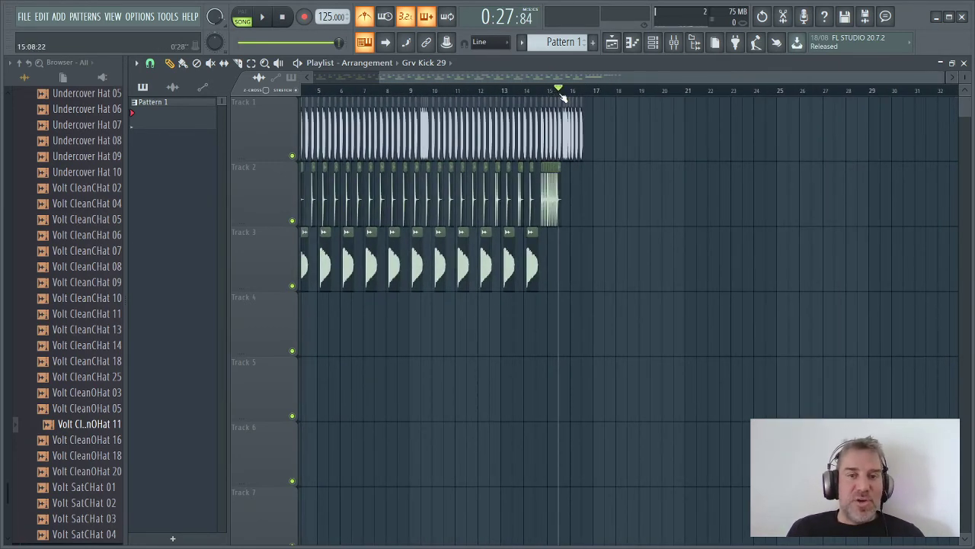
Save the project to the desktop (Área de Trabalho) as BATIDA AULA 3 and look at the desktop before returning to the playlist
click(24, 16)
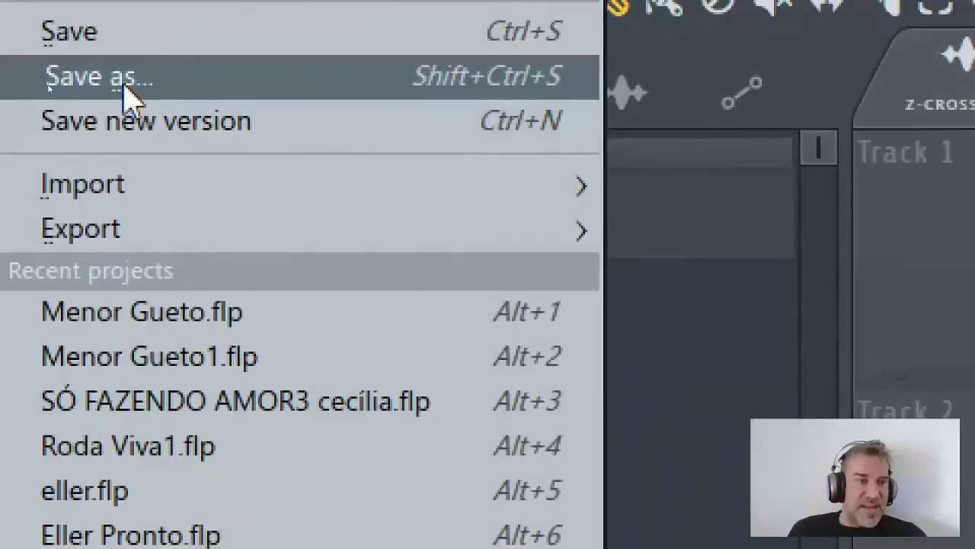
click(124, 86)
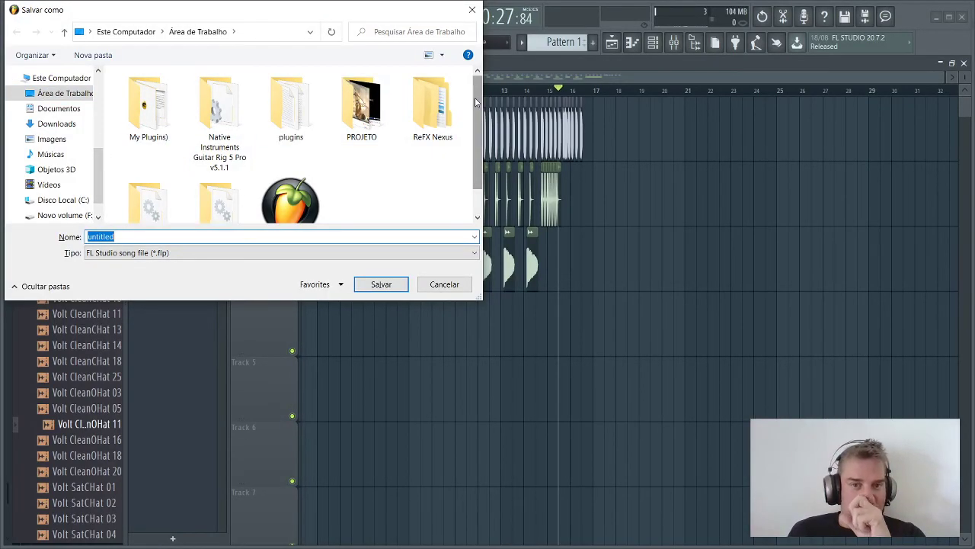
scroll(475, 101, down, 1)
key(BackSpace)
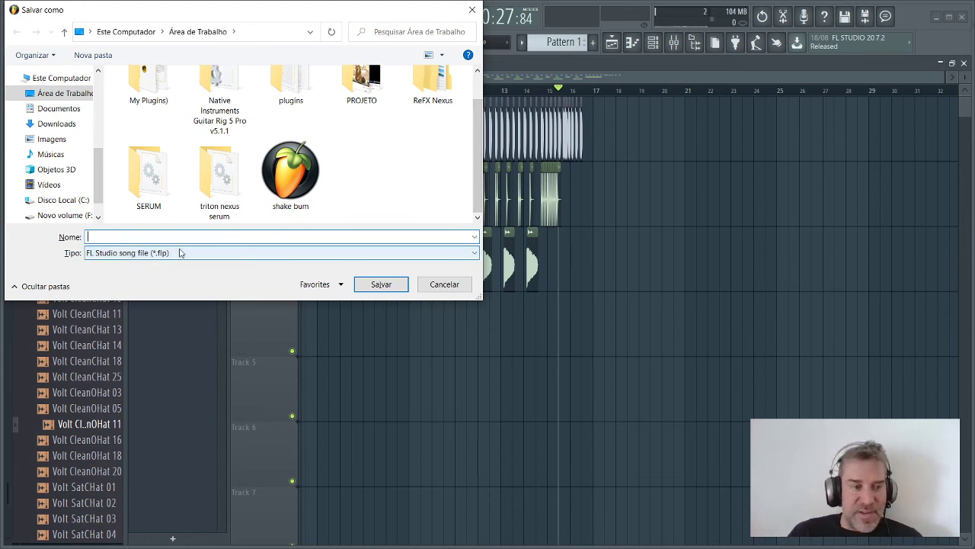
text(B)
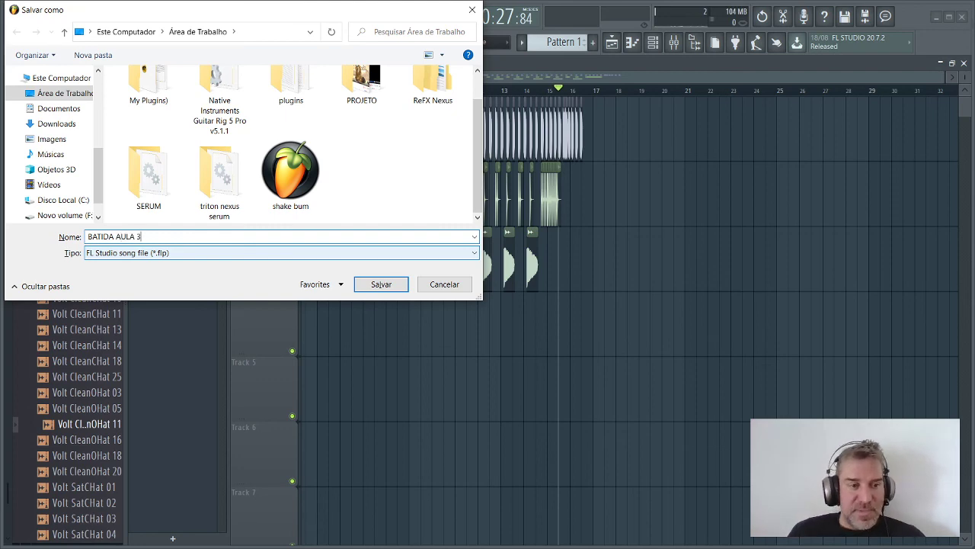
text(ATIDA AULA 3)
click(378, 290)
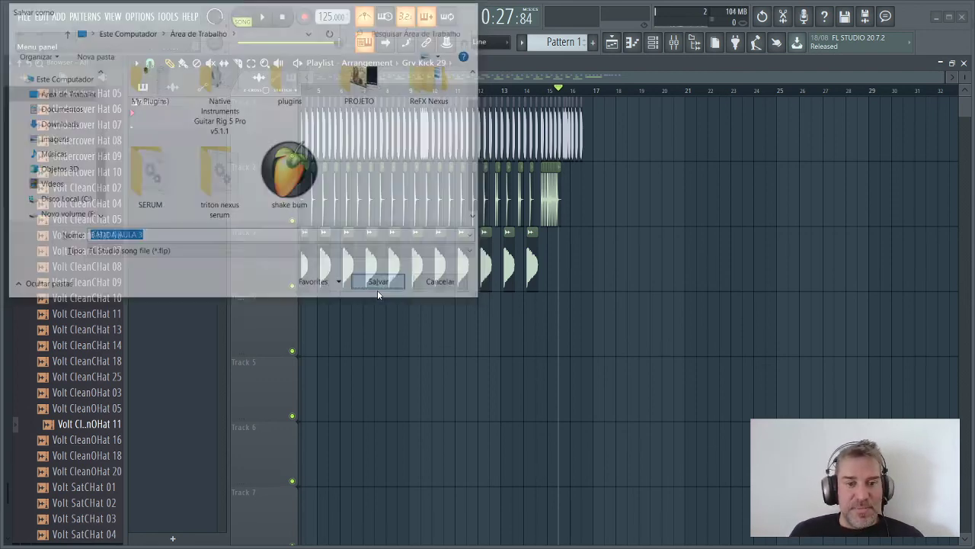
click(938, 17)
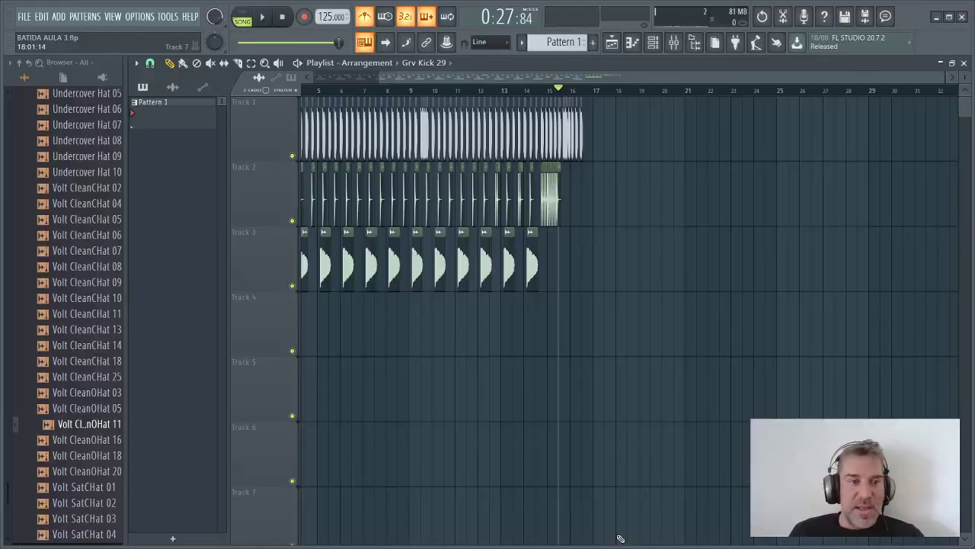
click(610, 536)
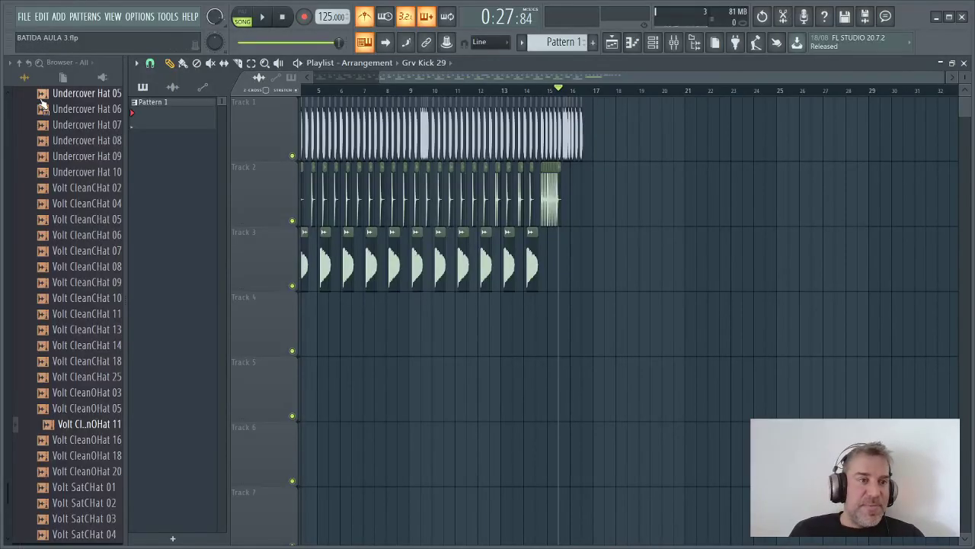
Export the full song to the desktop as an MP3 file named BATIDA AULA 3 with the existing render settings
click(24, 16)
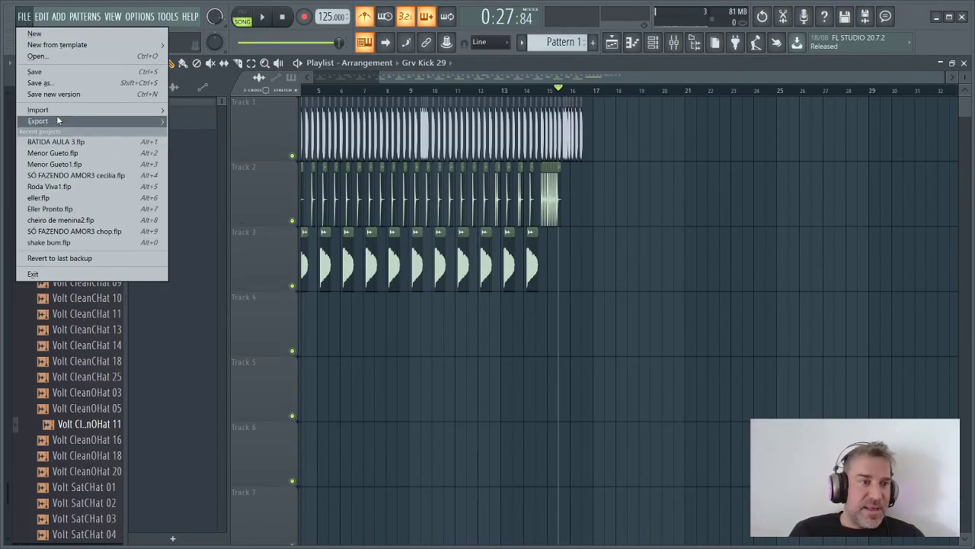
mouse_move(57, 121)
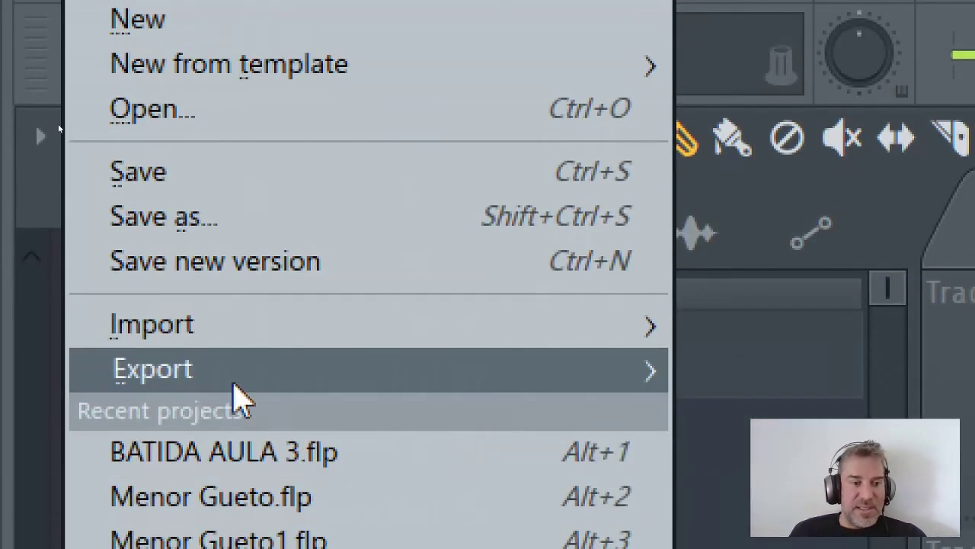
mouse_move(236, 396)
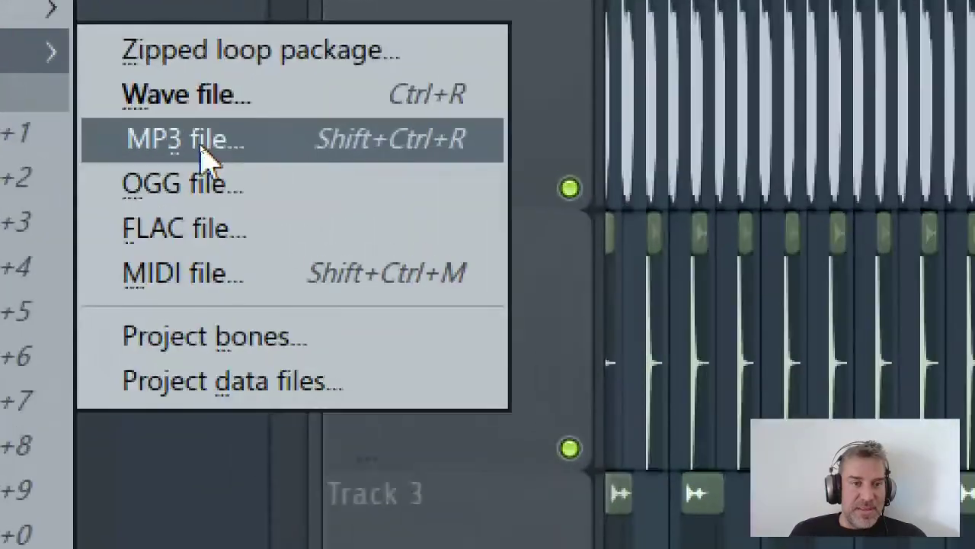
click(202, 148)
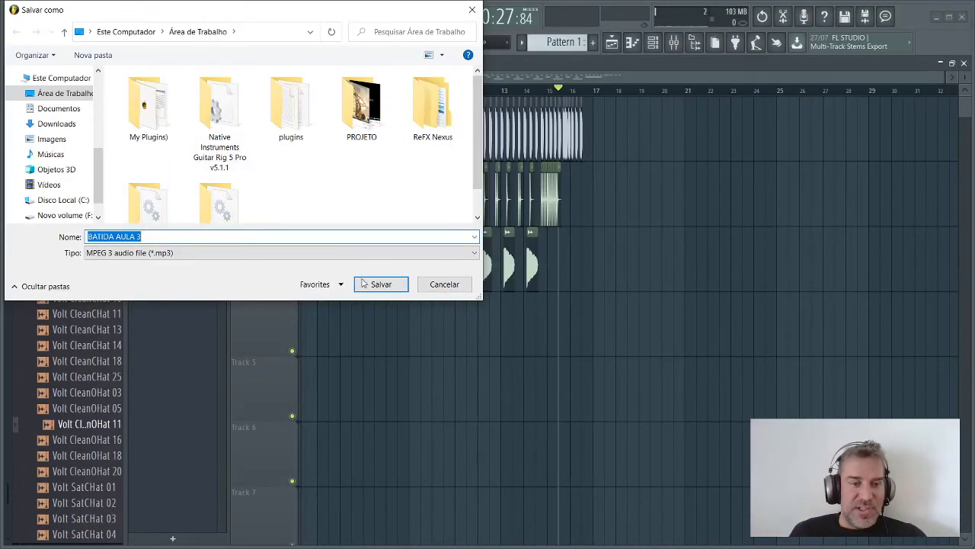
click(381, 284)
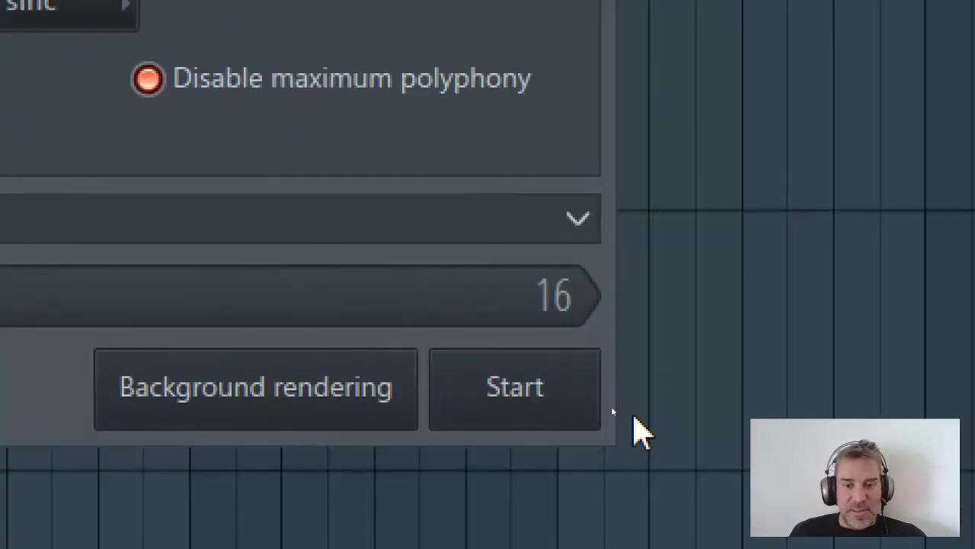
click(604, 404)
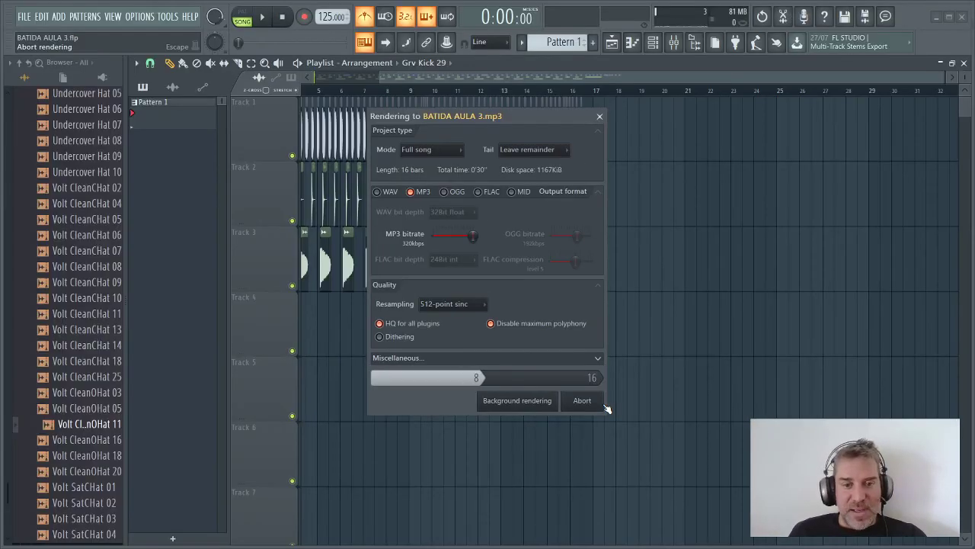
Switch to the desktop, play the exported BATIDA AULA 3 MP3 while skipping ahead to its end, and close the media player
click(935, 16)
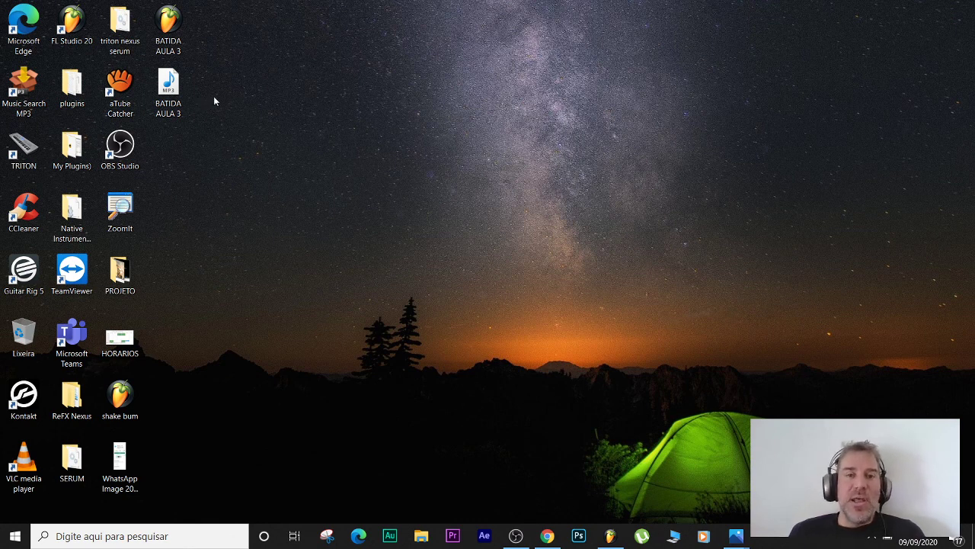
double_click(168, 90)
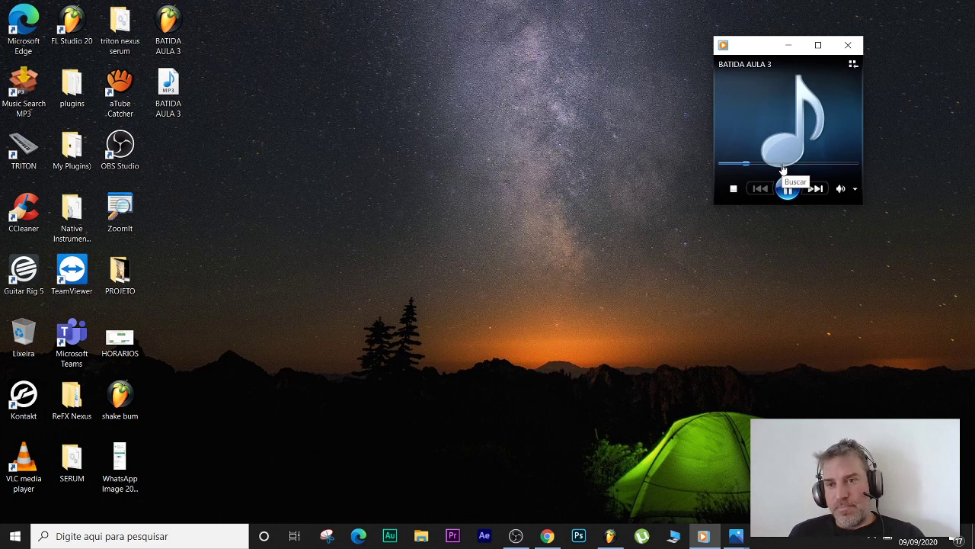
click(791, 165)
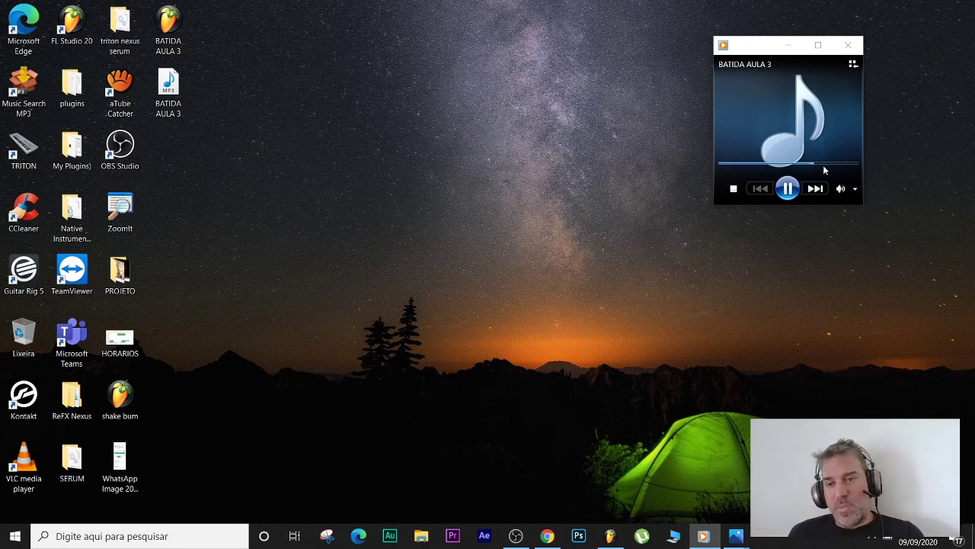
drag(834, 166, 851, 168)
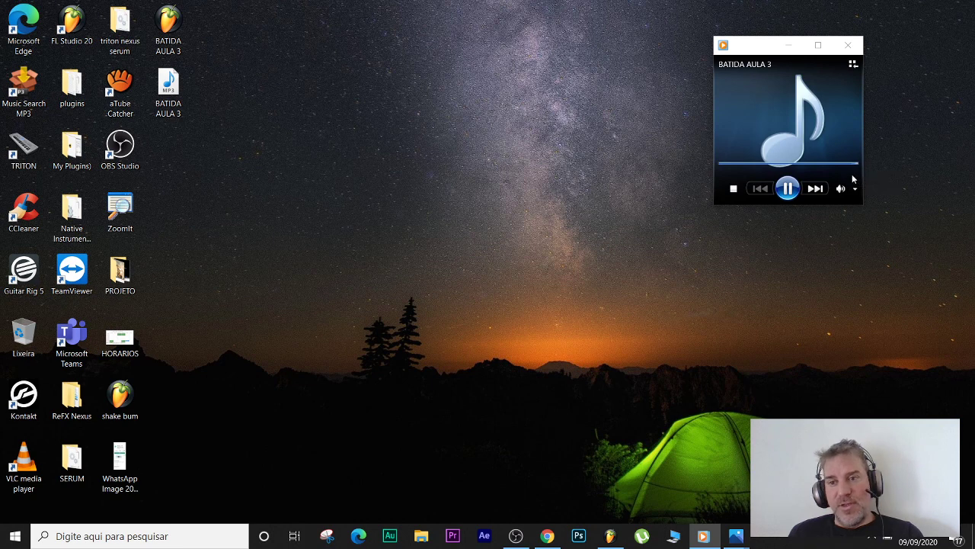
click(848, 45)
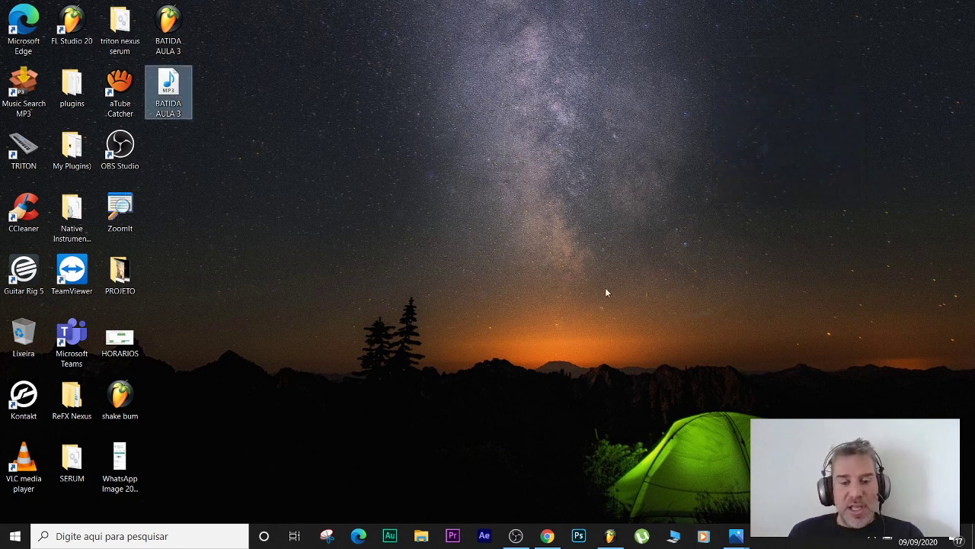